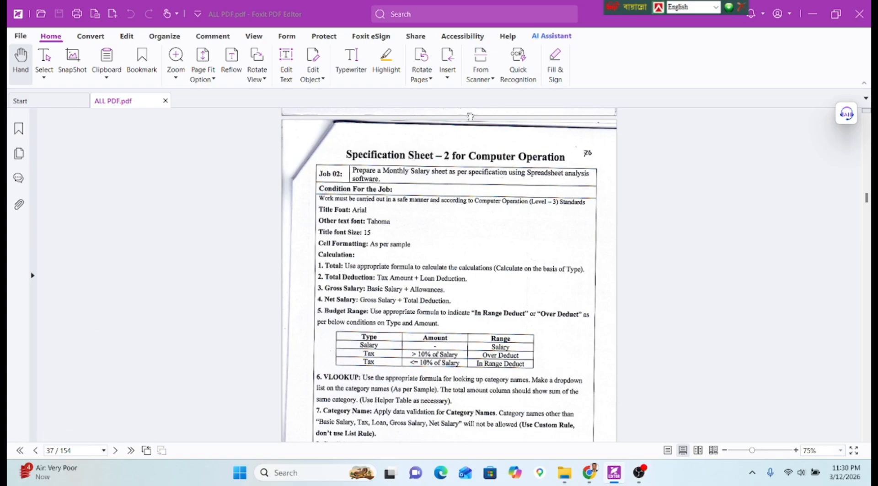
Scroll ALL PDF.pdf through the job sheet pages 36–38 to the Sample-A salary sheet.
scroll(437, 217, "up", 3)
scroll(437, 217, "up", 15)
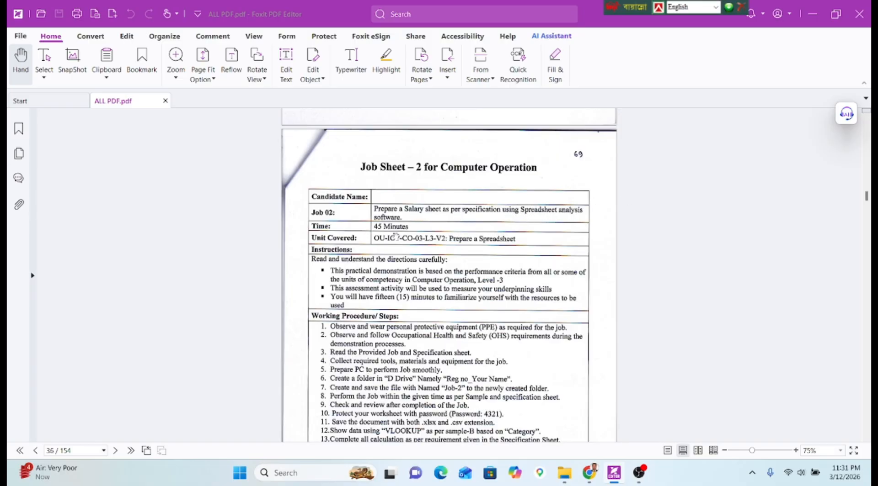
scroll(395, 235, "down", 4)
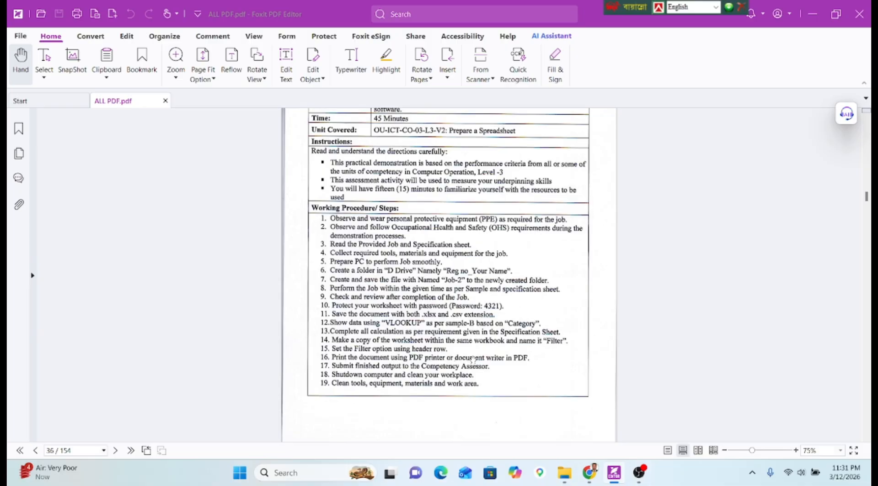
scroll(457, 343, "down", 5)
scroll(454, 342, "down", 10)
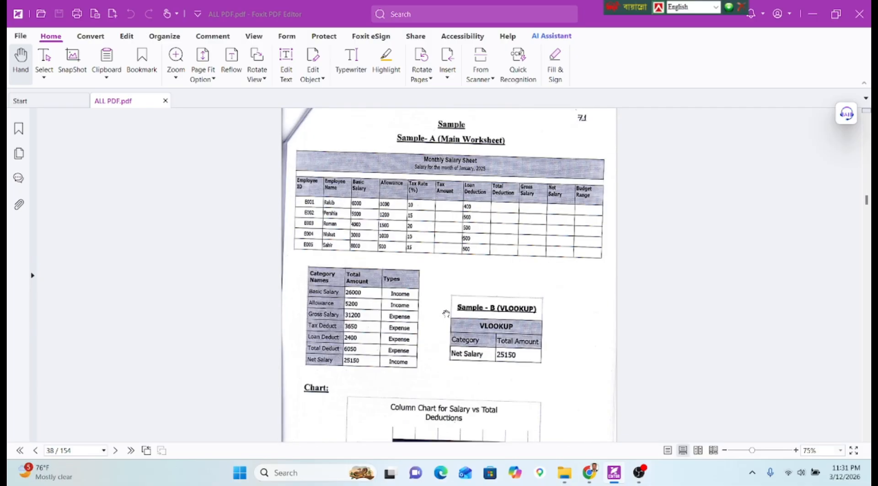
Restore the PDF window and create a desktop folder named with the registration number and candidate's name.
double_click(590, 19)
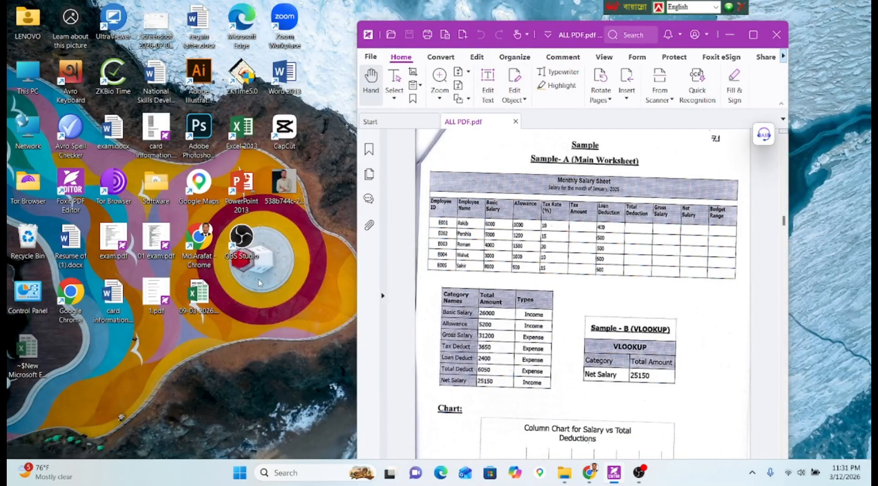
left_click(259, 278)
right_click(259, 279)
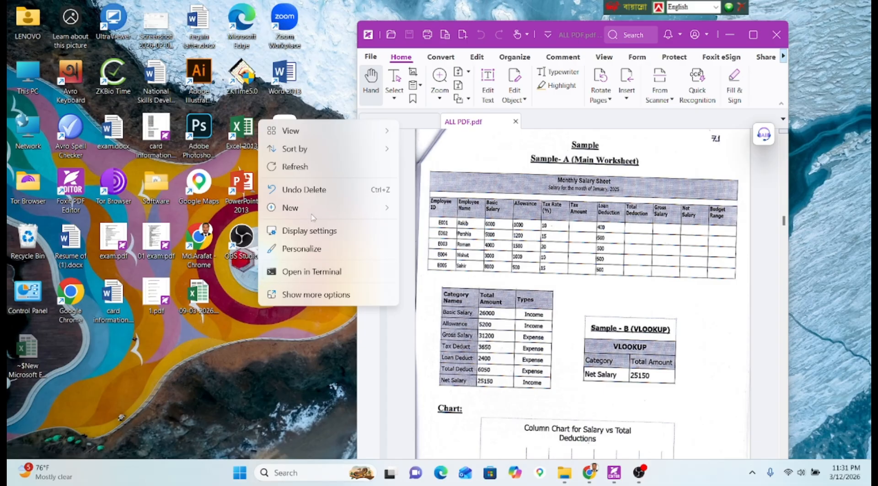
mouse_move(295, 208)
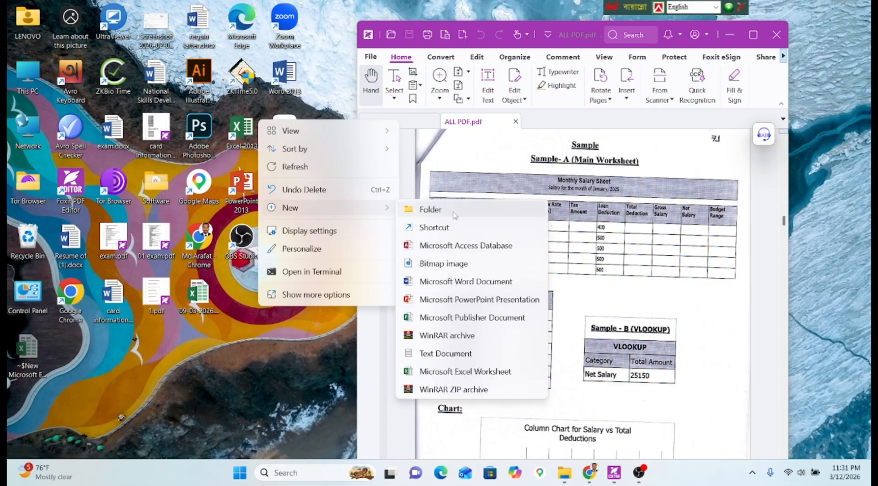
left_click(429, 209)
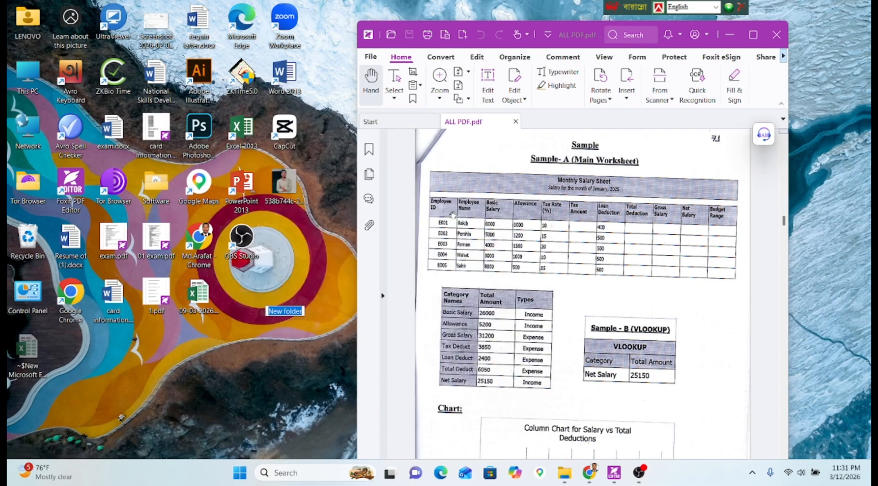
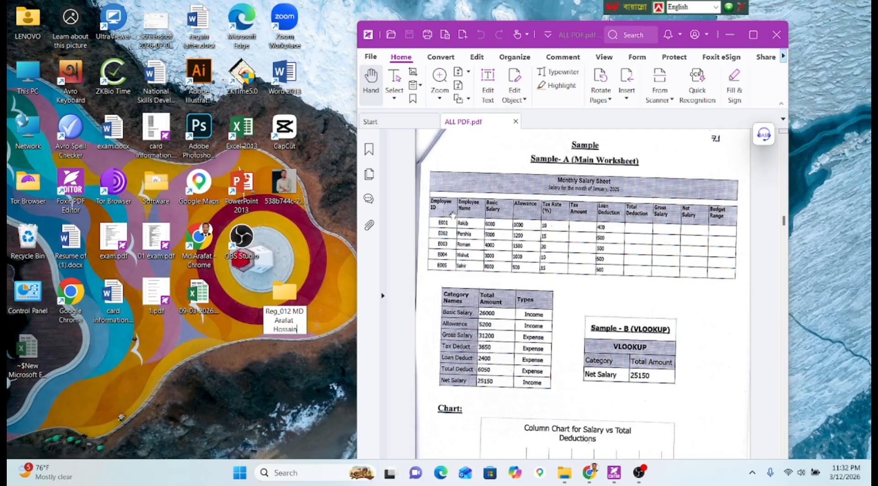
key("Return")
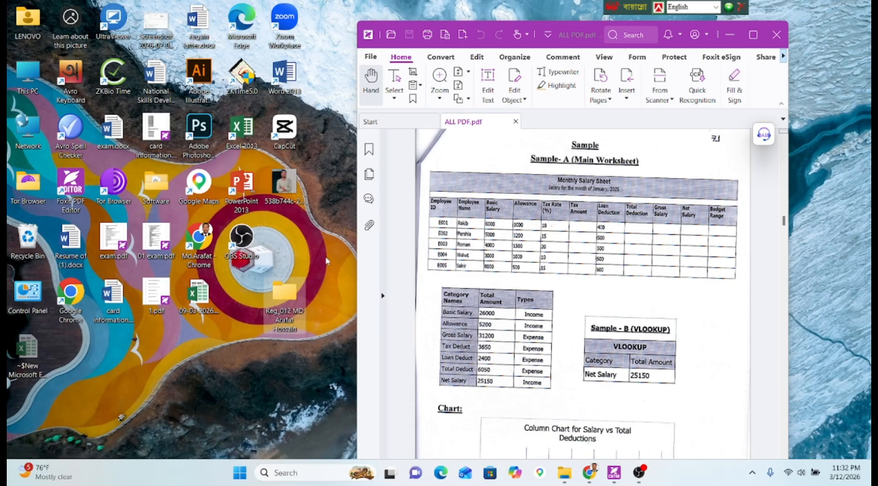
Inside the candidate's folder, create a subfolder named job-2.
double_click(268, 304)
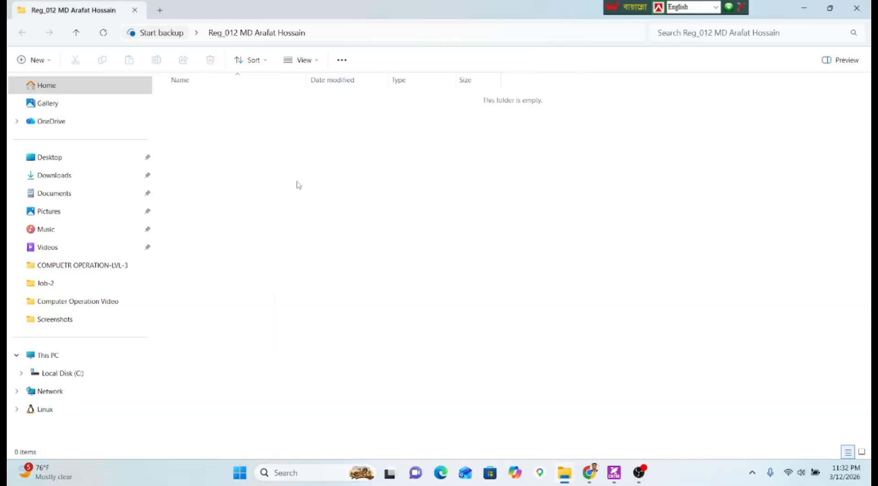
right_click(298, 184)
left_click(346, 274)
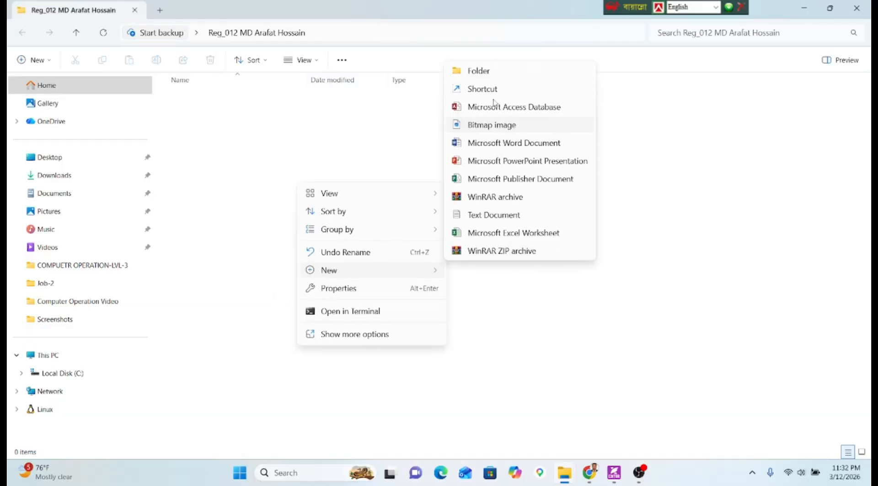
left_click(483, 72)
type("jo")
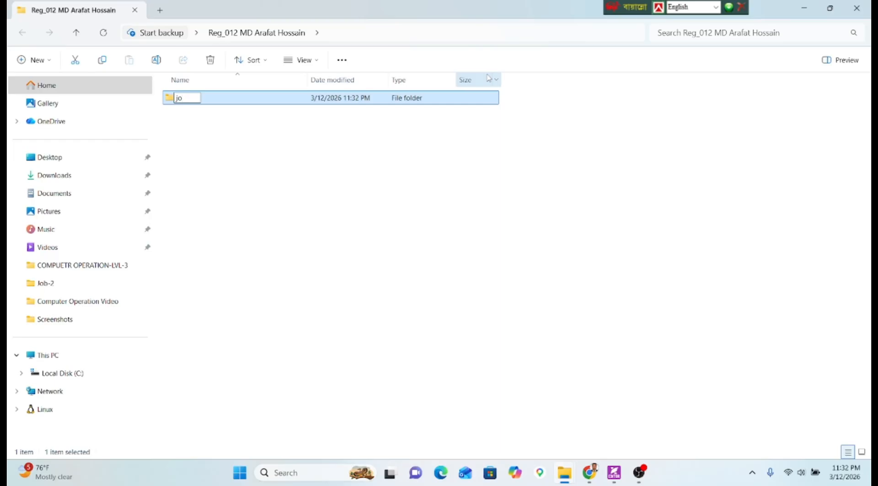
type("b-2")
key("Return")
key("Return")
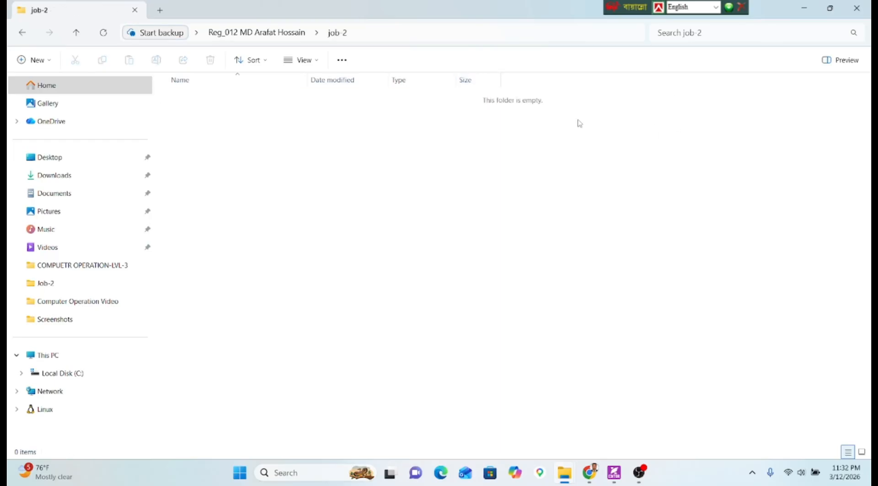
Create a new Excel workbook named job-2.xlsx in the job-2 folder and open it.
right_click(399, 221)
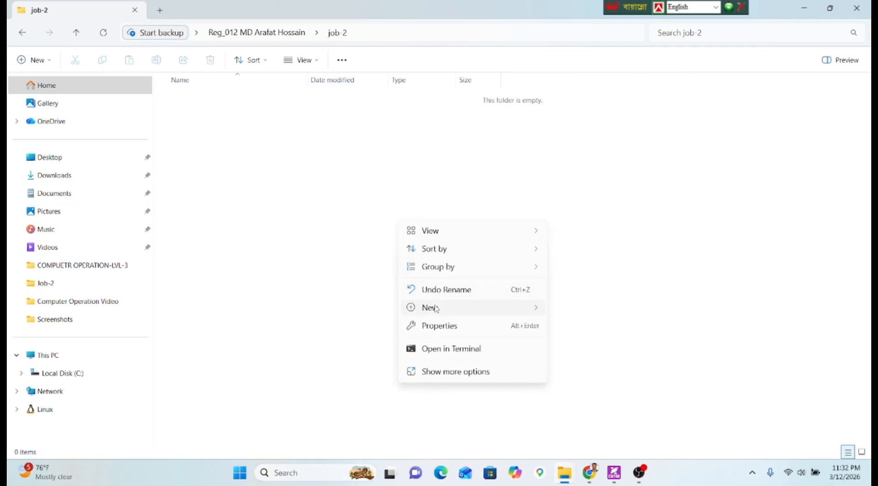
mouse_move(436, 309)
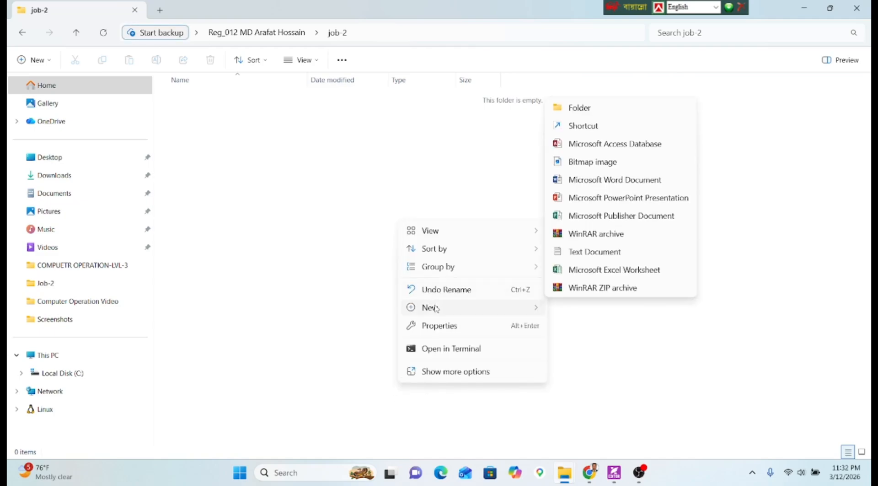
left_click(597, 269)
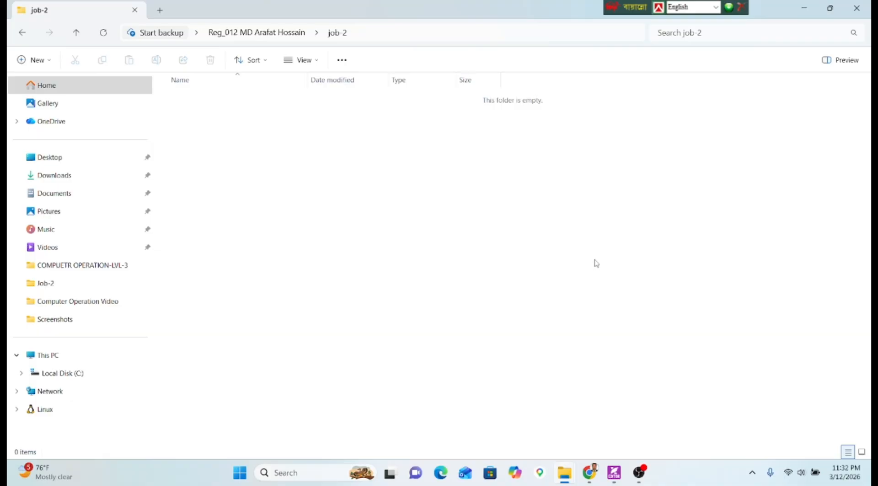
type("job-2.xlsx")
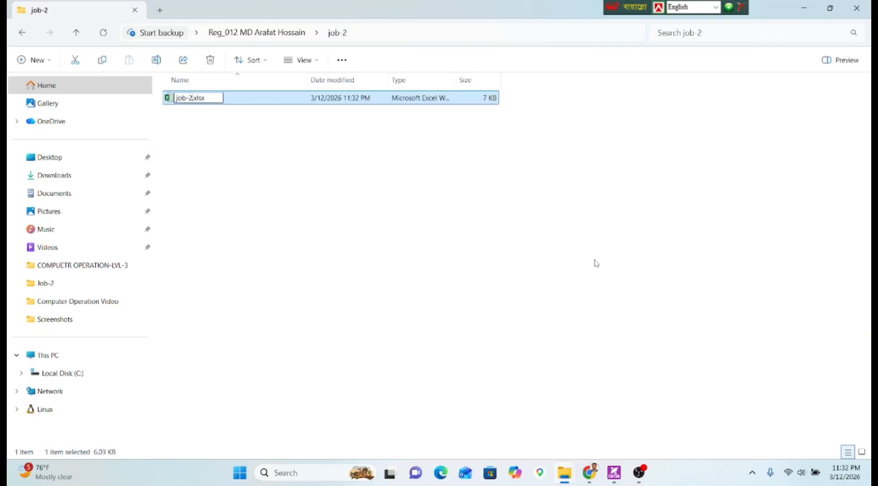
key("Return")
key("Return")
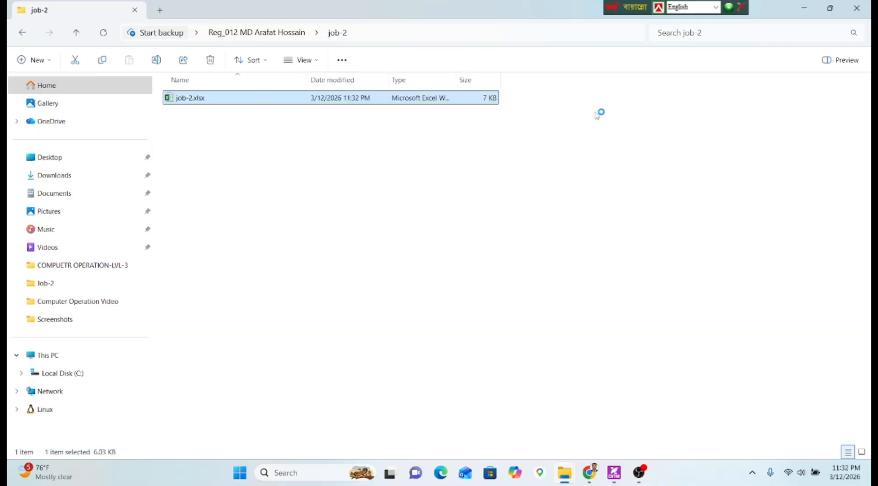
Close the Videos folder and Google Maps windows and dismiss the Office activation prompt.
left_click(813, 4)
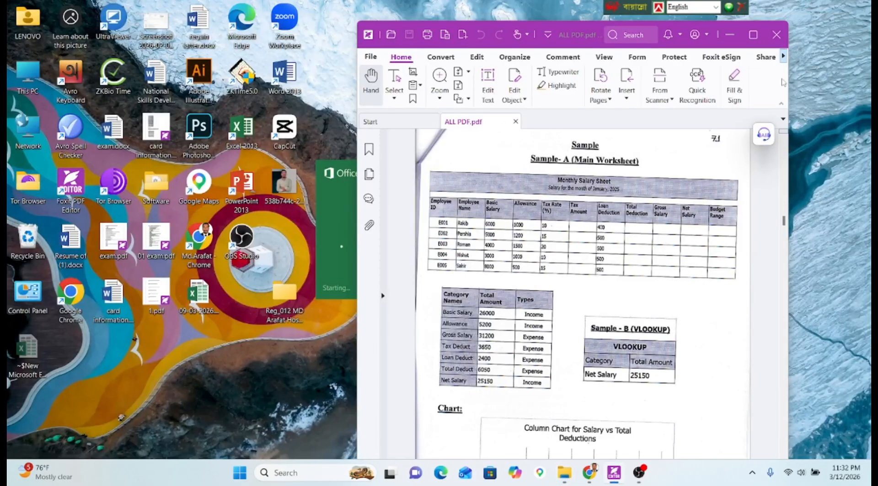
left_click(534, 476)
mouse_move(551, 476)
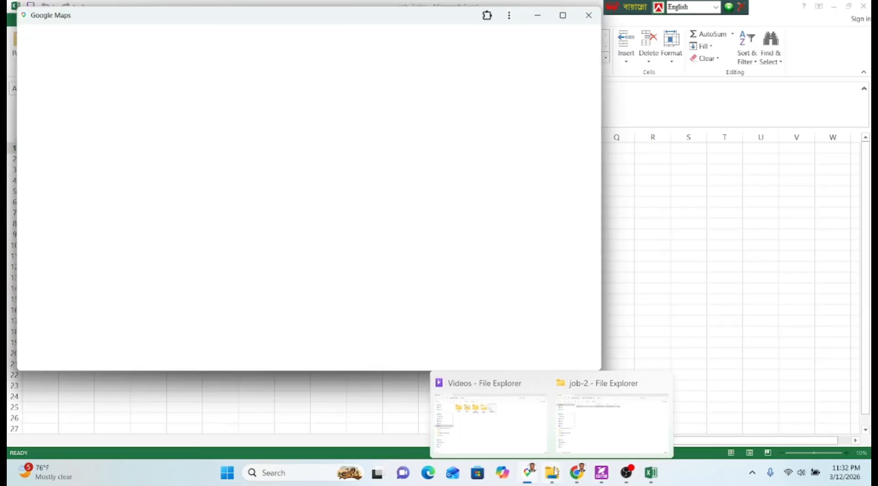
left_click(533, 382)
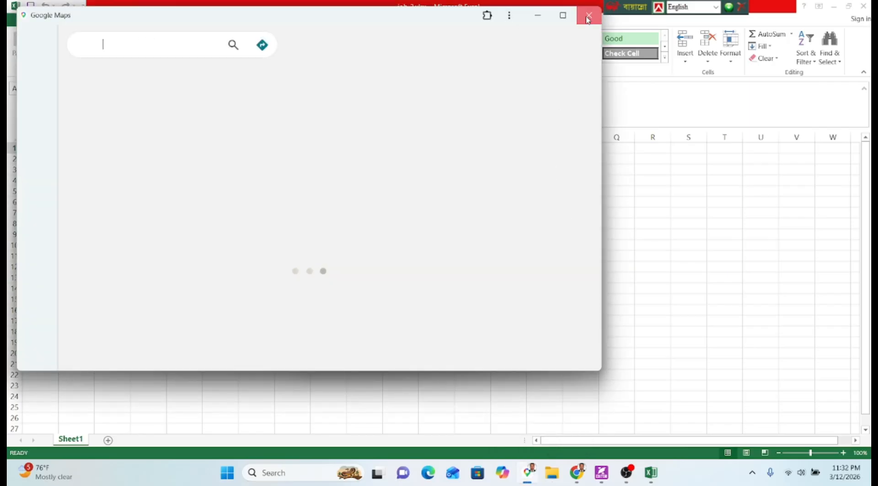
left_click(588, 15)
left_click(568, 109)
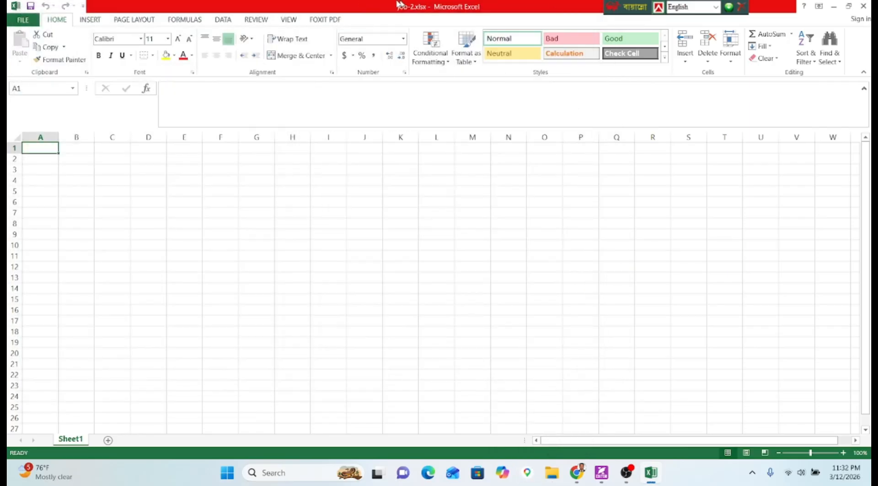
Snap the PDF to the left half and Excel to the right half of the screen.
left_click_drag(361, 6, 413, 51)
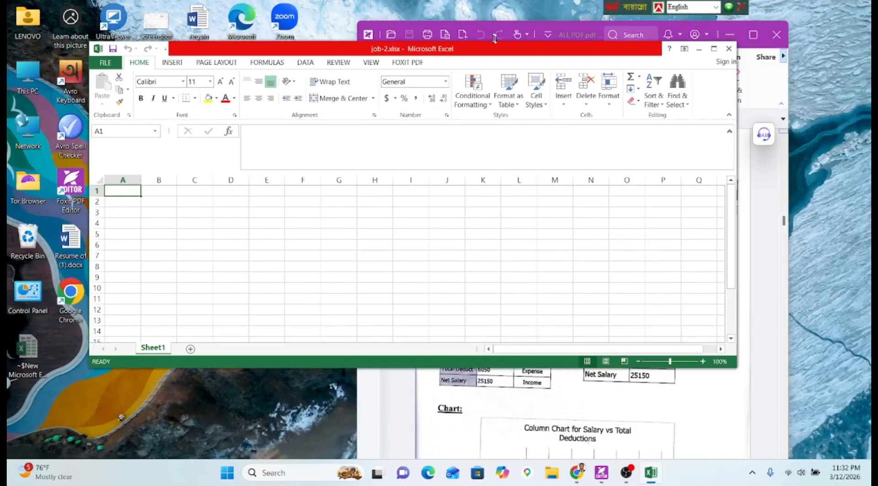
left_click_drag(567, 41, 300, 38)
left_click(551, 235)
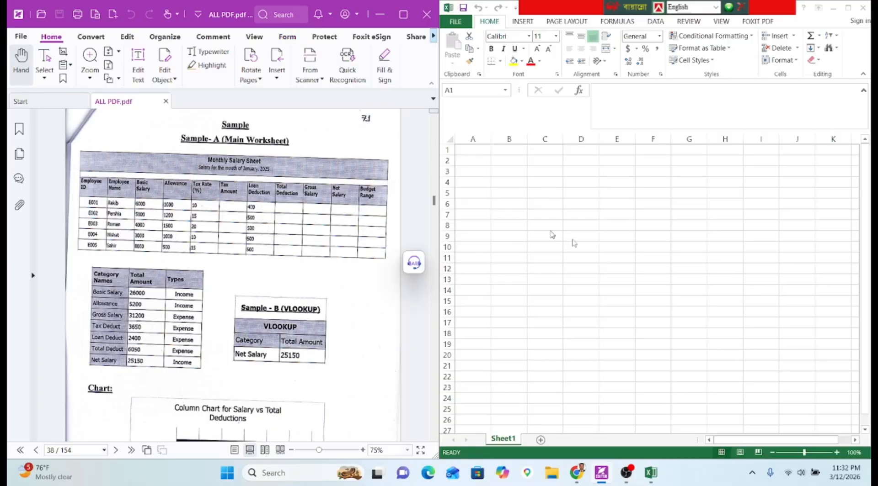
Bring page 38's Sample-A (Main Worksheet) into view in the PDF and refocus Excel.
left_click(523, 175)
left_click(531, 193)
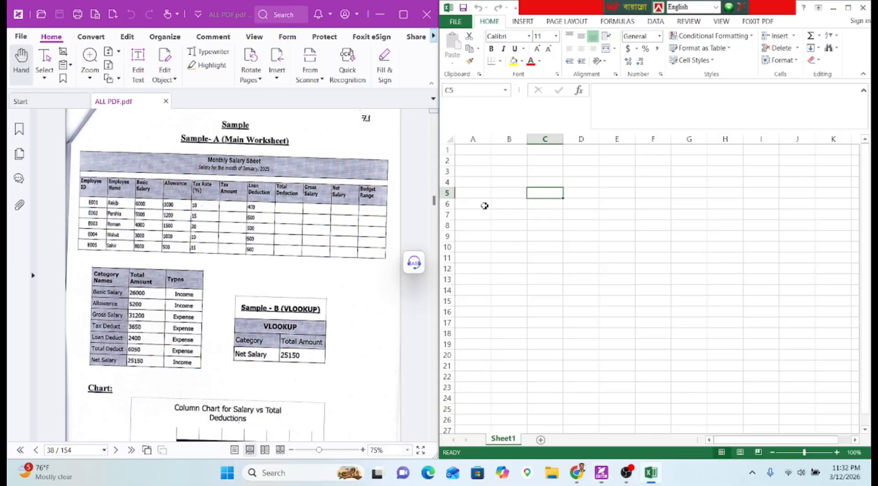
scroll(223, 209, "up", 10)
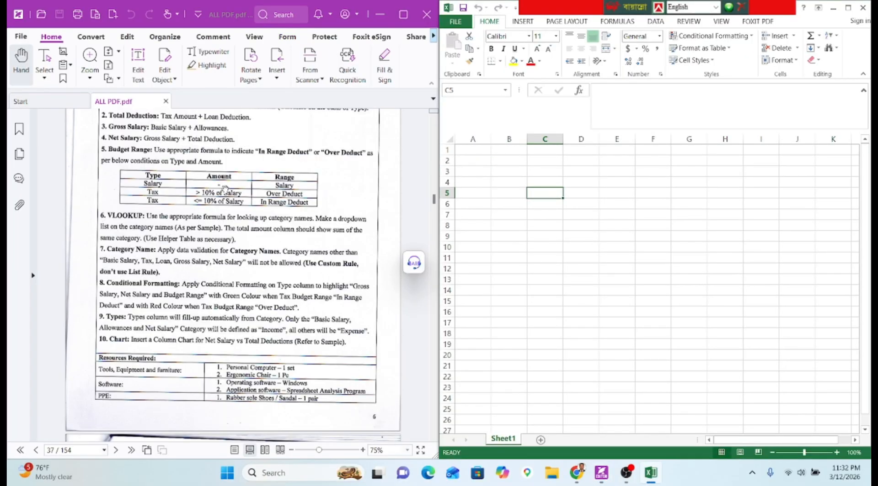
scroll(224, 178, "up", 3)
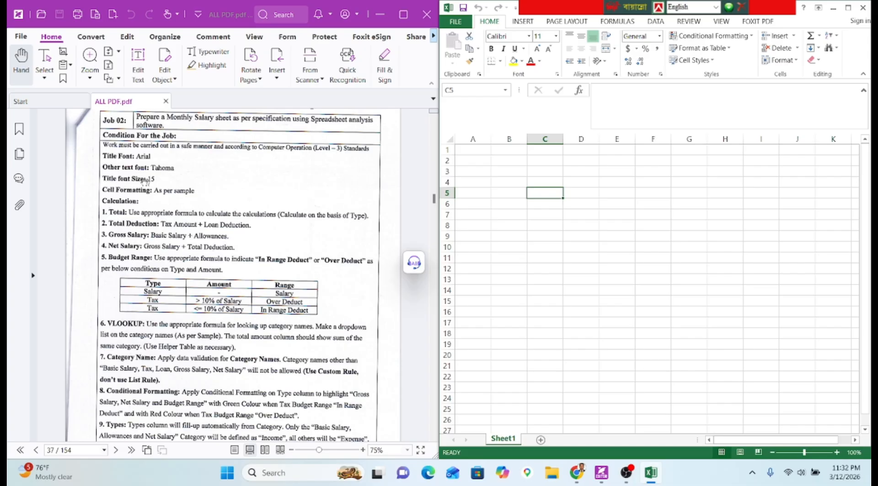
scroll(227, 201, "down", 2)
scroll(227, 202, "down", 8)
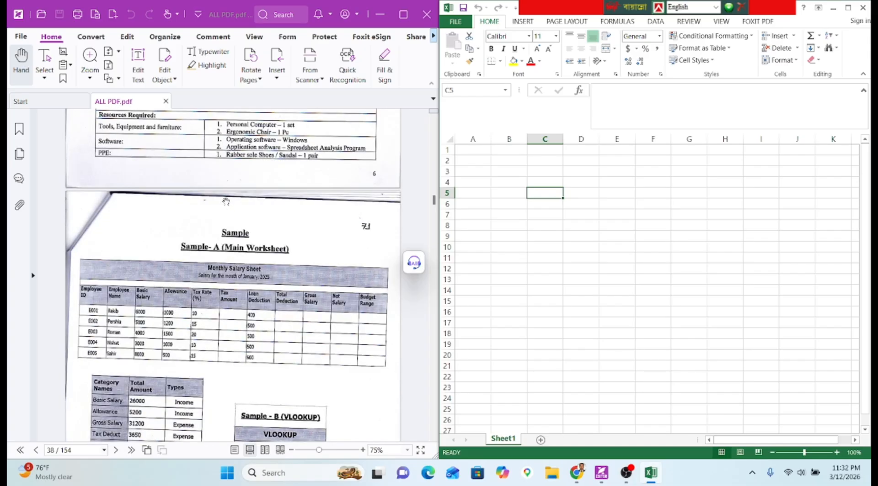
left_click(506, 187)
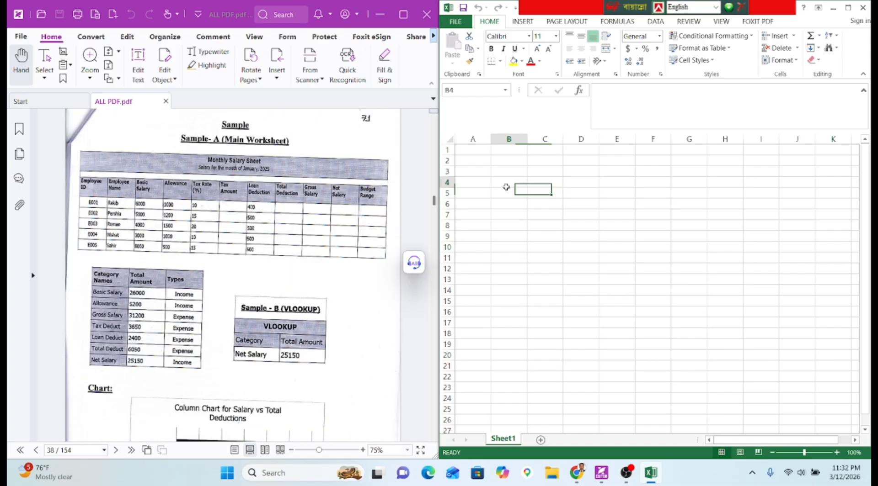
Enter headers Employee ID, Employee Name, Basic Salary and Allowance in B8:E8.
left_click(520, 225)
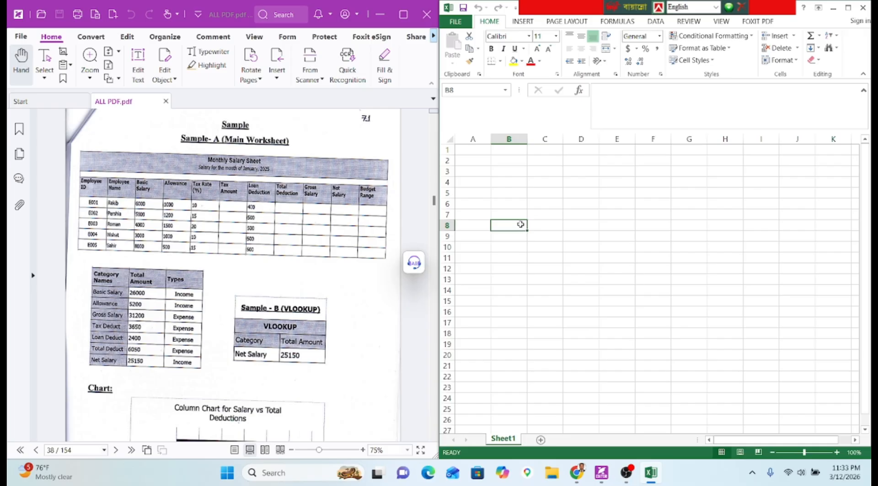
type("Em")
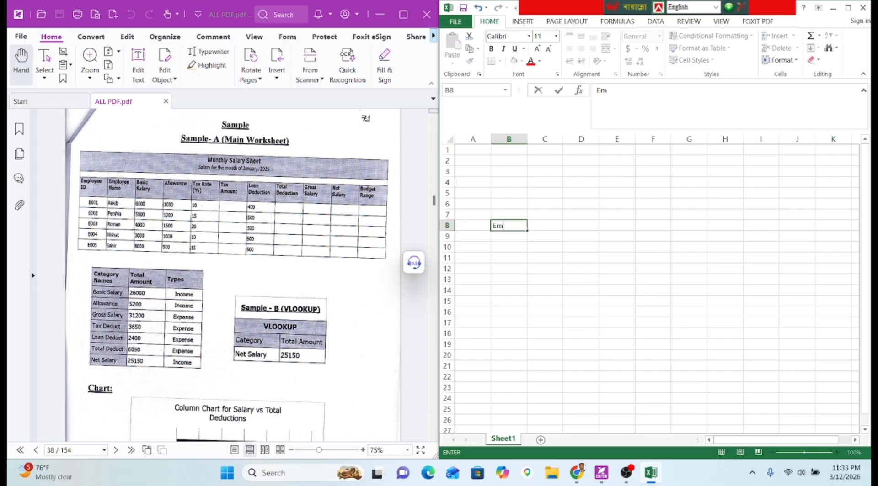
type("ployee")
key("alt+Return")
type("ID")
key("Tab")
type("Emp")
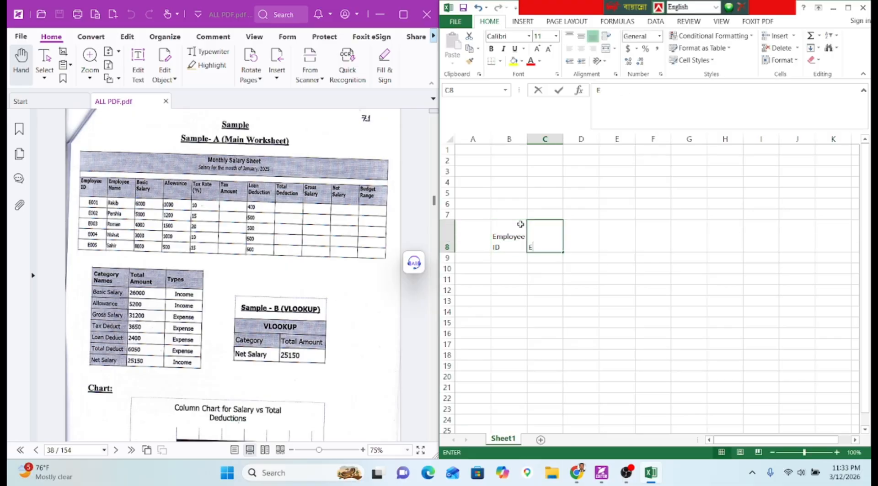
key("BackSpace")
key("BackSpace")
type("mpl")
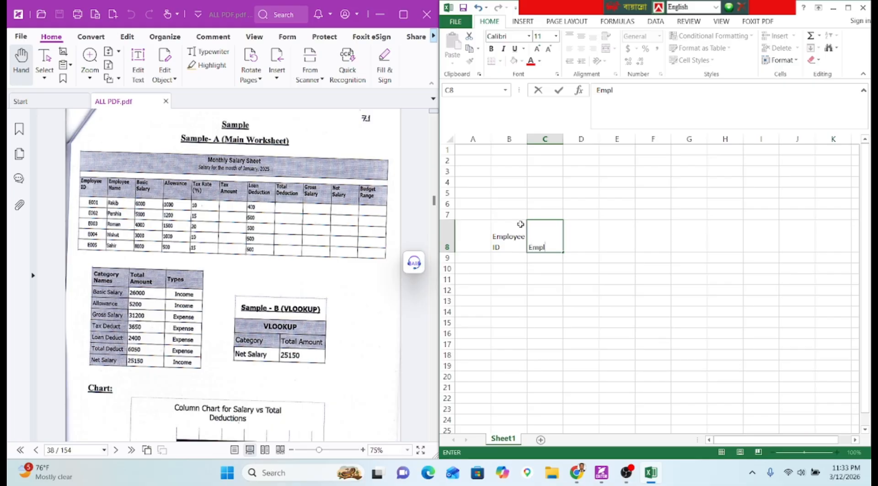
type("oyye")
key("BackSpace")
key("BackSpace")
type("e Name")
key("Tab")
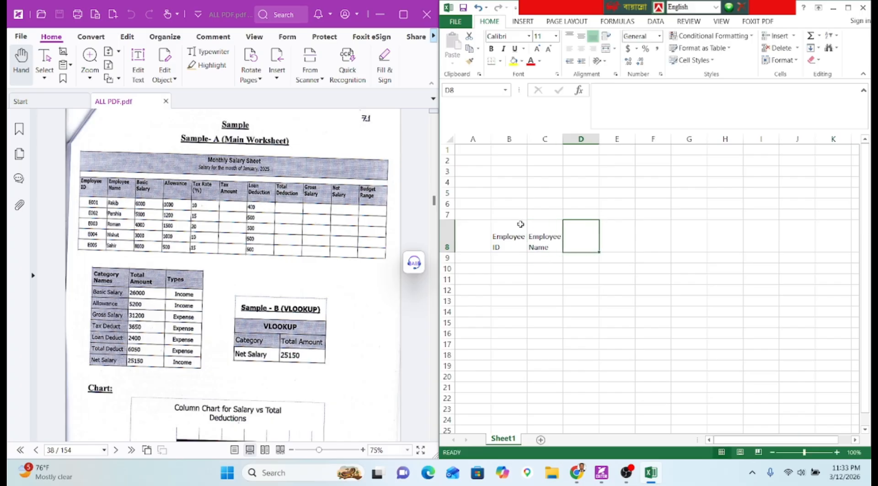
type("Basic")
key("alt+Return")
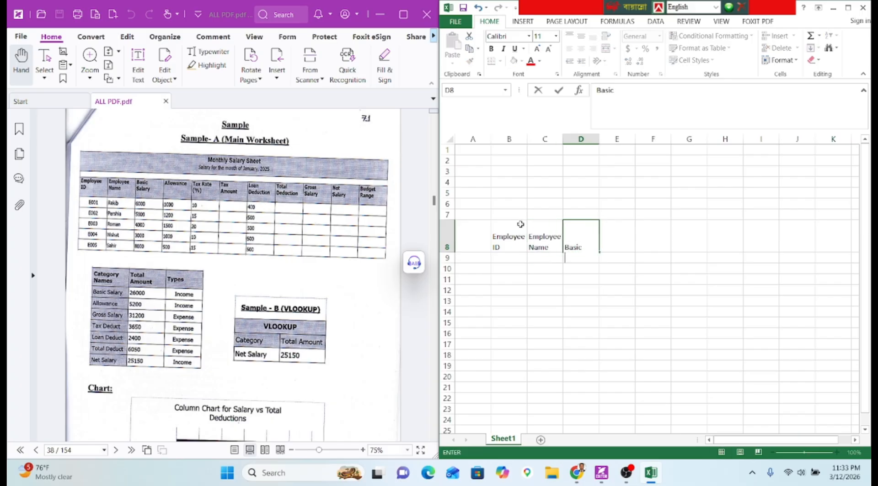
type("Salary")
key("Tab")
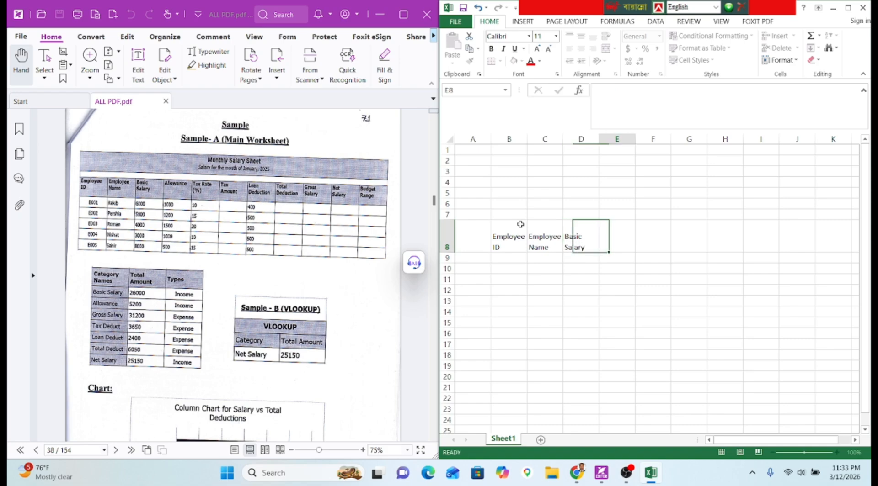
type("Allo")
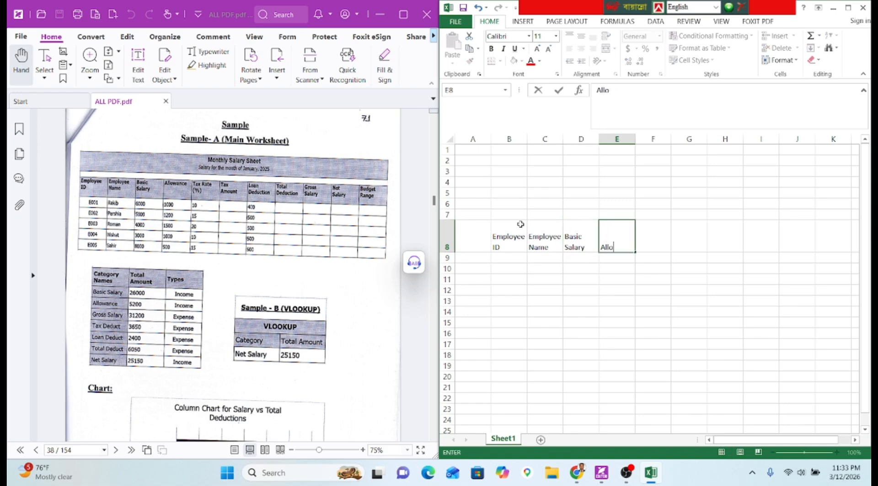
type("wance")
key("Tab")
Add the two-line headers Tax Rate (%) and Tax Amount in F8:G8.
type("Tax ")
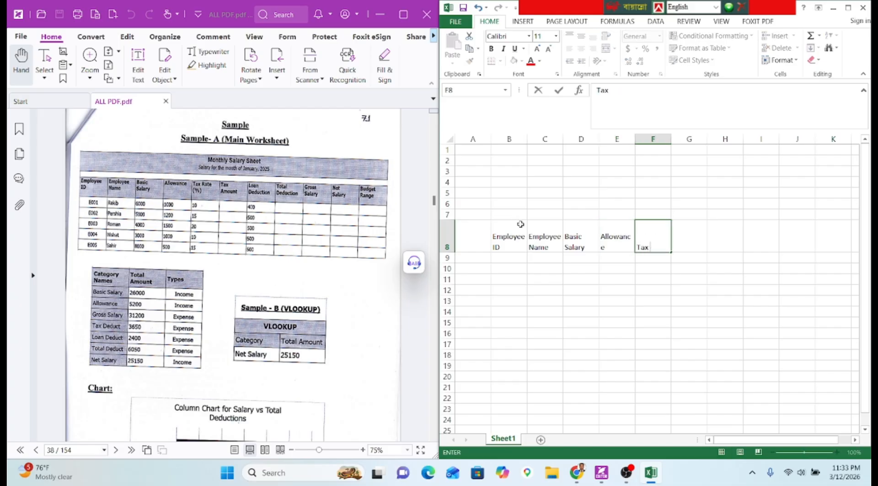
type("Rate(")
key("Left")
key("Right")
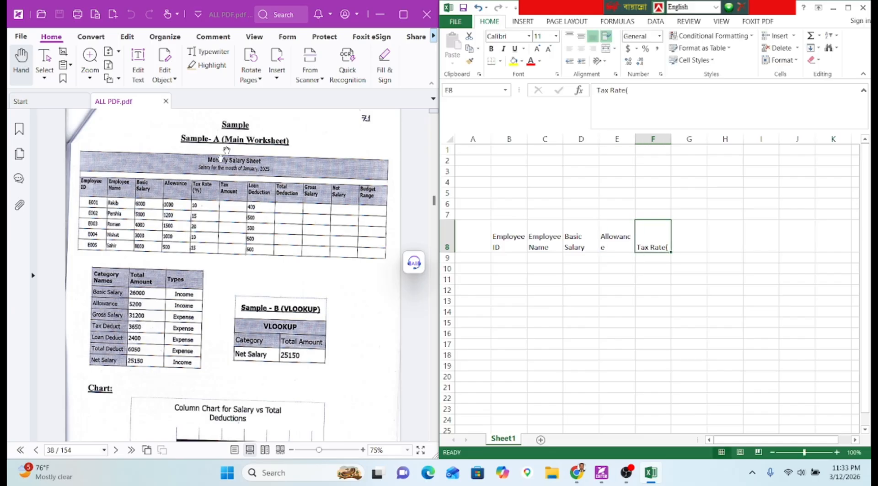
double_click(666, 248)
key("alt+Return")
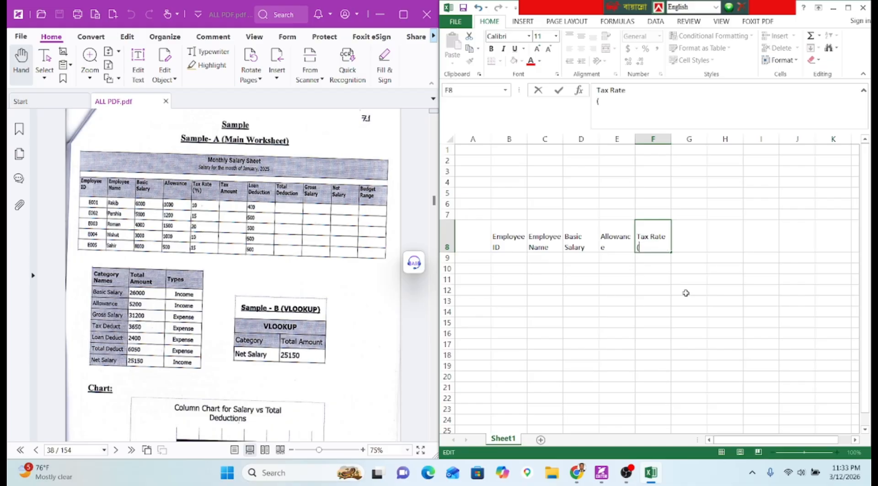
type("%")
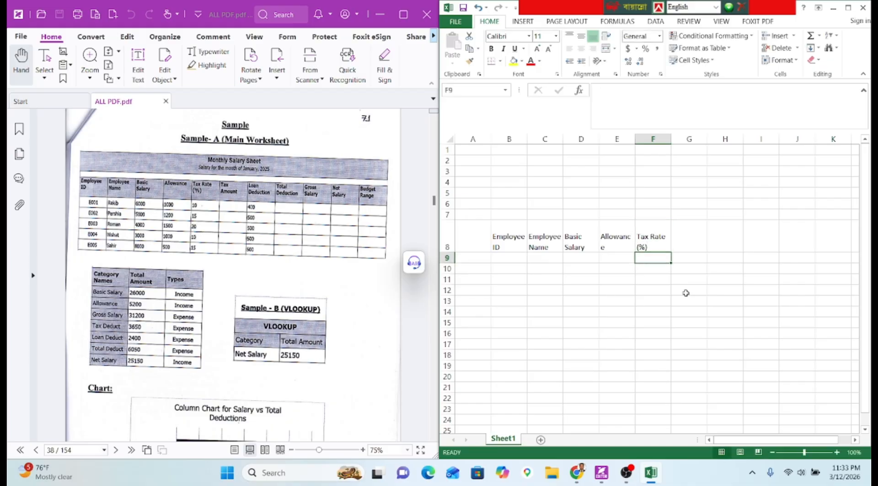
key("Tab")
type("Ta")
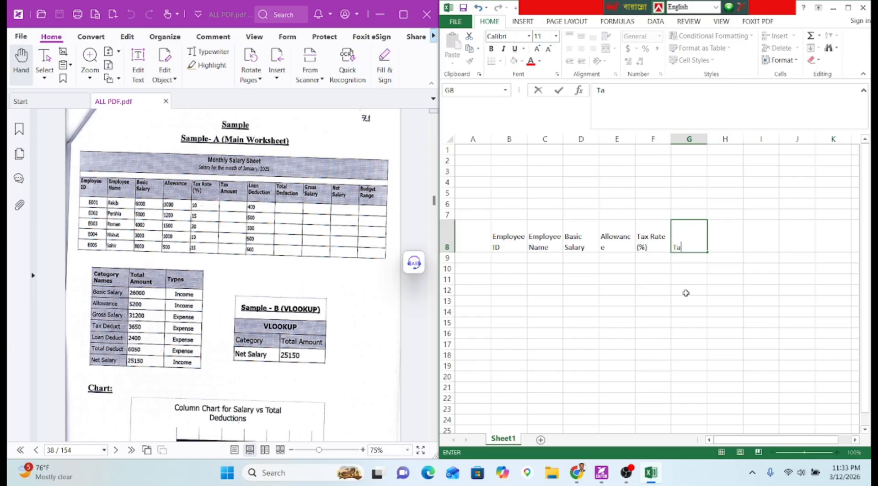
type("xAm")
key("BackSpace")
key("BackSpace")
key("alt+Return")
type("AMo")
key("BackSpace")
key("BackSpace")
type("mount")
key("Tab")
Add headers Loan Deduction, Total Deduction, Gross Salary, Net Salary and Budget Range in H8:L8.
type("L")
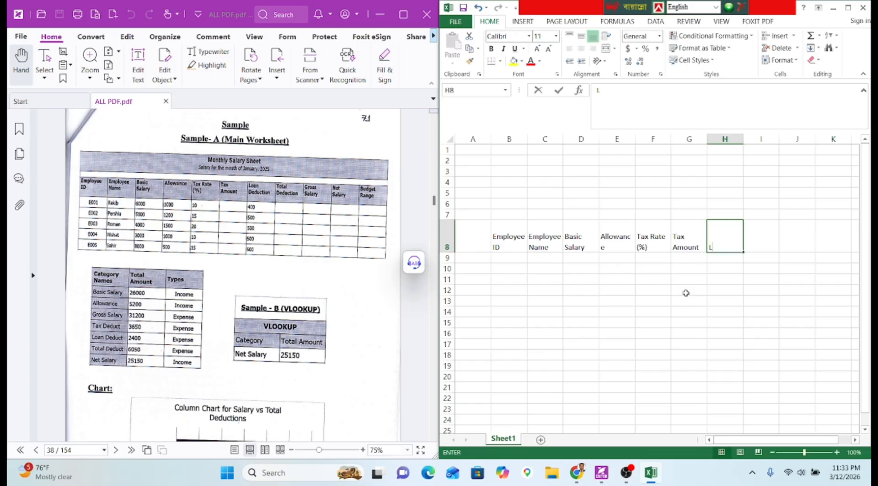
type("oan")
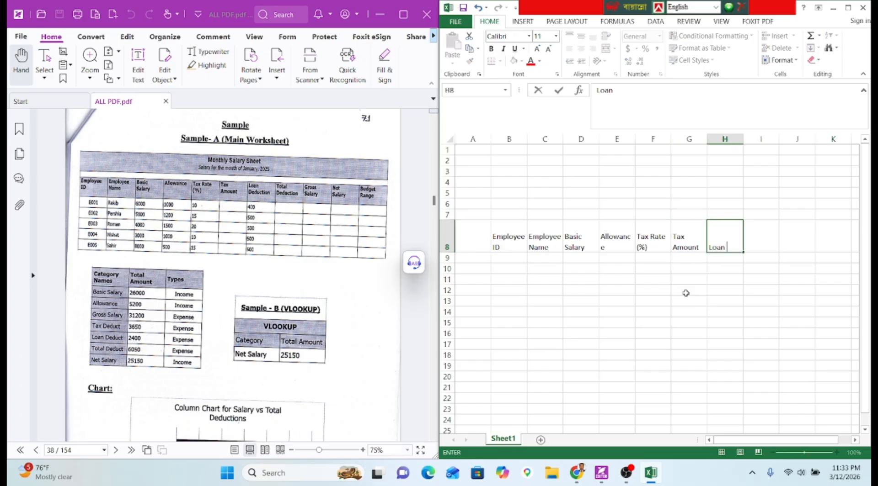
key("alt+Return")
type("Deduction")
key("Tab")
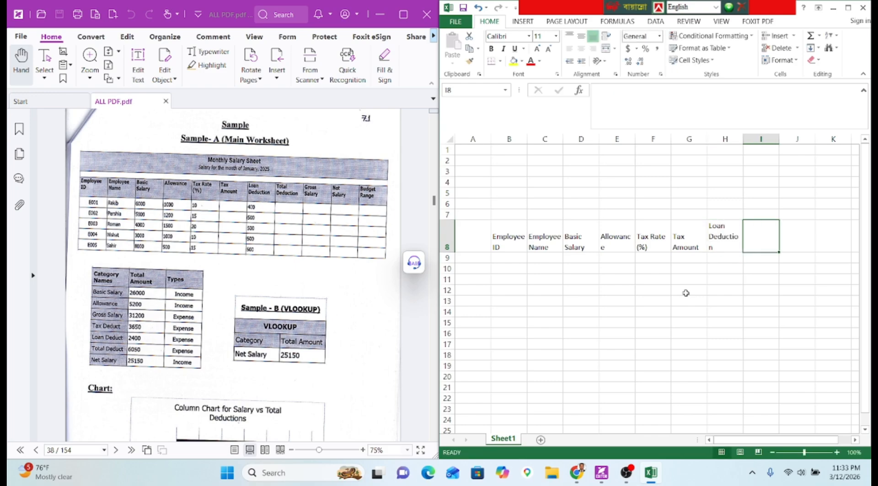
type("Total")
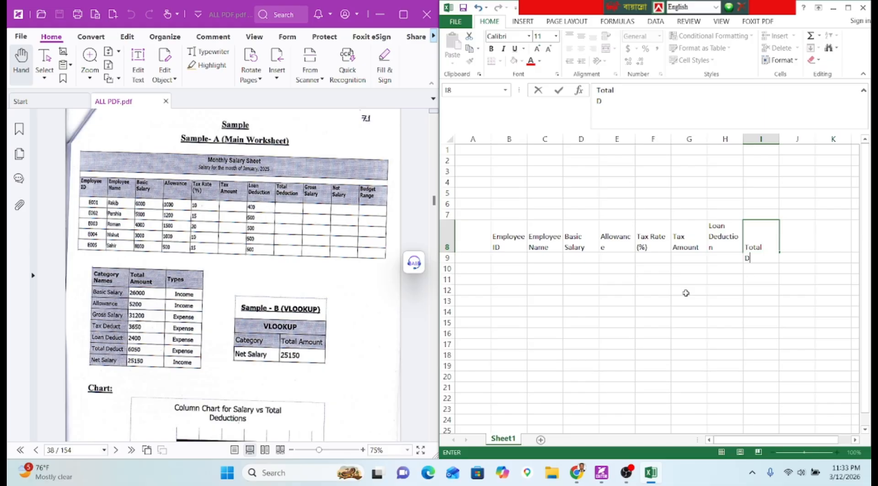
key("Tab")
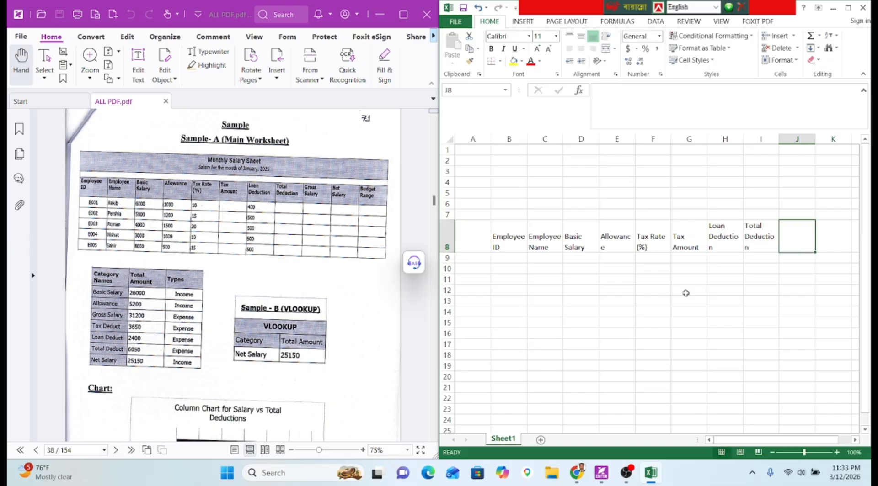
type("Gros")
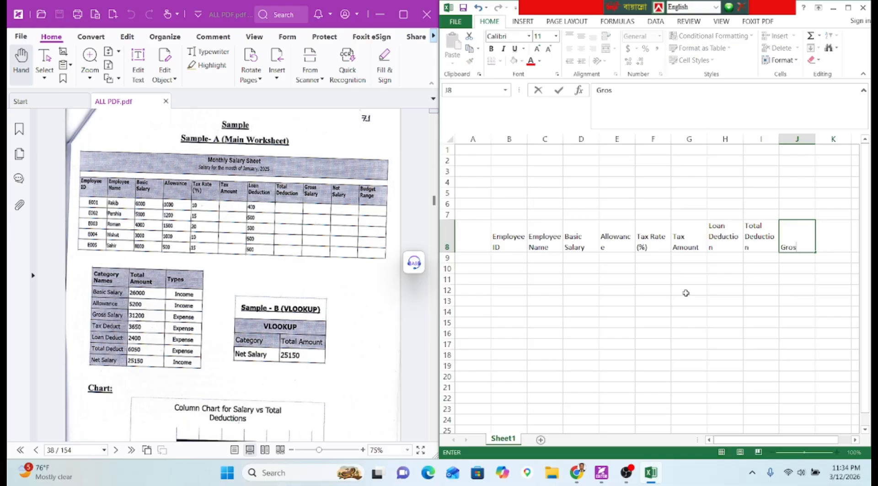
type("s")
key("alt+Return")
type("Salary")
key("Tab")
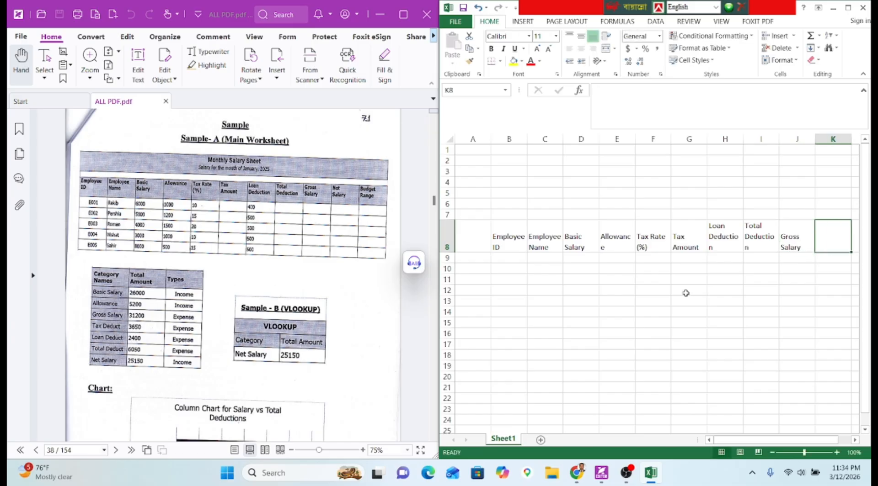
type("Net")
key("alt+Return")
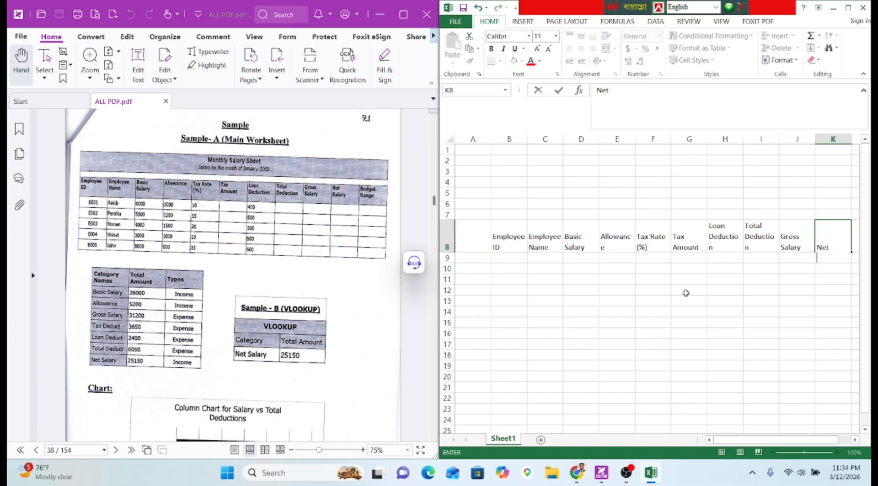
key("Tab")
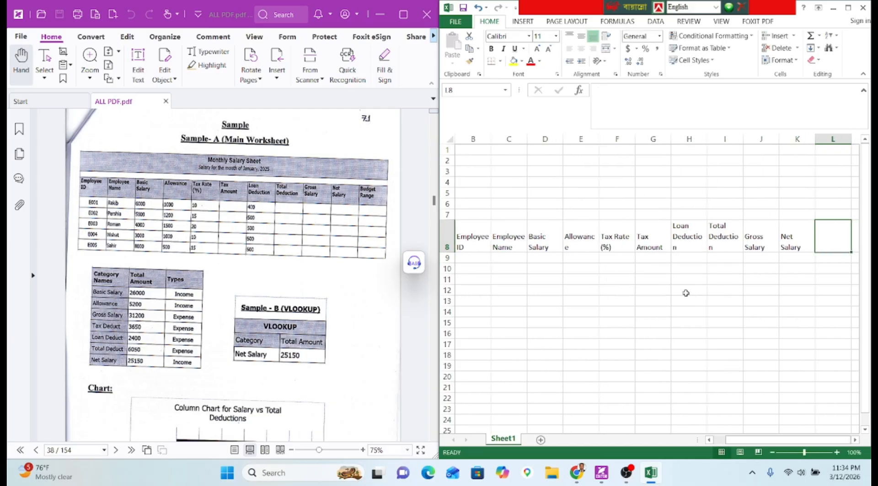
type("Budget")
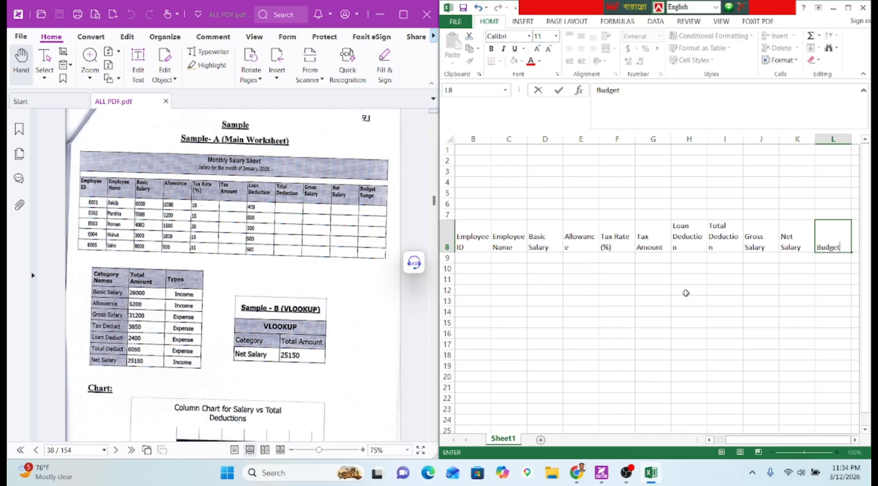
key("alt+Return")
type("Range")
key("Return")
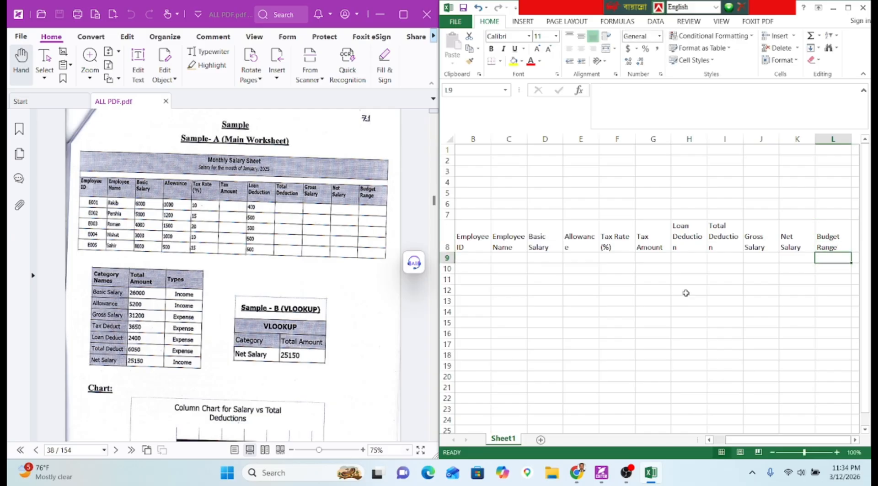
left_click(626, 476)
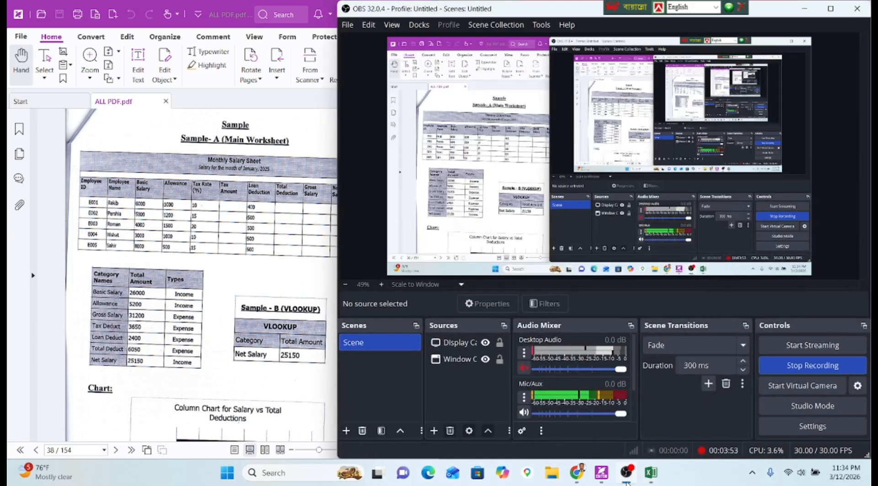
left_click(627, 475)
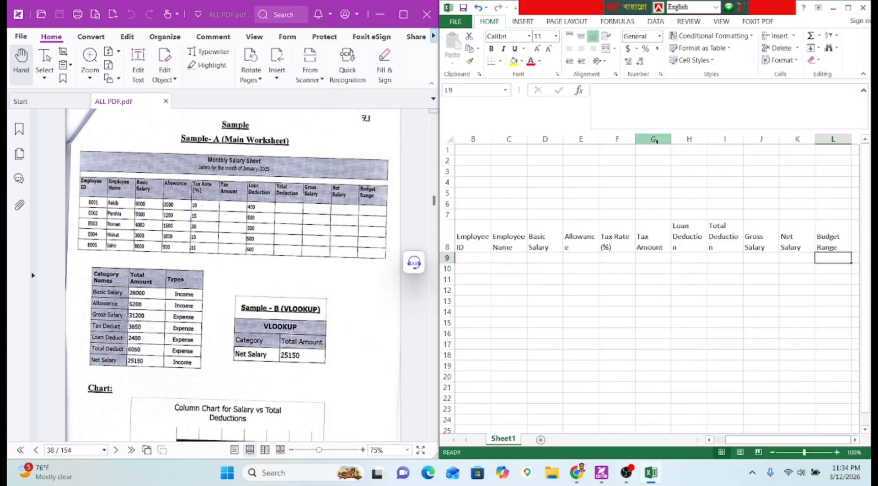
Apply All Borders to the salary table block B8:L13.
left_click_drag(477, 245, 821, 247)
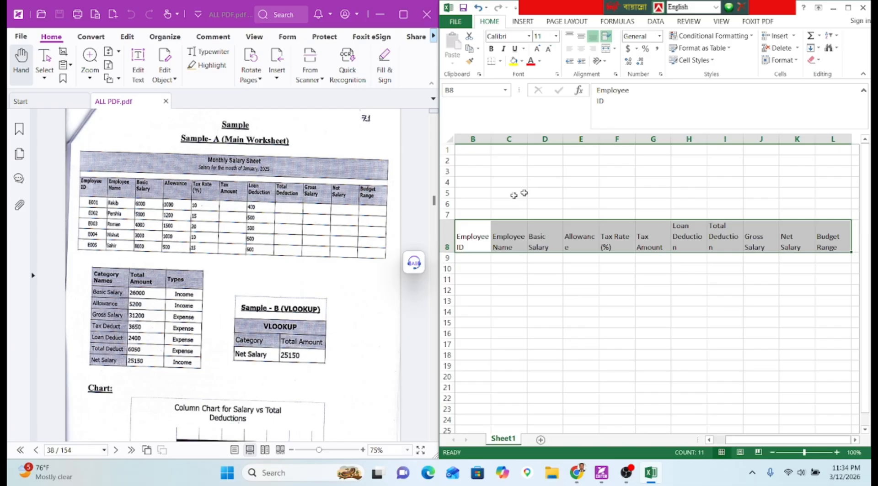
left_click_drag(490, 236, 832, 302)
left_click(500, 61)
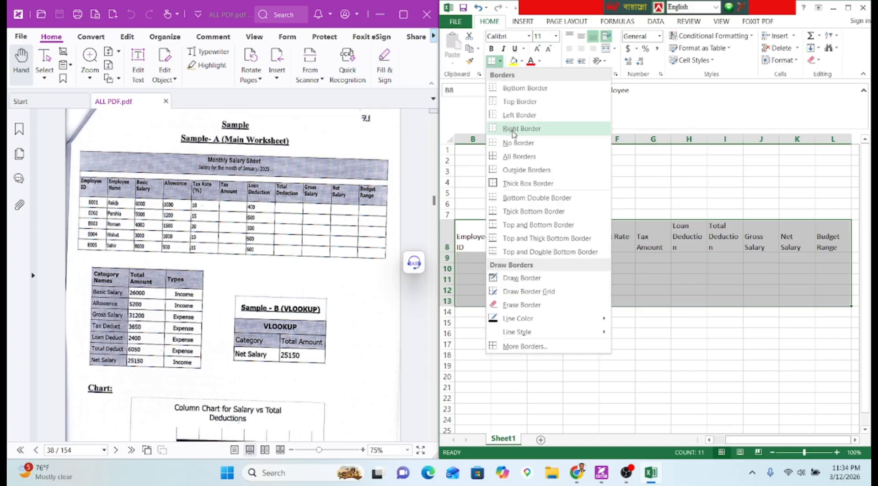
left_click(513, 157)
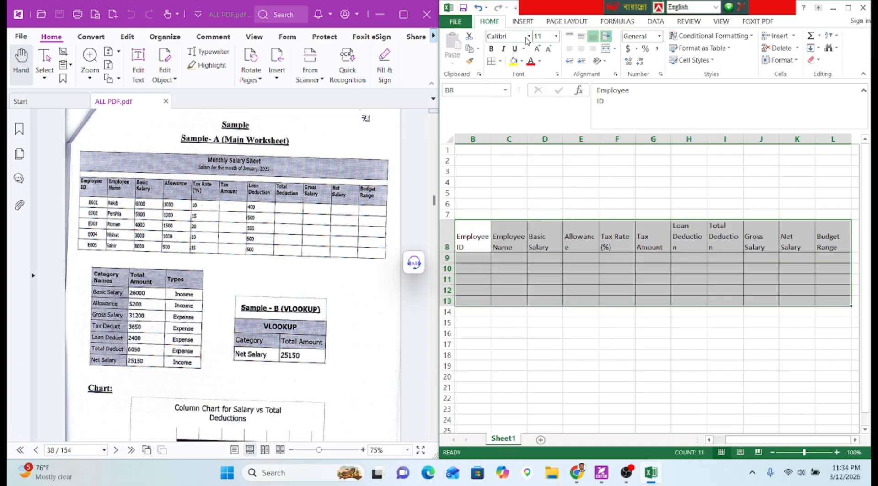
Set the font of B8:L13 to Tahoma.
left_click(498, 36)
right_click(497, 36)
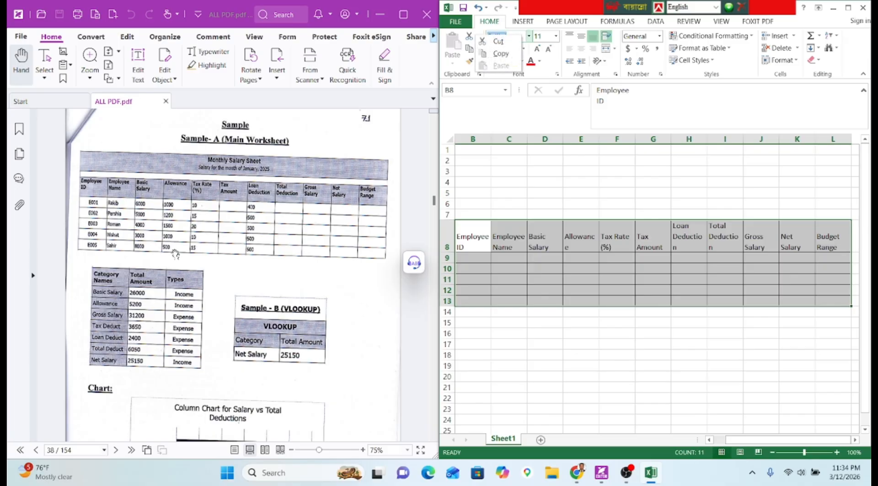
scroll(175, 250, "up", 5)
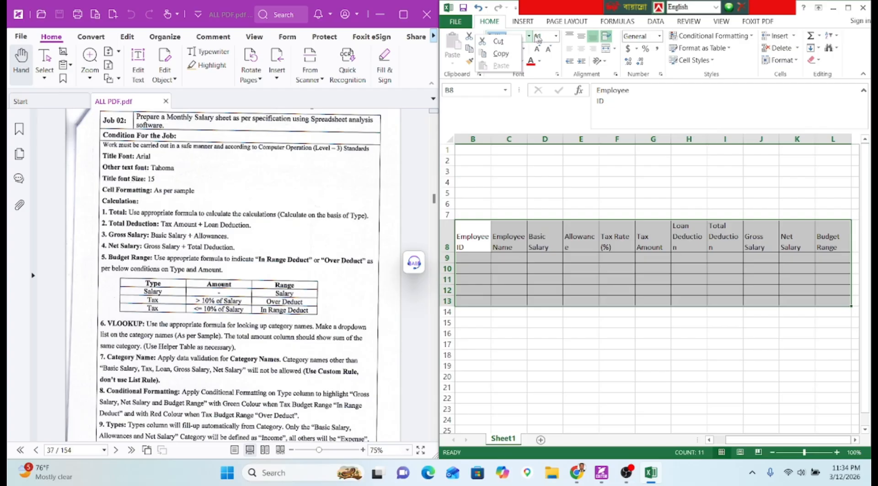
left_click(506, 36)
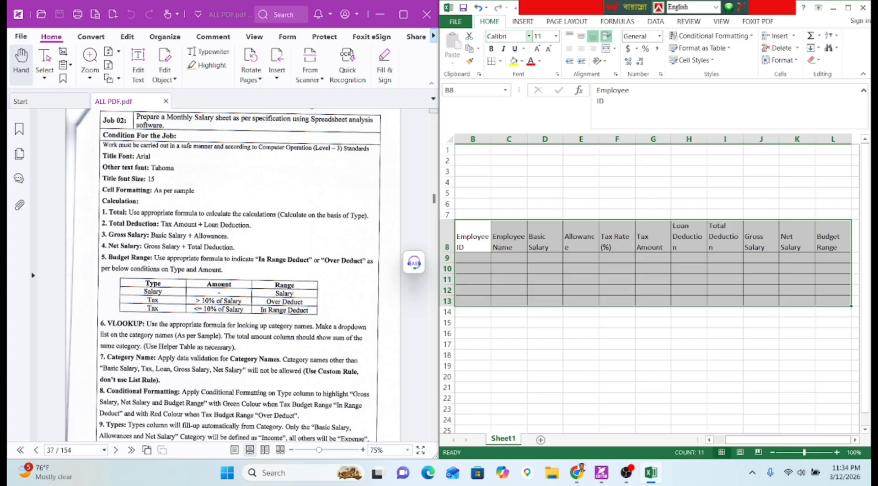
left_click_drag(508, 36, 467, 37)
type("Tahoma")
key("Return")
Widen the table columns and zoom out so every column fits on screen.
left_click(582, 332)
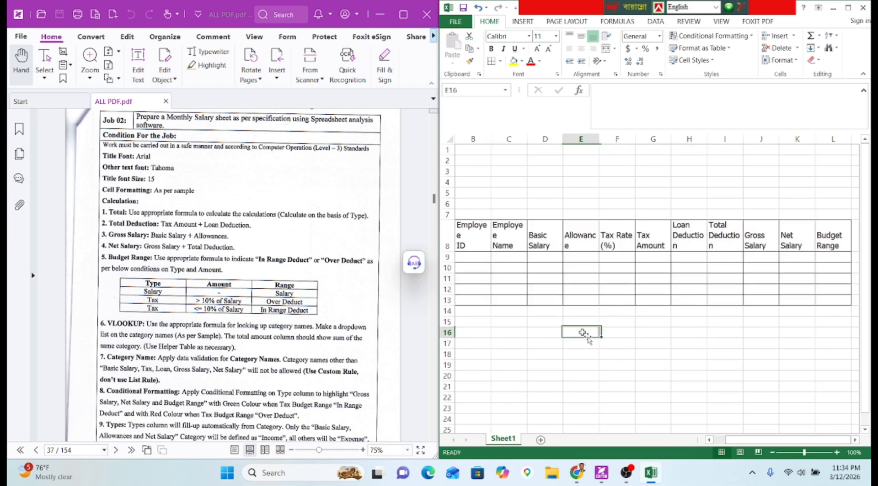
left_click_drag(491, 139, 823, 143)
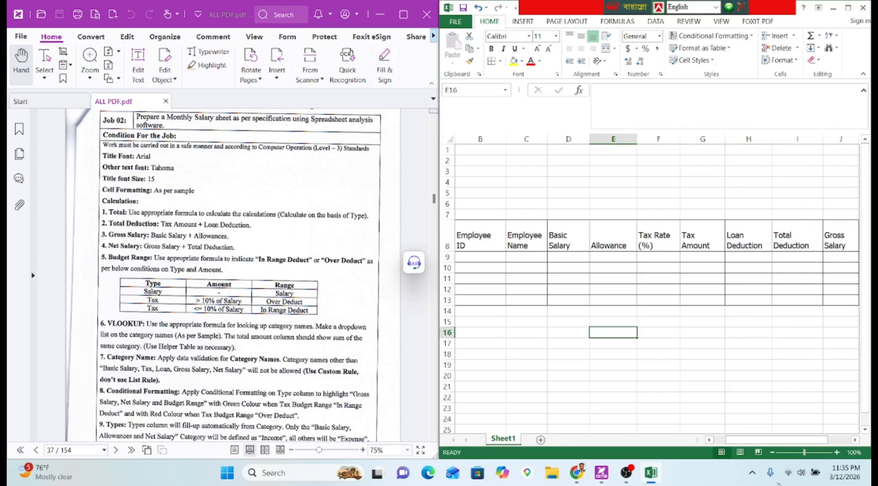
left_click(772, 452)
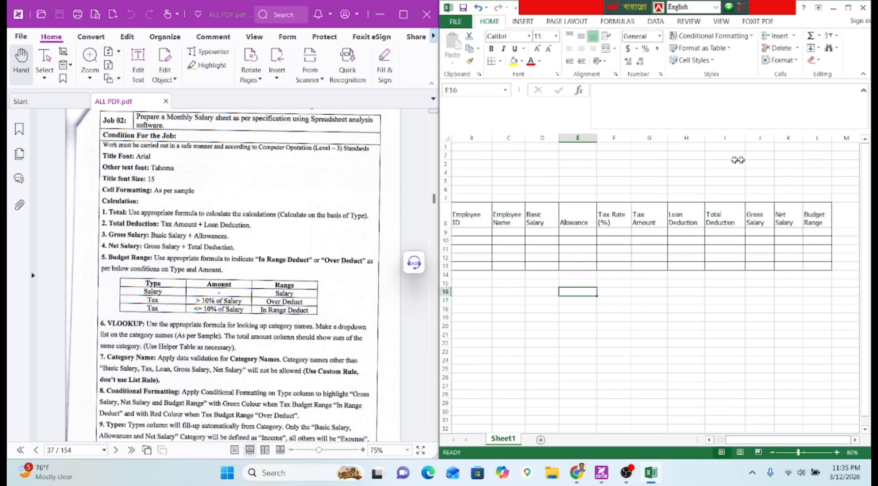
Top-align the headings in B8:L8.
left_click(810, 220)
left_click_drag(809, 221, 458, 222)
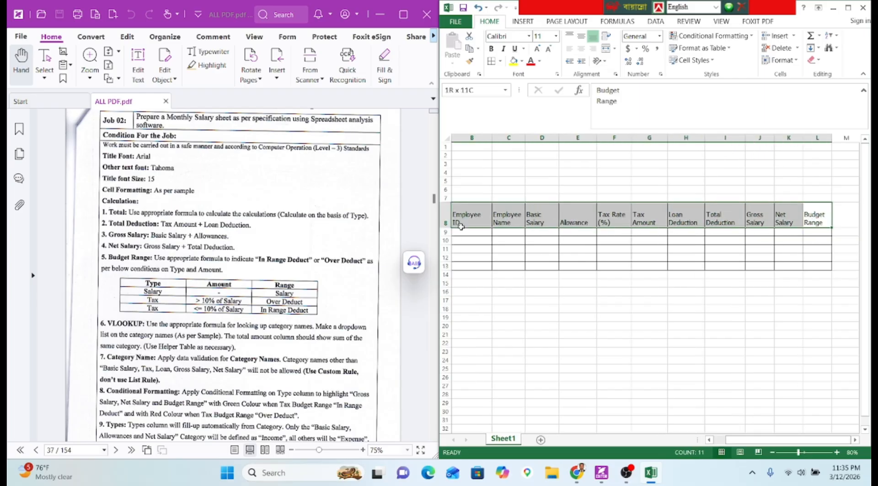
left_click(570, 38)
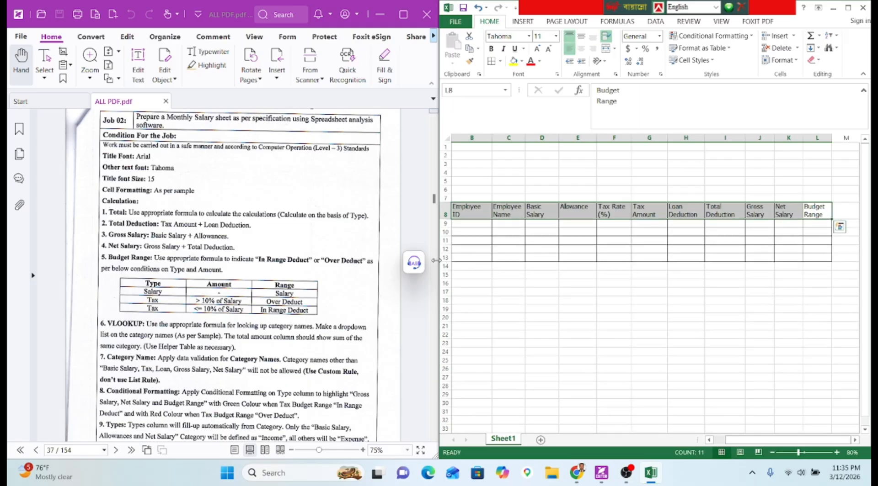
scroll(259, 289, "down", 10)
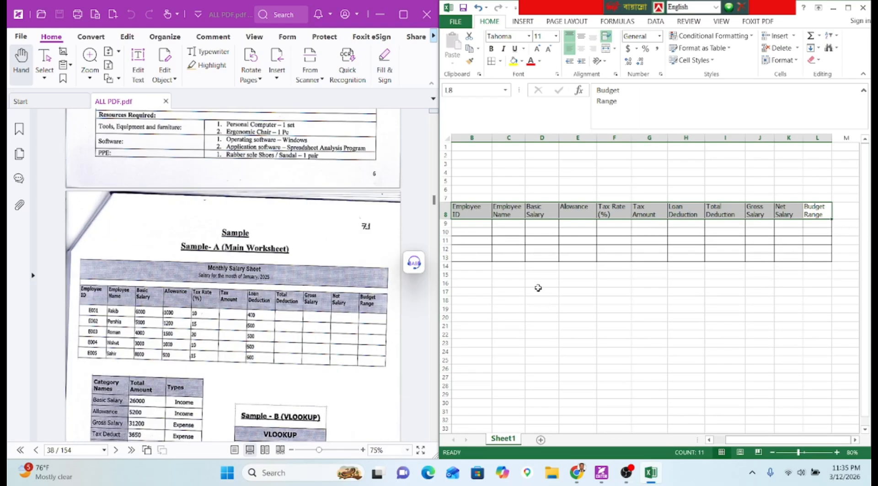
Fill the heading row B8:L8 with grey.
left_click(521, 60)
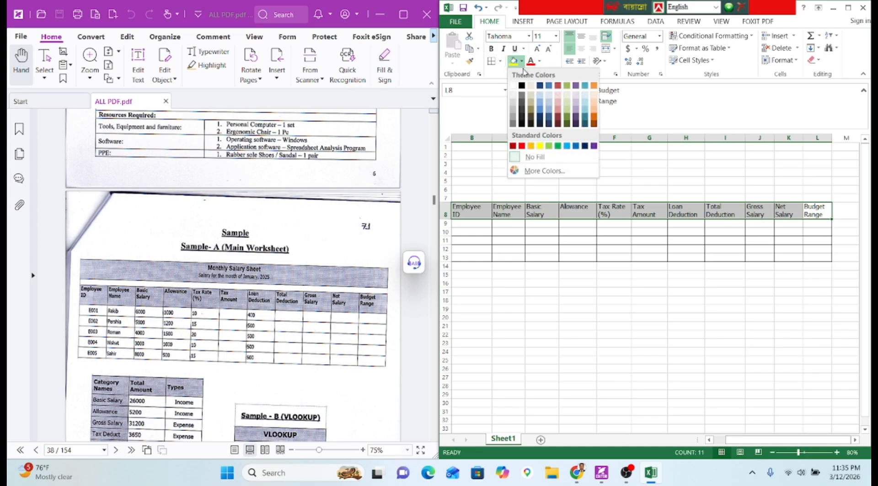
left_click(511, 129)
left_click(508, 238)
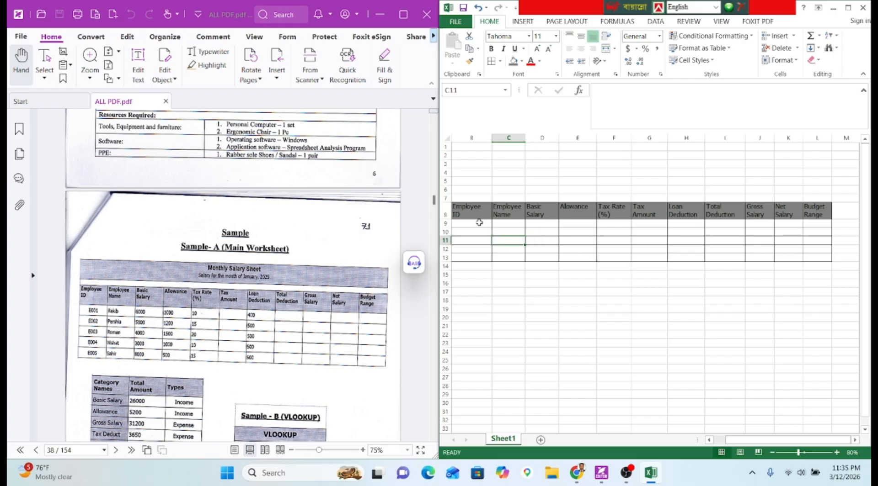
left_click_drag(479, 223, 814, 255)
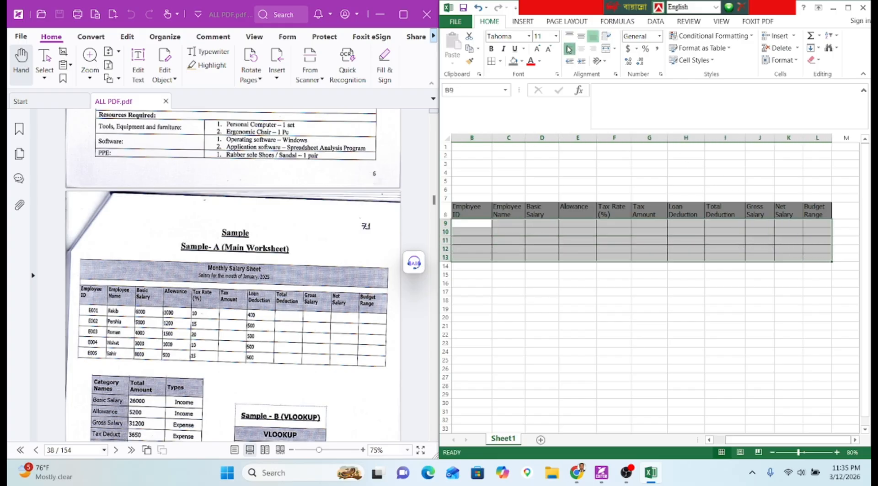
left_click(606, 282)
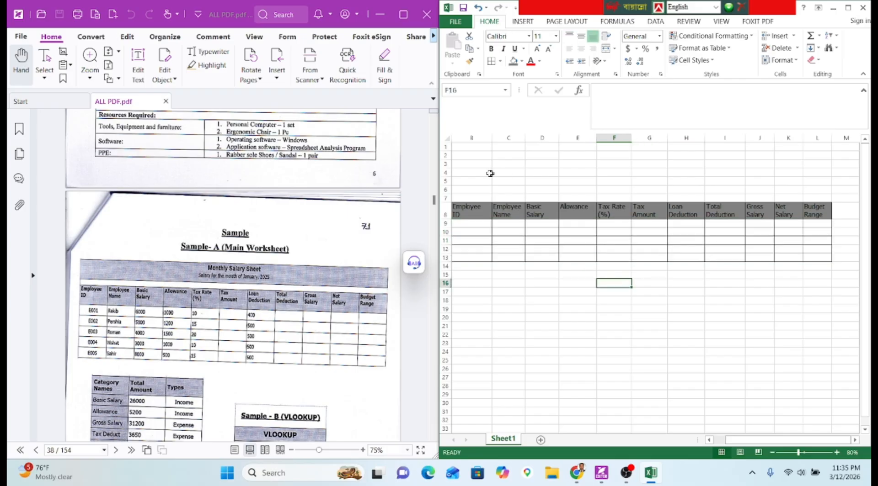
Merge B4:L6 into a middle-aligned title block filled dark grey.
left_click_drag(477, 170, 805, 188)
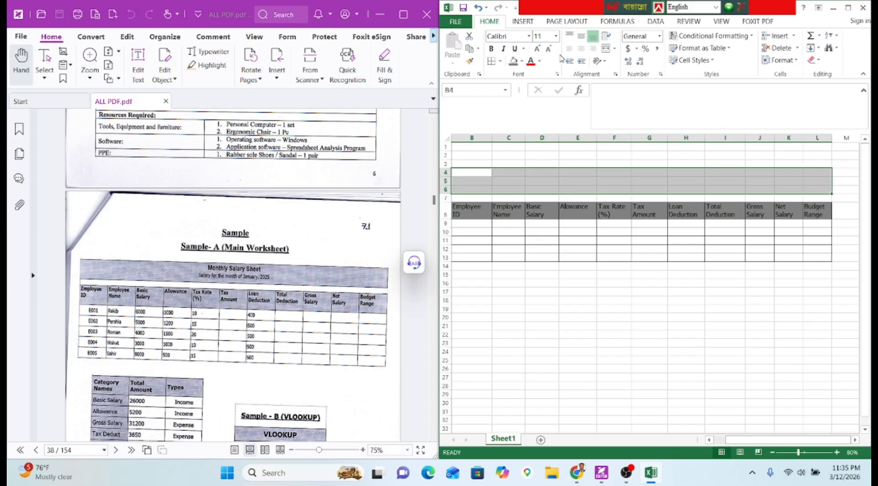
left_click(583, 40)
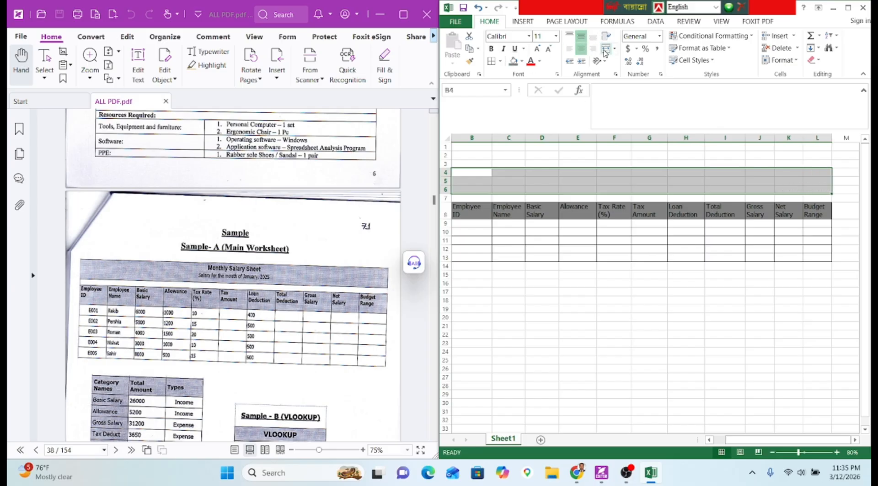
left_click(605, 49)
left_click(648, 257)
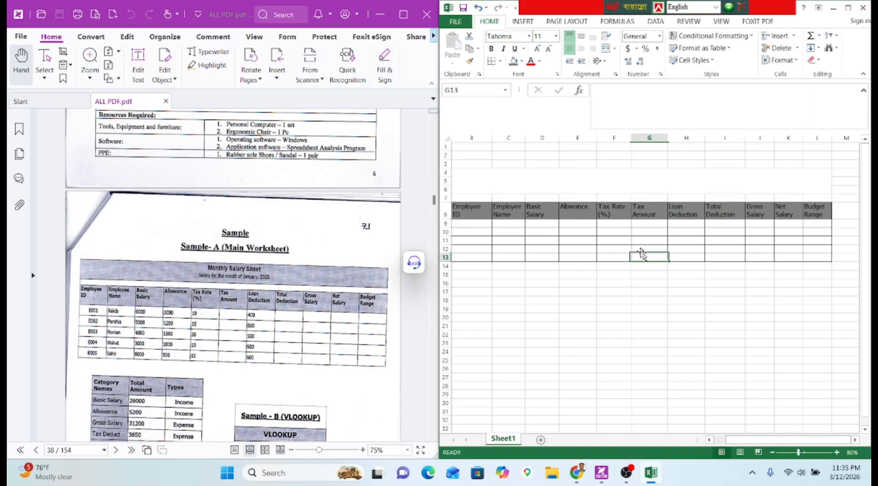
left_click(521, 183)
left_click(513, 61)
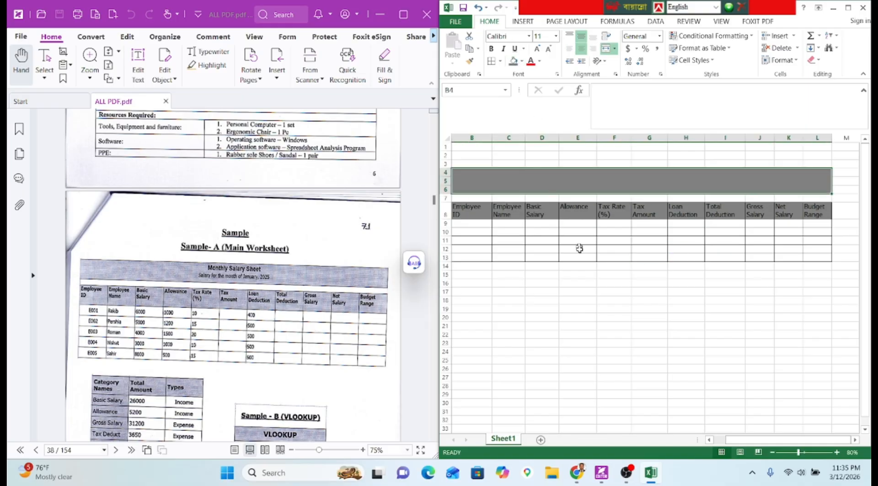
left_click_drag(544, 183, 557, 257)
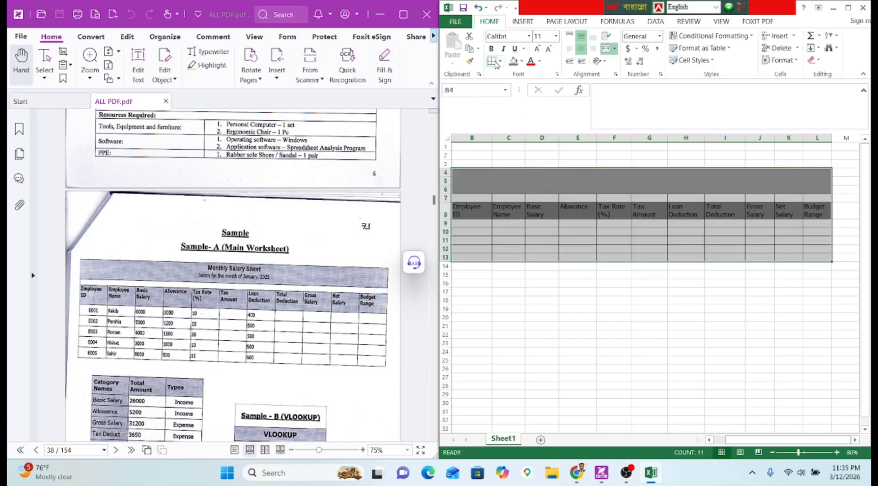
left_click(564, 295)
Merge B7:L7 and reduce row 7 to a narrow spacer.
left_click_drag(459, 199, 822, 200)
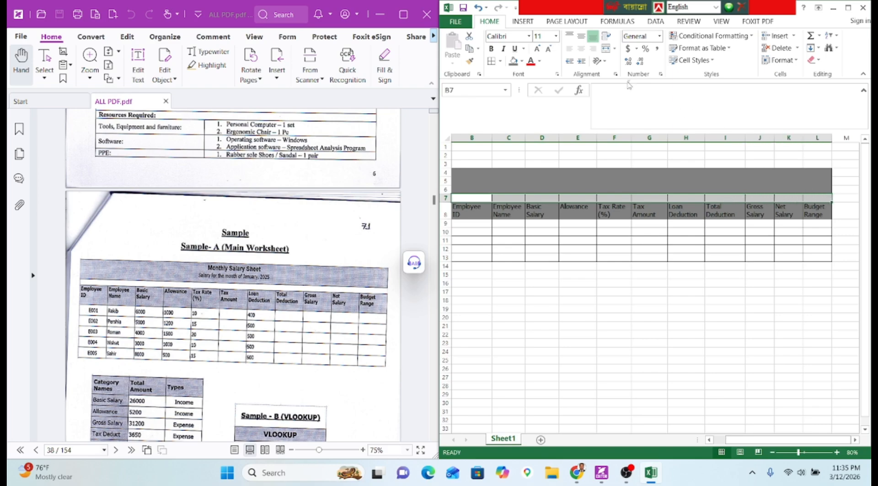
left_click(607, 49)
left_click(614, 267)
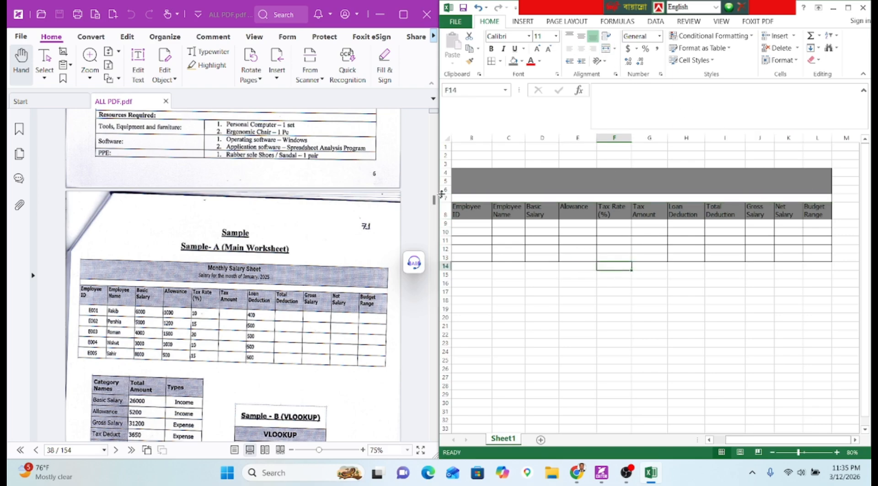
left_click_drag(444, 194, 448, 201)
Type 'Monthly Salary Sheet' and 'Salary for the month of January ,2025' as two title lines.
left_click(568, 177)
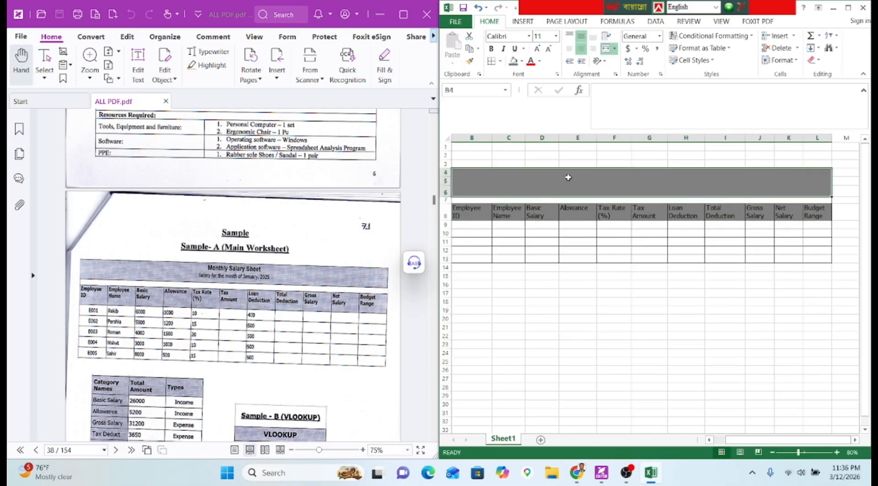
type("Monthly")
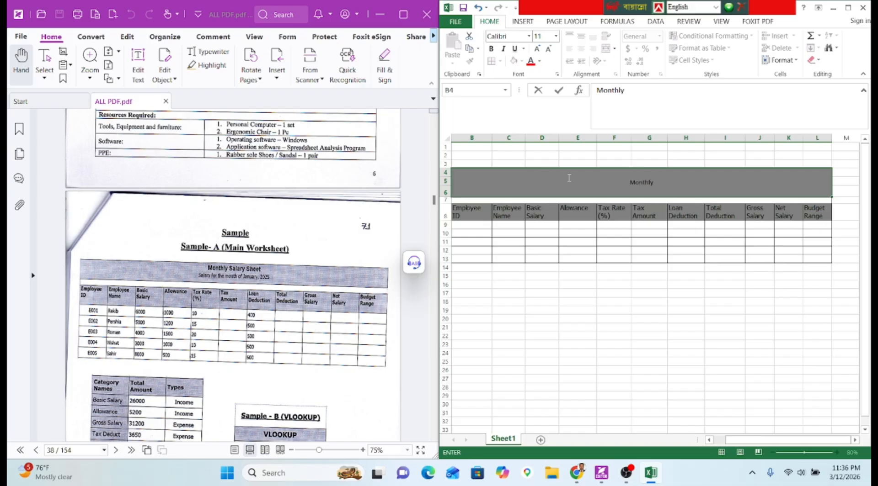
type("Salary Sheet ")
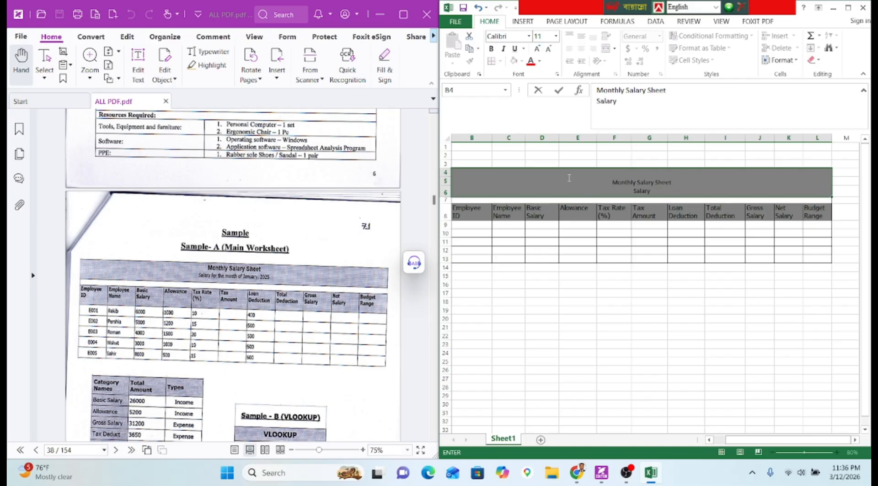
type("Salary for the month")
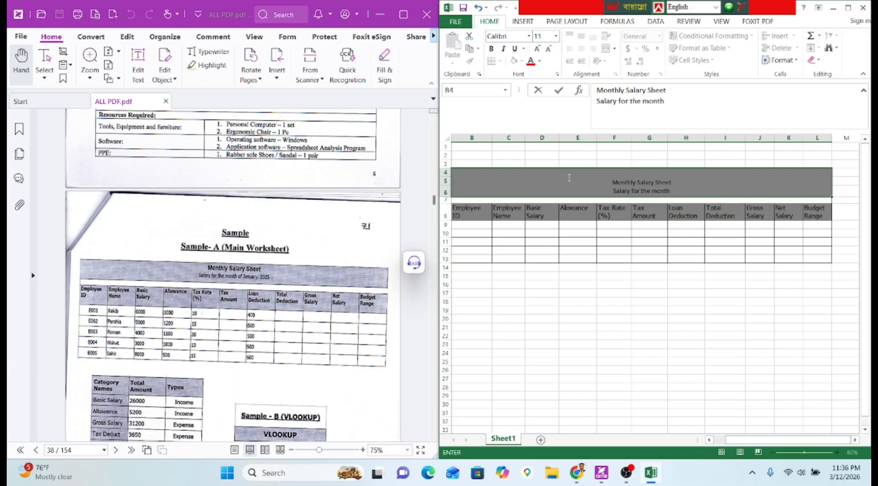
type(" of January ,206")
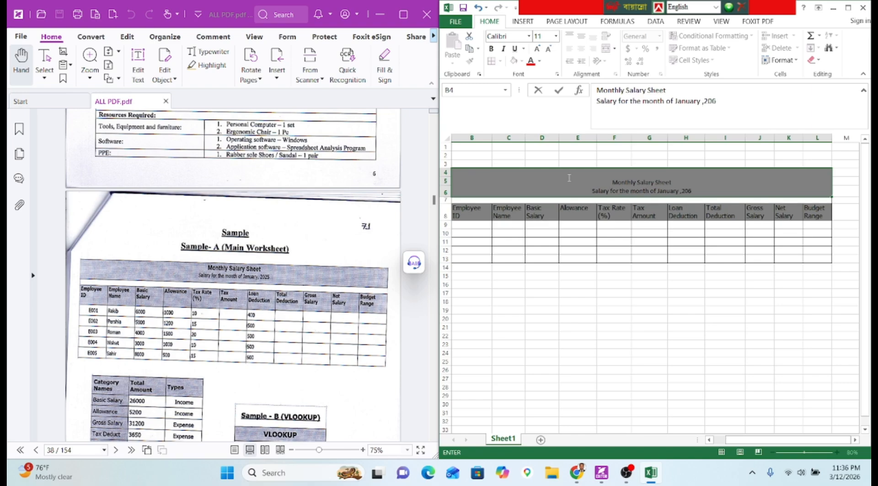
key("BackSpace")
type("25")
key("Return")
left_click(641, 173)
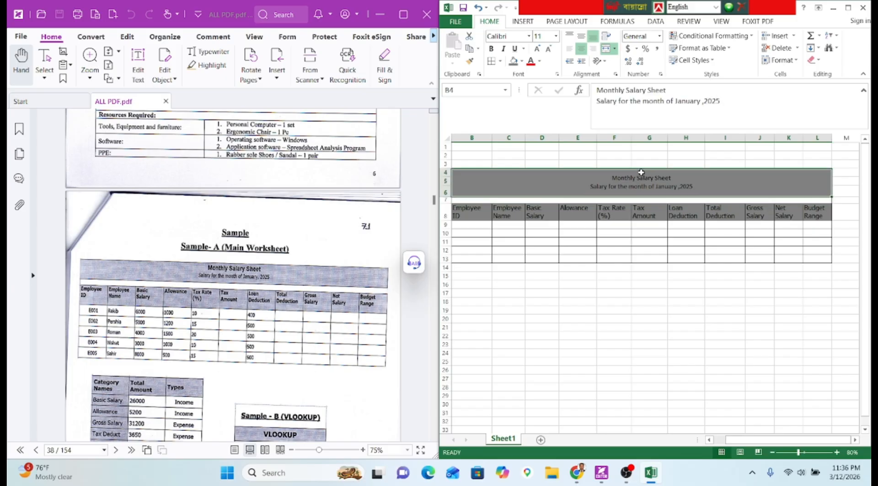
left_click_drag(666, 90, 596, 90)
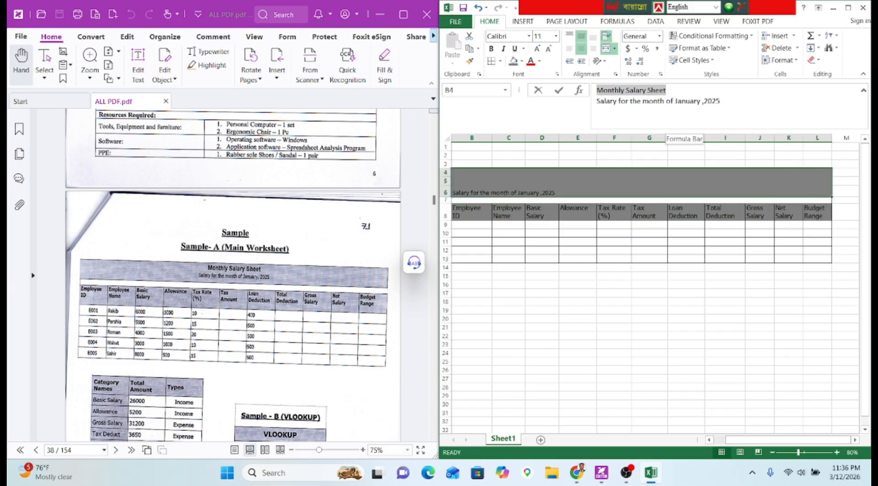
Set the 'Monthly Salary Sheet' title line to Arial, size 15.
left_click(507, 36)
scroll(269, 198, "up", 10)
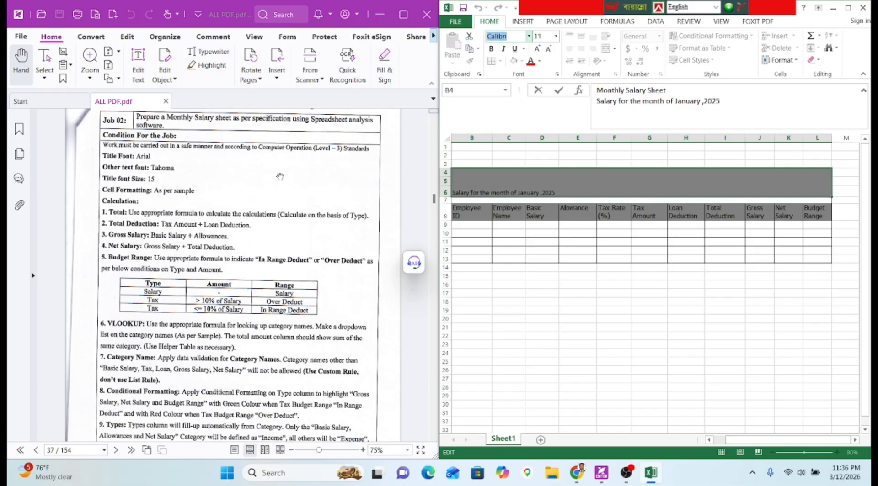
type("Arial")
key("Return")
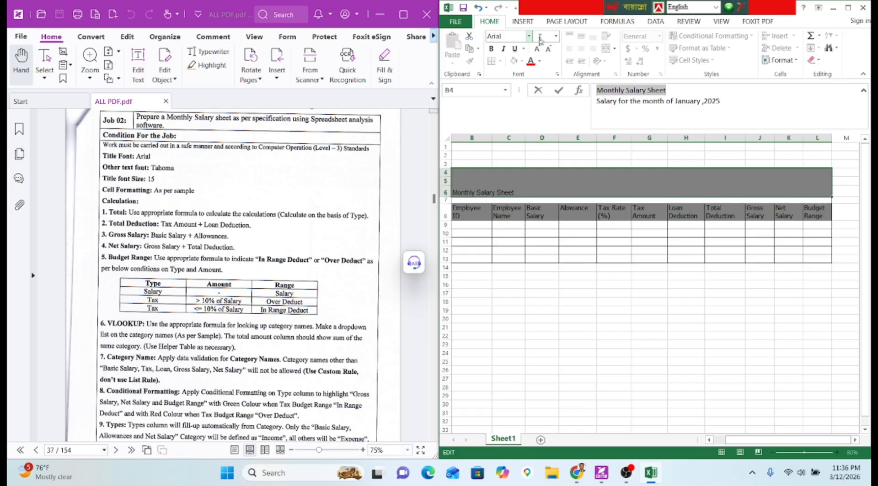
left_click(539, 37)
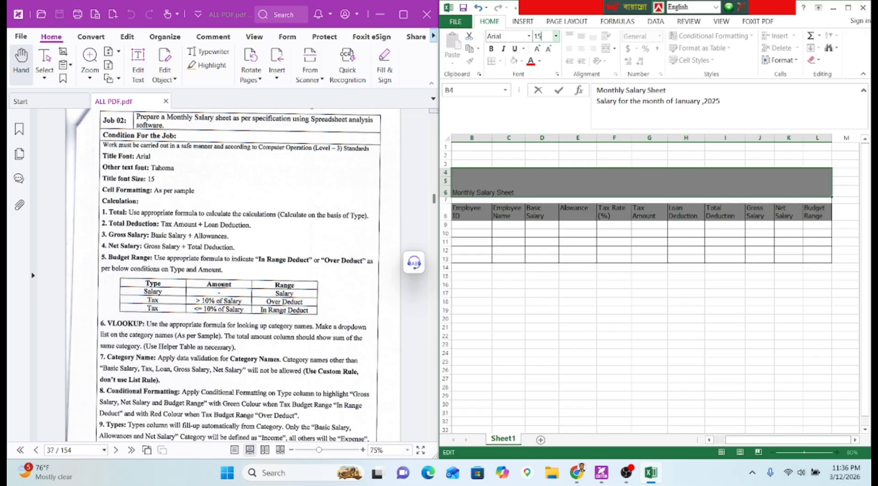
key("Return")
left_click(621, 202)
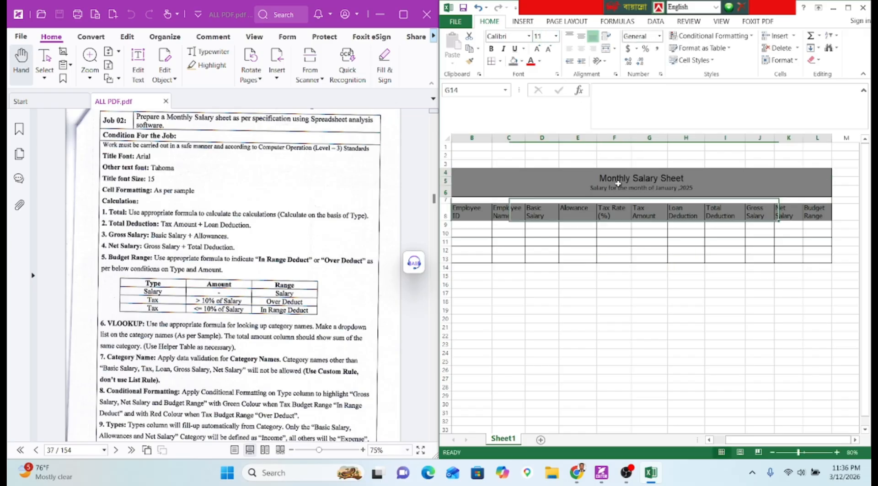
Change the January 2025 subtitle line in the title cell to Tahoma.
double_click(600, 187)
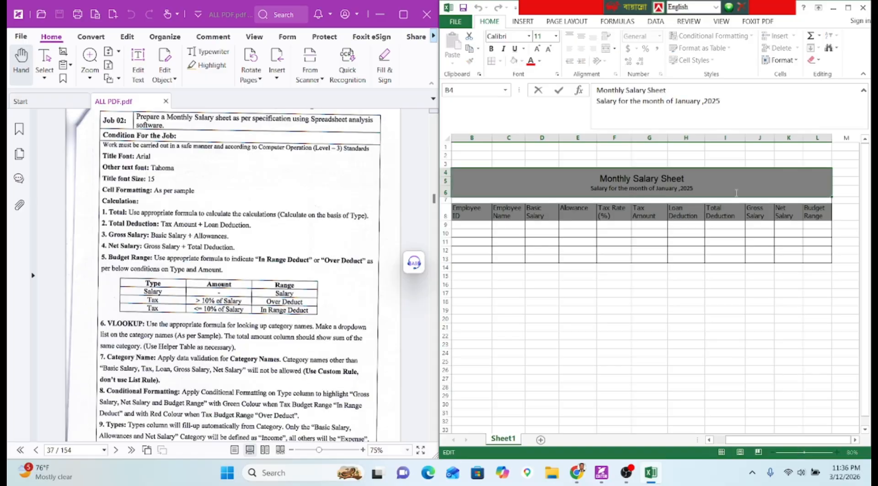
left_click_drag(721, 101, 597, 101)
left_click(498, 36)
type("Tahoma")
key("Return")
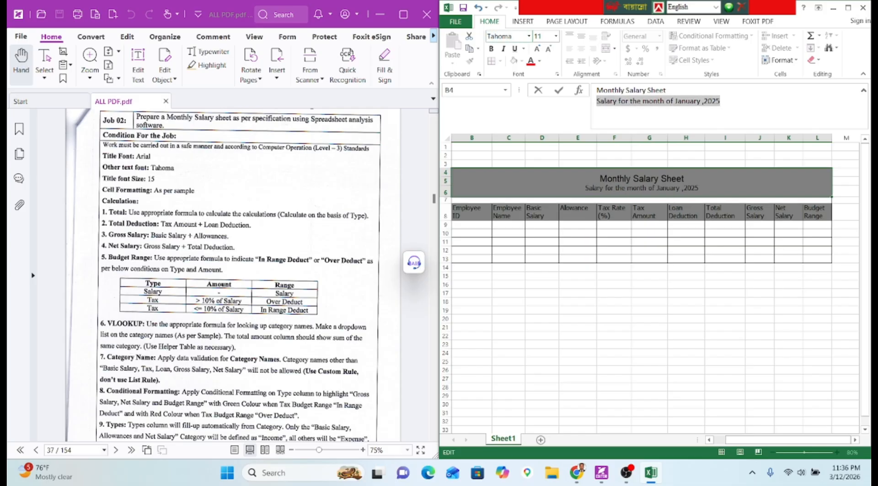
left_click(651, 279)
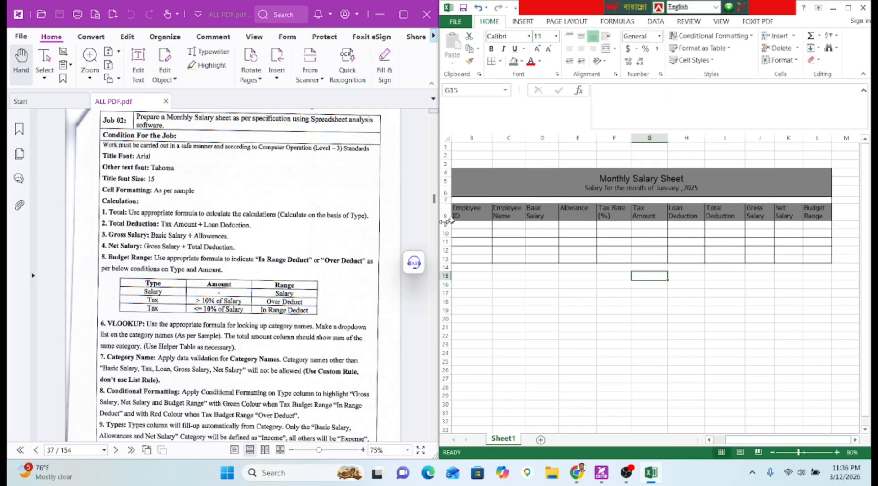
Heighten row 8 for the headers and bring the PDF's Sample-A worksheet on page 38 into view.
left_click_drag(447, 219, 446, 224)
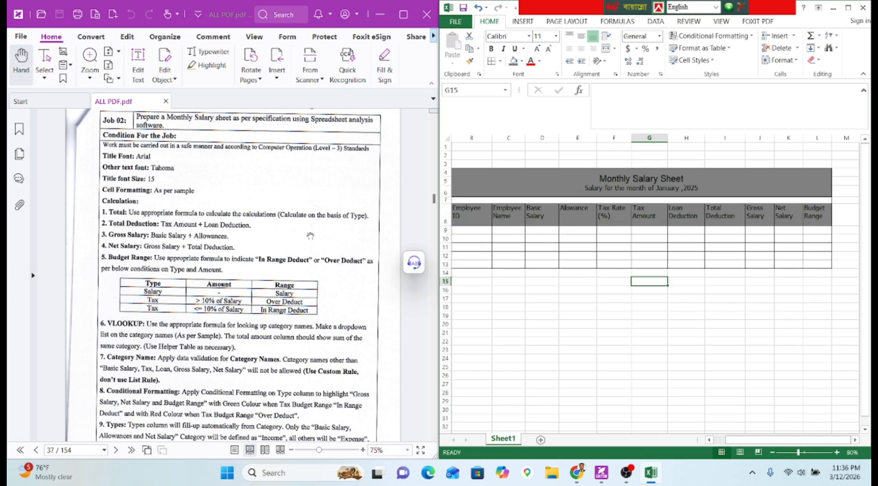
scroll(307, 237, "down", 3)
scroll(307, 236, "up", 3)
scroll(122, 199, "down", 1)
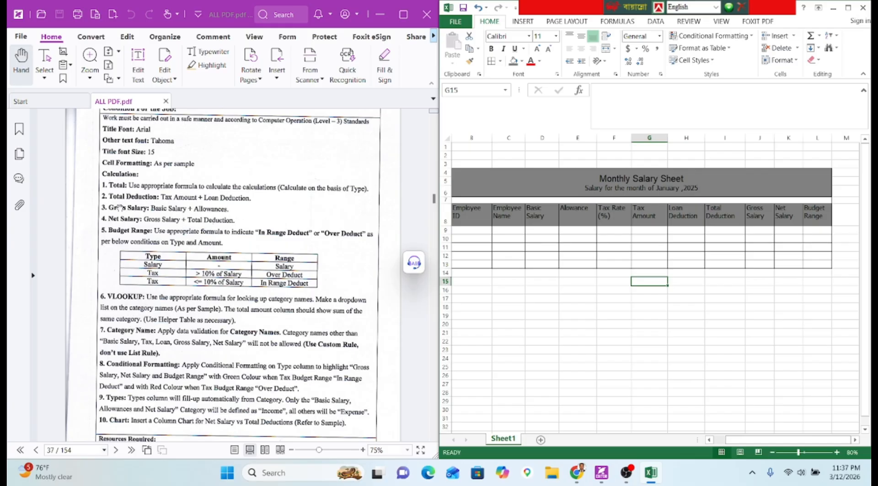
scroll(155, 244, "down", 15)
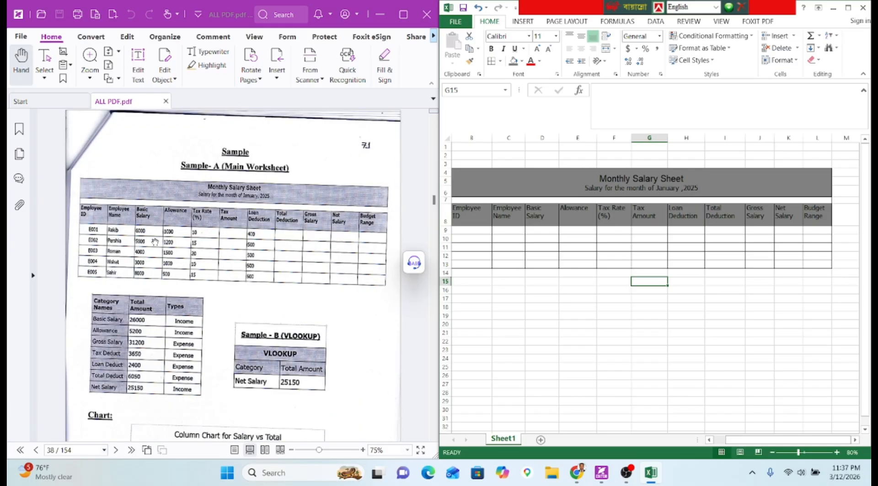
left_click(468, 230)
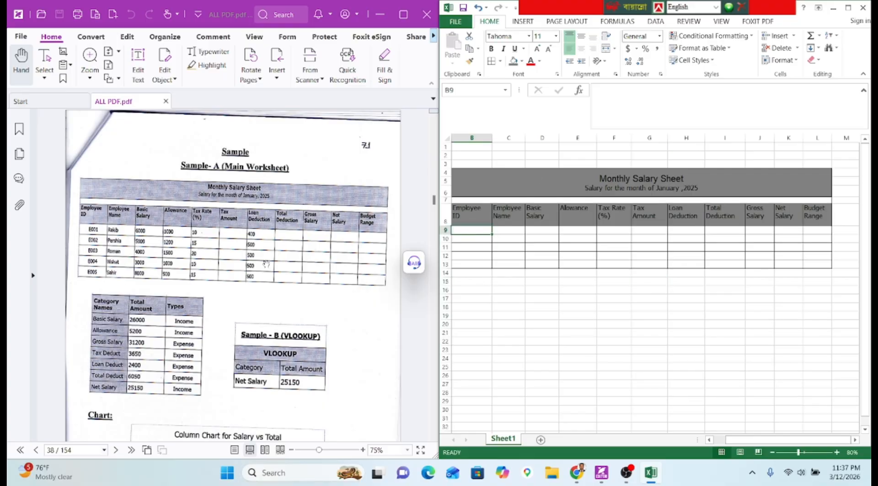
scroll(266, 256, "up", 4)
scroll(266, 201, "up", 3)
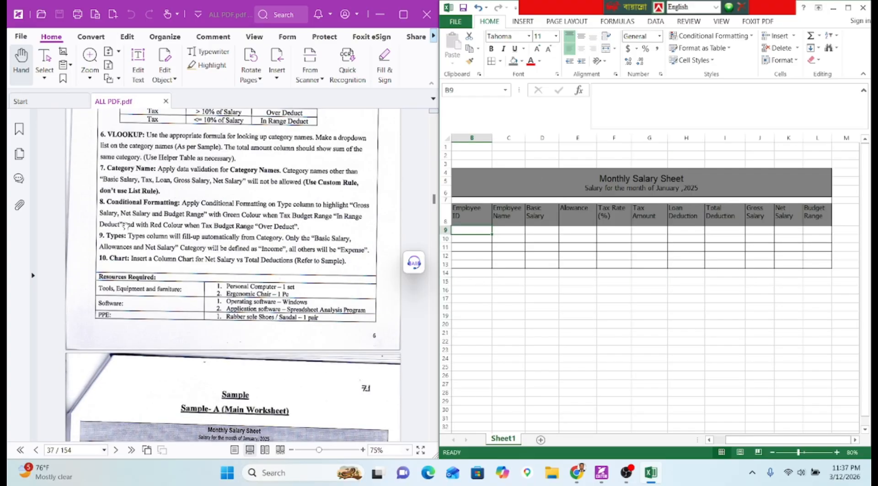
scroll(125, 133, "up", 1)
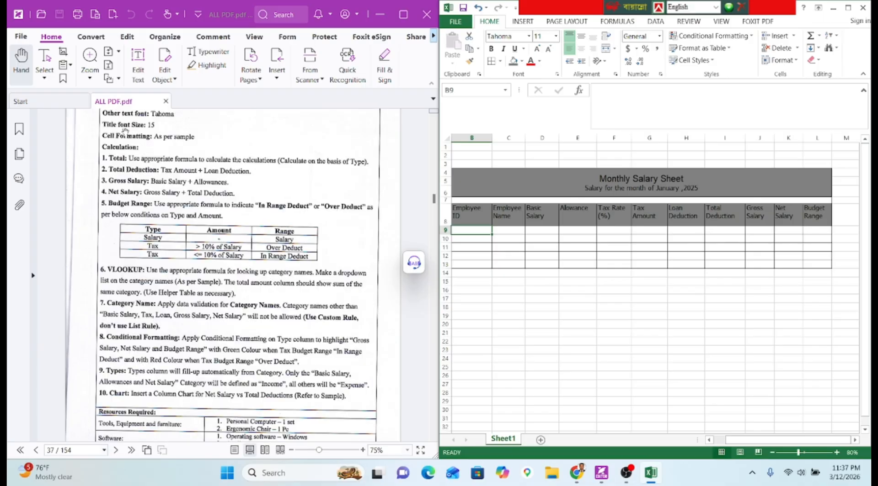
scroll(125, 176, "down", 8)
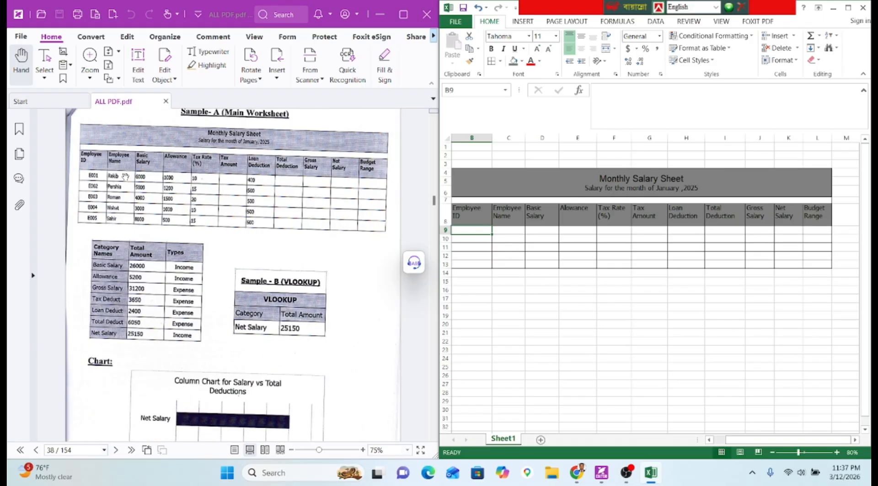
Enter E001 in B9 and fill the employee IDs down to E005 in B13.
type("e00")
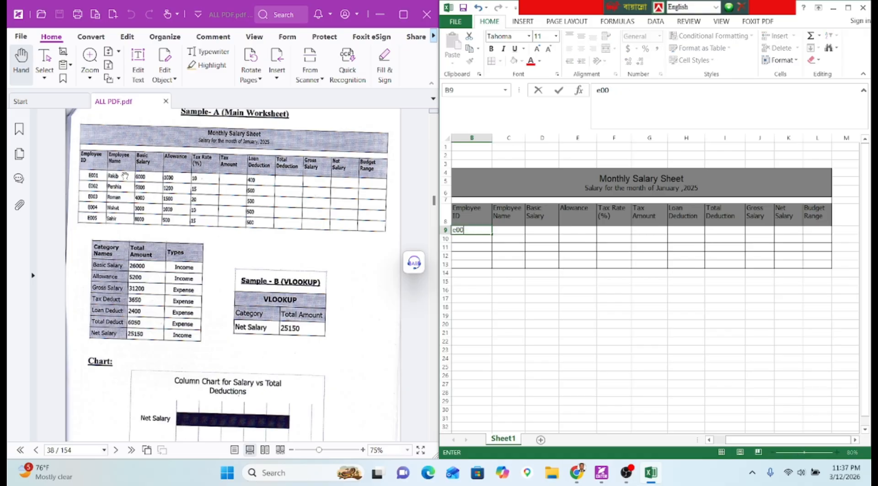
key("BackSpace")
key("BackSpace")
key("BackSpace")
key("ctrl+z")
type("E0")
key("Return")
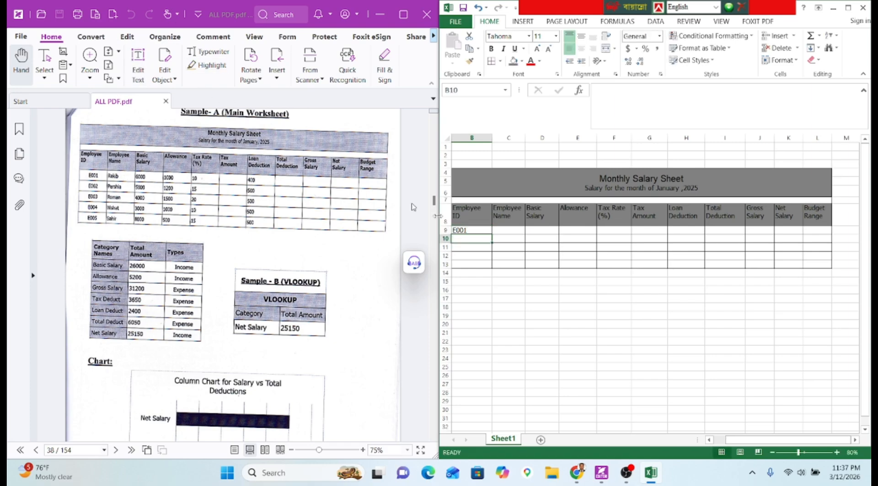
left_click(486, 231)
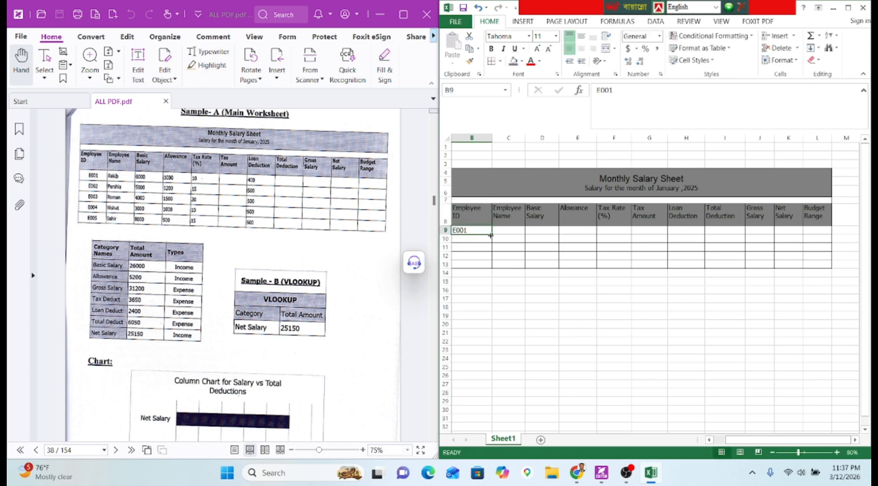
left_click_drag(491, 235, 490, 268)
Enter the first four employee names in C9:C12.
left_click(513, 230)
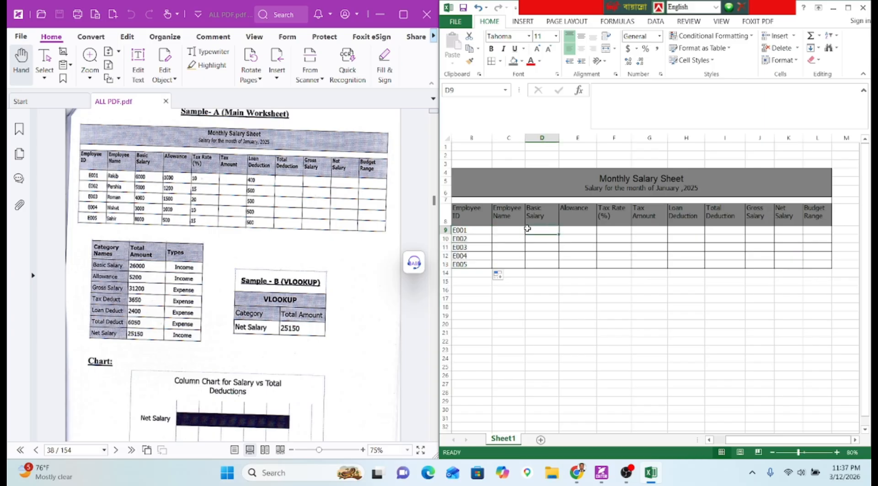
type("Rakib")
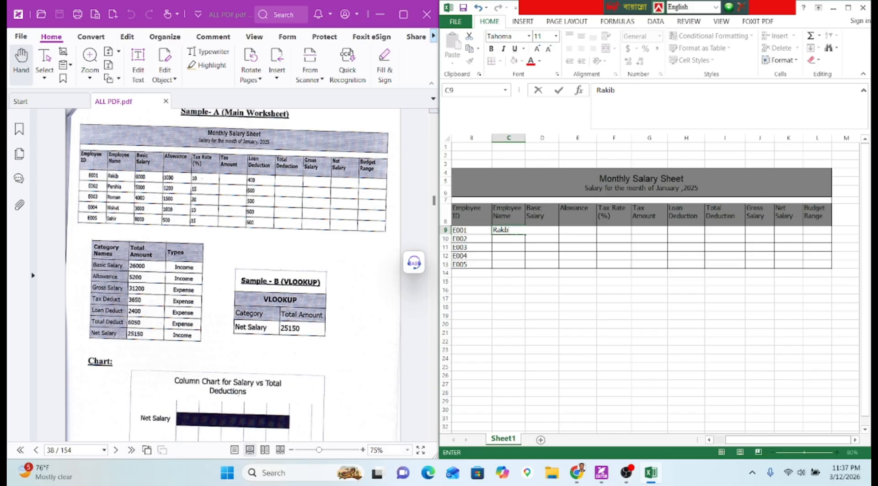
key("Return")
type("Pershia")
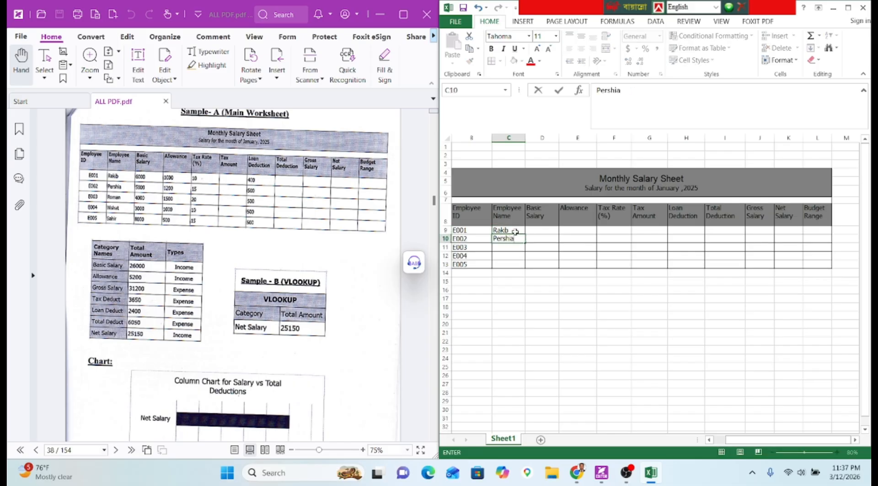
key("Return")
type("Ro")
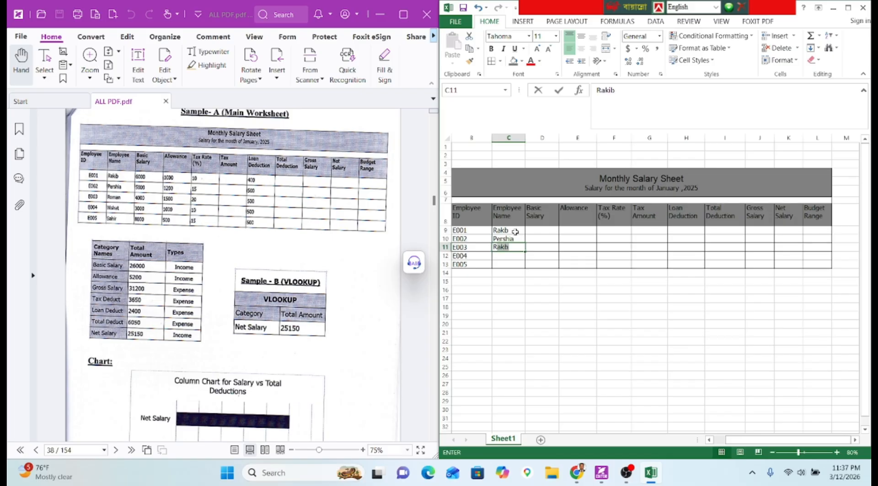
type("man")
key("Return")
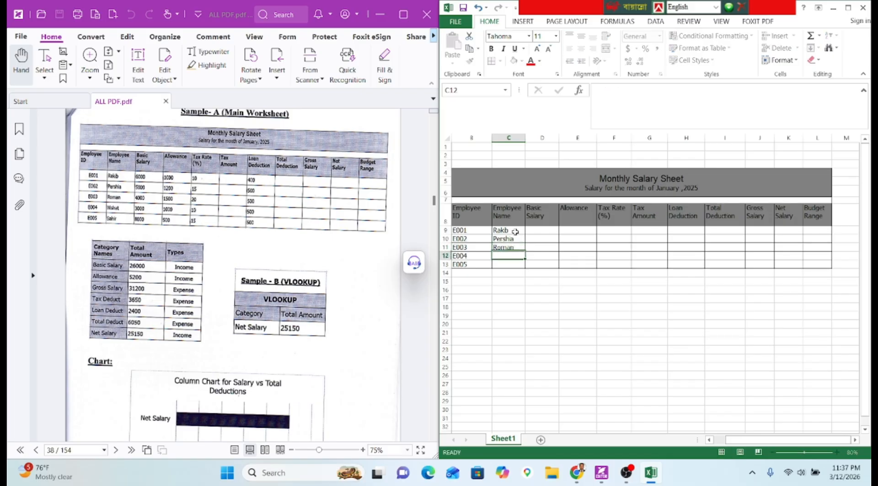
type("Nishat")
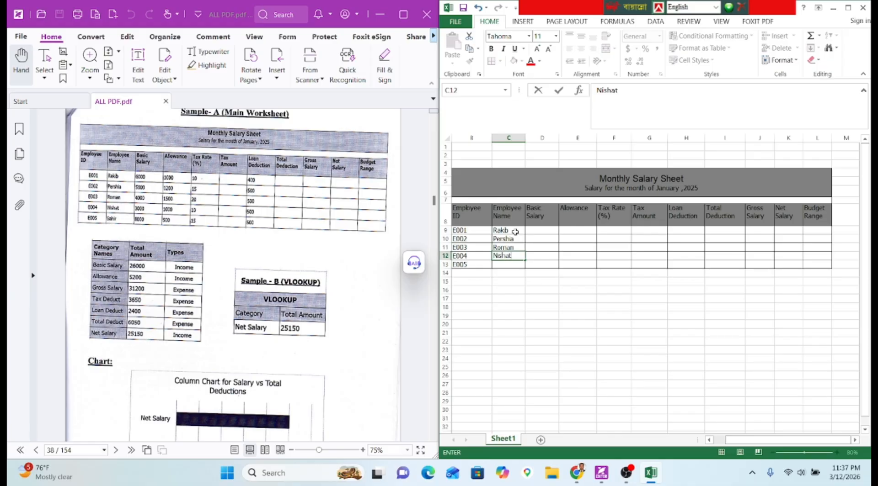
key("Return")
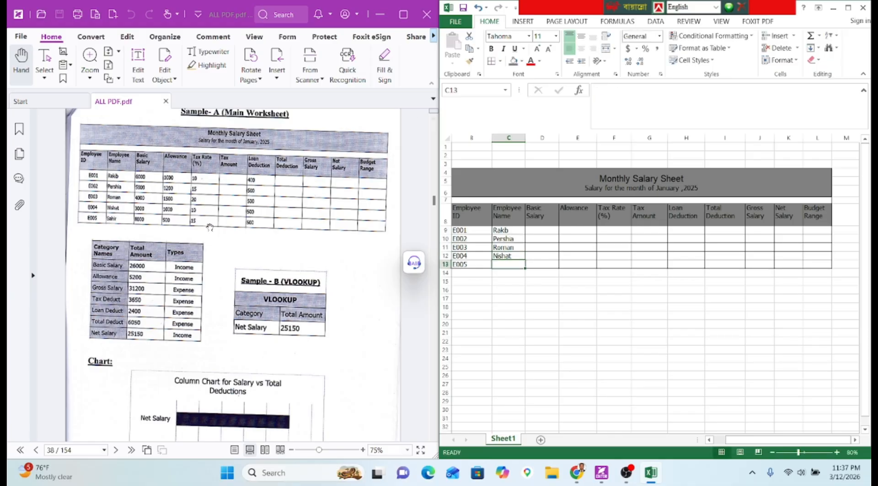
left_click(209, 228)
Frame the PDF sample table and enter the fifth employee's name in C13.
scroll(210, 227, "up", 3)
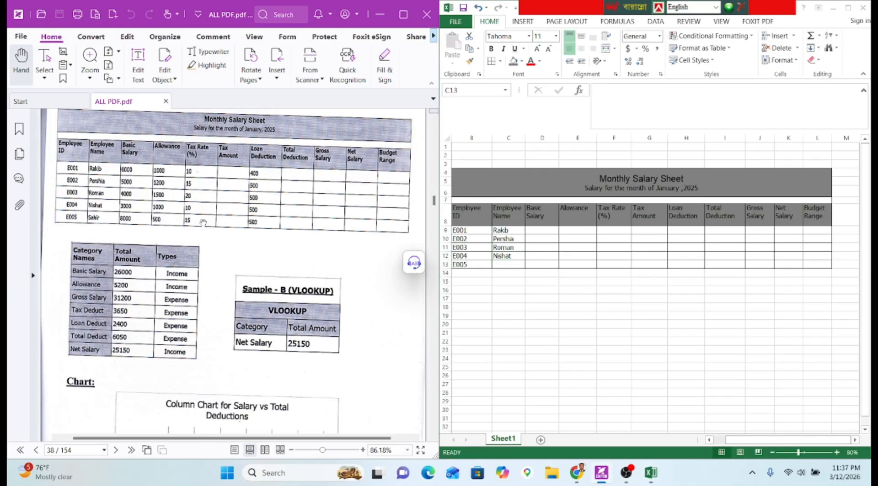
left_click_drag(240, 246, 256, 253)
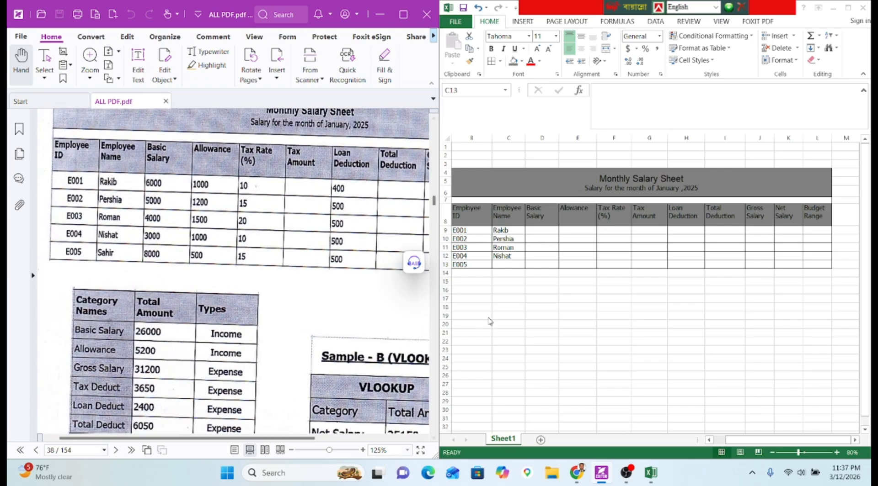
scroll(556, 313, "up", 3)
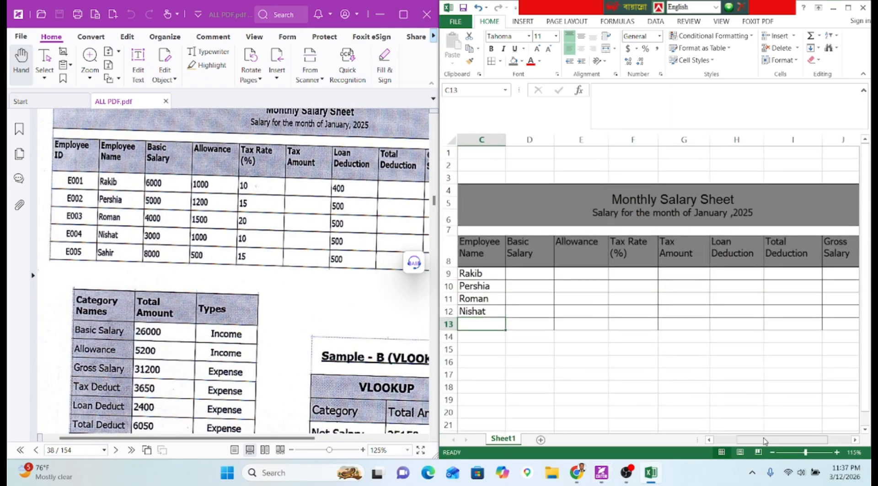
left_click_drag(764, 440, 741, 440)
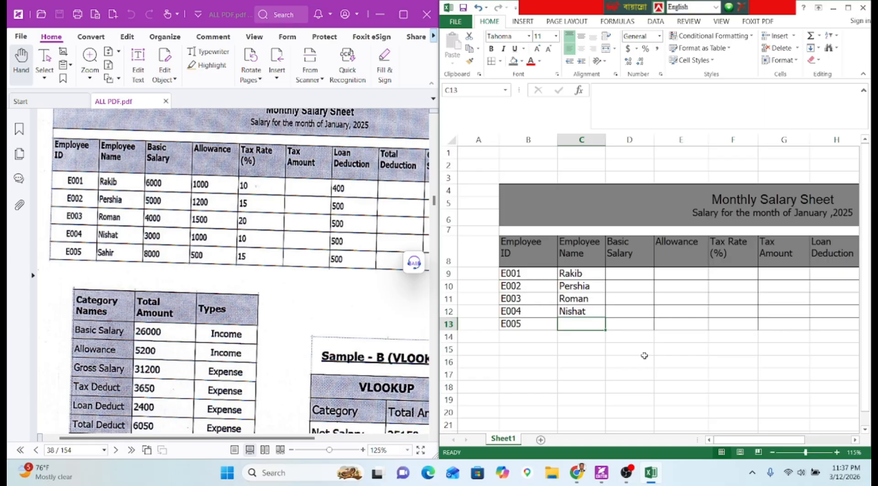
type("Sahri")
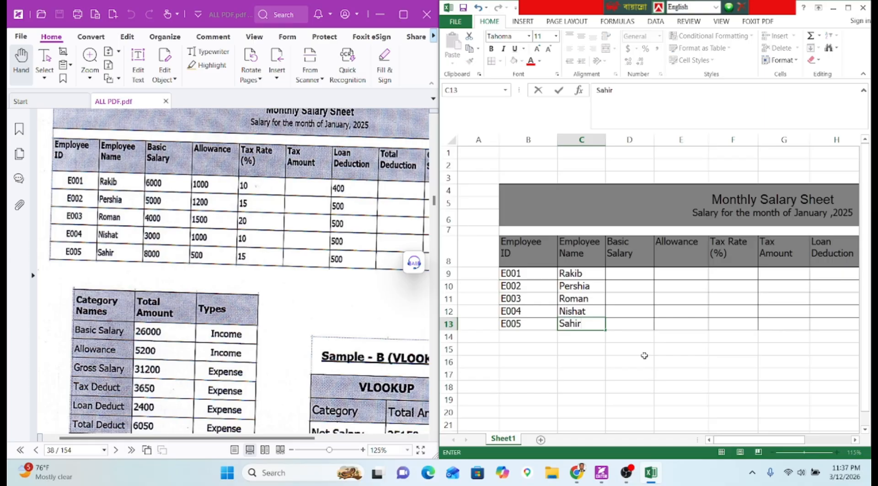
key("Tab")
key("Up")
key("Up")
key("Up")
key("Up")
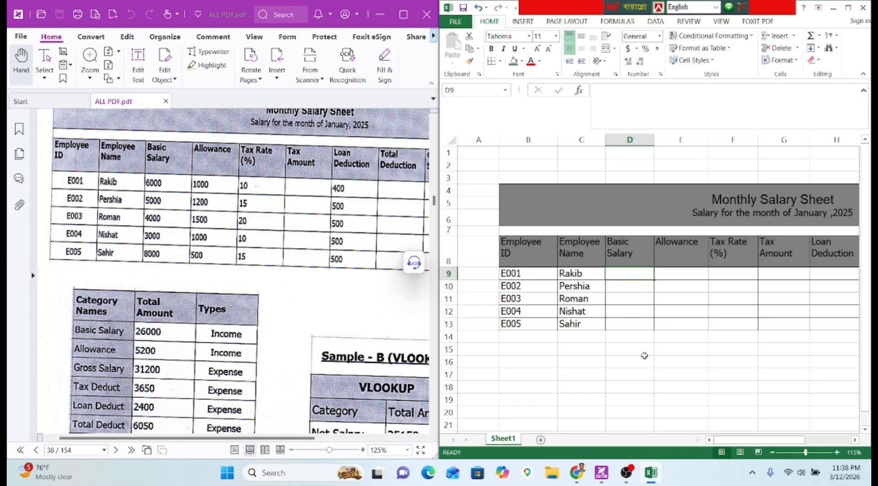
Enter basic salaries 6000, 5000, 4000, 3000 and 8000 in D9:D13.
type("6000")
key("Return")
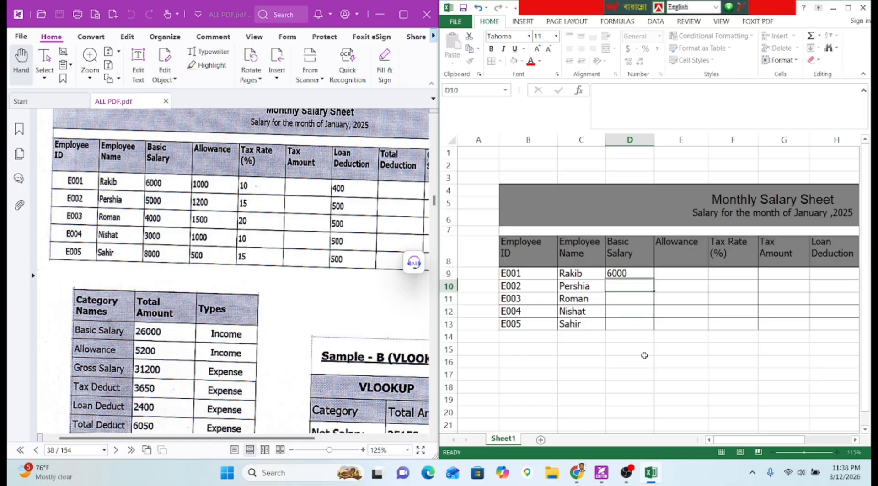
type("5000")
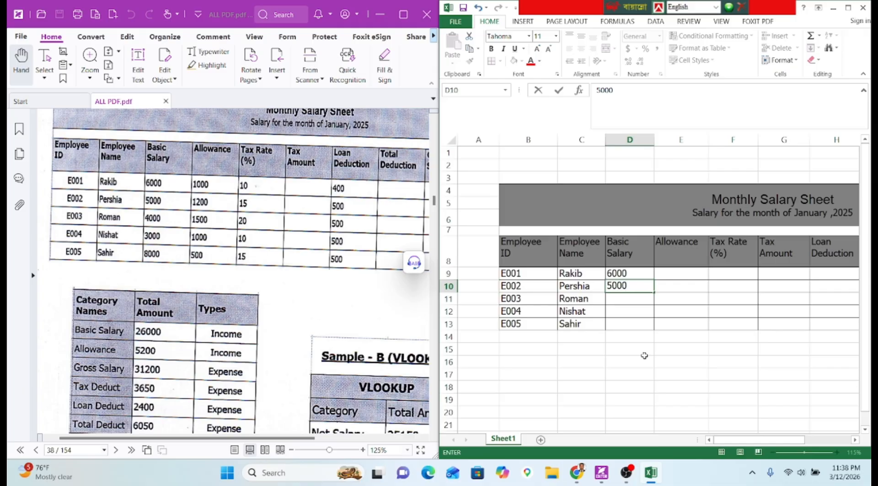
key("Return")
type("4000")
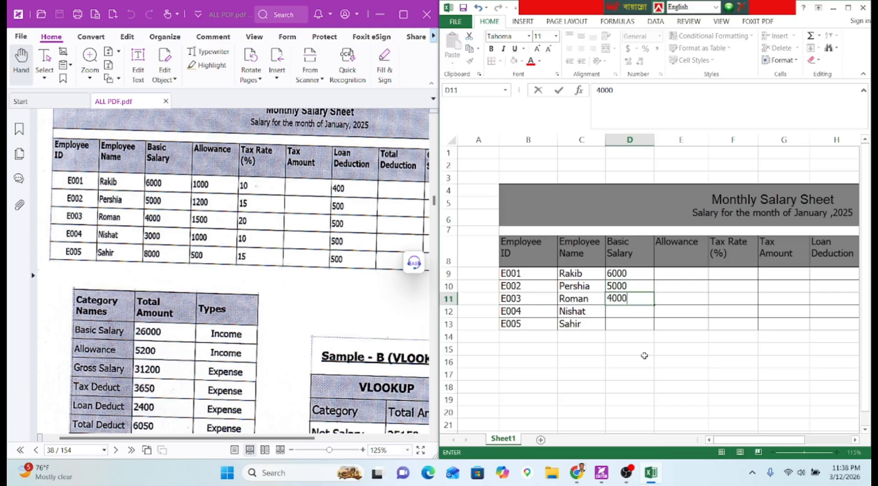
key("Return")
type("3000")
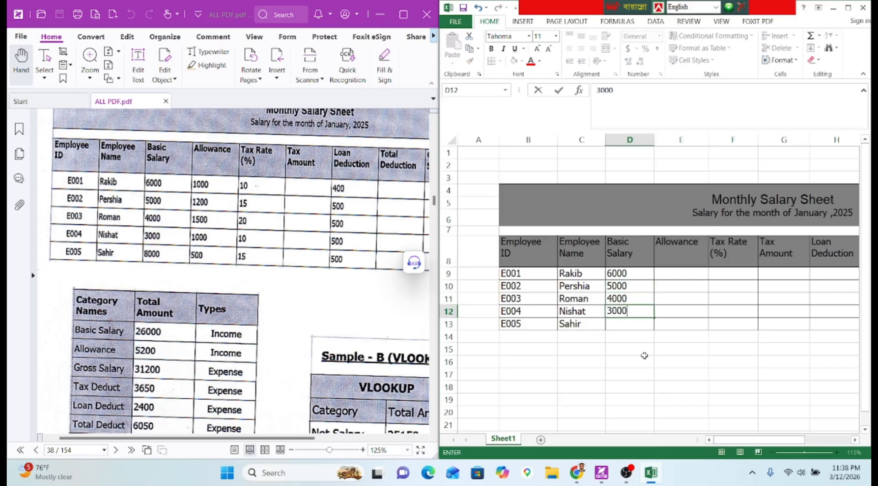
key("Return")
type("800")
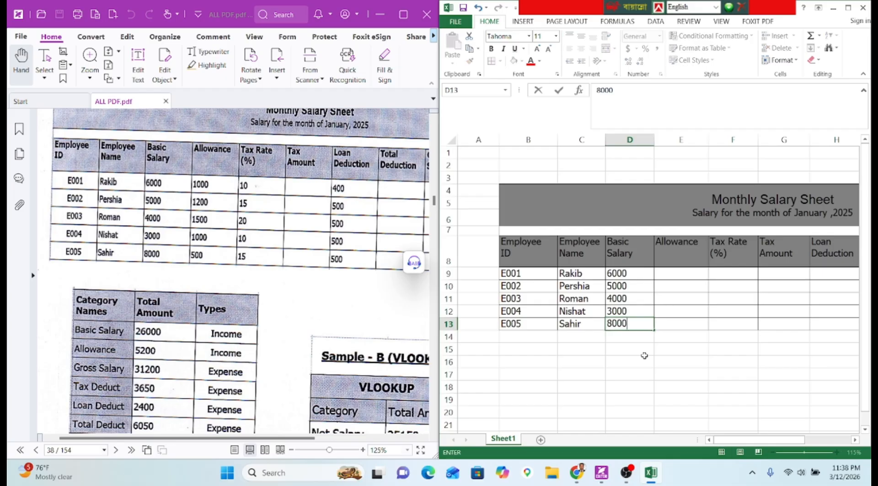
type("0")
key("Tab")
key("Up")
key("Up")
key("Up")
key("Up")
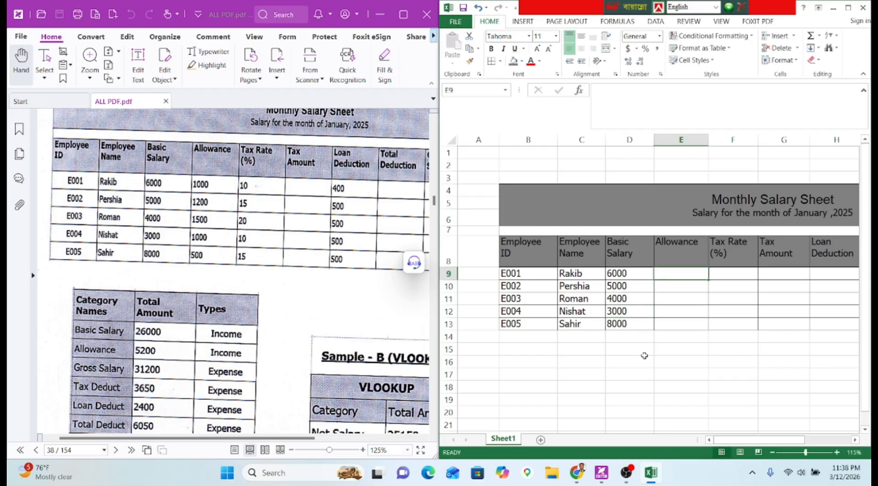
Enter allowances 1000, 1200, 15000, 1000 and 500 in E9:E13.
type("1000")
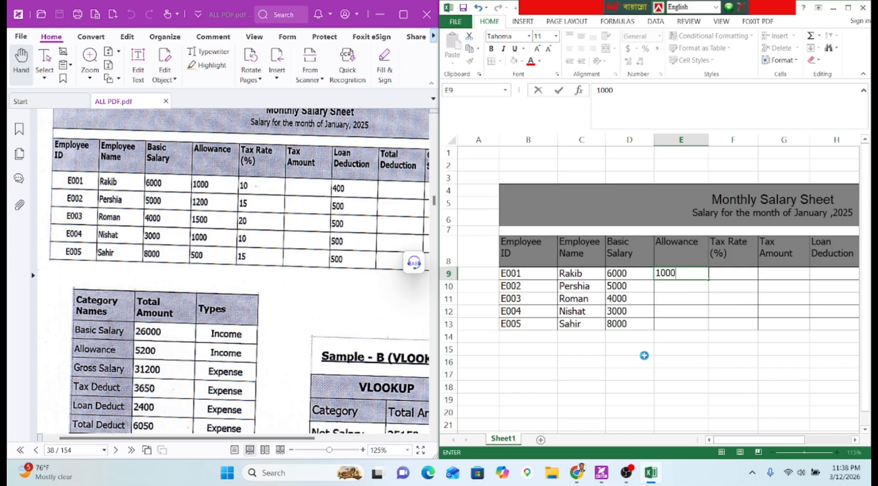
key("Return")
type("100")
key("BackSpace")
key("BackSpace")
type("200")
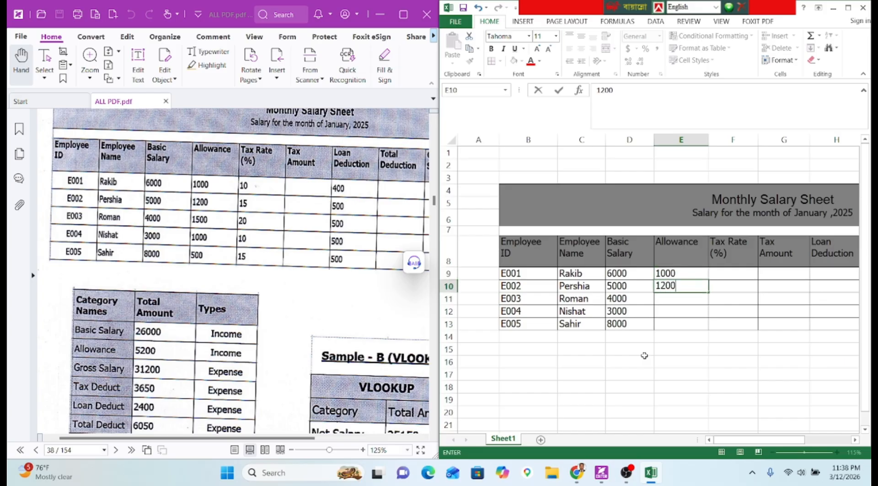
key("Return")
type("15000")
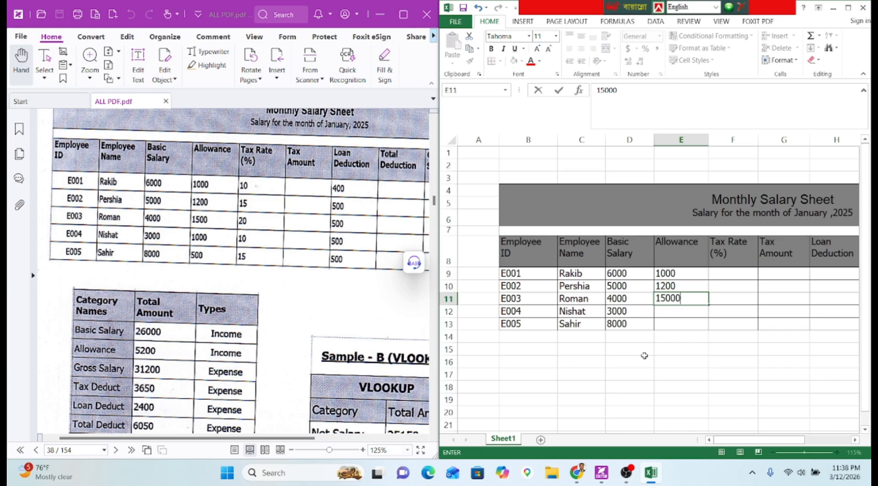
key("Return")
type("1000")
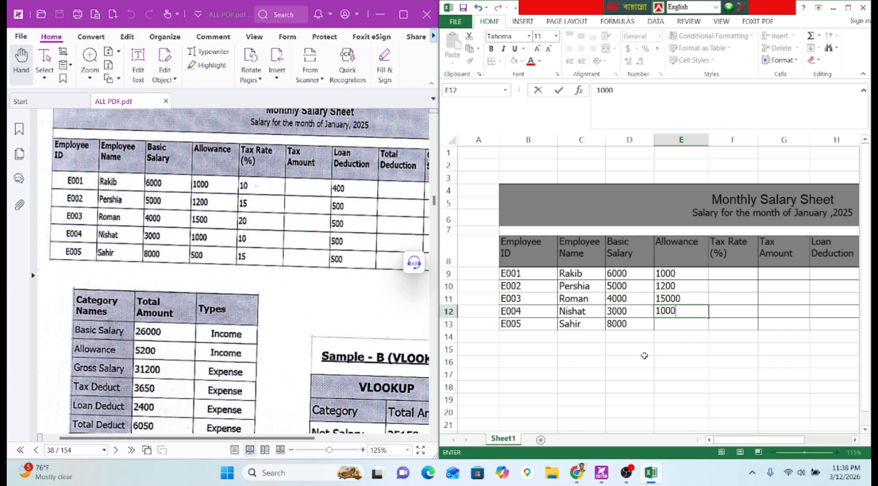
key("Return")
type("500")
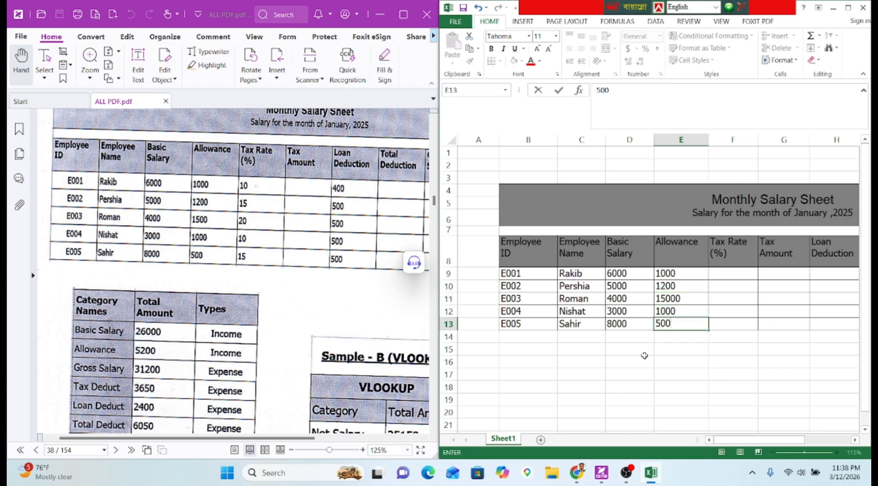
key("Tab")
key("Up")
key("Up")
key("Up")
key("Up")
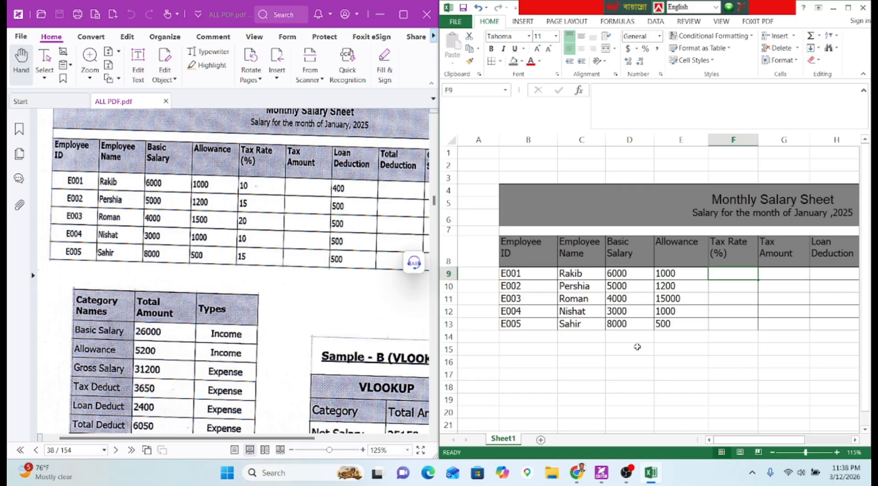
Enter tax rates 10, 15, 20, 10 and 15 in F9:F13.
scroll(406, 215, "up", 1)
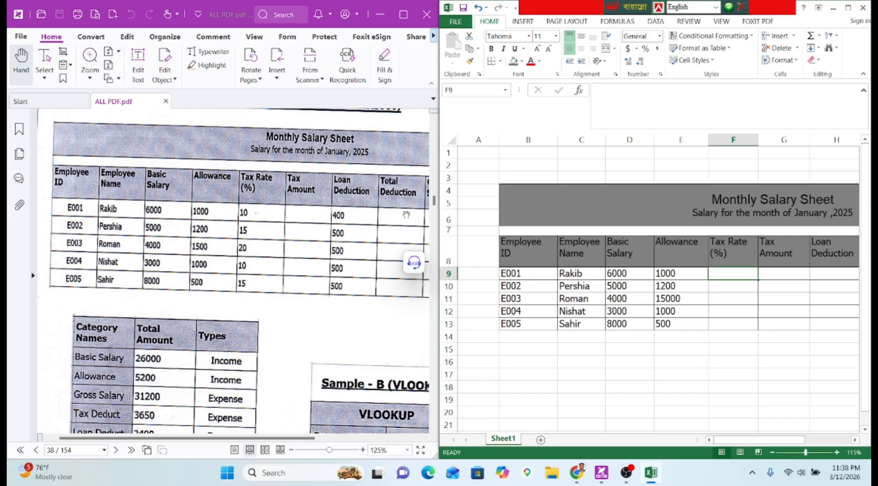
type("10")
key("Return")
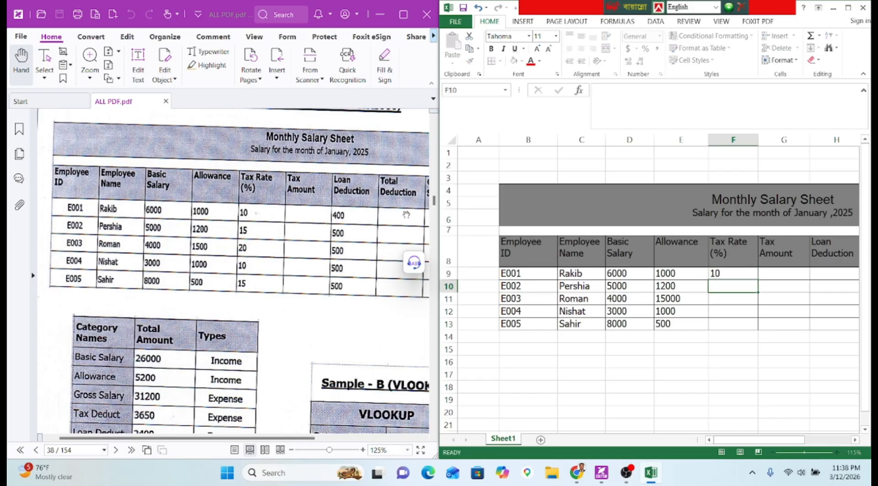
type("15")
key("Return")
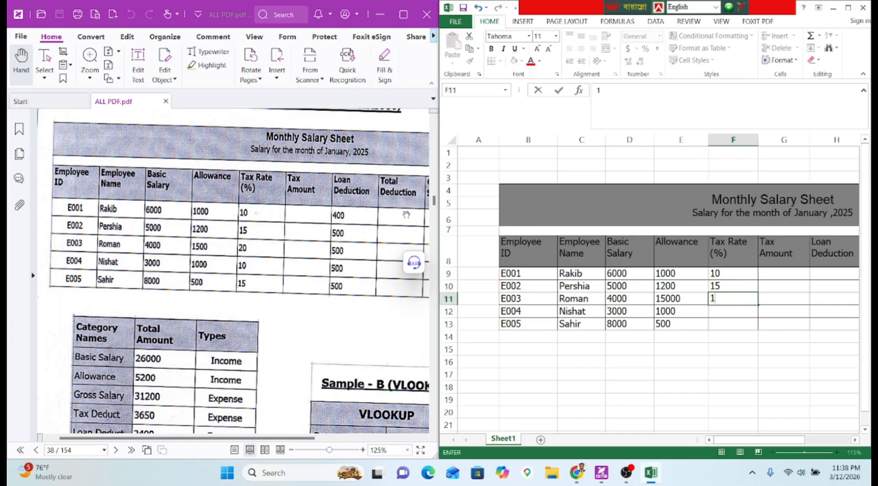
type("20")
key("Return")
type("10")
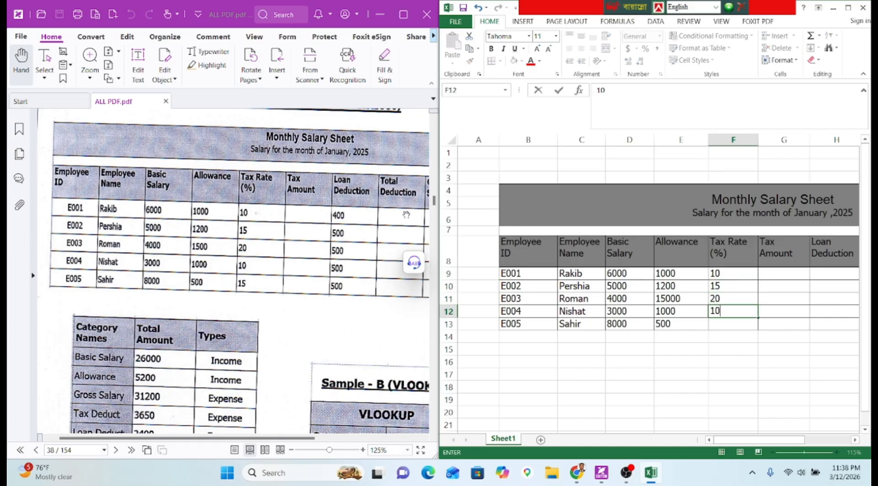
key("Return")
type("15")
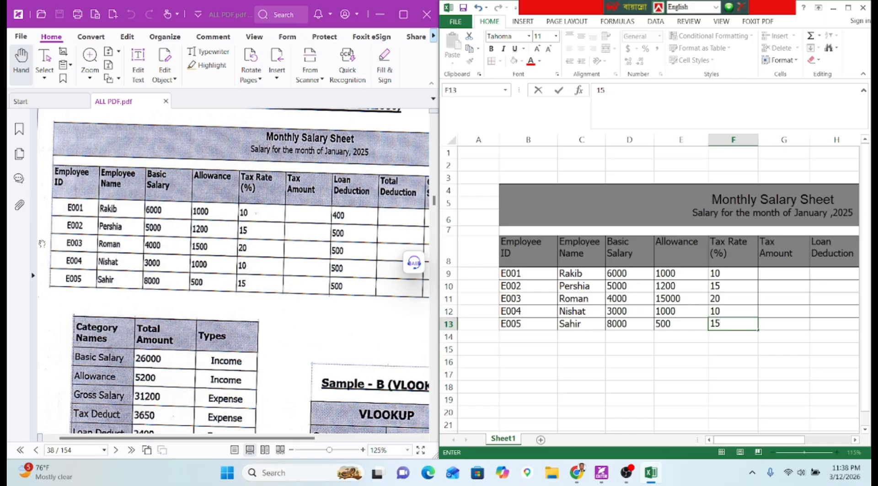
scroll(90, 219, "up", 3)
scroll(90, 219, "up", 6)
Bring up the PDF's page 37 calculation instructions, then go back to Tax Amount cell G9.
scroll(176, 182, "up", 4)
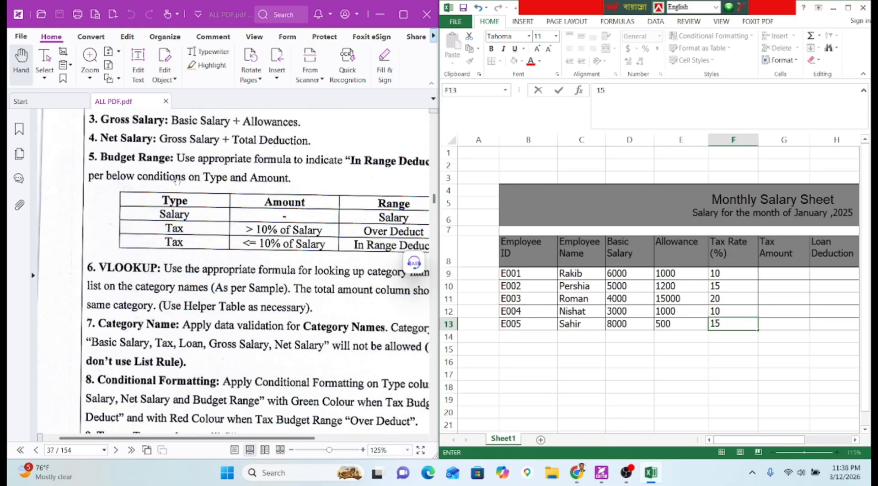
scroll(177, 182, "up", 2)
left_click(196, 227)
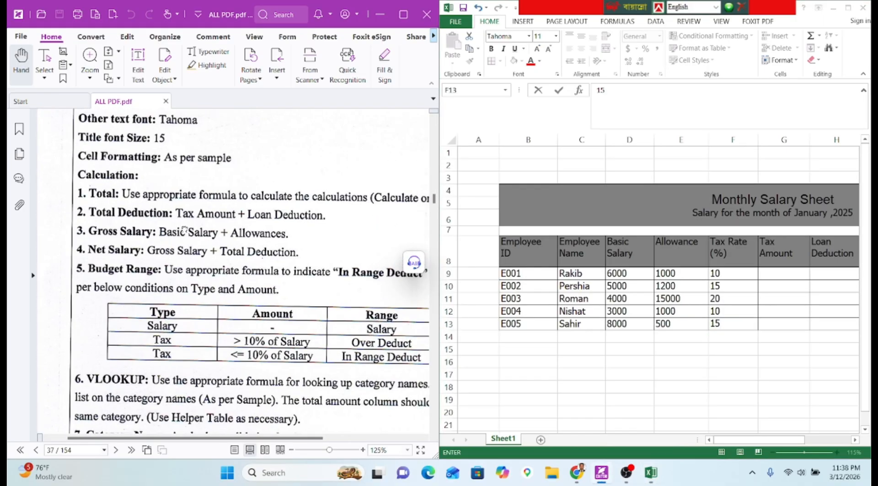
left_click(765, 273)
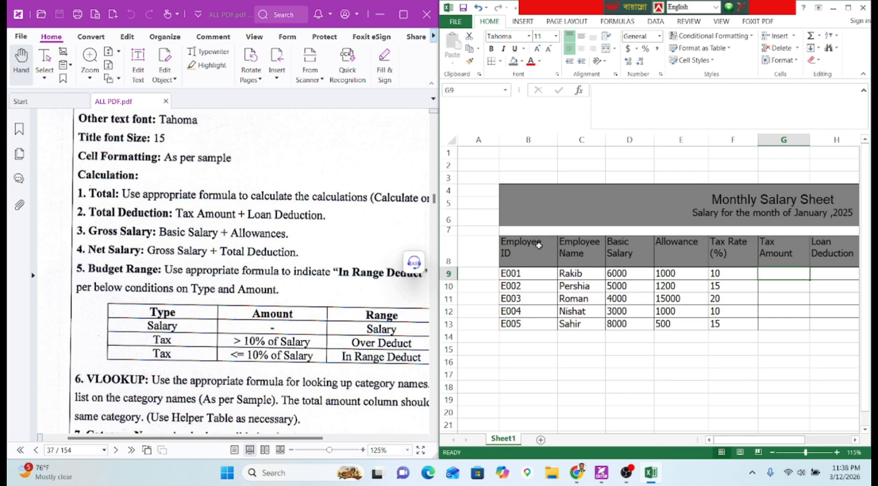
left_click(646, 111)
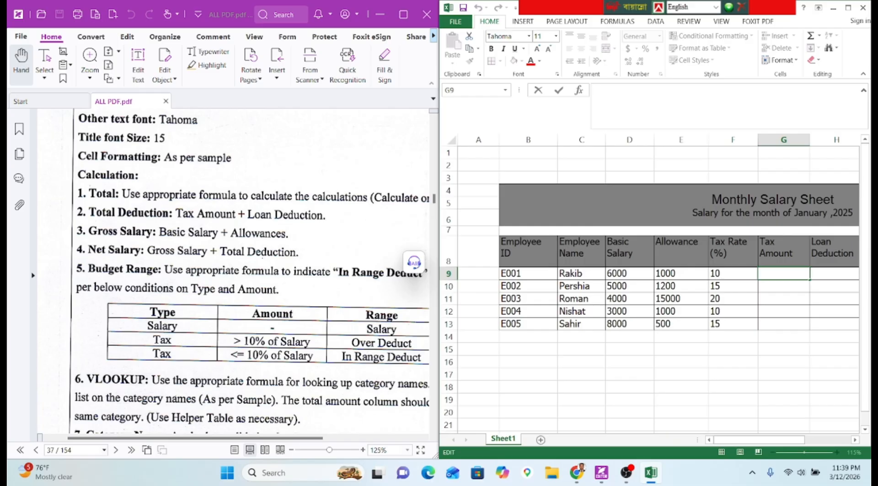
Enter the Tax Amount formula =D9*F9% in G9.
type("=")
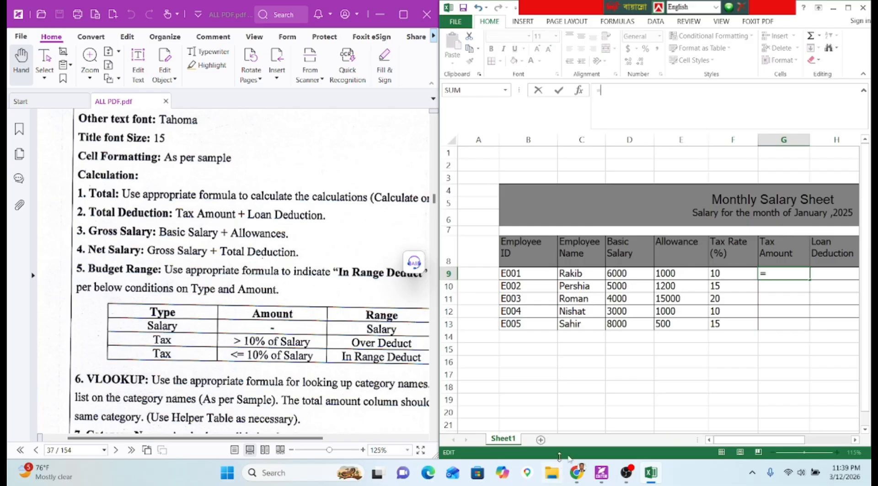
left_click(629, 273)
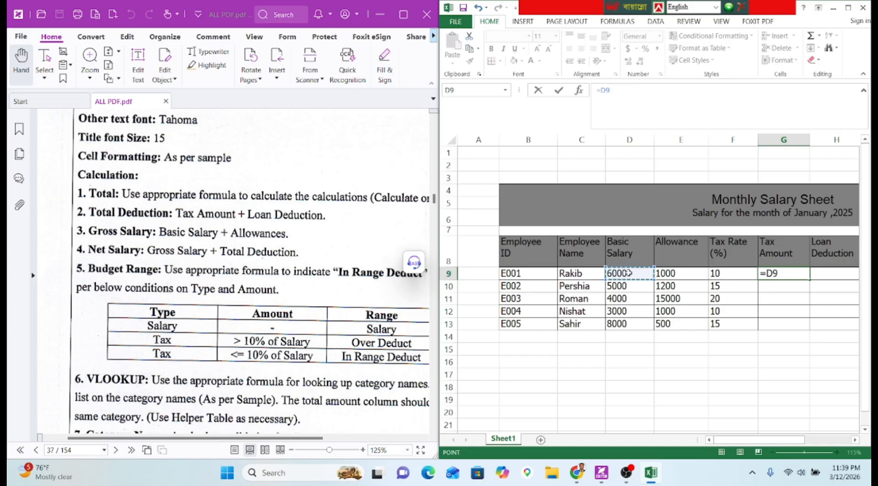
type("*")
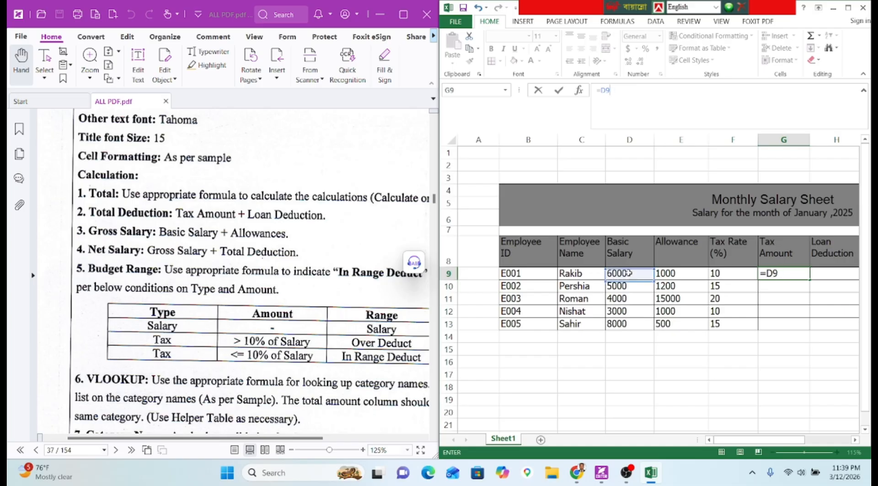
left_click(727, 273)
key("F2")
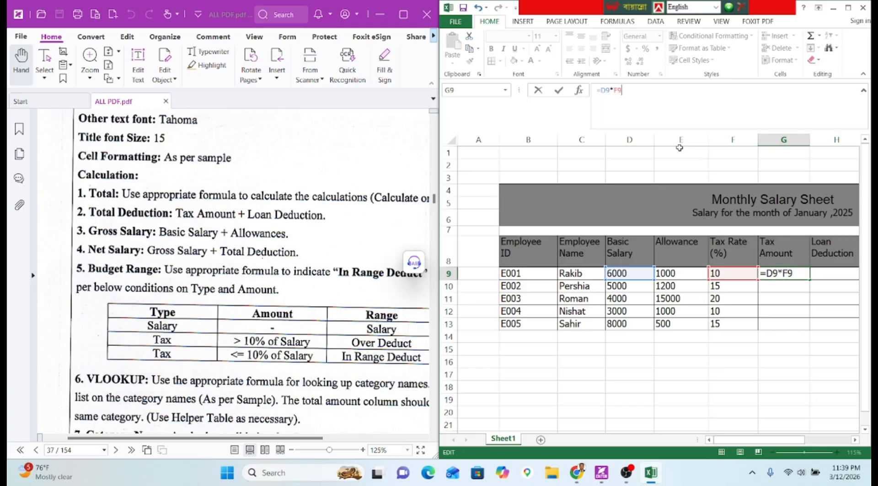
type("5")
key("BackSpace")
type("%")
key("Return")
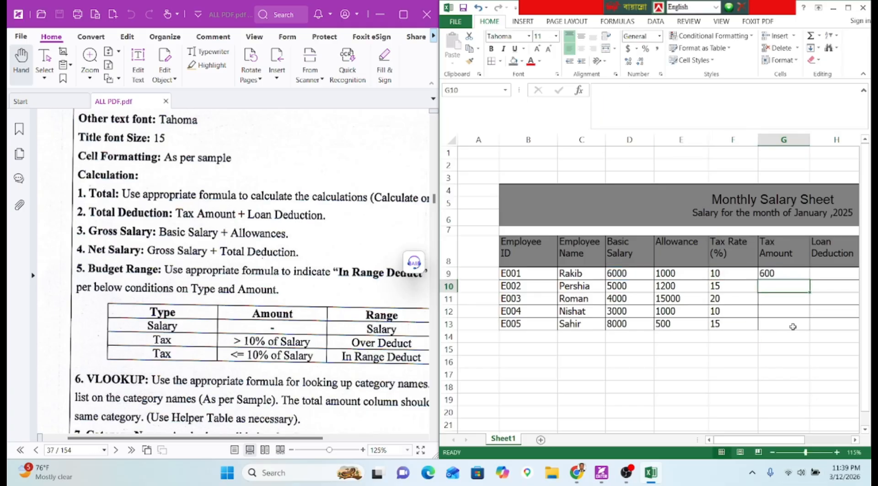
Fill the tax formula down to G13, giving 600, 750, 800, 300 and 1200.
left_click(787, 273)
left_click_drag(803, 280, 803, 325)
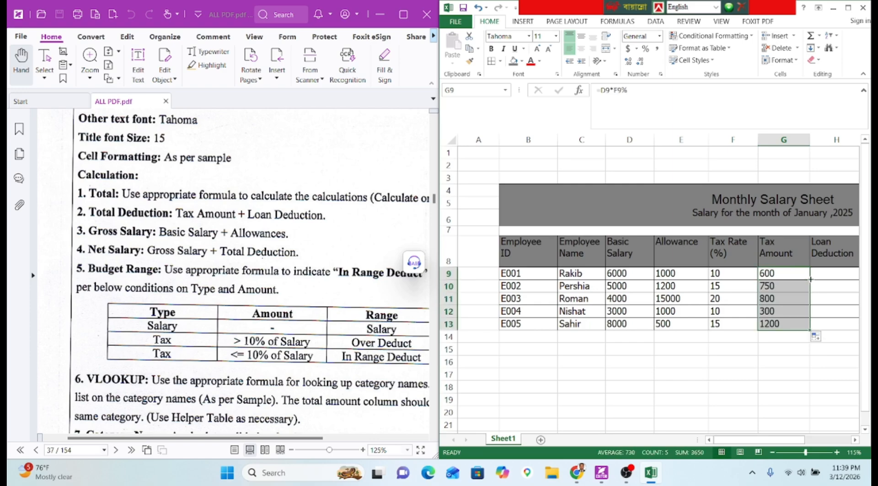
left_click(821, 275)
scroll(772, 430, "right", 2)
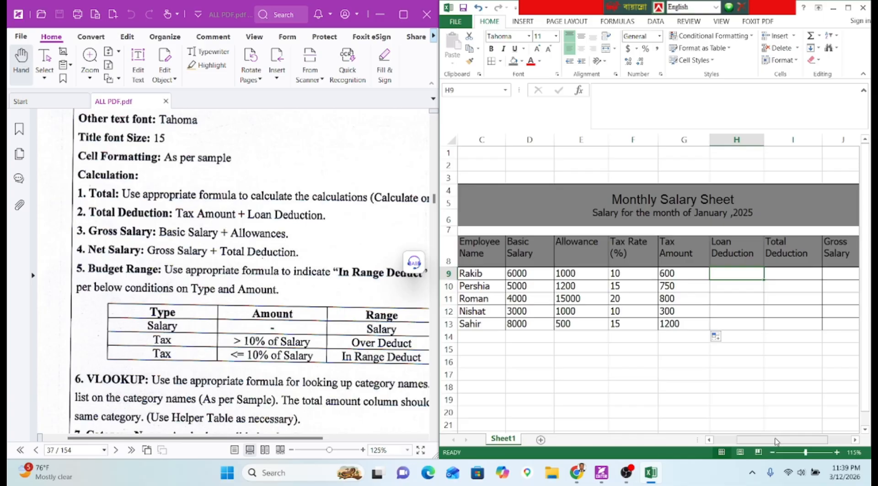
scroll(773, 431, "right", 1)
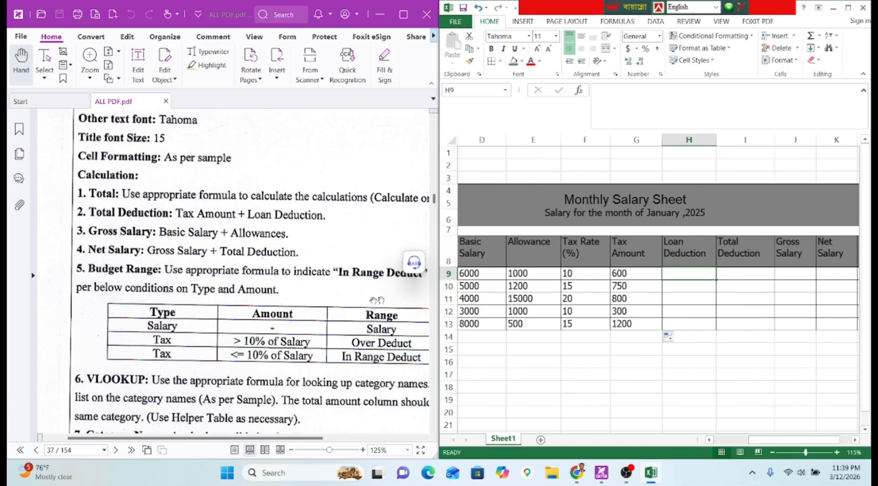
scroll(265, 355, "down", 15)
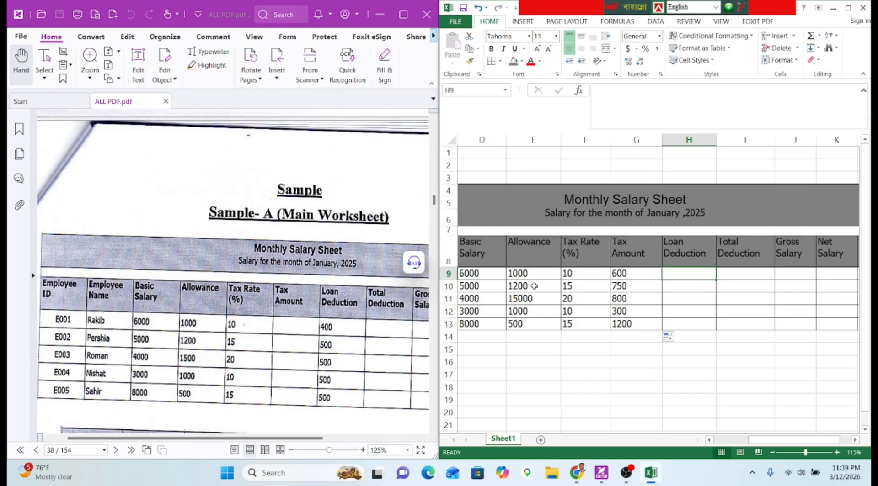
Enter loan deductions 400 in H9 and 500 in H10, filling 500 down to H13.
type("400")
key("Return")
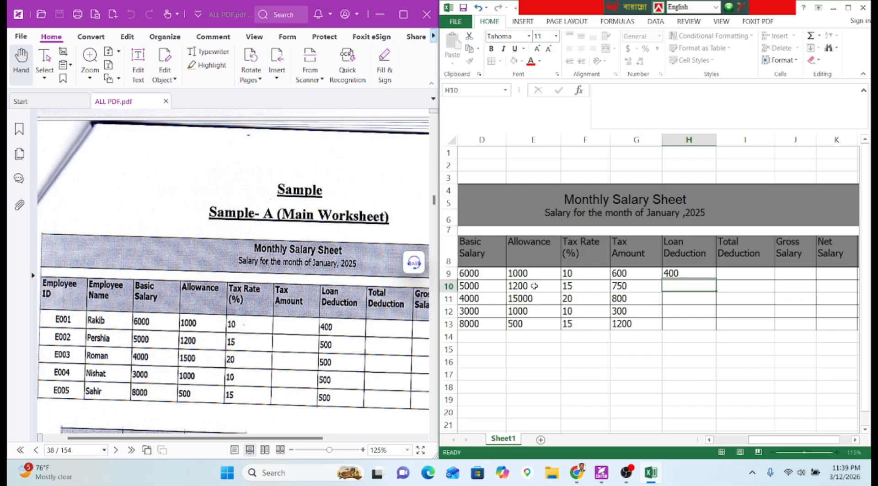
type("500")
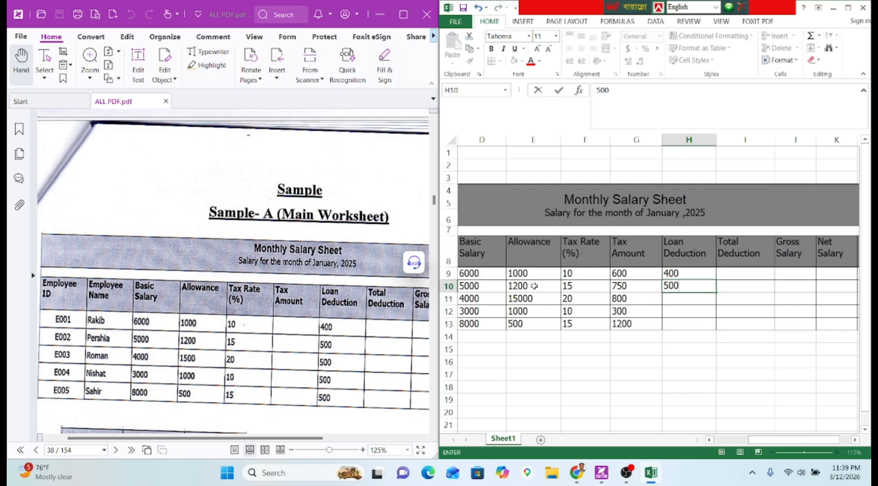
key("Return")
right_click(534, 286)
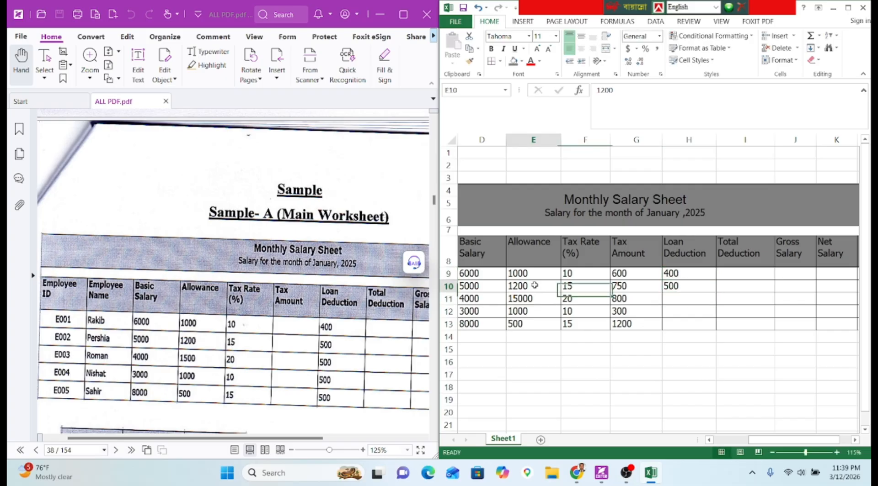
left_click(707, 285)
left_click(709, 287)
left_click_drag(715, 293, 717, 330)
left_click(729, 273)
Scroll the PDF to the page 37 calculation instructions and return to cell I9.
scroll(139, 295, "up", 10)
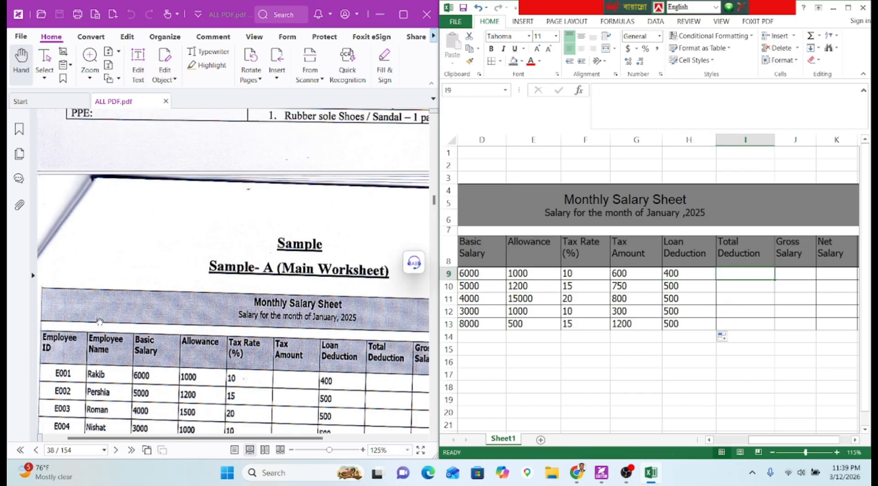
scroll(139, 295, "up", 1)
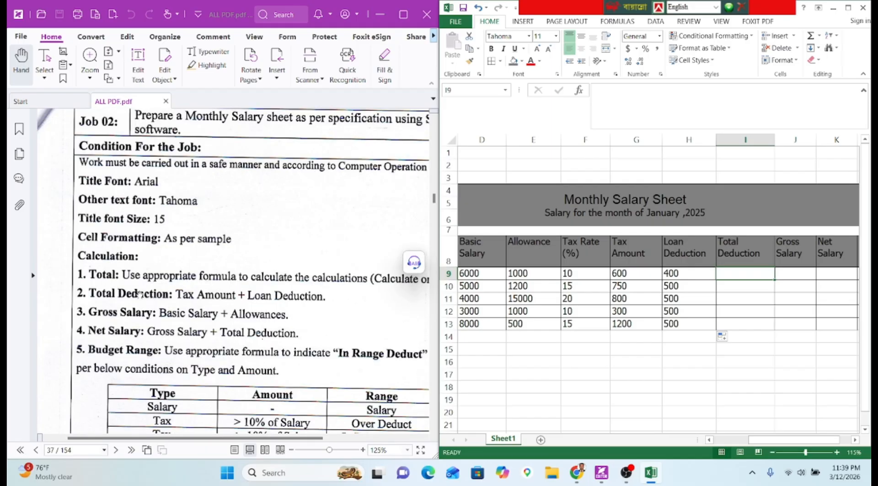
left_click_drag(139, 295, 64, 203)
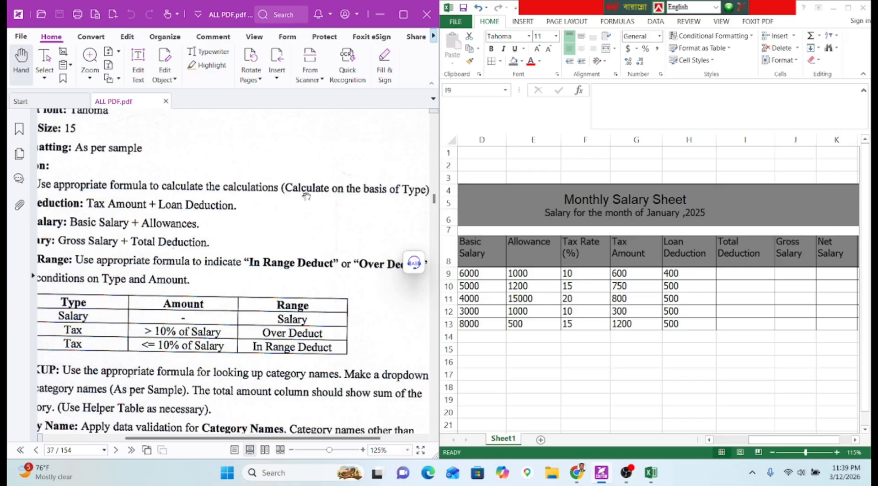
left_click_drag(339, 208, 402, 218)
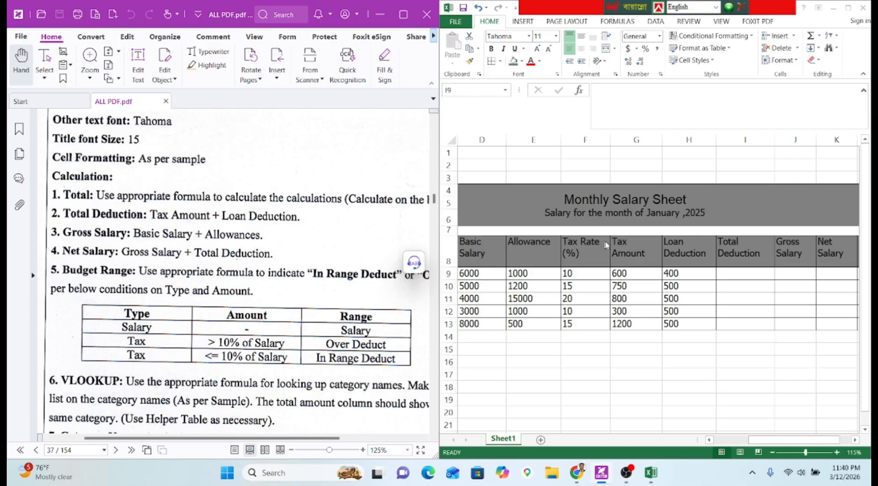
left_click(767, 272)
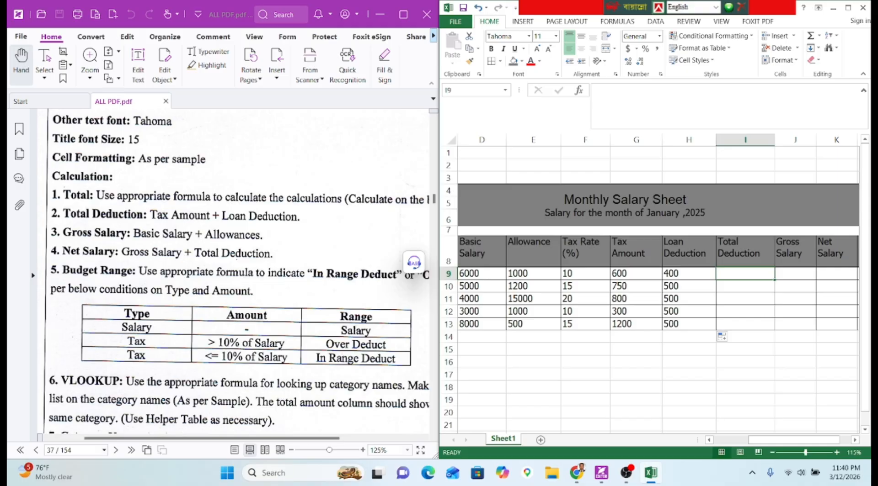
Enter Total Deduction =G9+H9 in I9 and fill it down to I13.
left_click(596, 90)
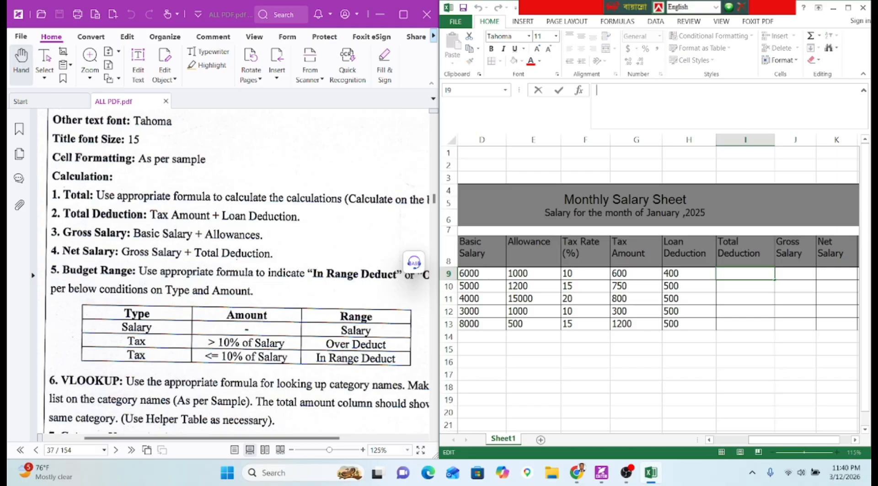
type("=")
left_click(630, 272)
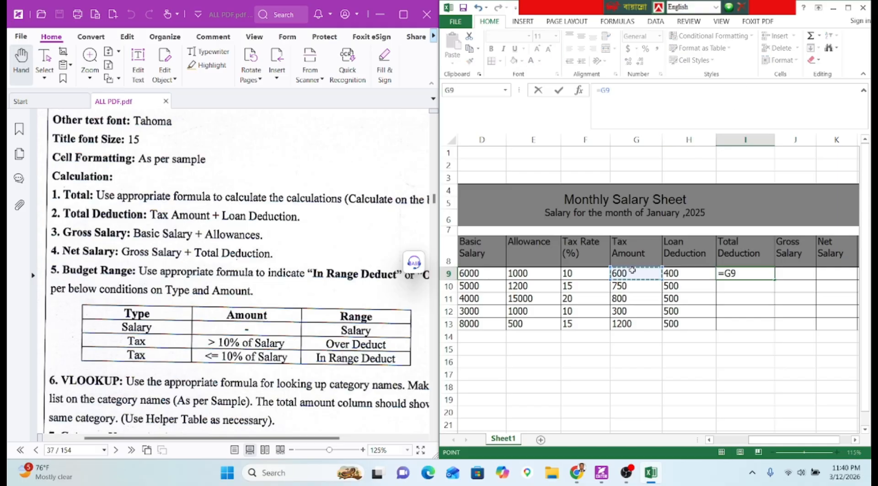
type("+")
left_click(691, 271)
key("Return")
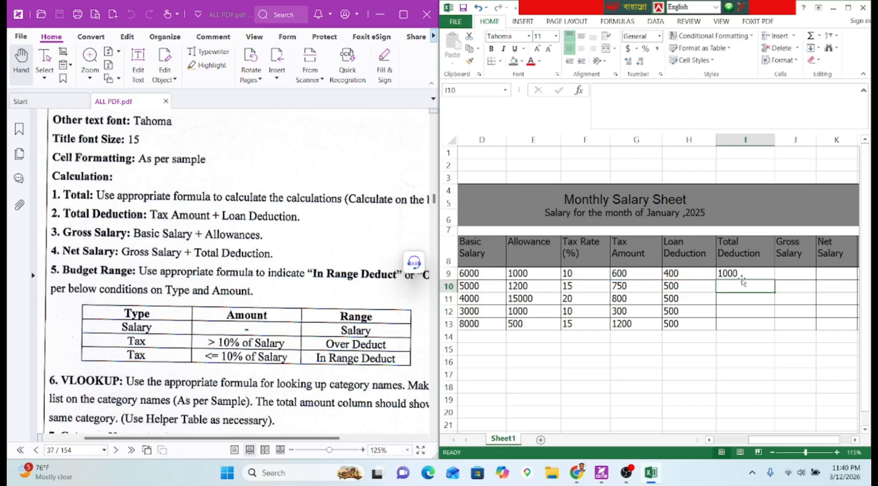
left_click(745, 273)
double_click(775, 279)
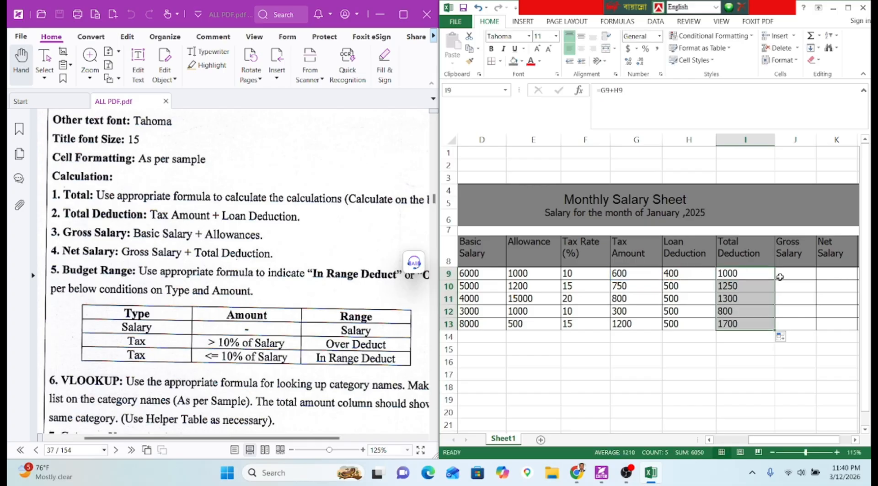
Enter Gross Salary =D9+E9 in J9 and fill to J13 (7000, 6200, 19000, 4000, 8500).
left_click(784, 274)
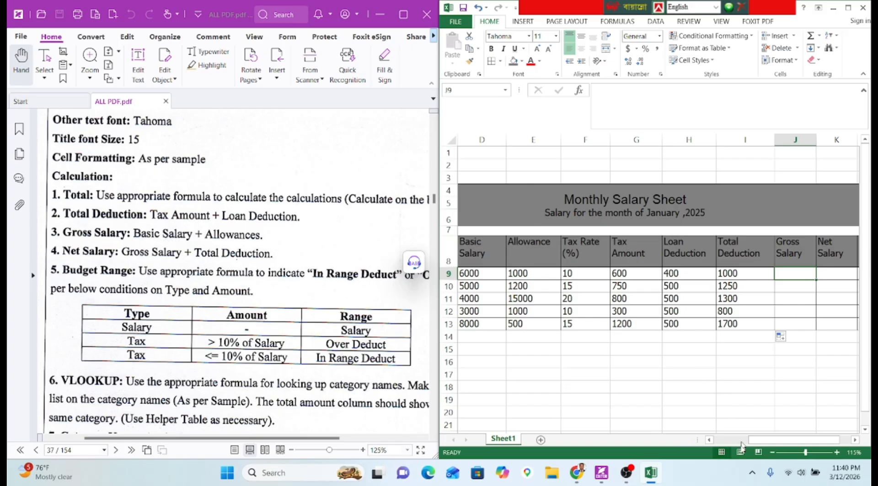
left_click(774, 452)
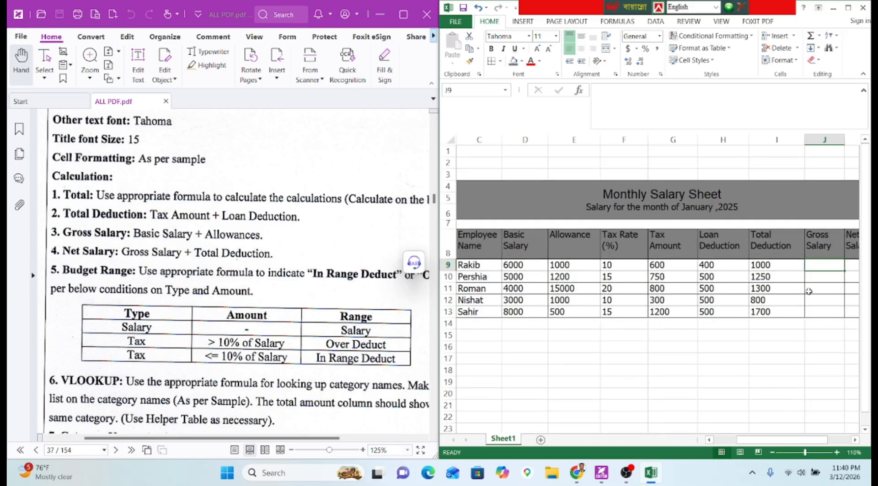
type("=")
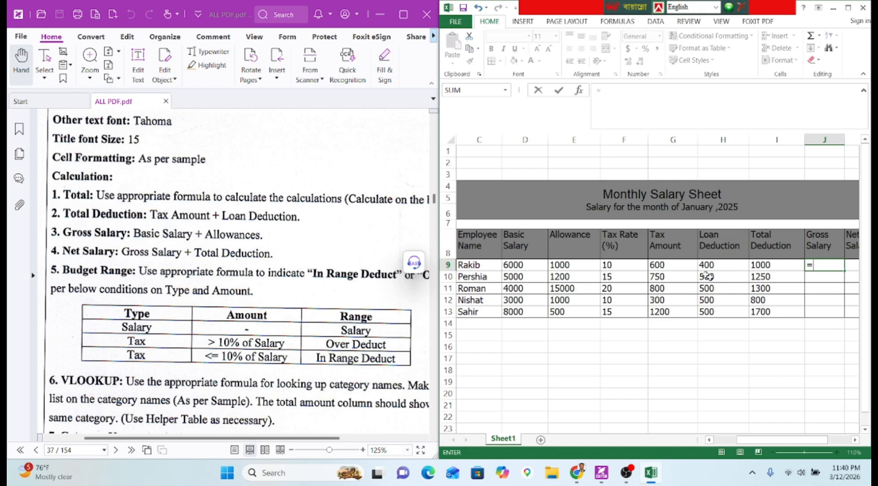
left_click(512, 267)
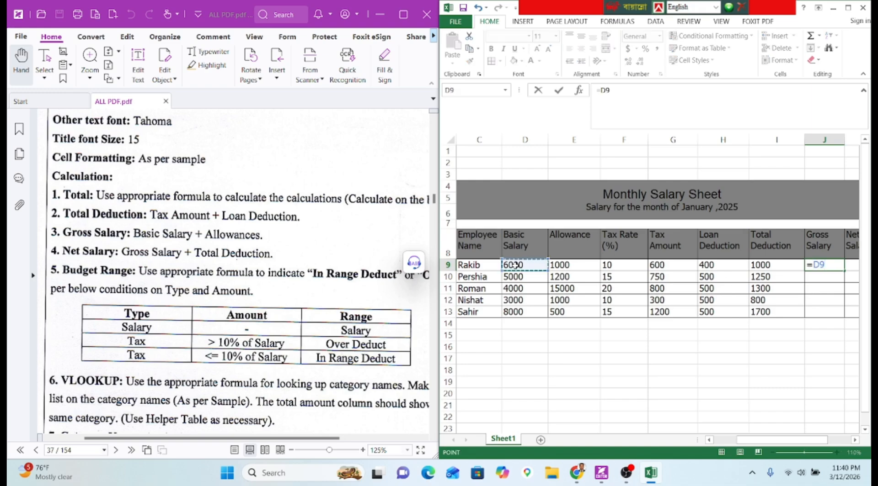
type("+")
left_click(567, 267)
key("Return")
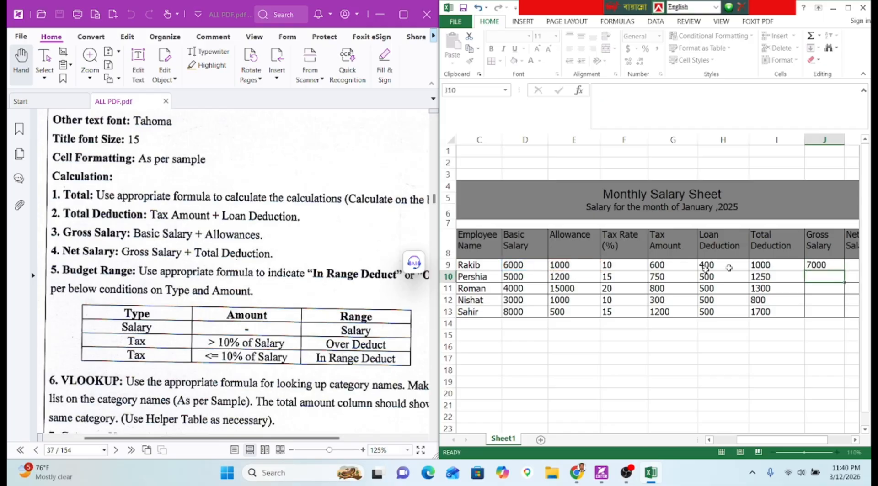
left_click(806, 266)
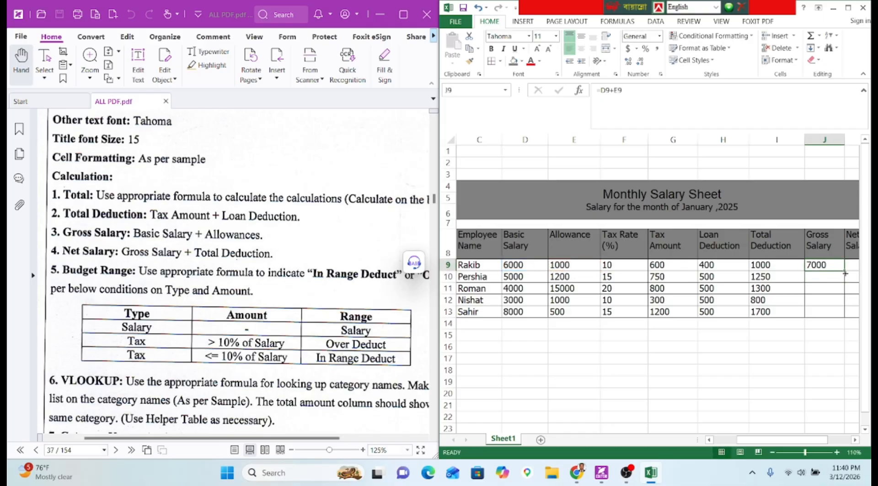
left_click_drag(844, 271, 836, 316)
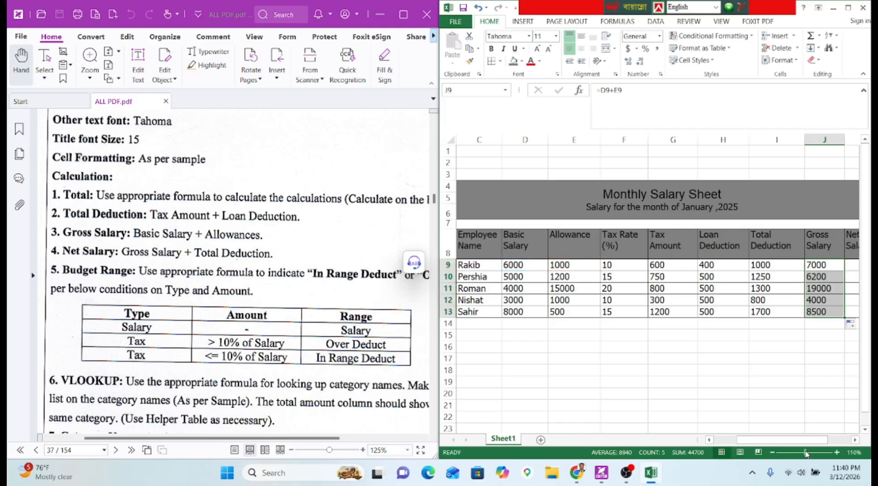
left_click_drag(807, 440, 816, 442)
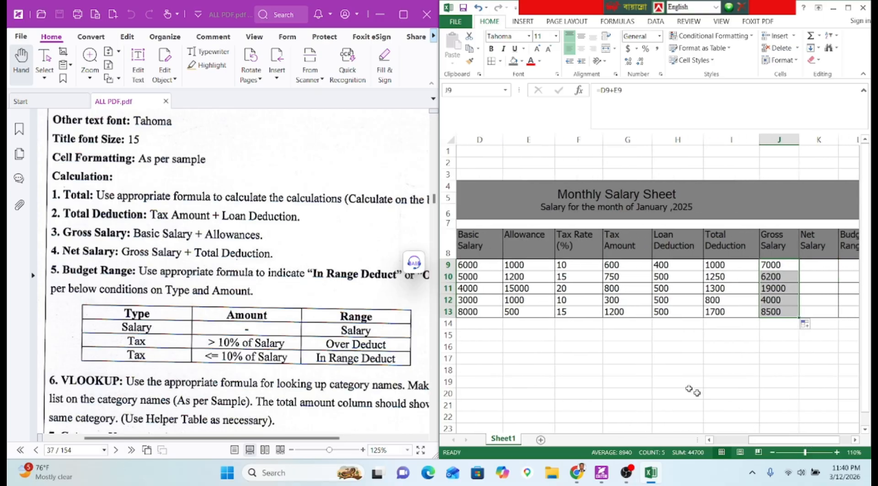
left_click(664, 369)
Enter the Net Salary formula =J9+I9 in K9 and fill it down to K13.
scroll(664, 368, "down", 1)
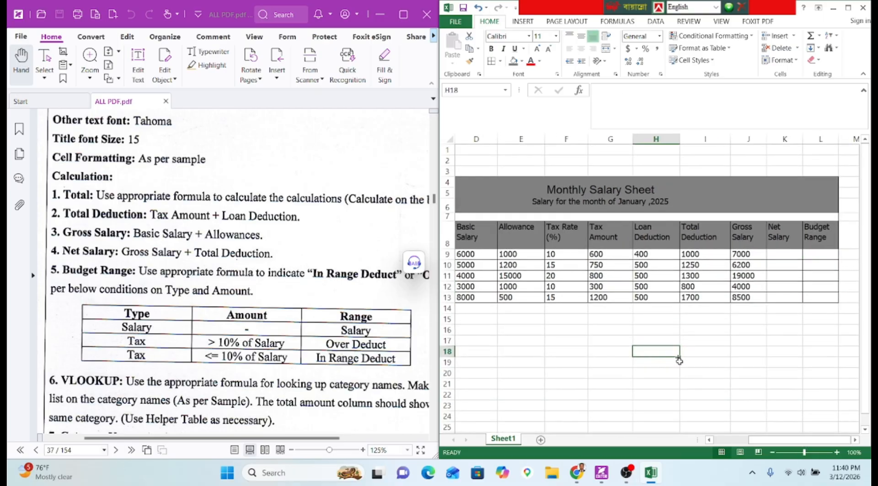
left_click(781, 255)
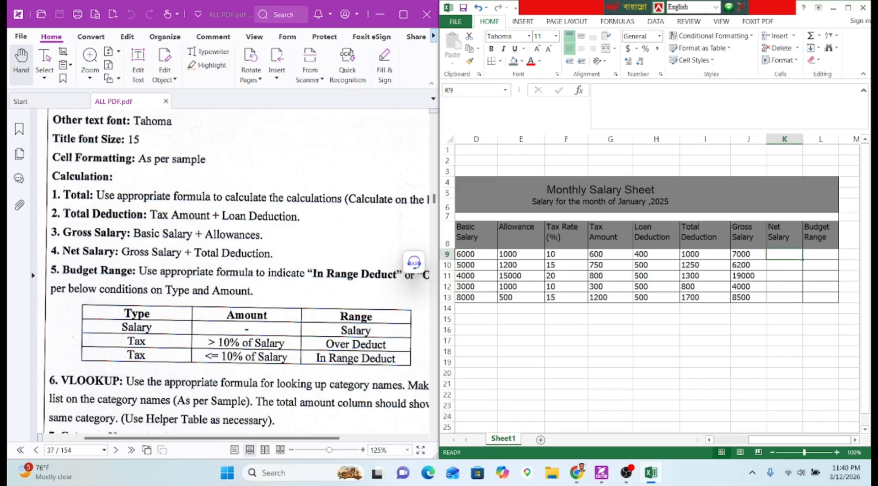
type("=")
left_click(739, 256)
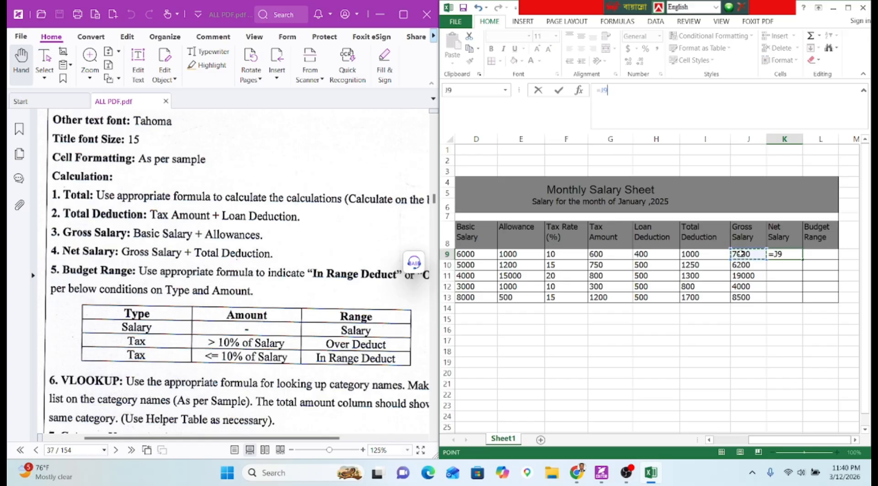
type("+")
left_click(709, 255)
key("Return")
left_click(788, 255)
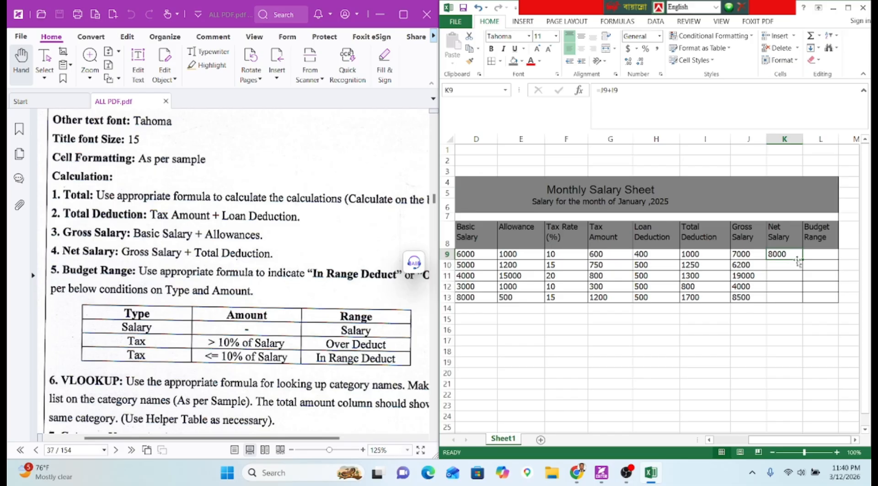
left_click_drag(800, 260, 794, 303)
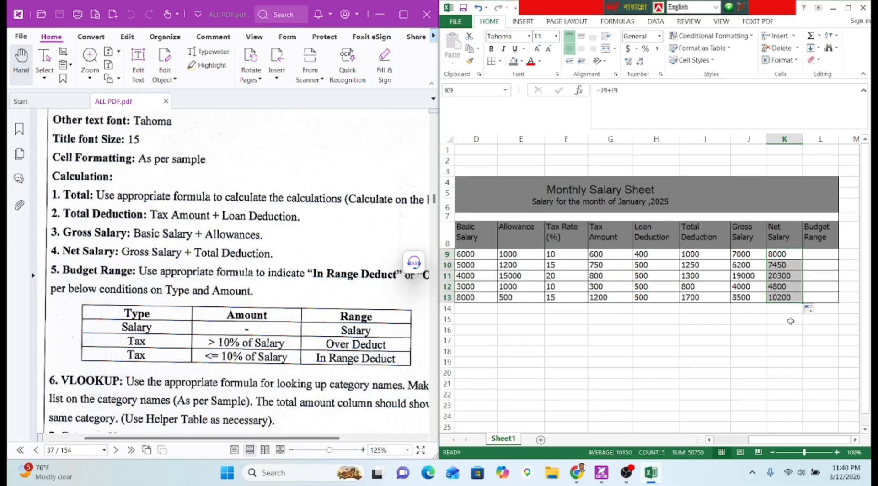
Check row 11's gross formula, then correct the E11 allowance from 15000 to 1500.
left_click(744, 275)
left_click(658, 94)
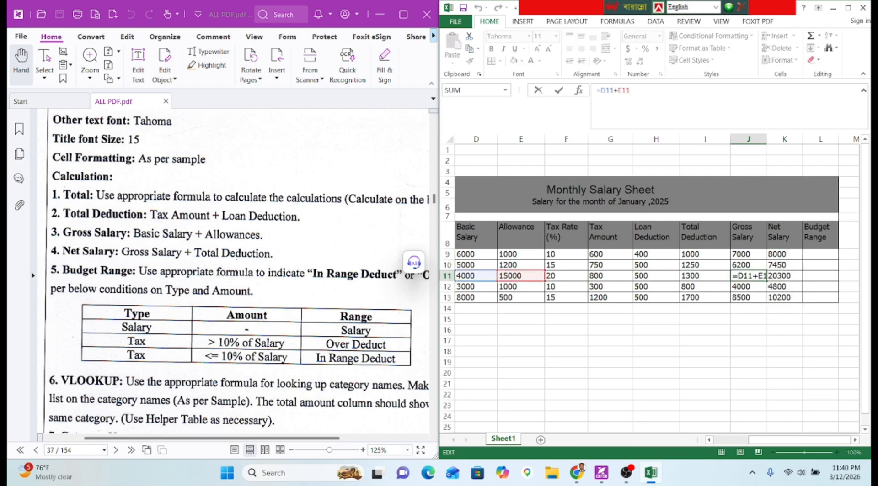
key("Return")
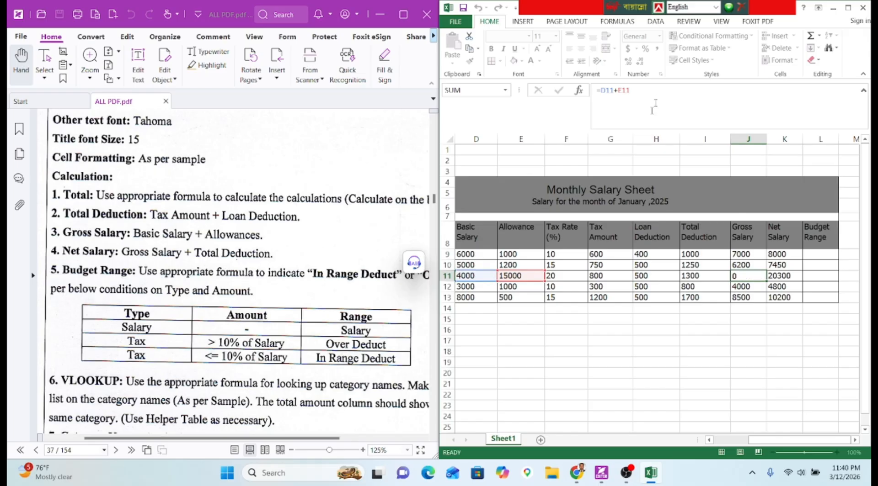
left_click(527, 273)
type("1500")
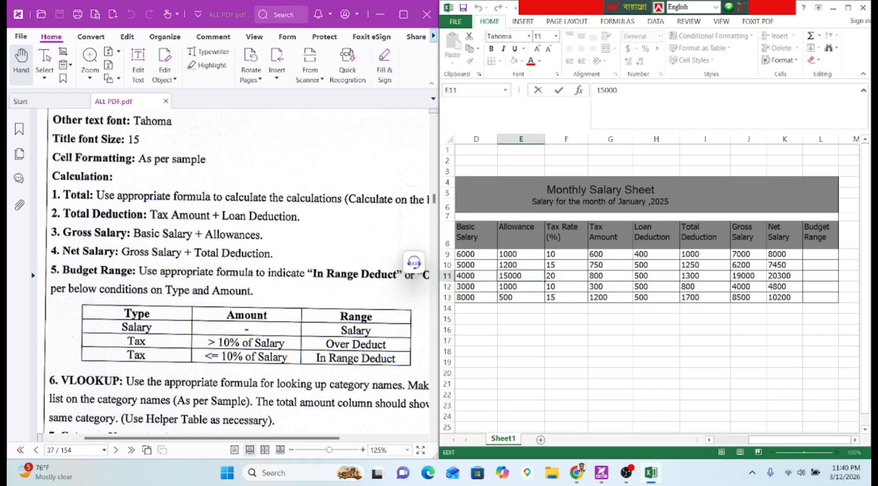
key("Return")
left_click(820, 277)
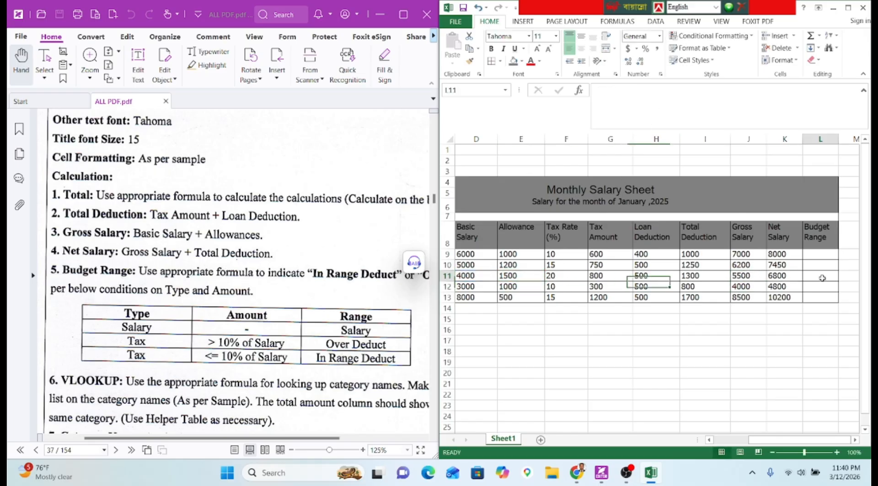
left_click(810, 254)
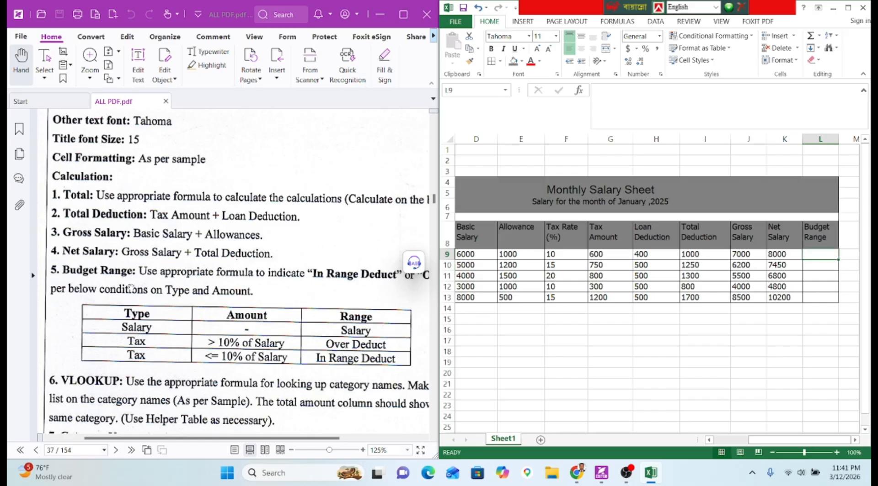
left_click(128, 274)
scroll(127, 270, "down", 1)
left_click_drag(127, 268, 125, 265)
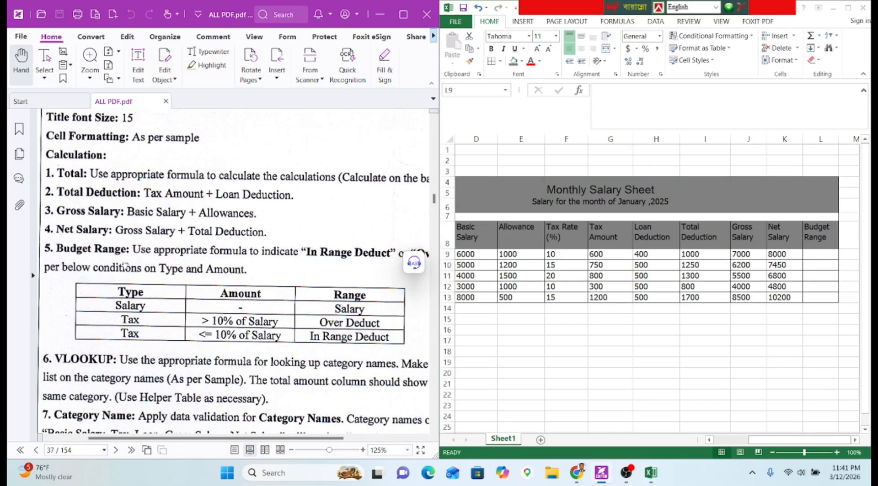
left_click(772, 249)
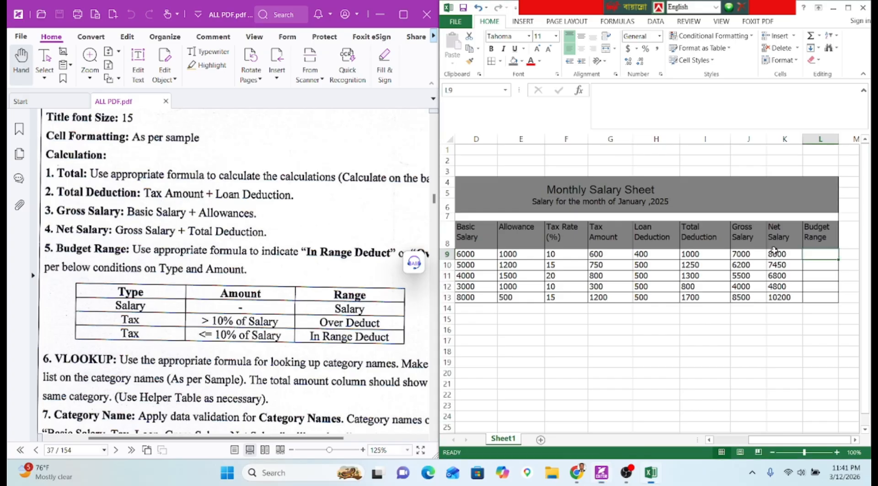
left_click_drag(773, 254, 778, 295)
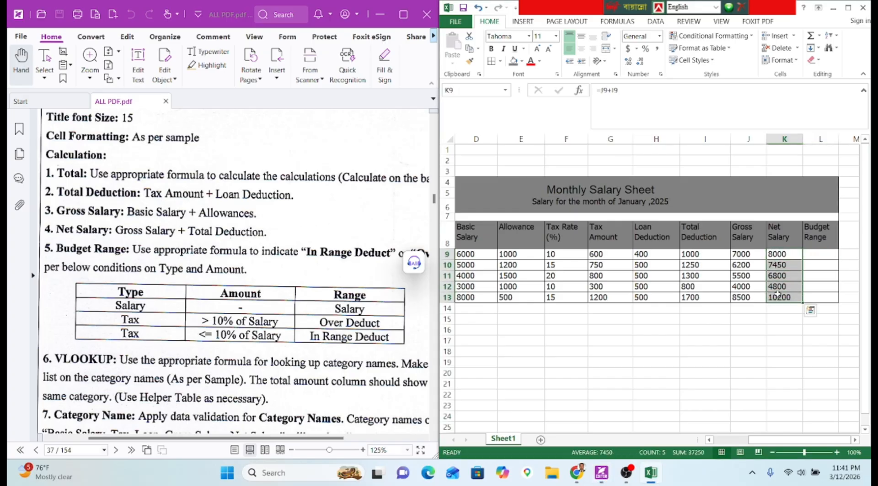
left_click(691, 251)
left_click_drag(768, 254, 777, 297)
scroll(202, 259, "down", 3)
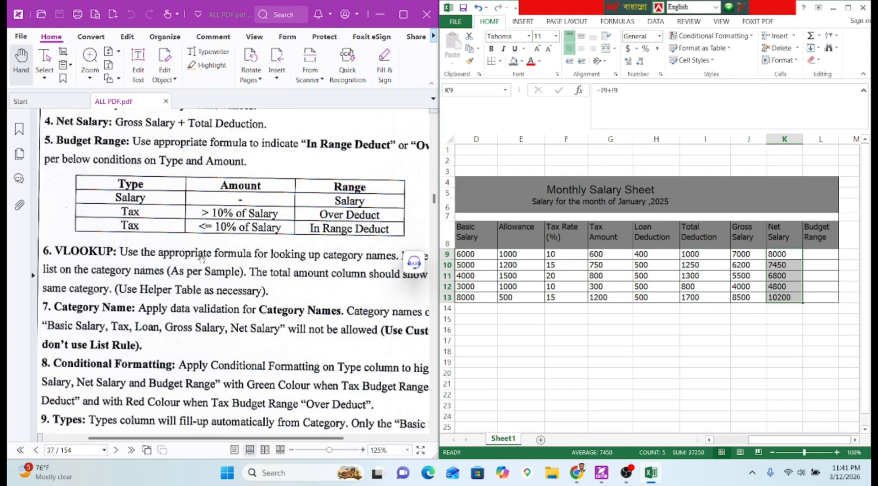
scroll(201, 260, "up", 2)
left_click_drag(179, 255, 197, 249)
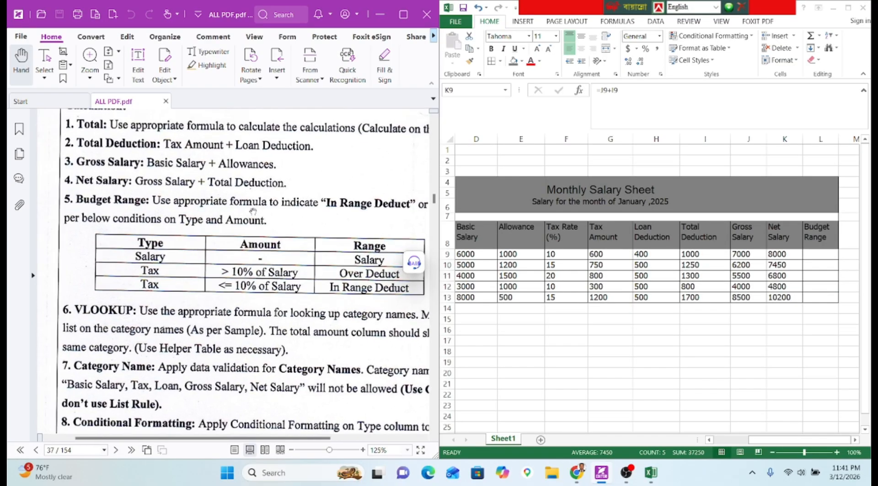
scroll(259, 213, "right", 5)
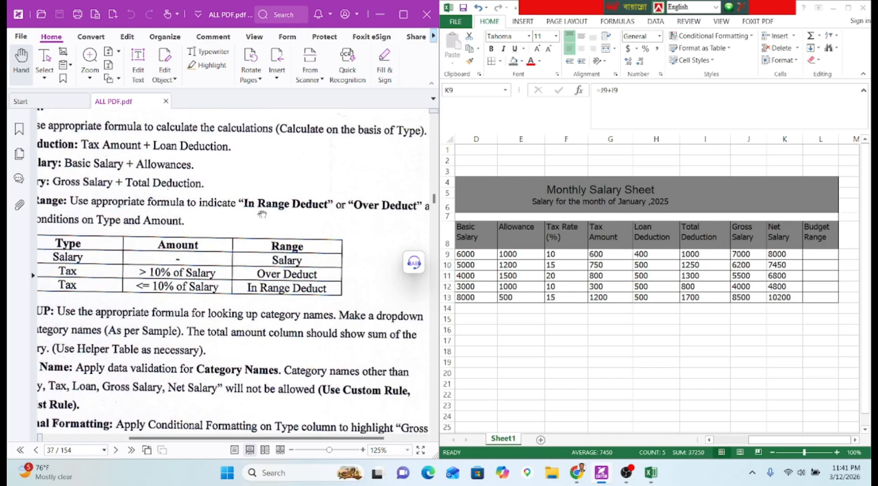
scroll(262, 216, "left", 3)
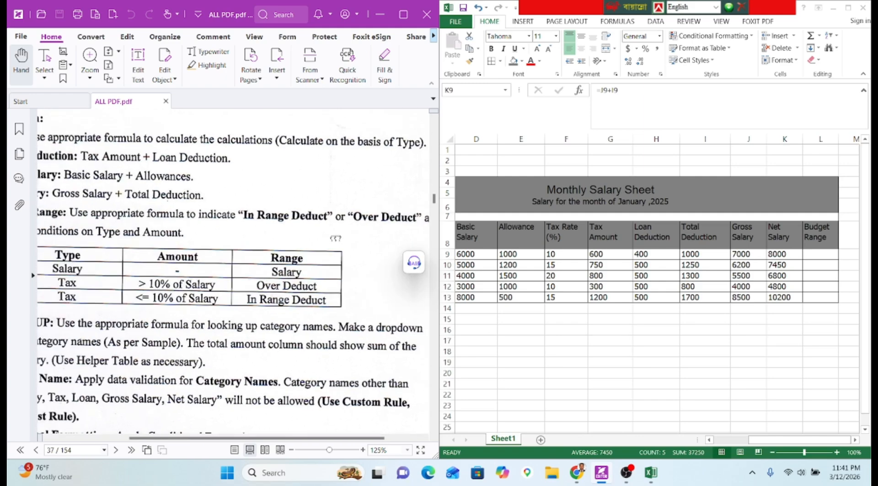
scroll(319, 237, "up", 1)
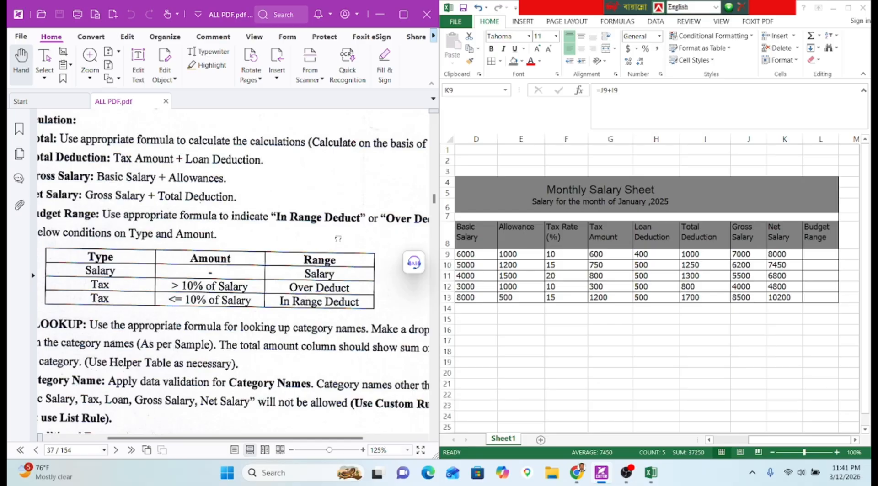
left_click_drag(338, 238, 306, 229)
scroll(304, 231, "down", 10)
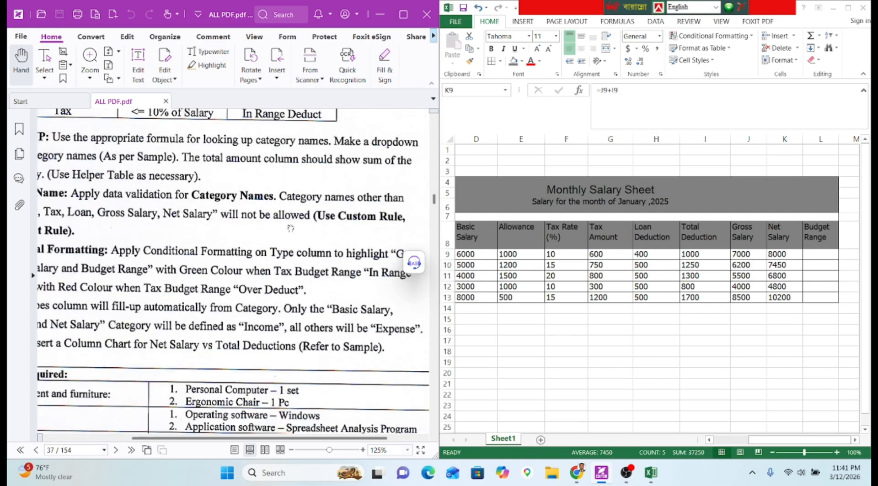
left_click_drag(301, 233, 269, 247)
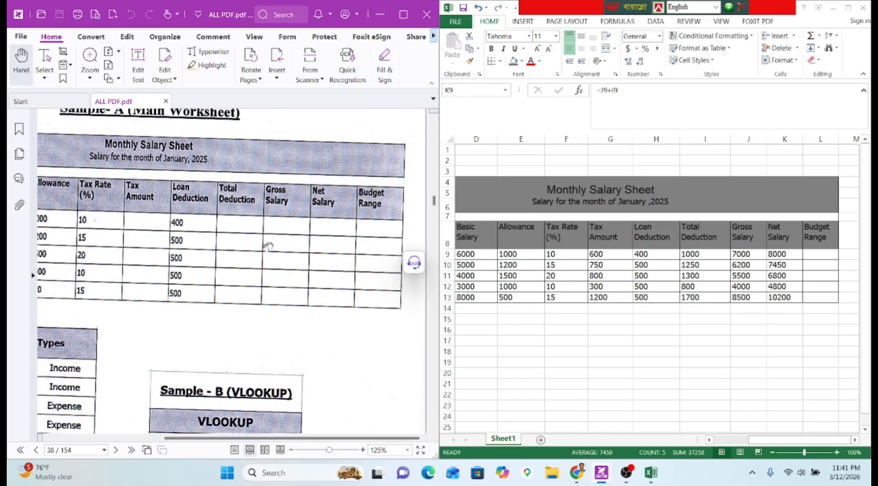
scroll(263, 252, "up", 10)
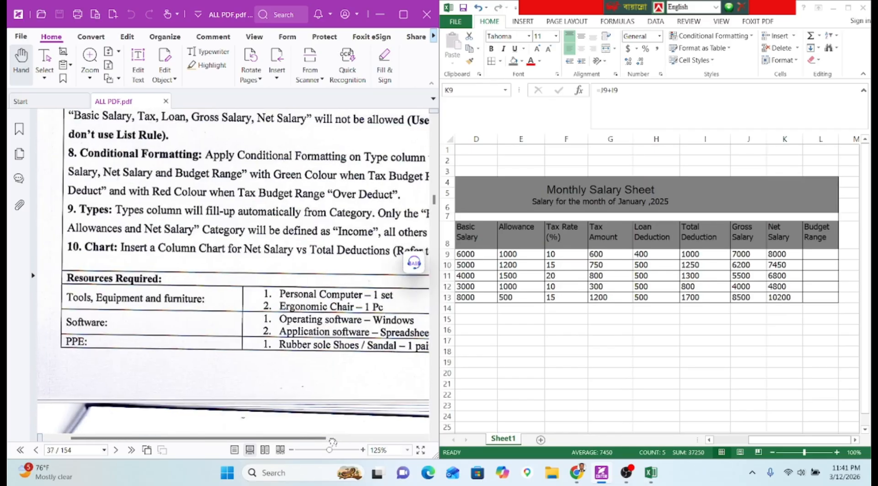
left_click_drag(165, 464, 224, 479)
left_click_drag(133, 269, 186, 304)
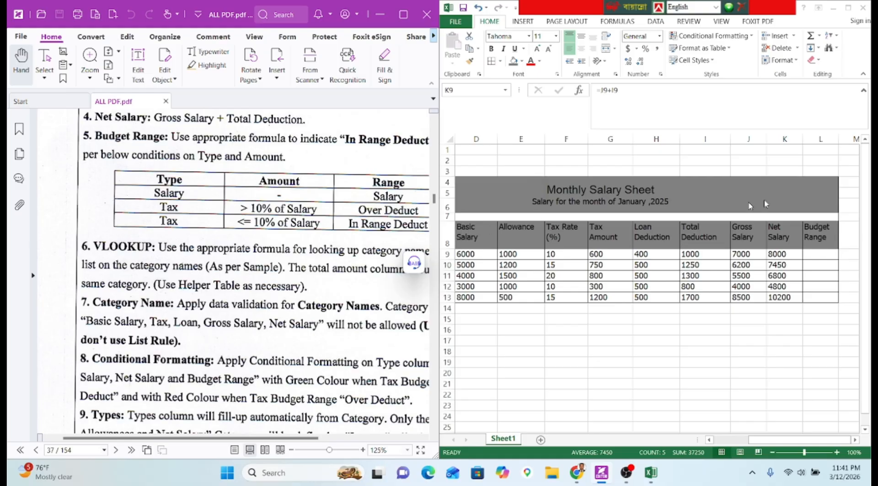
left_click(798, 257)
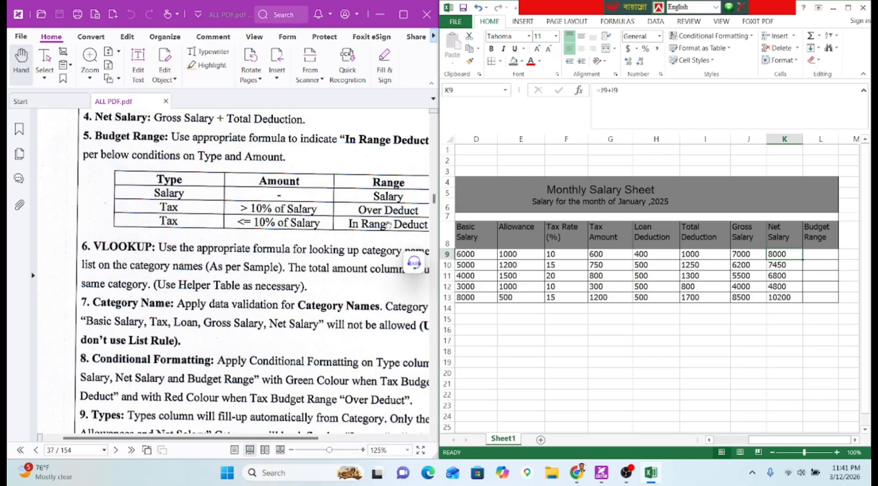
left_click(809, 256)
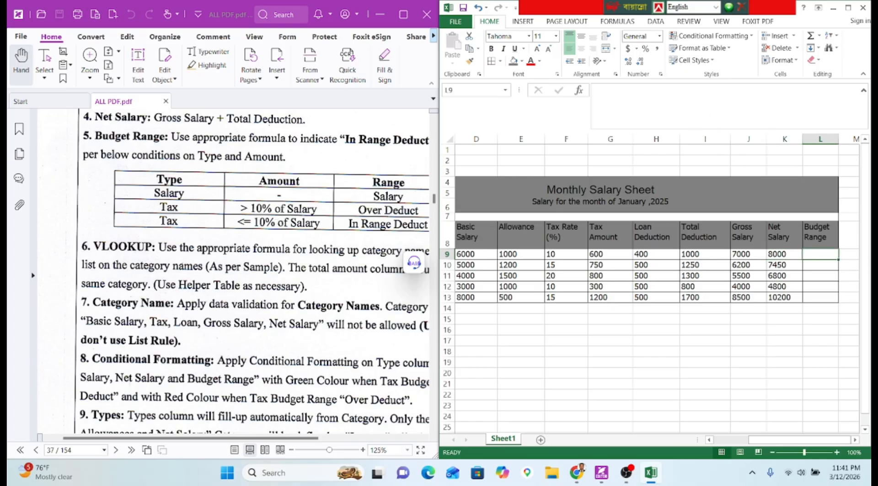
left_click(597, 90)
type("=IF(")
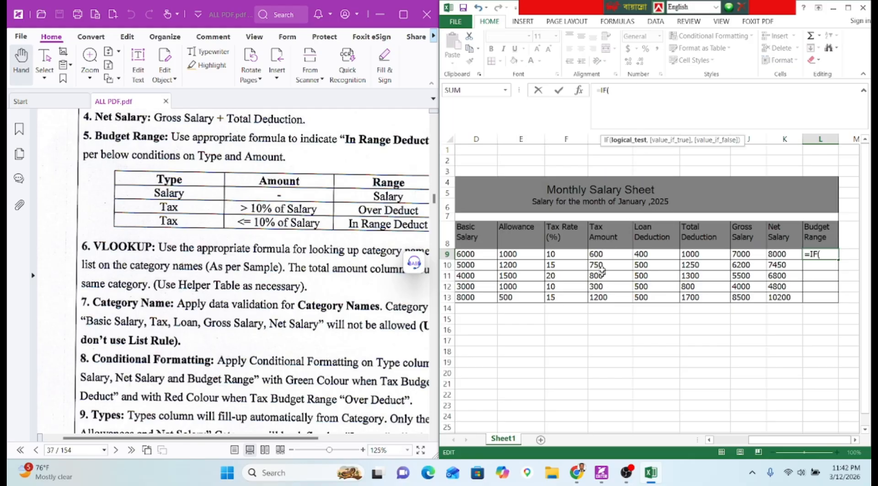
left_click(601, 254)
type(">")
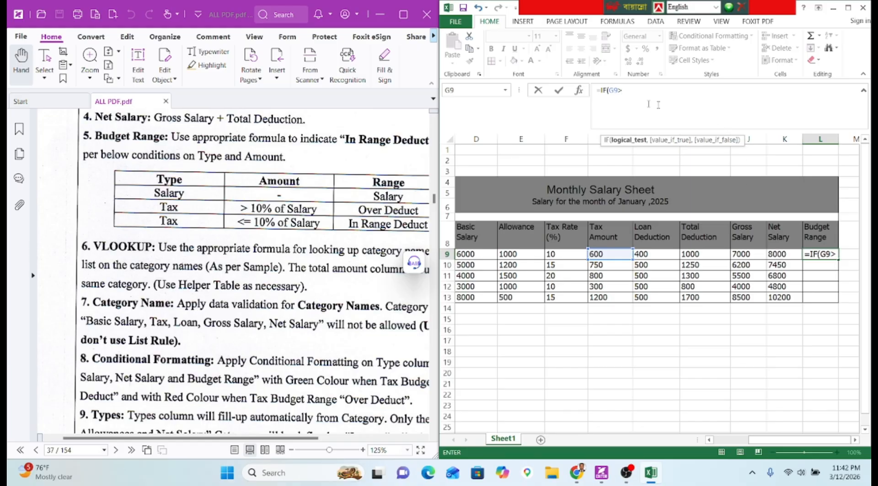
key("Escape")
key("Return")
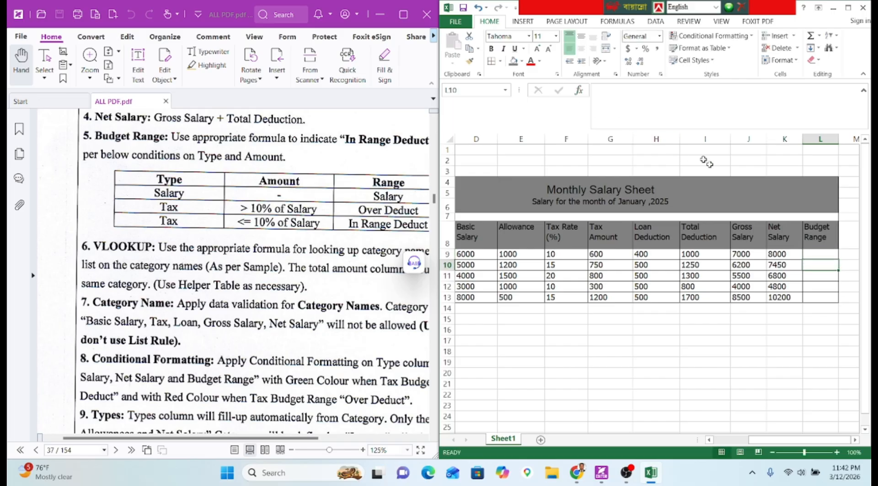
Change K9's formula to =J9-I9 (gross minus total deduction) and refill it down to K13.
left_click_drag(785, 257, 776, 298)
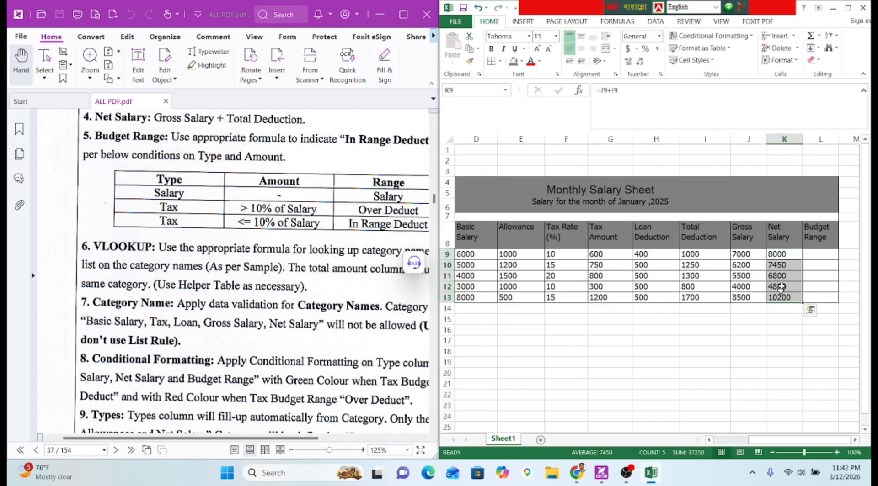
left_click(606, 90)
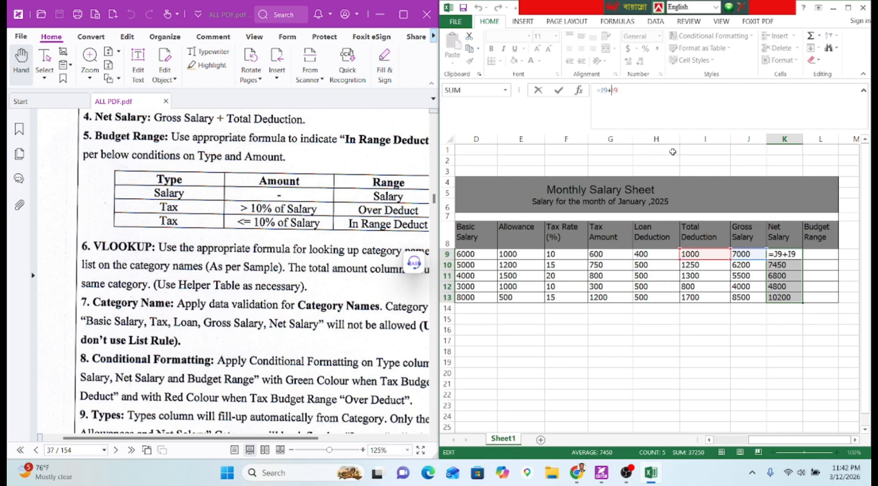
key("BackSpace")
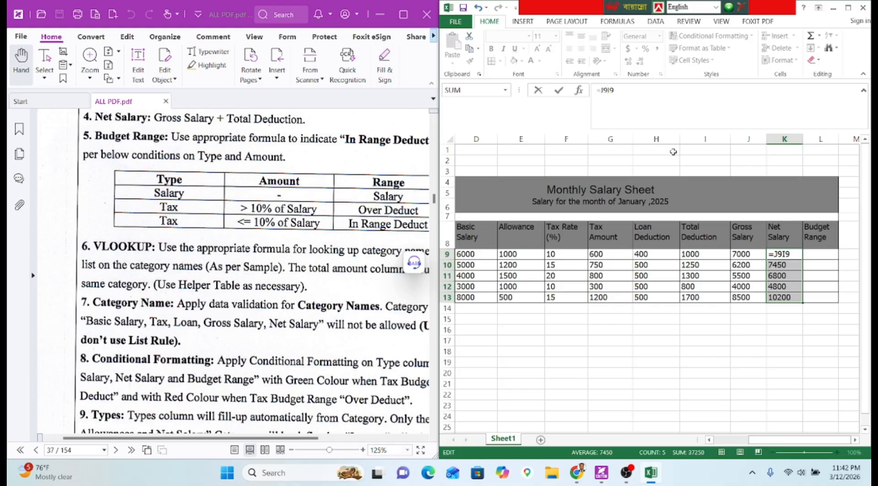
type("-")
key("Return")
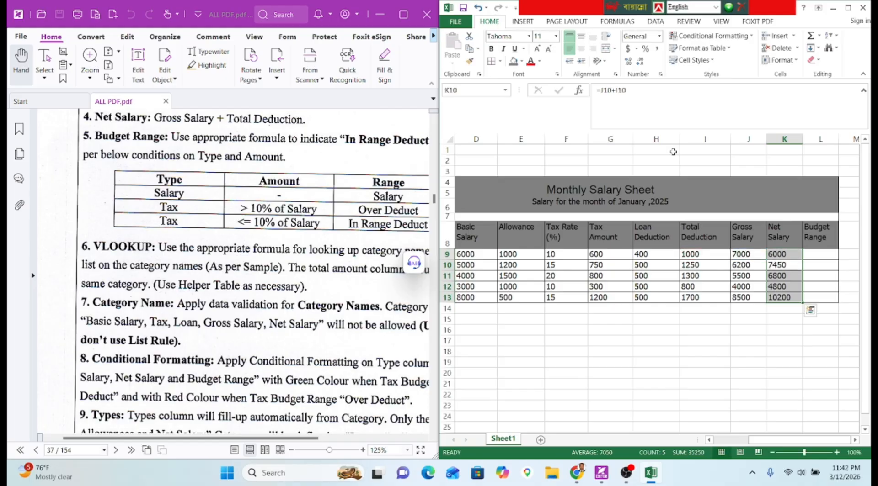
left_click(775, 254)
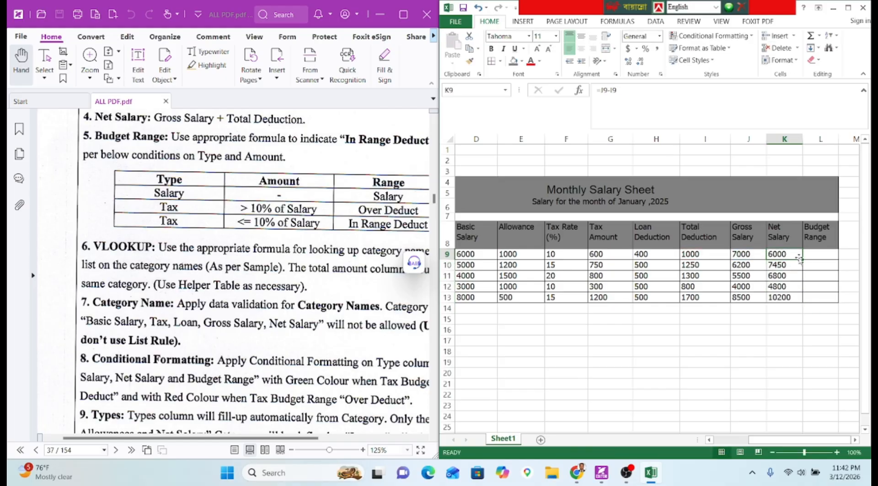
left_click_drag(803, 259, 803, 302)
scroll(139, 179, "up", 5)
scroll(139, 179, "down", 5)
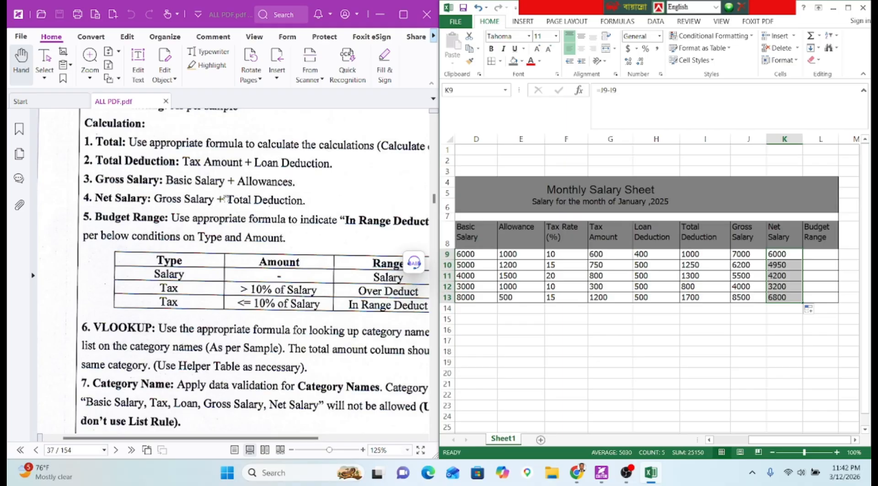
left_click_drag(224, 199, 206, 201)
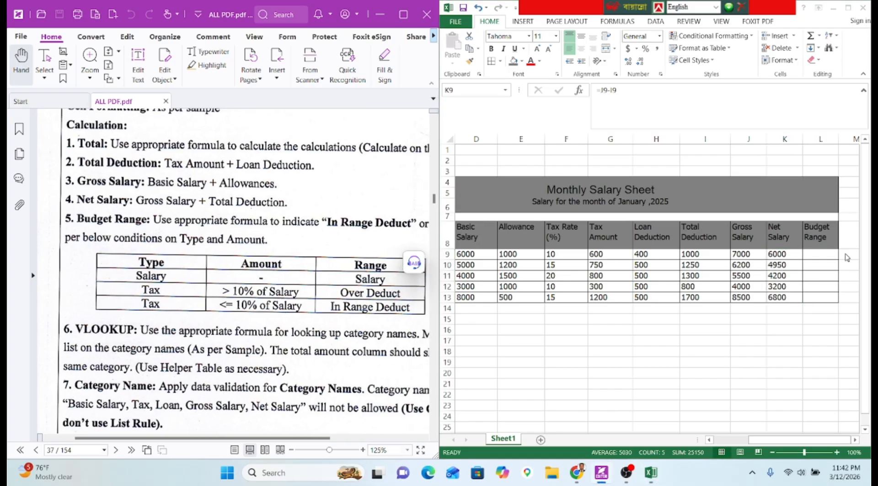
left_click(826, 256)
Begin L9's formula as =IF(G9>K9*10%,"Over Deduct", and fix the stray reference and misspelling.
left_click(596, 90)
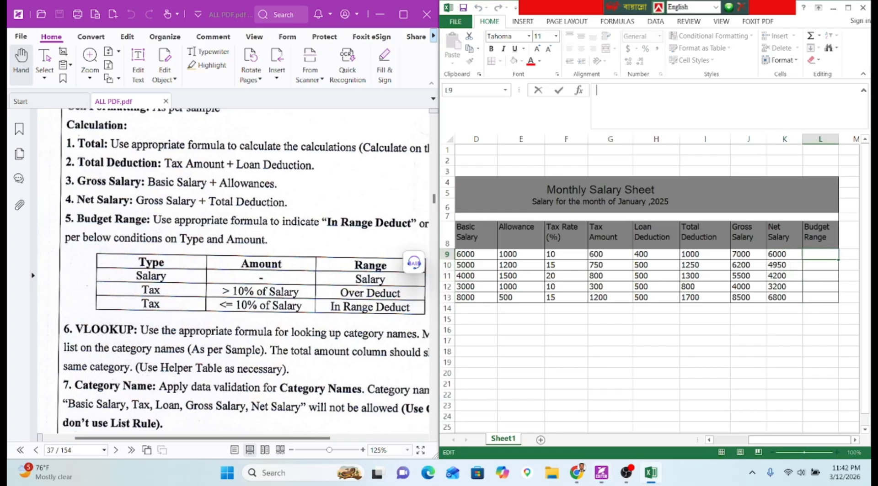
type("=if")
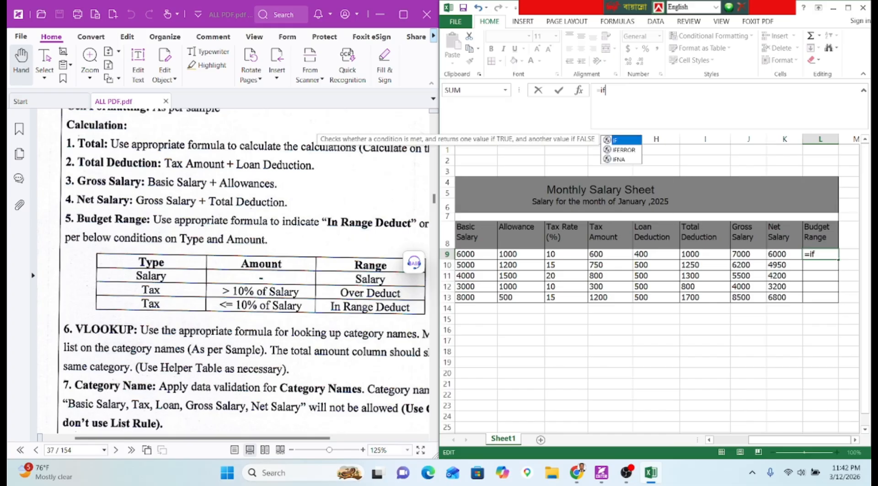
key("Tab")
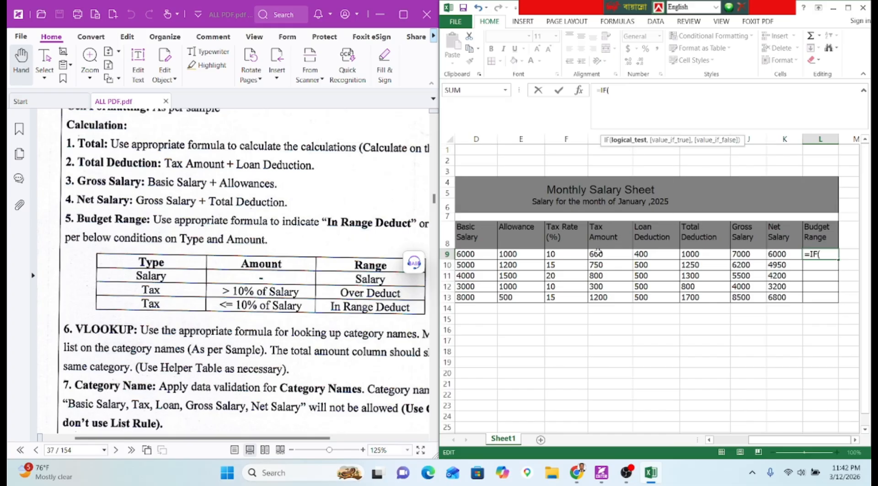
left_click(596, 253)
type(">")
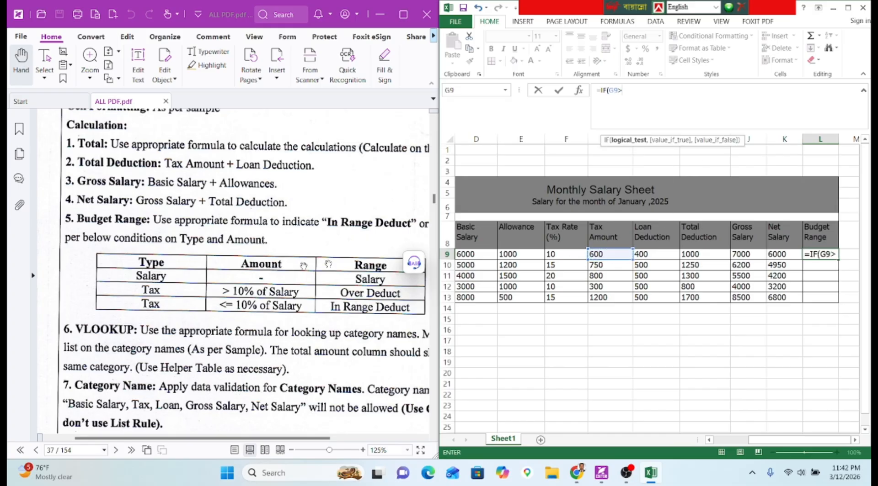
left_click(771, 255)
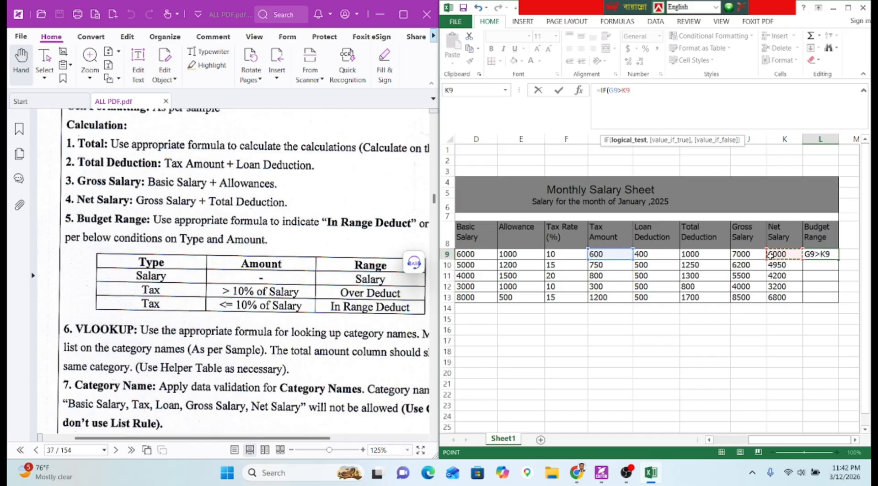
type("*10")
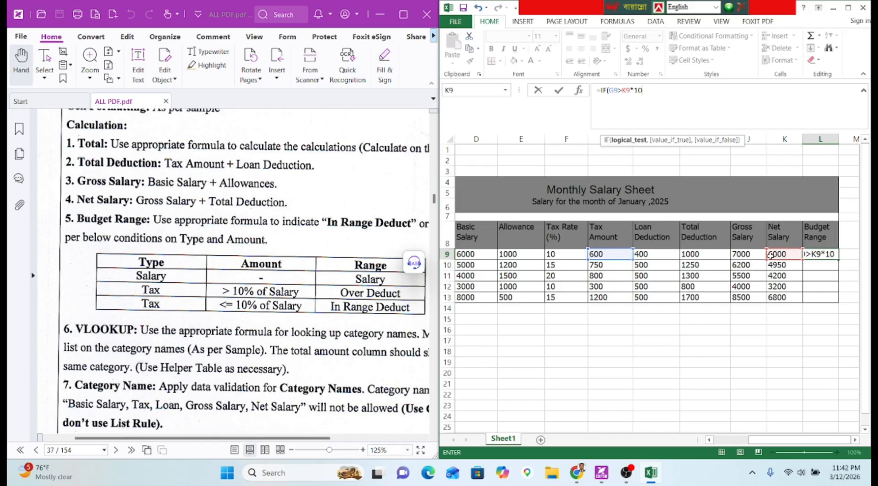
type("%,")
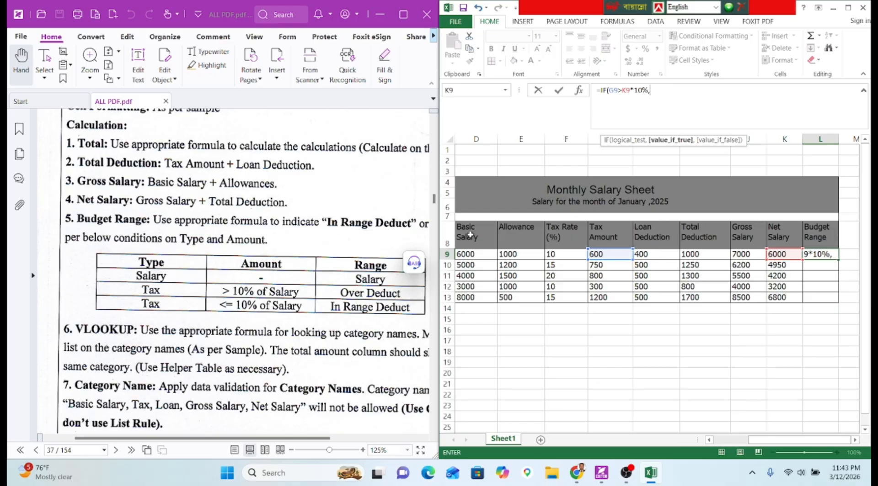
type("\"Over Duduct\",")
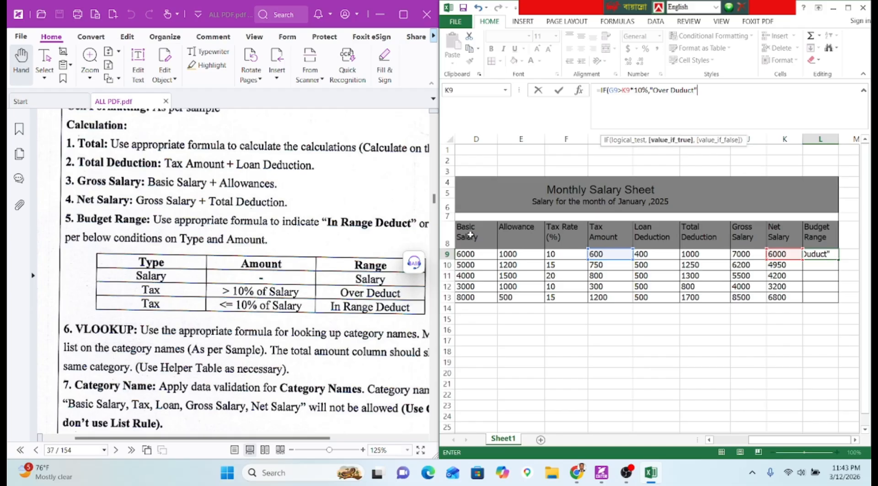
key("Left")
key("Left")
key("BackSpace")
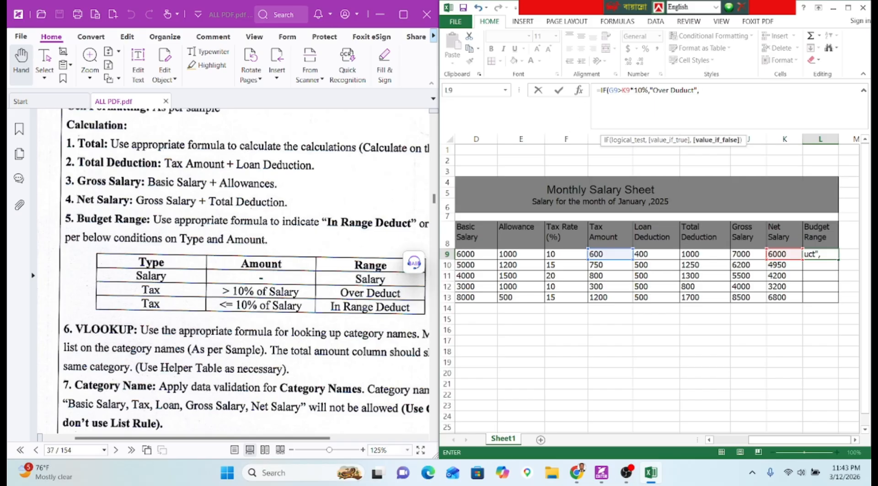
left_click(680, 91)
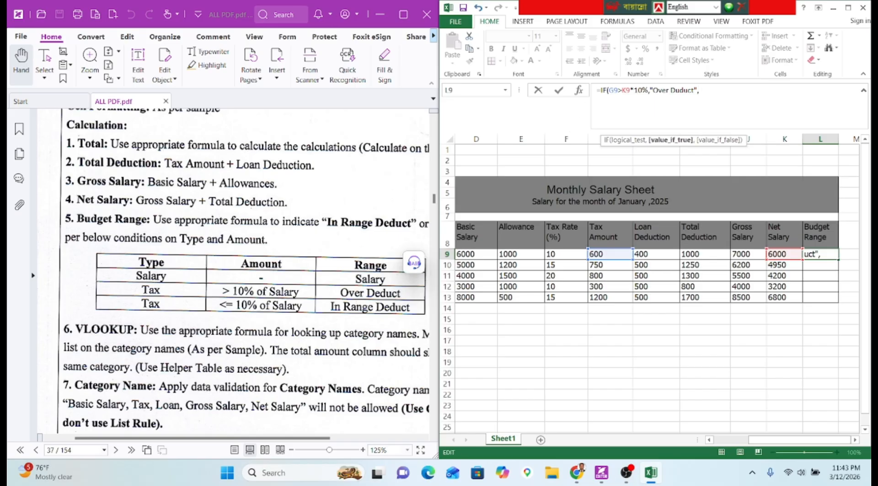
key("BackSpace")
type("e")
key("Right")
key("Right")
key("Right")
key("Right")
key("Right")
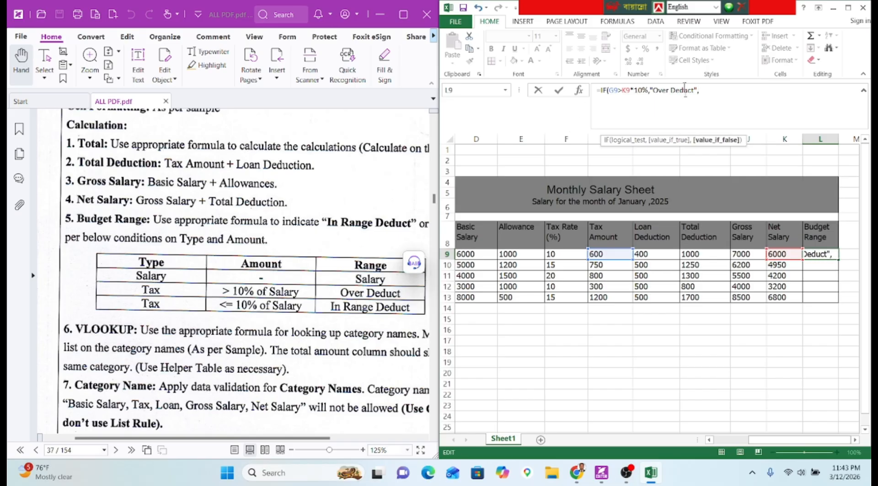
Duplicate the IF as a nested second IF whose condition uses <= instead of >.
key("shift+Home")
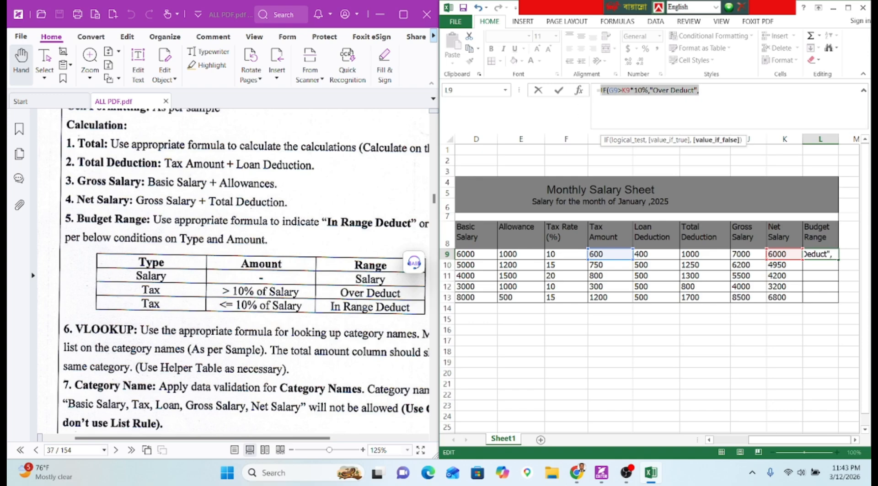
key("ctrl+c")
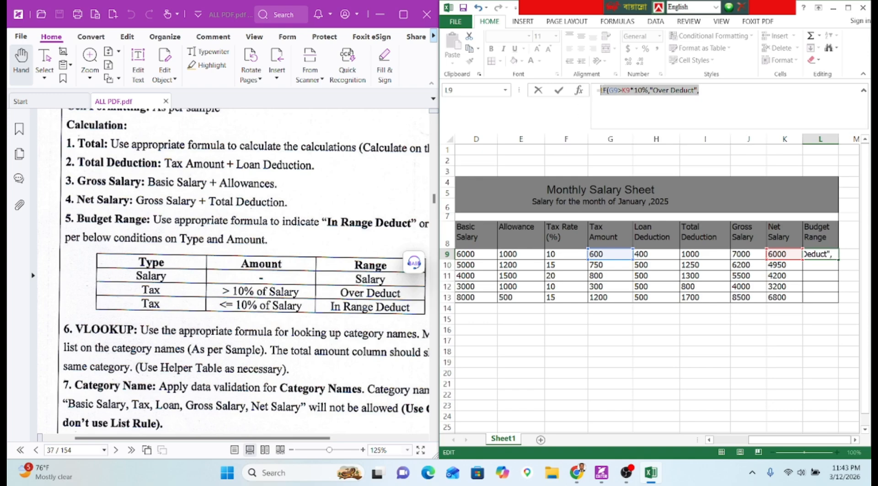
key("End")
key("ctrl+v")
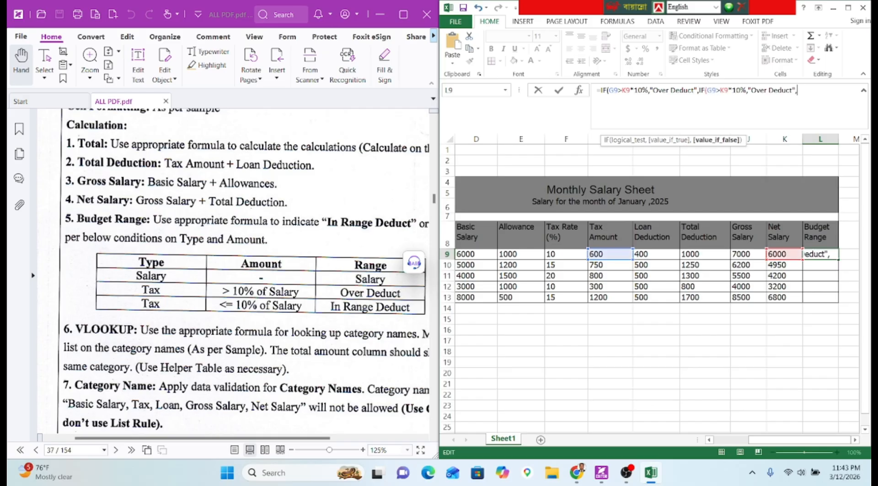
left_click(723, 90)
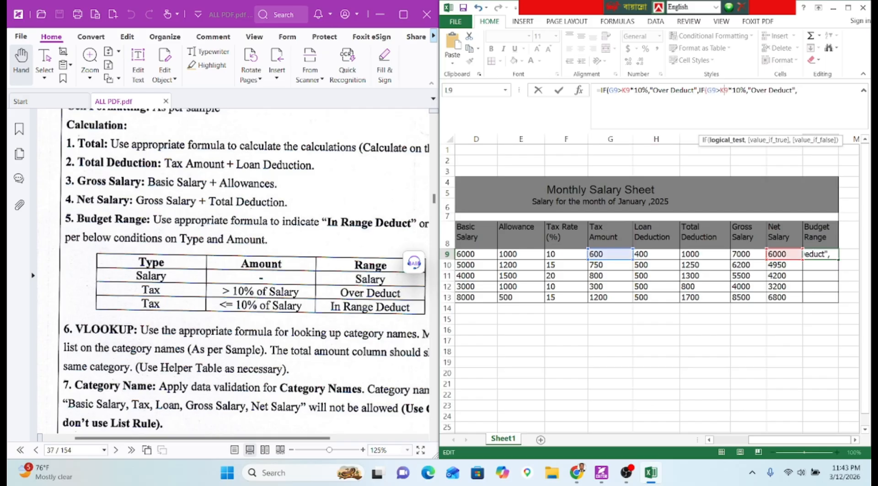
key("Left")
key("BackSpace")
type(",=")
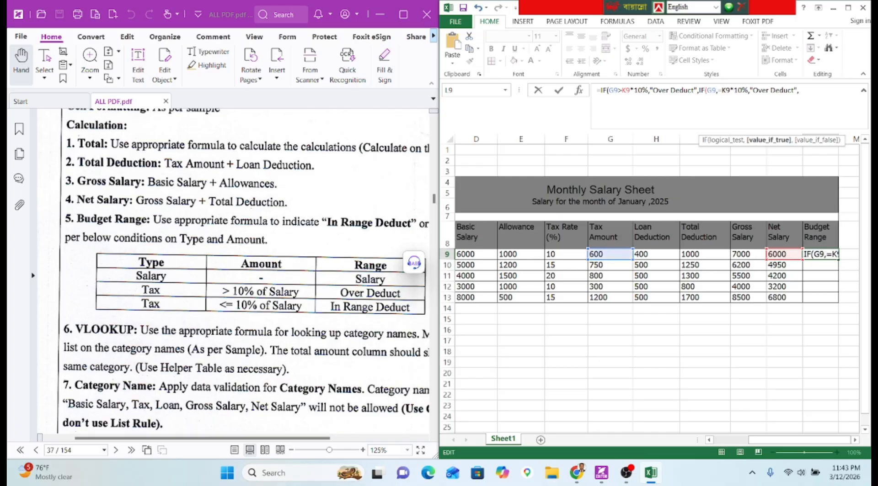
key("BackSpace")
key("BackSpace")
type("<=")
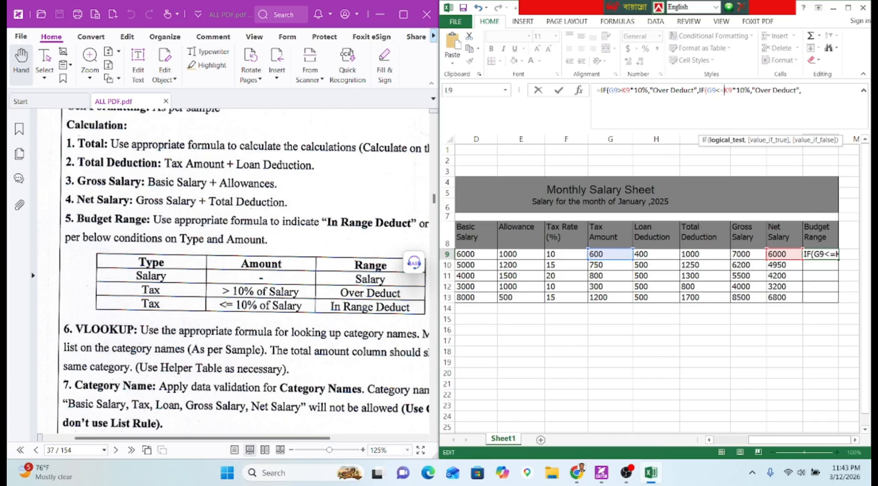
Make the second IF's result "In RangeDeduct", close the formula with 0)), and commit it.
left_click_drag(752, 90, 771, 90)
left_click(772, 90)
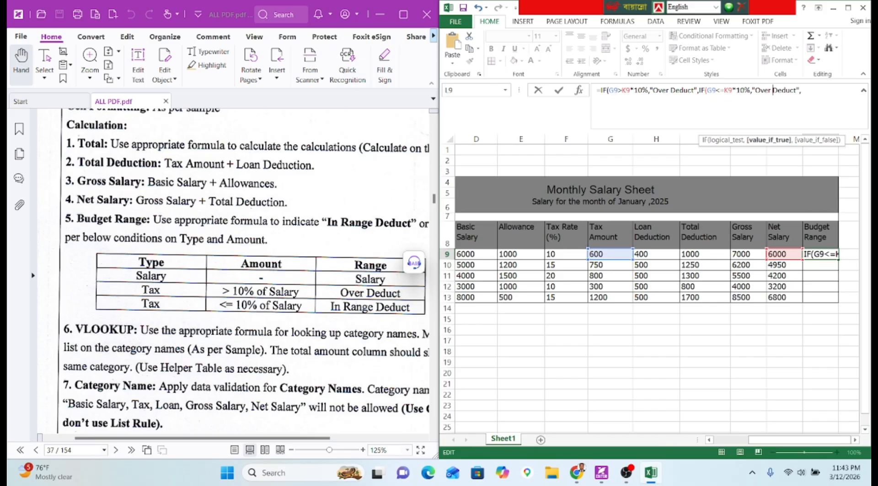
key("BackSpace")
key("BackSpace")
key("BackSpace")
key("BackSpace")
key("BackSpace")
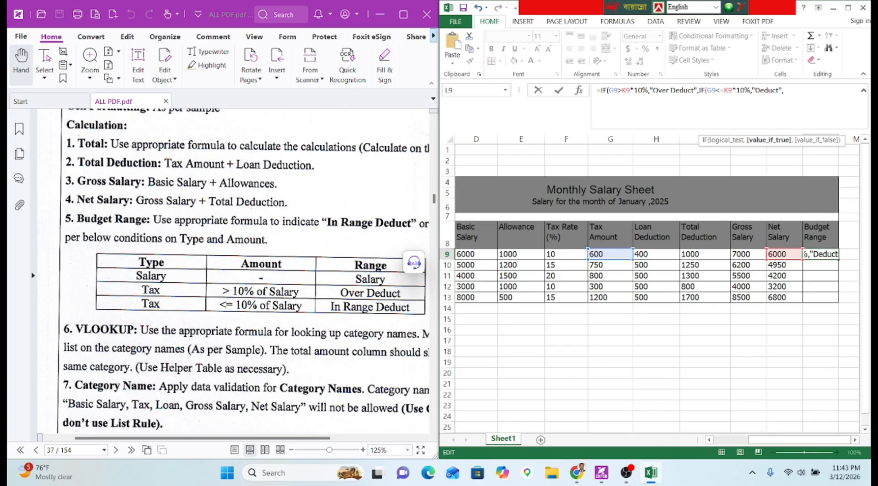
type("In Range")
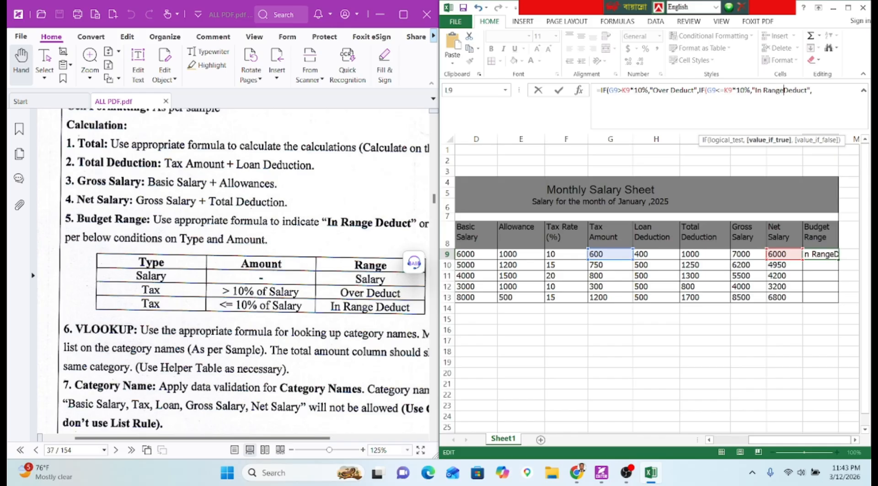
key("Right")
key("Right")
key("Right")
key("Right")
key("Right")
key("Right")
key("Right")
key("Right")
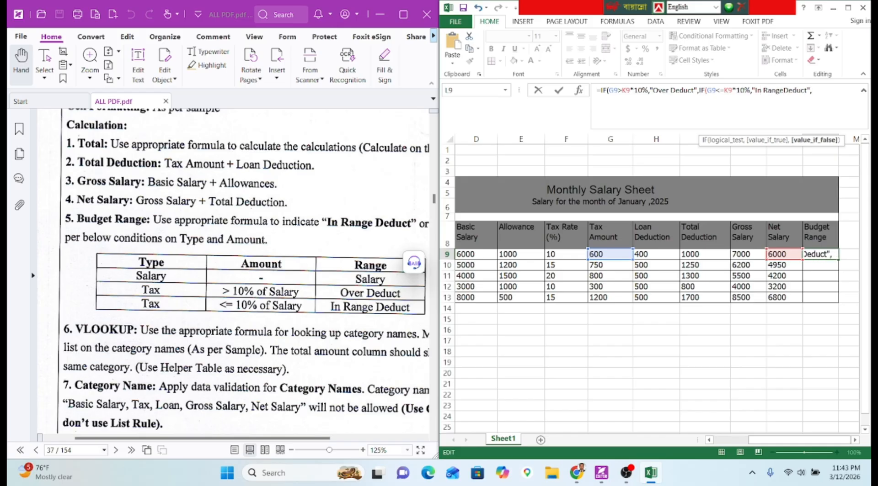
type("0)")
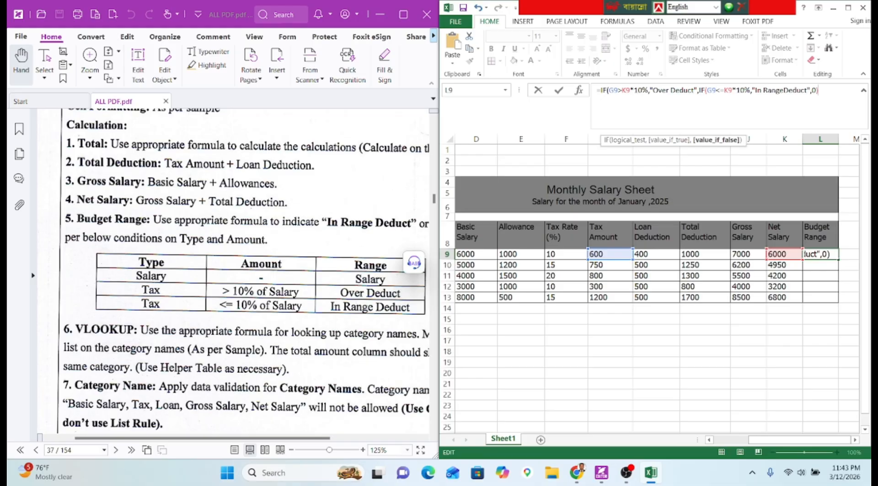
type(")")
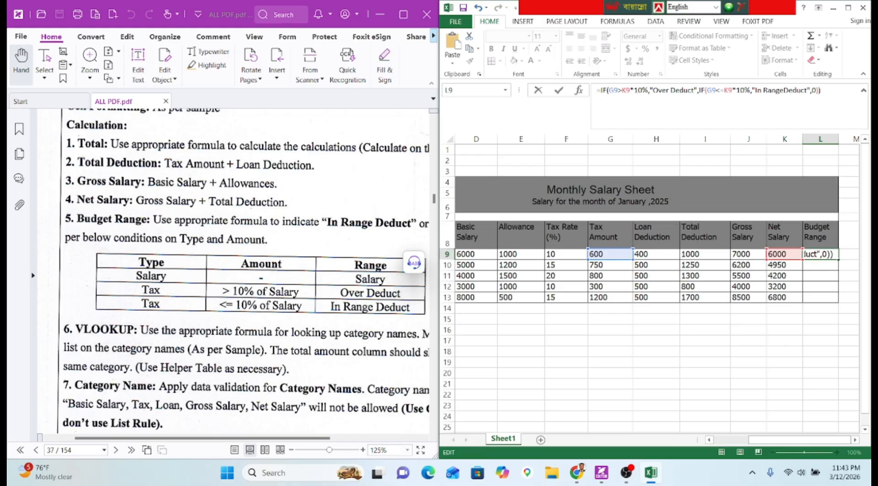
key("Return")
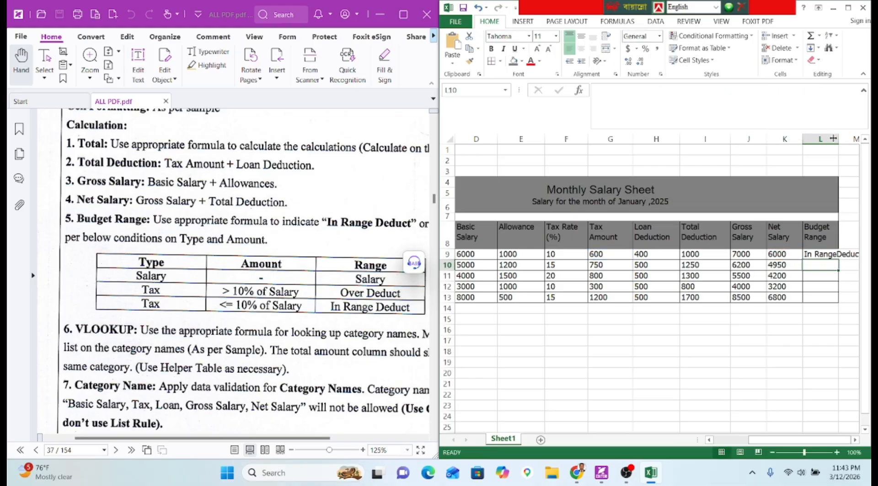
Widen column L and fill the nested-IF formula down through L13.
left_click_drag(835, 138, 858, 138)
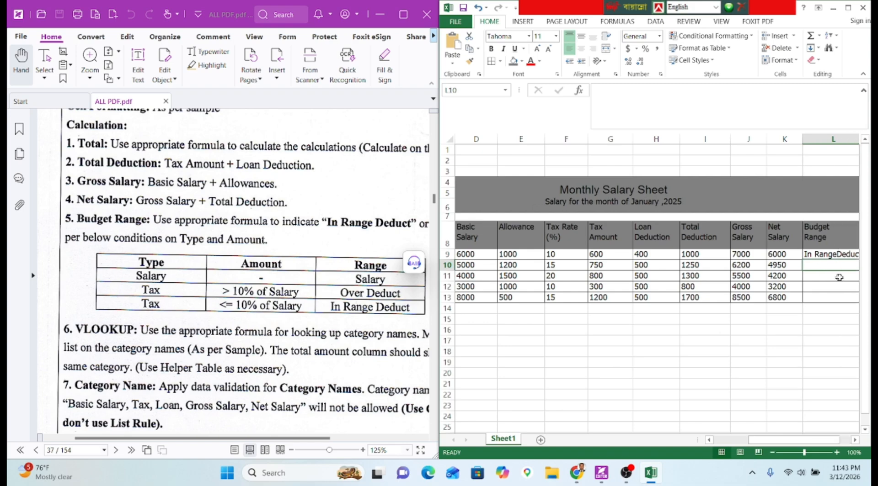
left_click(832, 247)
left_click(834, 254)
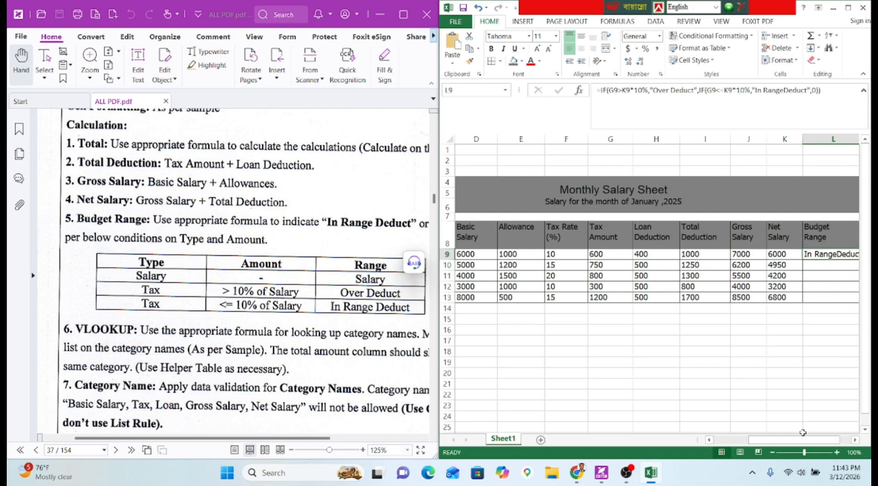
left_click_drag(812, 440, 821, 443)
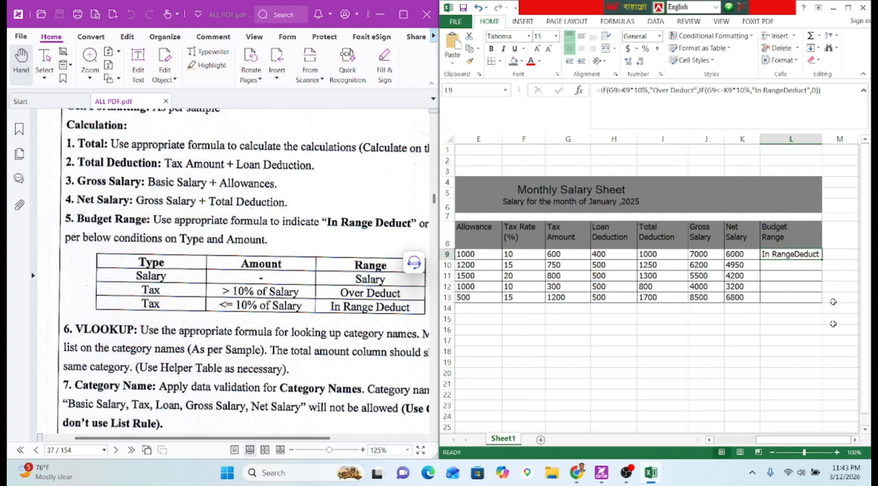
double_click(822, 258)
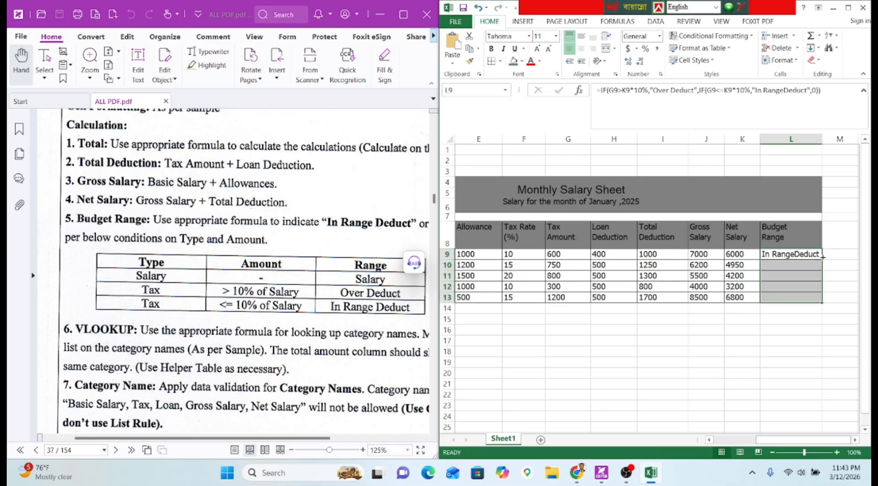
left_click(808, 317)
Switch to the assignment PDF in Foxit and scroll past the instructions to the Sample-A worksheet page.
left_click(112, 256)
scroll(114, 247, "down", 2)
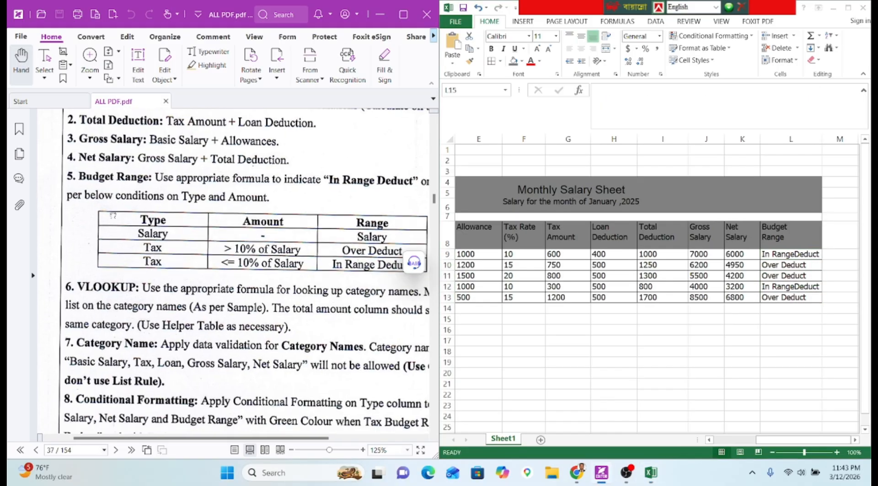
scroll(131, 275, "down", 5)
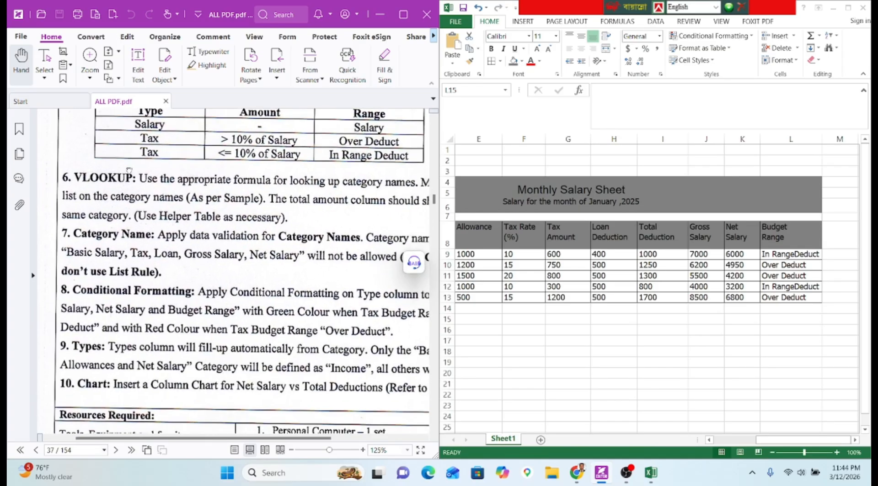
left_click_drag(133, 213, 118, 225)
scroll(119, 226, "down", 2)
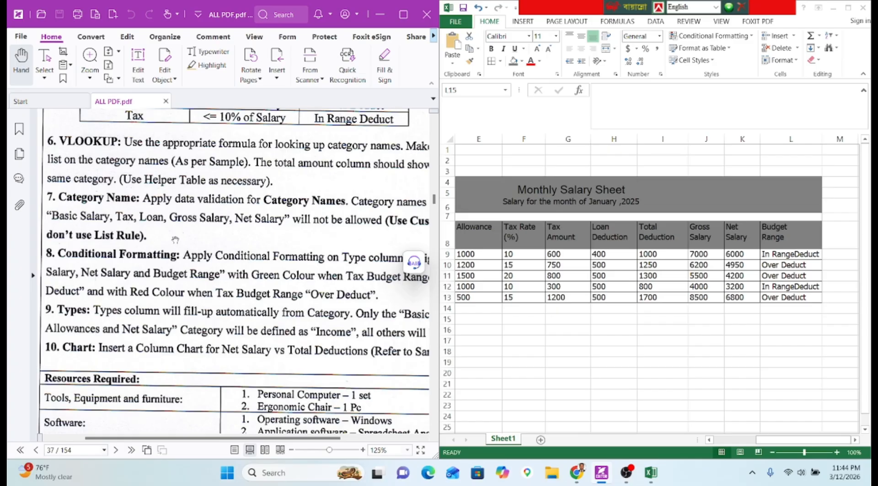
left_click_drag(174, 239, 169, 245)
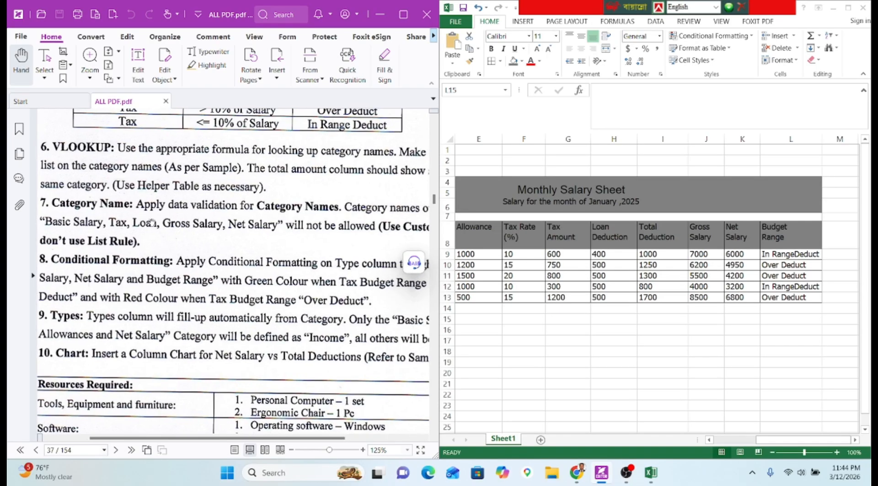
scroll(153, 223, "down", 1)
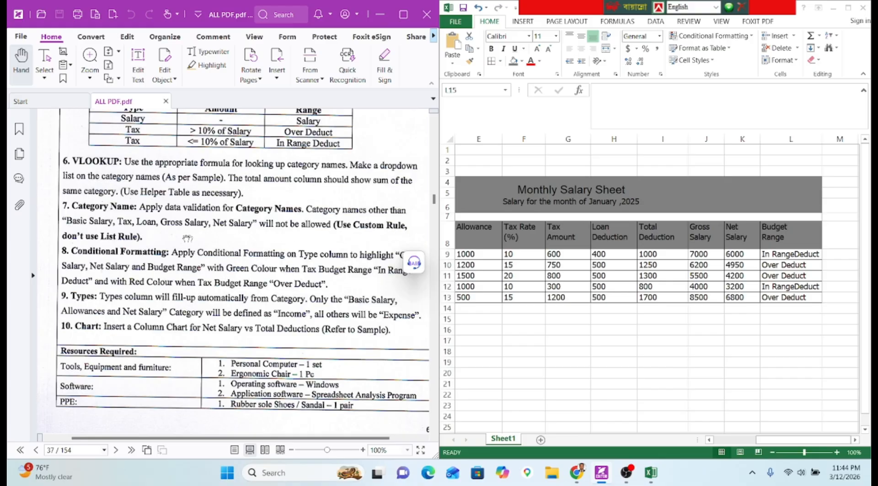
scroll(229, 235, "down", 10)
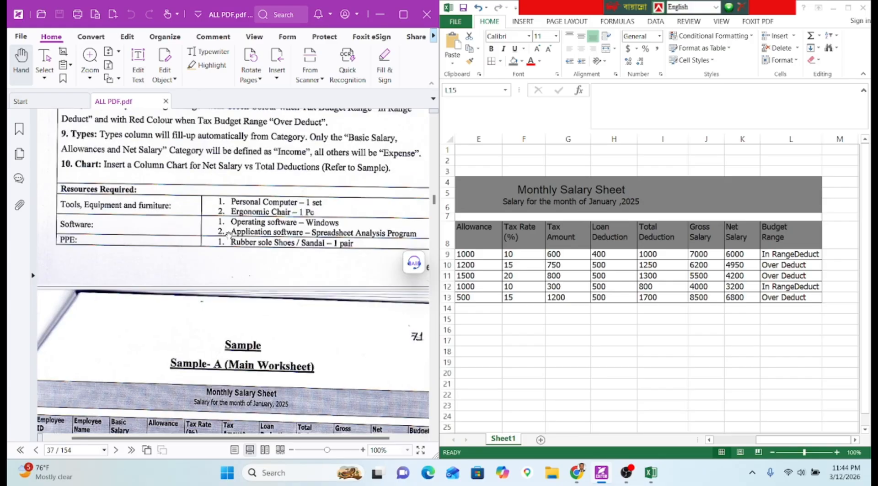
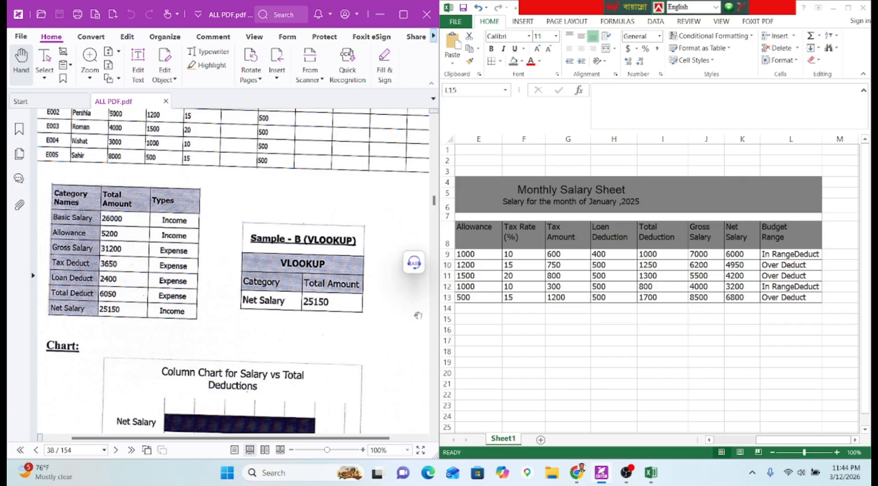
Return to the worksheet and select cell B17 below the salary table.
left_click(831, 440)
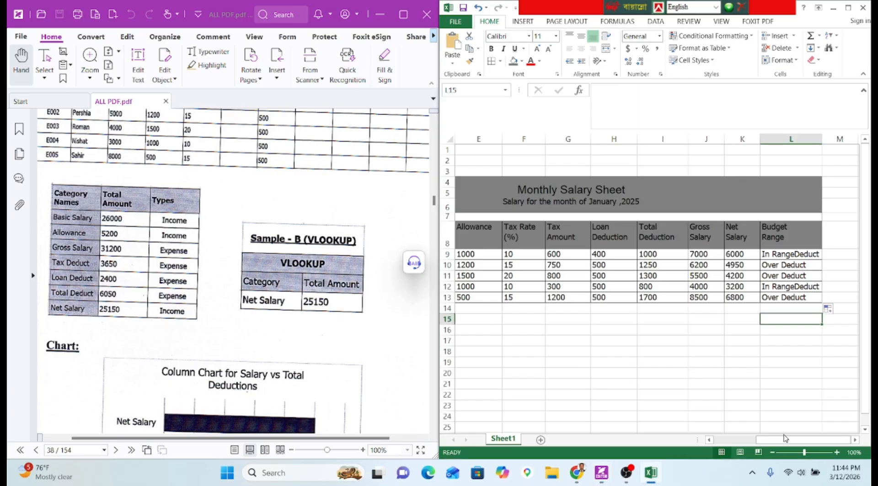
left_click_drag(782, 443, 722, 442)
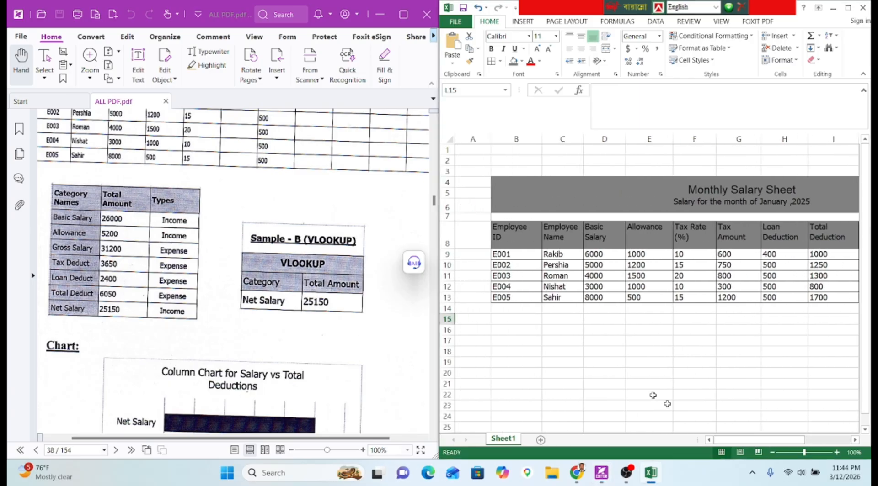
left_click(521, 351)
left_click(517, 333)
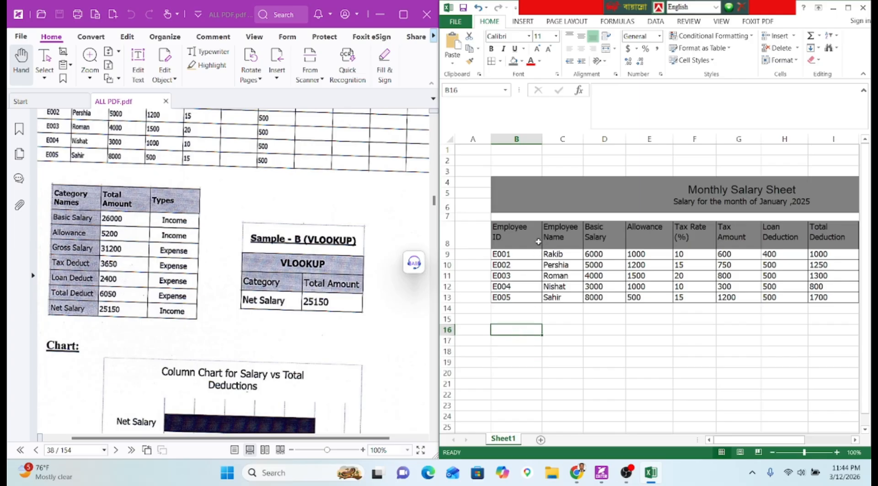
left_click(564, 235)
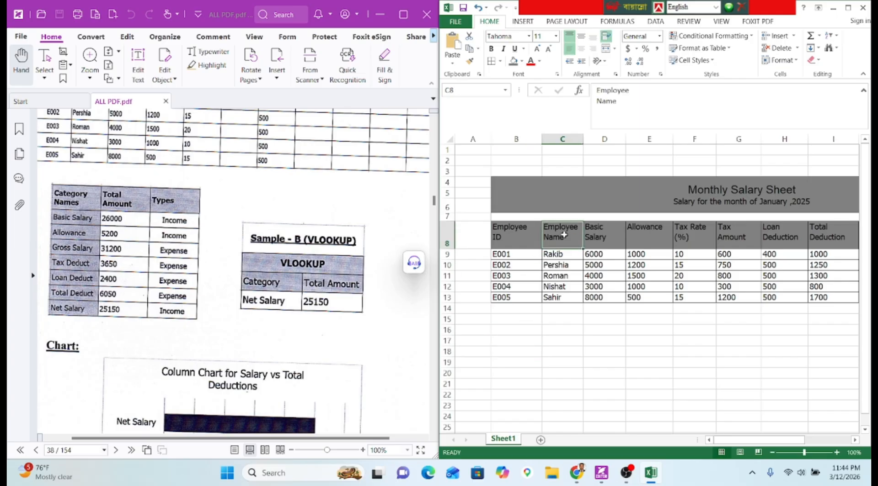
left_click_drag(564, 245, 565, 243)
left_click_drag(765, 439, 734, 437)
left_click(519, 340)
key("ctrl+c")
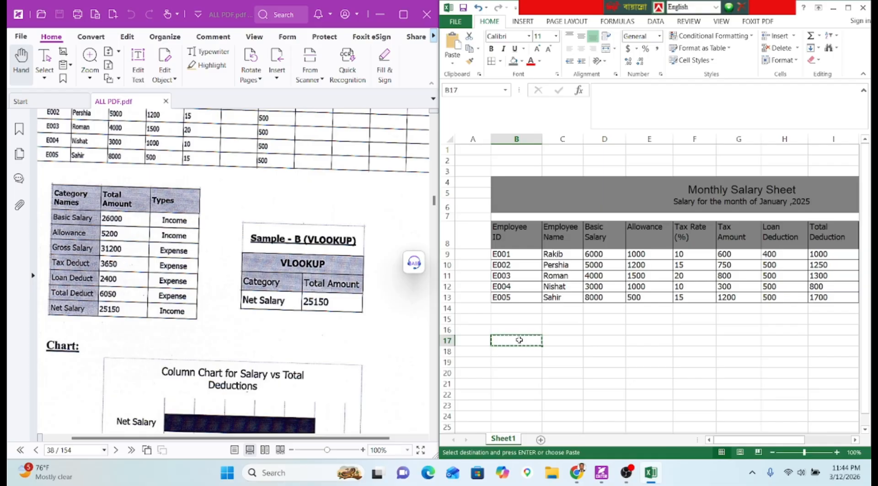
left_click(567, 352)
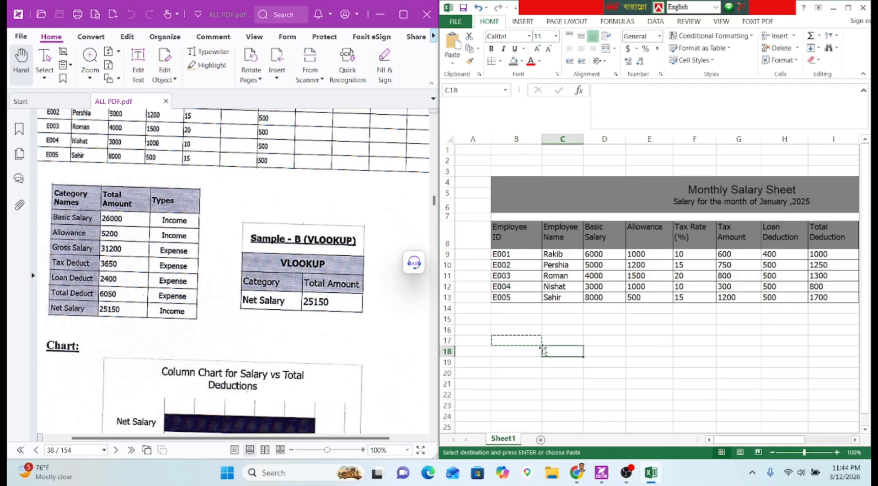
left_click(482, 352)
left_click(532, 342)
left_click(528, 351)
Enter the two-line headers Category Names, Total Amount and Types in B17:D17.
double_click(533, 343)
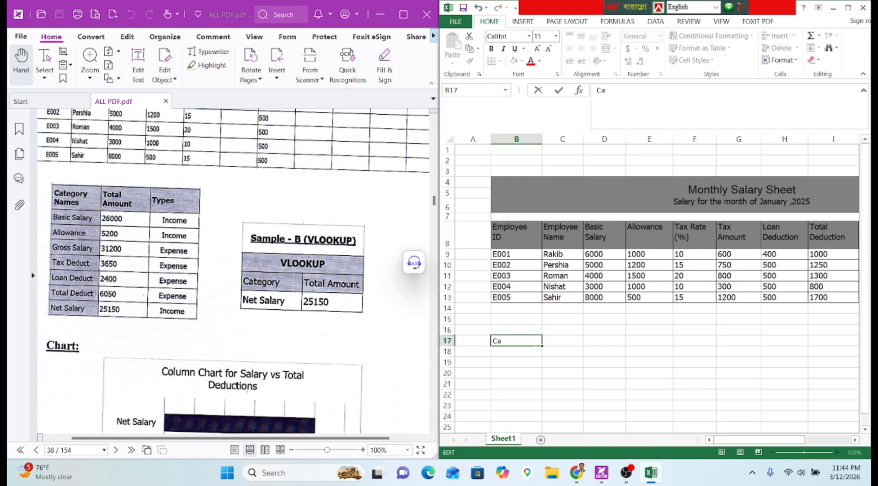
key("alt+Return")
type("Name")
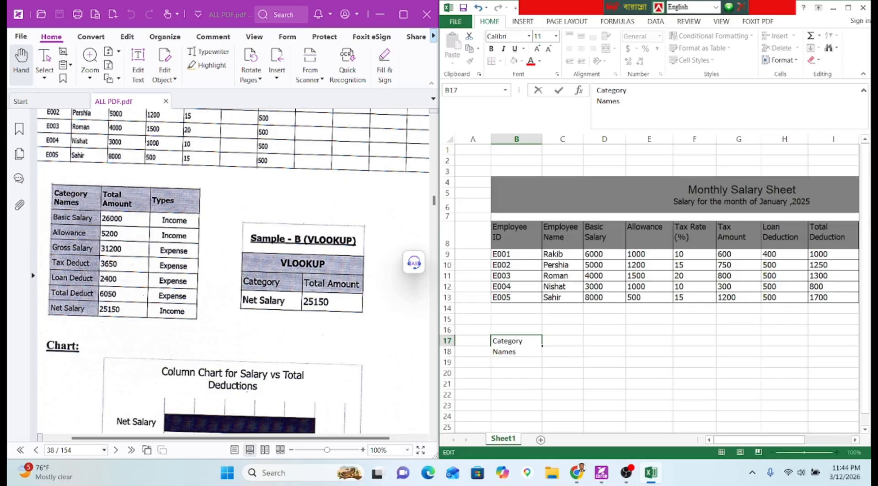
type("s")
key("Tab")
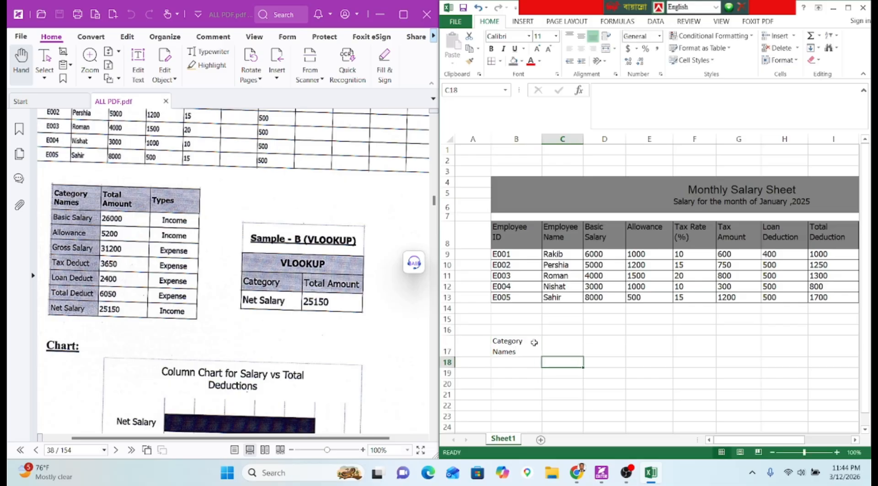
type("Tot")
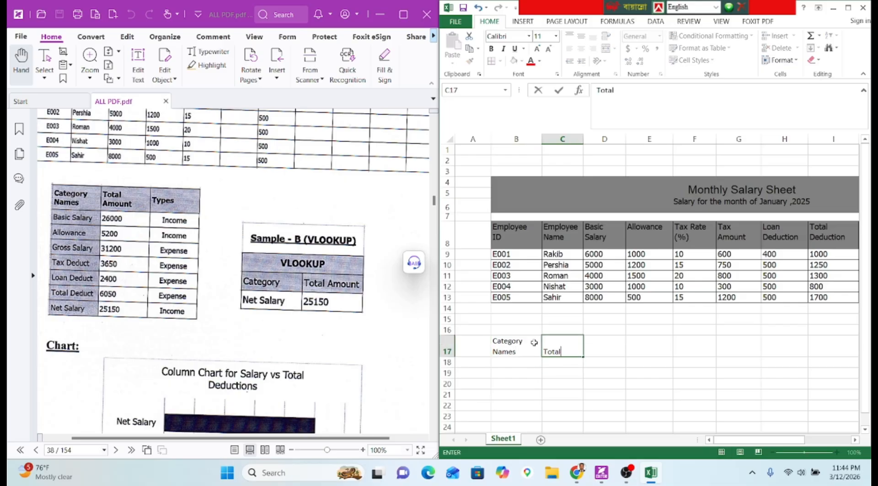
type("al")
key("alt+Return")
type("Amount")
key("Tab")
type("Typesa")
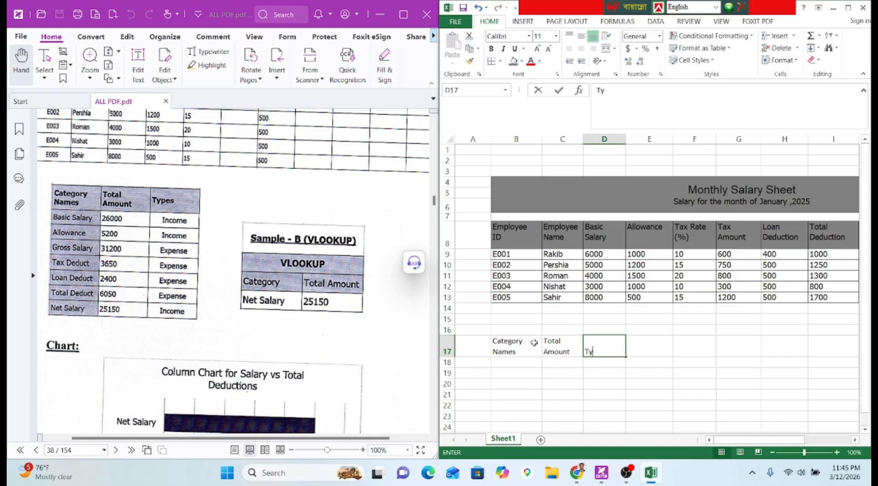
key("Return")
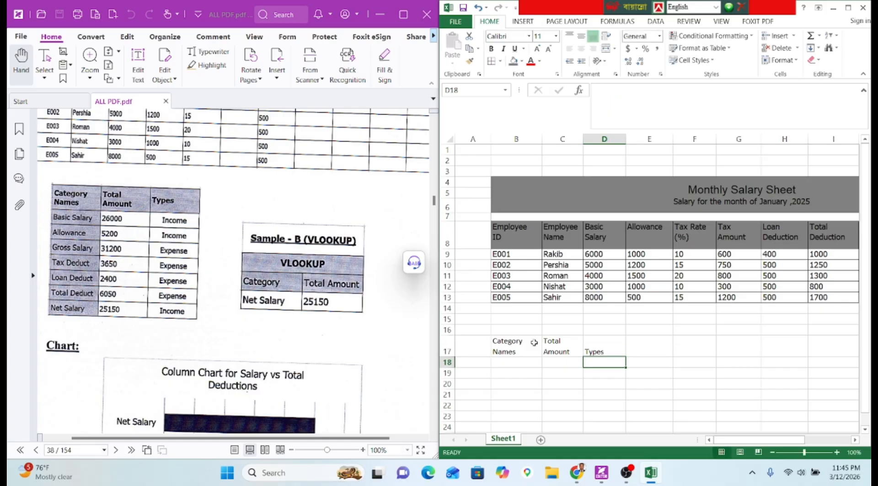
Give B17:D17 dark grey fill, borders, Tahoma font and top alignment.
left_click_drag(523, 345, 614, 350)
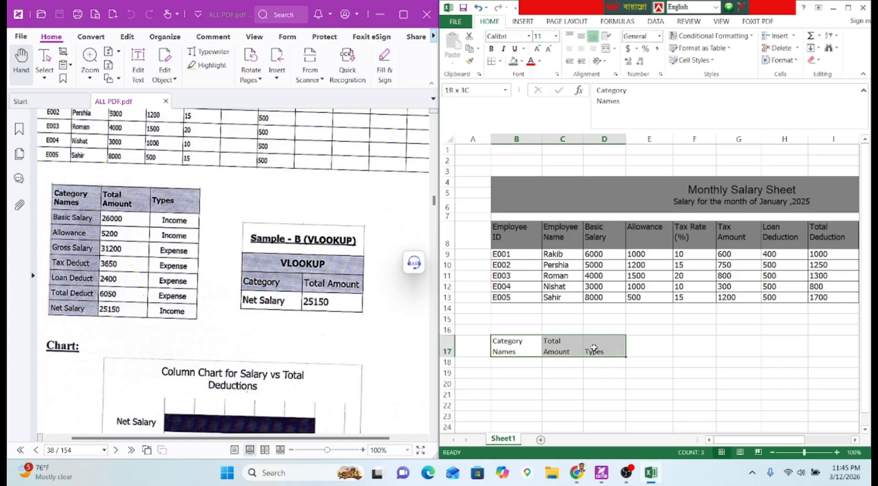
left_click(511, 61)
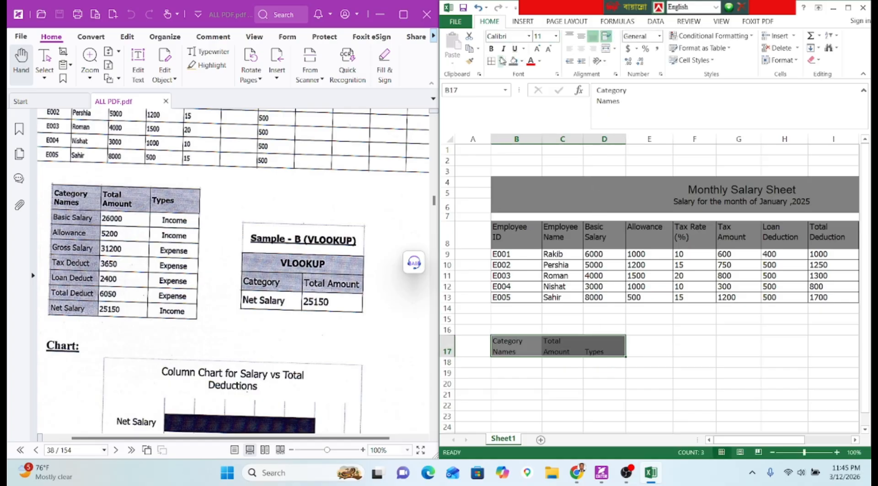
left_click(493, 61)
left_click(506, 36)
type("Tot")
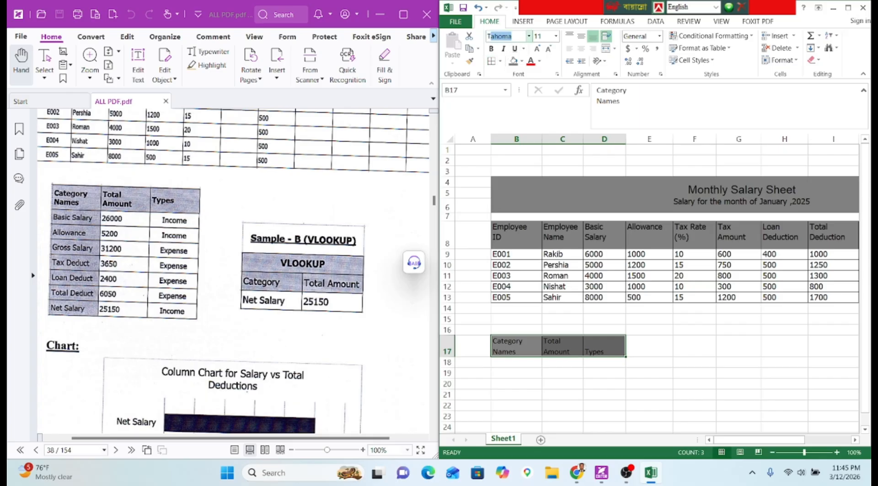
type("a")
key("Return")
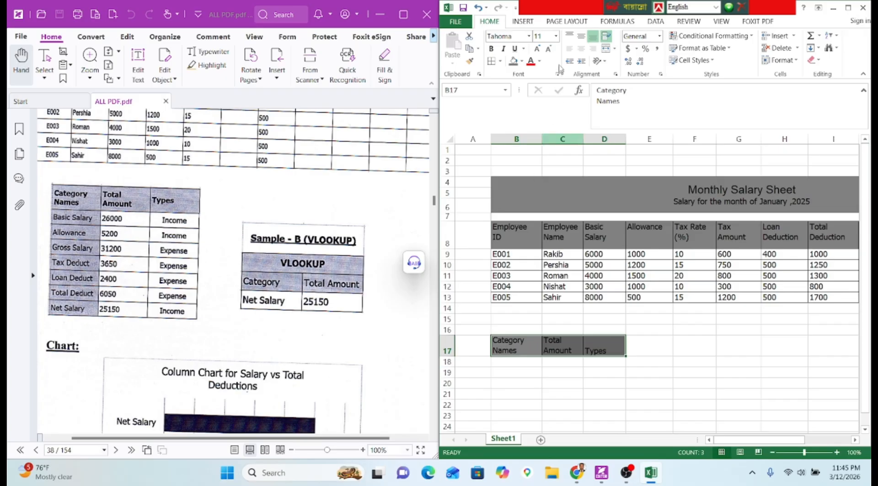
left_click(569, 37)
left_click(569, 39)
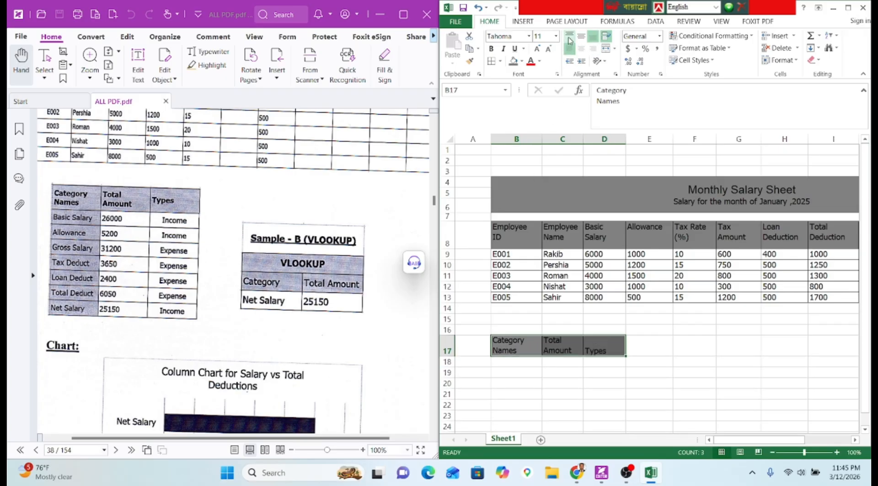
left_click(570, 36)
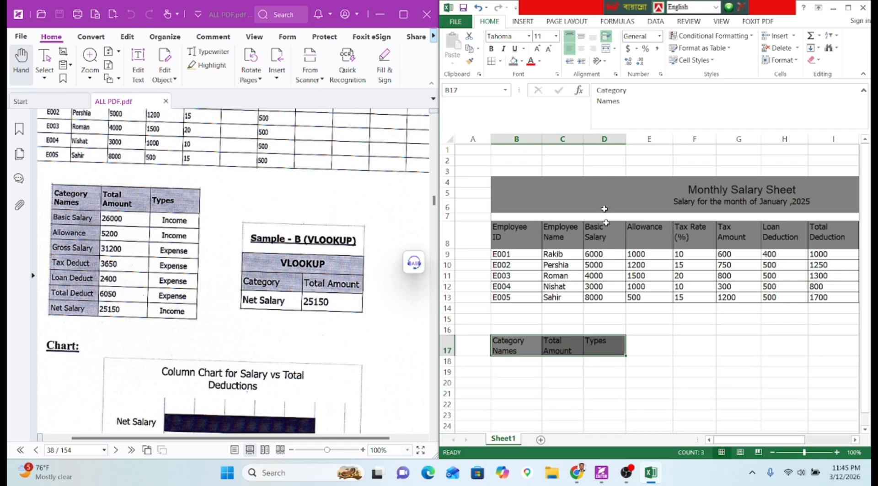
left_click(610, 381)
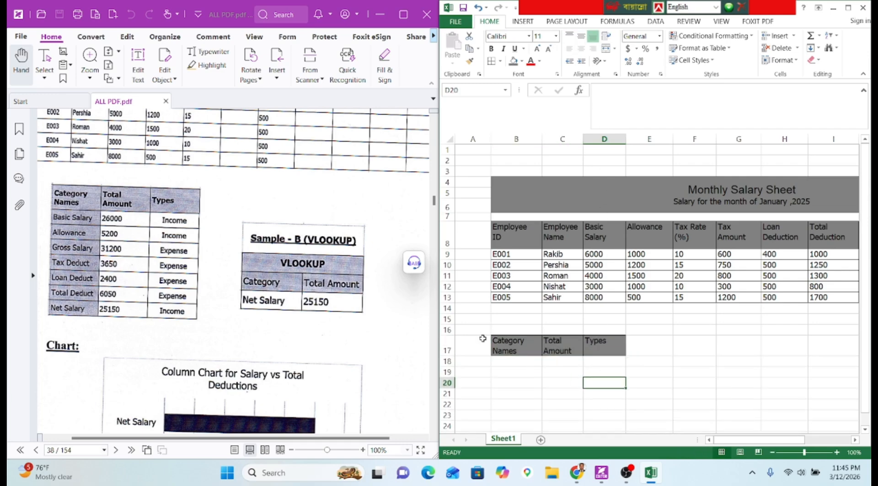
Add all borders to the empty body cells B18:D24.
left_click(510, 359)
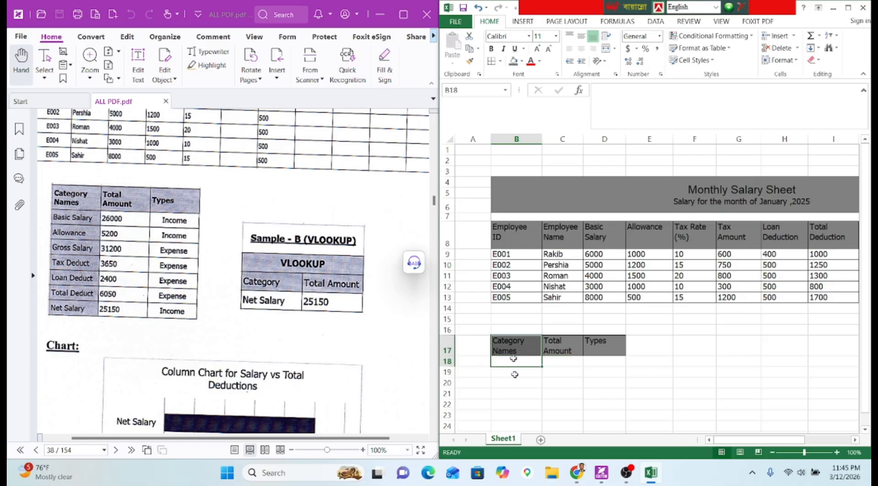
left_click_drag(514, 362, 613, 421)
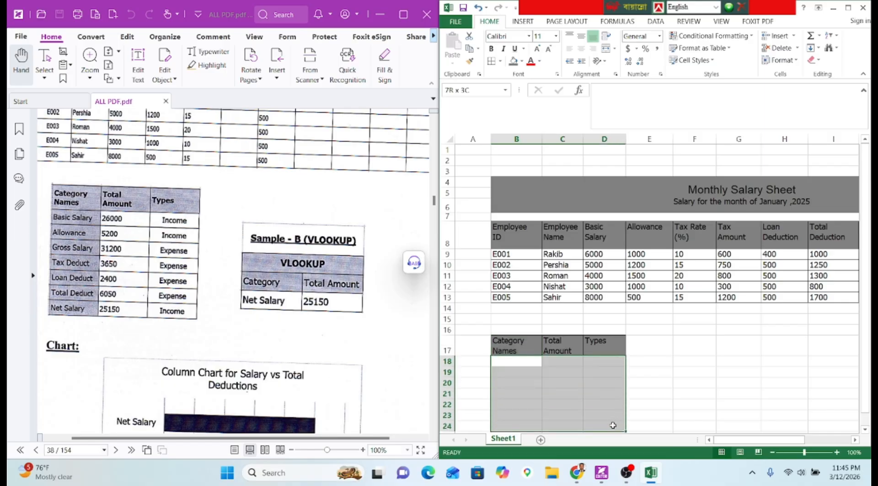
left_click_drag(505, 365, 597, 430)
left_click(491, 60)
left_click(682, 367)
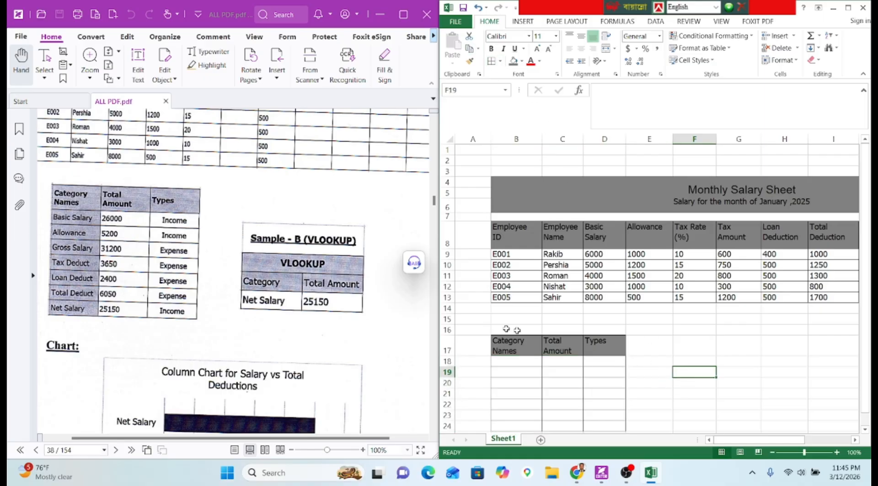
Set the body cells below the headers to the Tahoma font.
left_click_drag(503, 341, 599, 371)
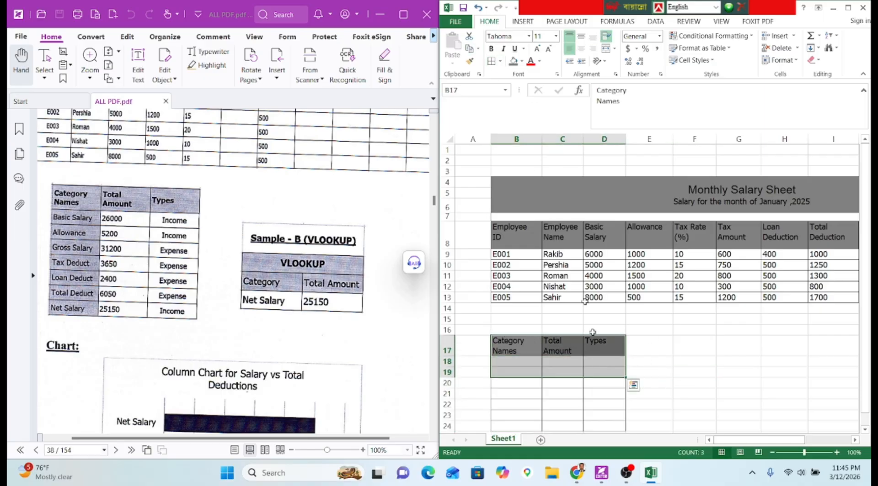
left_click(732, 371)
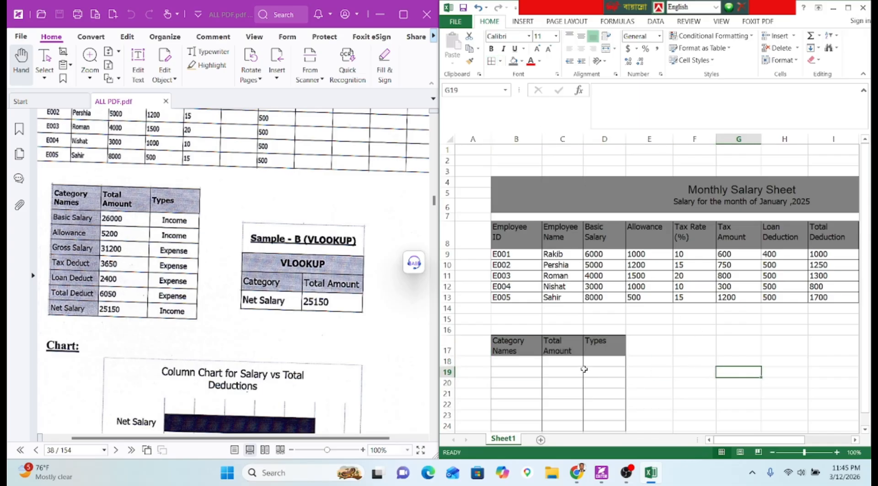
left_click_drag(526, 362, 605, 381)
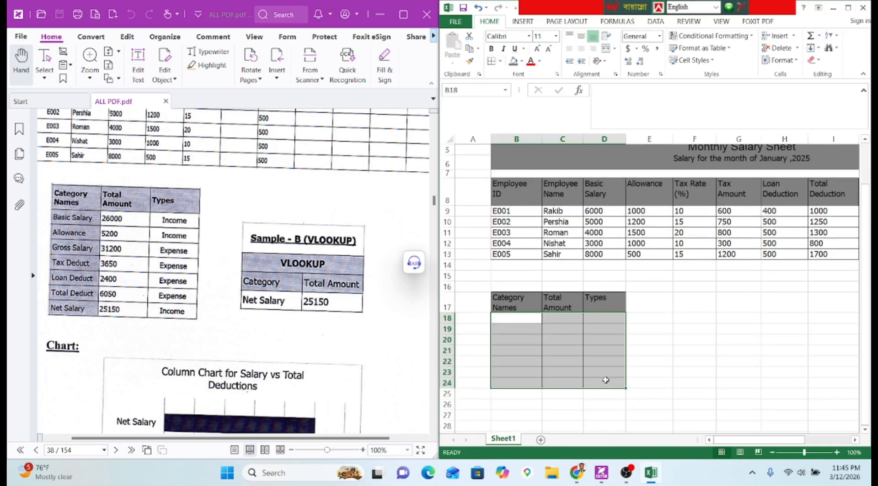
left_click(529, 36)
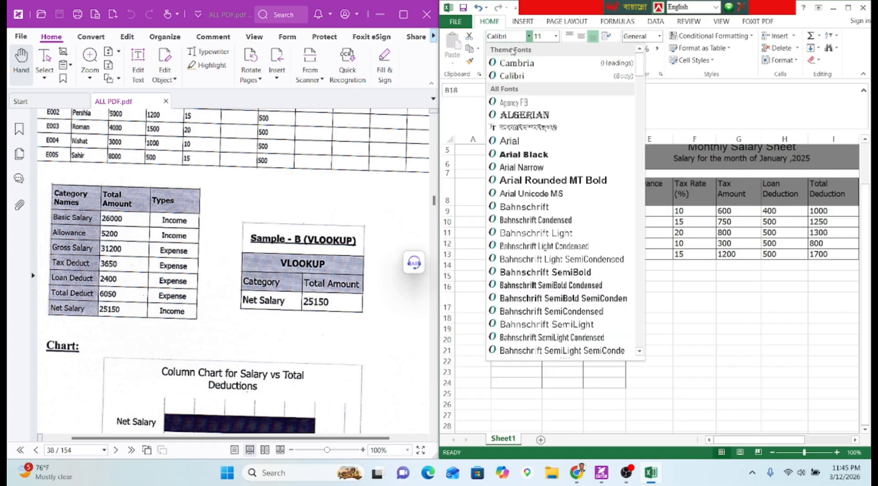
key("BackSpace")
key("BackSpace")
key("BackSpace")
key("BackSpace")
key("BackSpace")
key("BackSpace")
type("T")
key("Return")
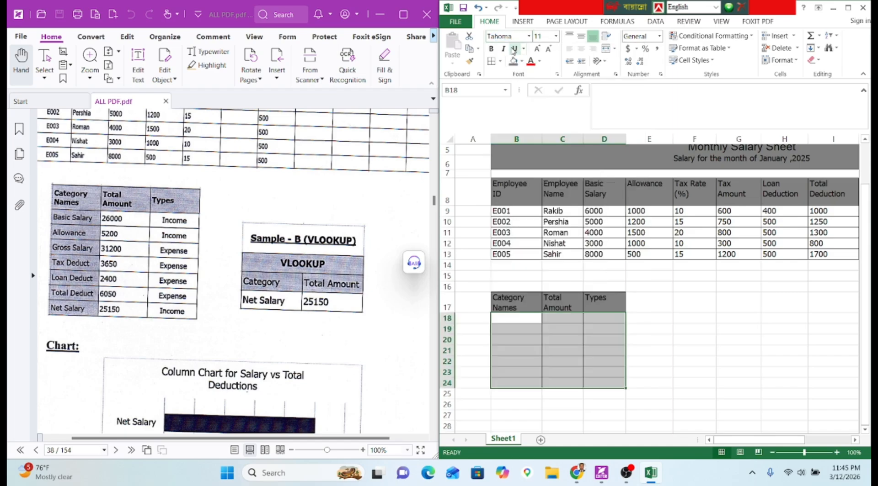
Select the Category Names cells B18 through B24.
scroll(83, 239, "up", 7)
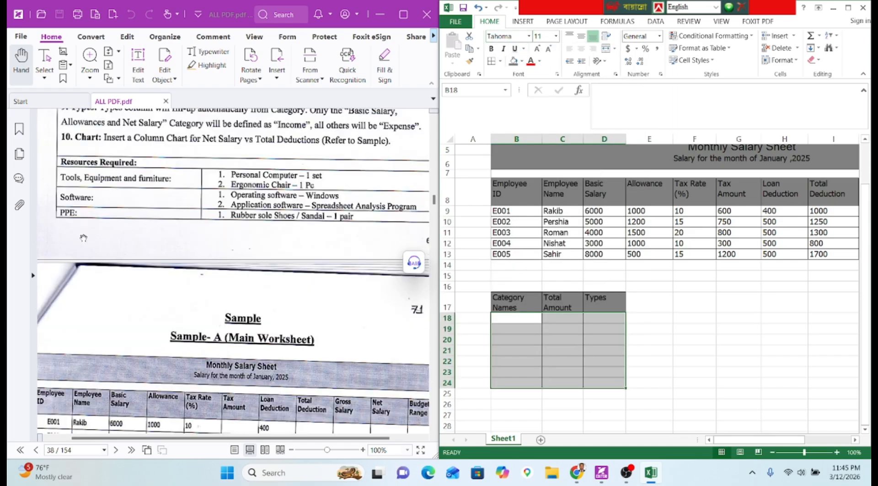
scroll(83, 238, "up", 4)
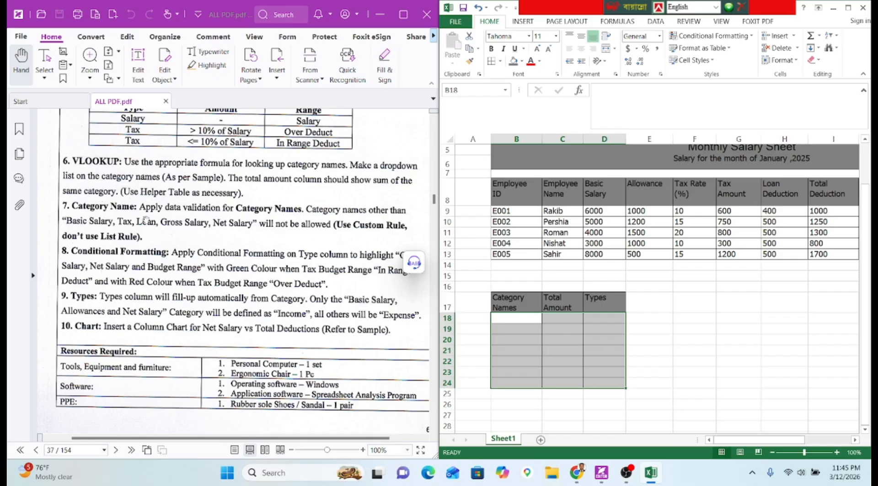
scroll(167, 218, "down", 10)
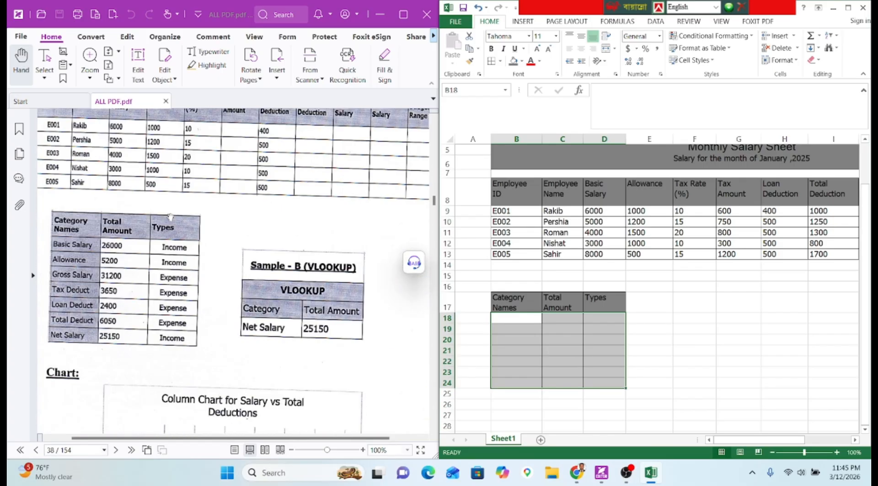
left_click(527, 322)
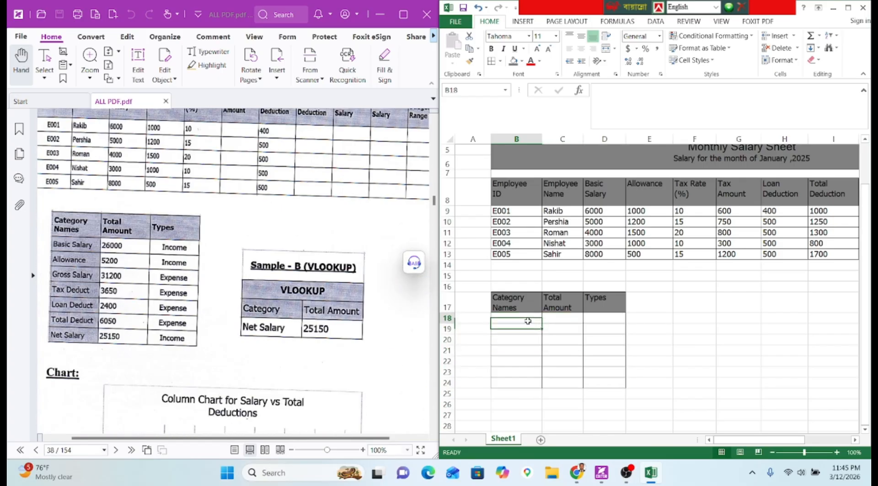
left_click_drag(528, 322, 527, 386)
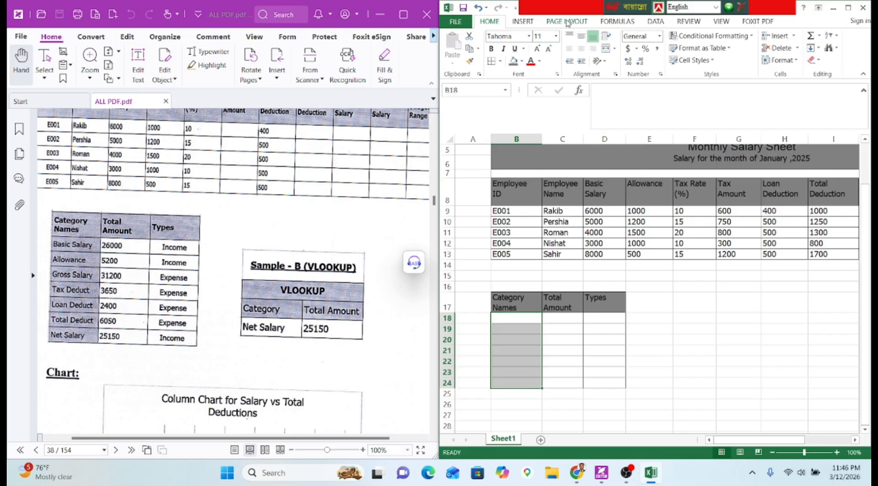
Top-align B18:B24 and start a Custom data validation rule for them.
left_click(568, 37)
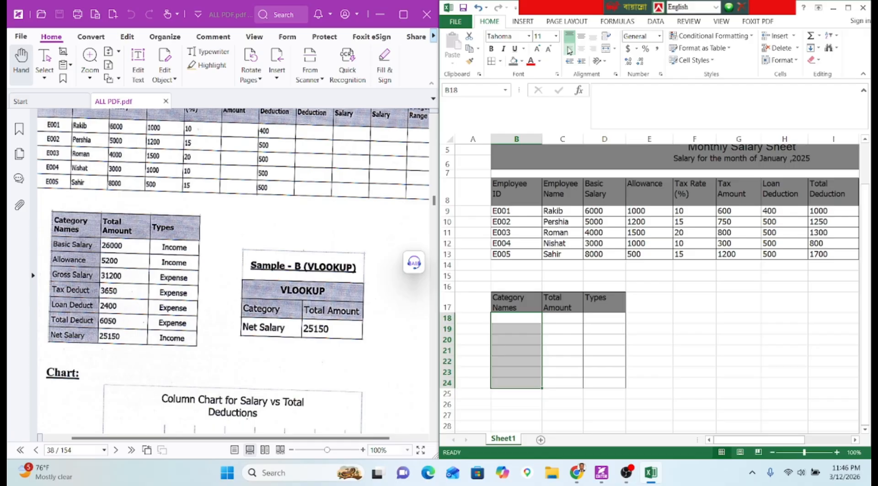
left_click(654, 22)
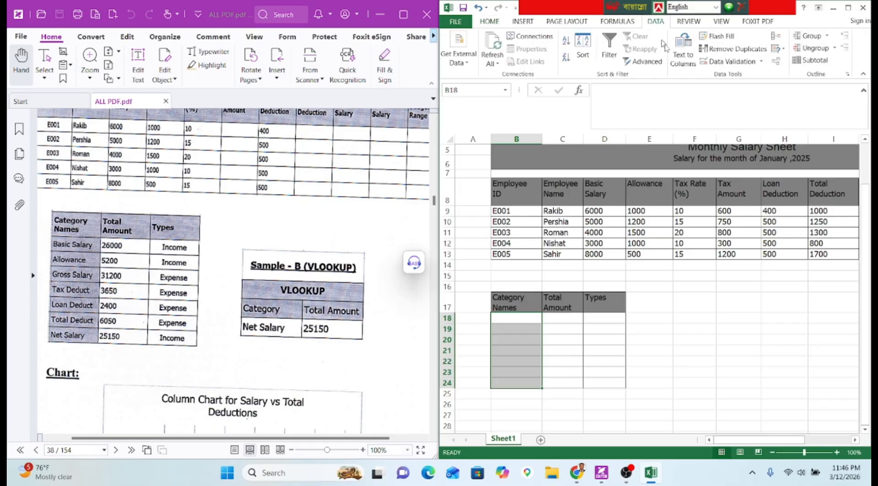
left_click(731, 61)
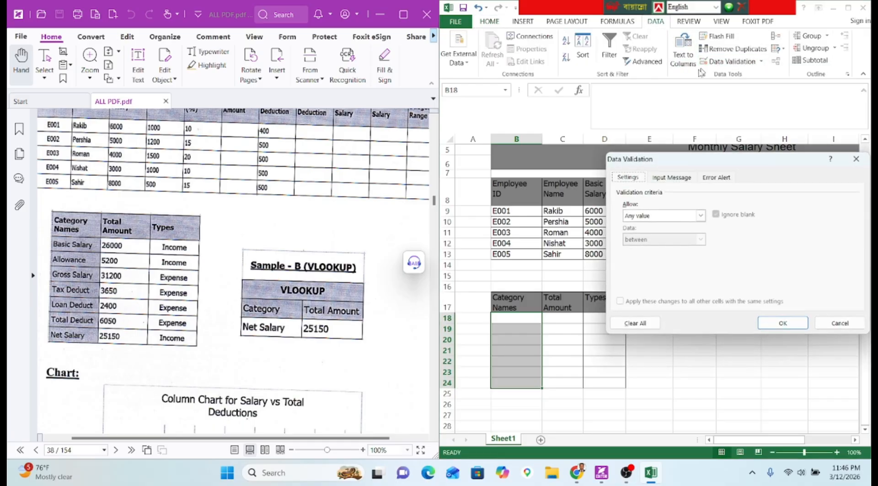
left_click(663, 216)
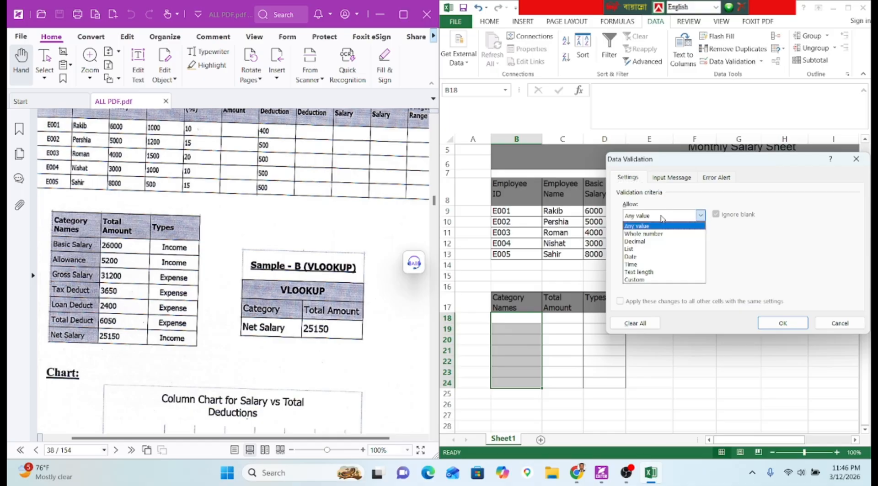
left_click(649, 280)
scroll(193, 272, "up", 10)
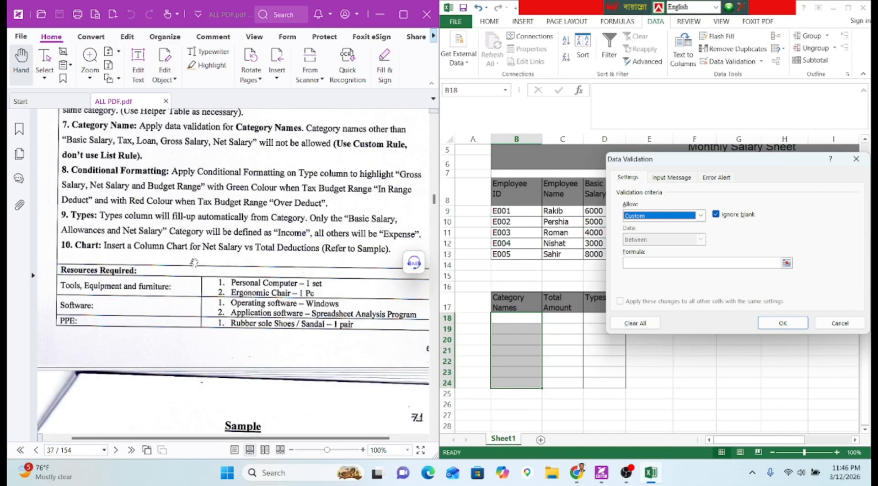
scroll(193, 262, "up", 2)
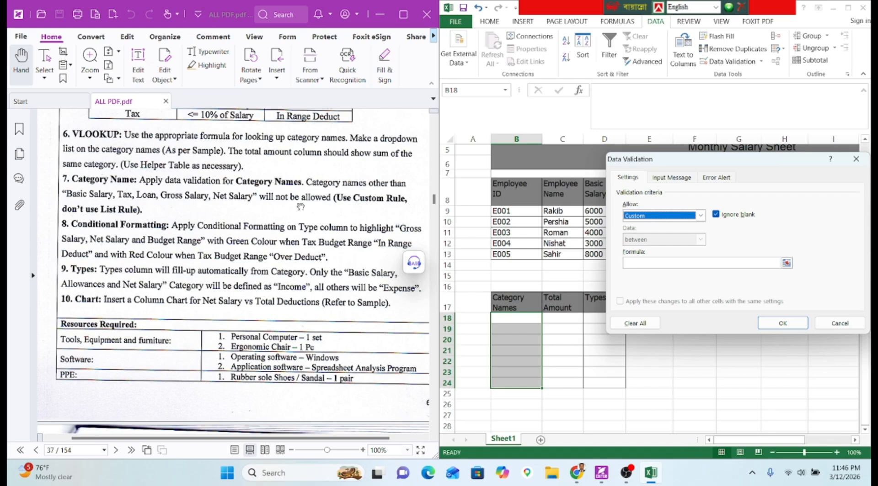
scroll(323, 192, "down", 10)
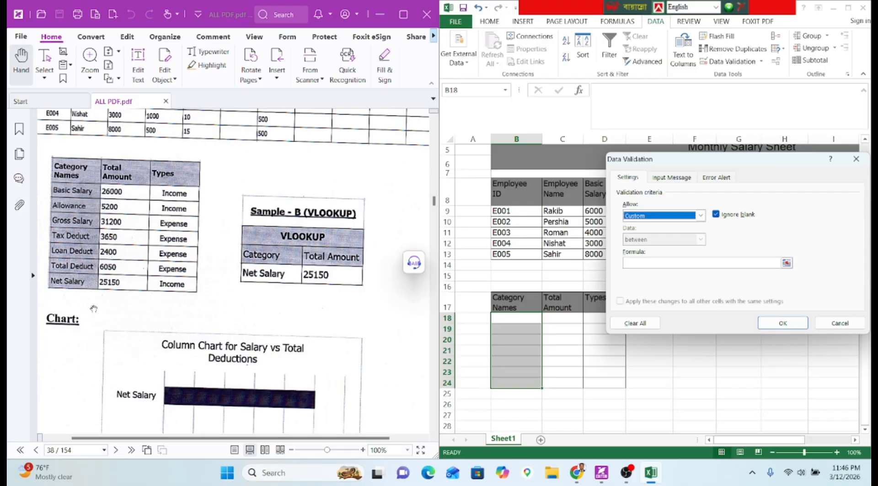
Begin the =OR( validation formula comparing B18 to Basic Salary, Allowance and Gross Salary.
left_click(623, 263)
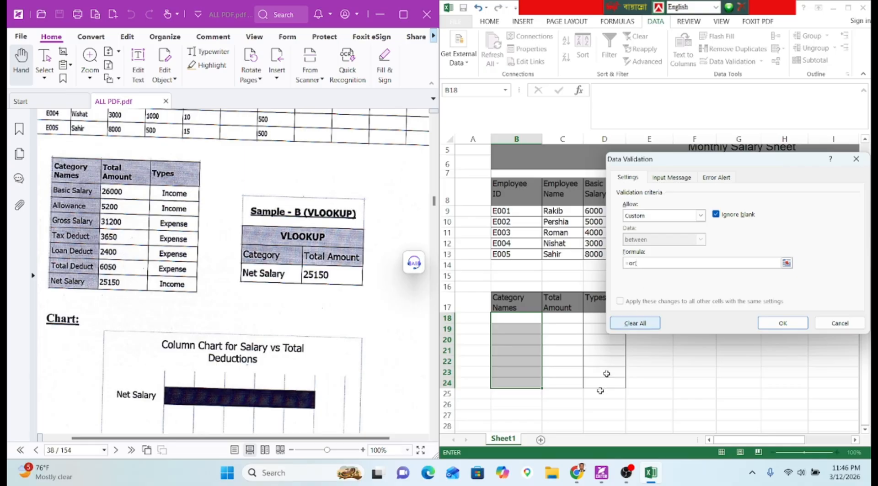
left_click(534, 319)
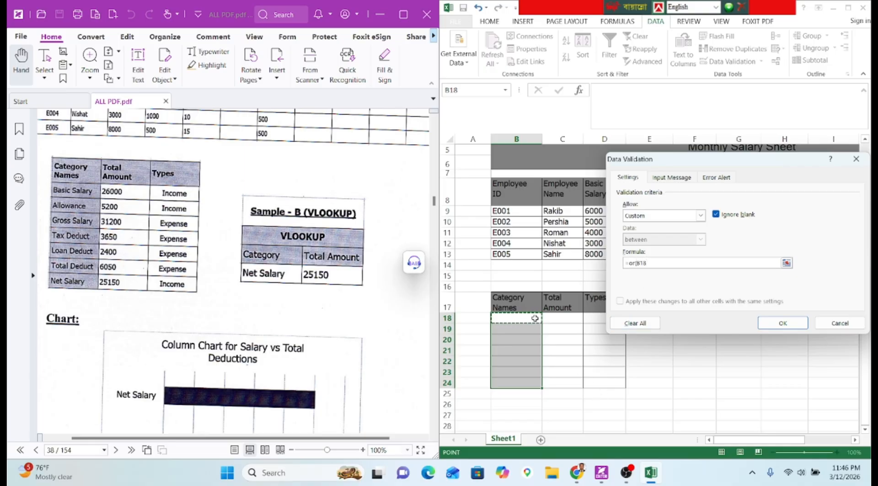
type("=\"Basic Salary\",")
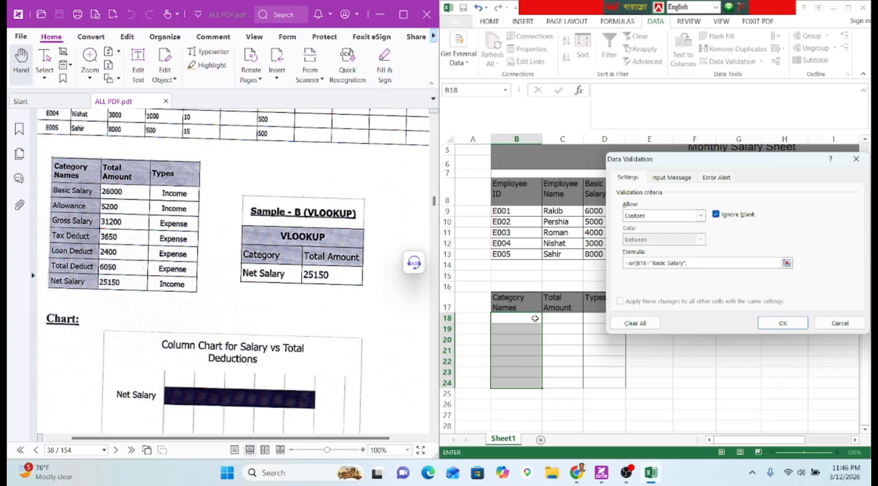
left_click(534, 318)
type("=\"Allowance\",")
left_click(534, 318)
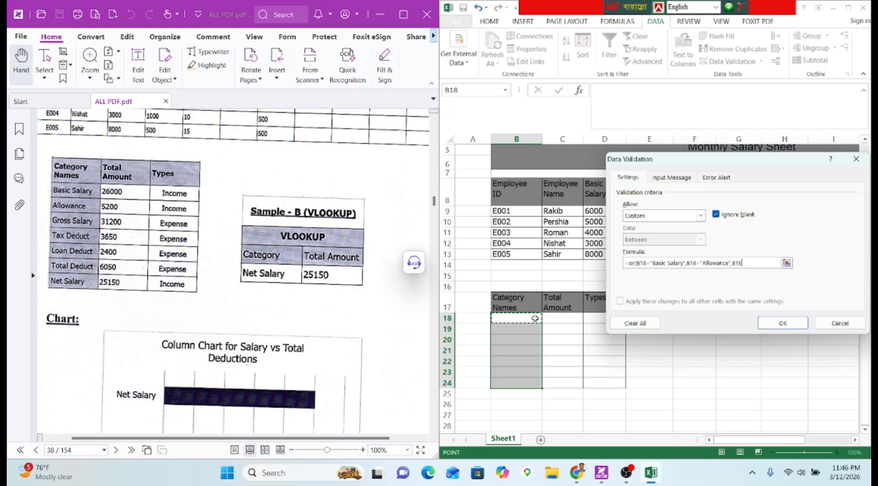
type("=\"Gros")
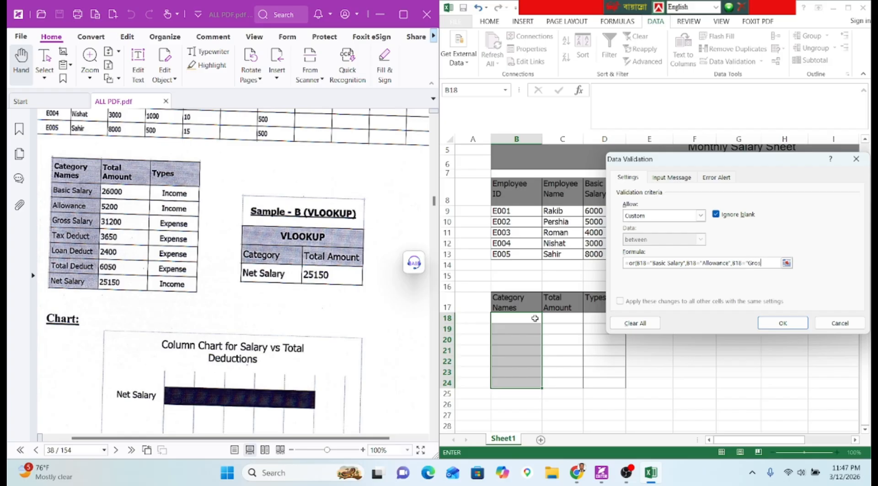
type("s Salary\",")
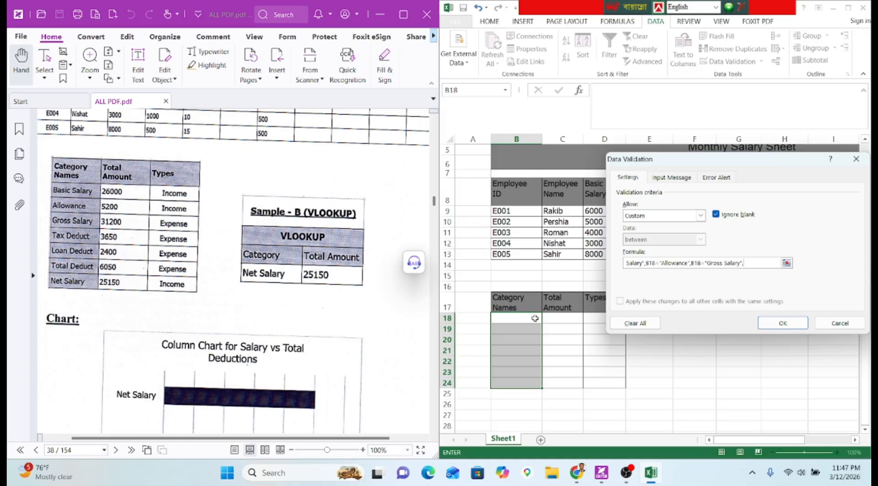
Add Tax Deduct, Loan Deduct, Total Deduct and Net Salary comparisons and apply the rule.
left_click(507, 317)
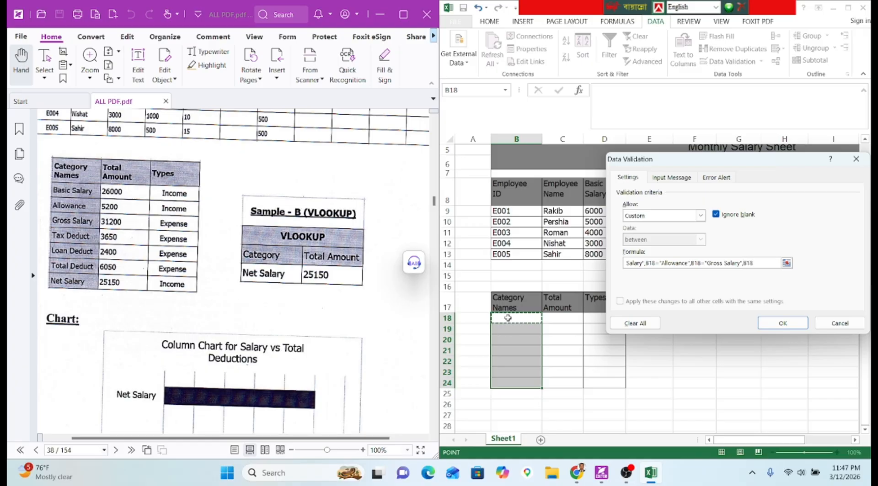
type("=\"Tax Deduct\",")
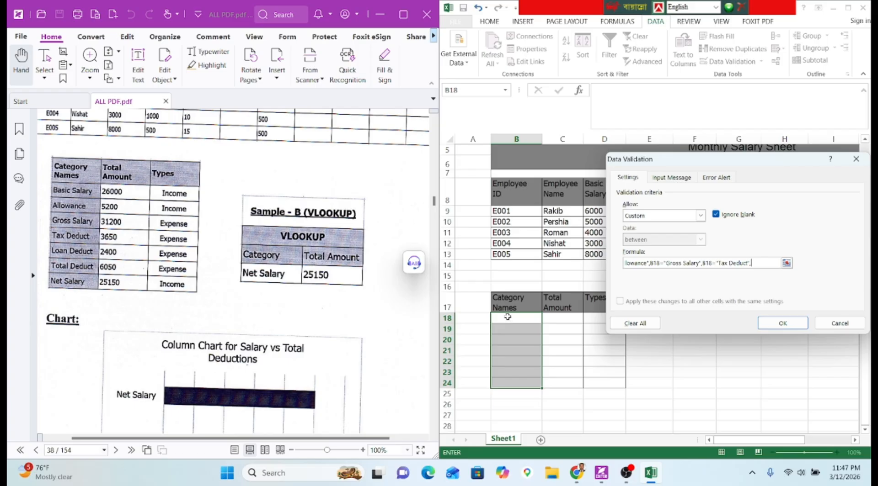
left_click(508, 317)
type("=\"Loan ")
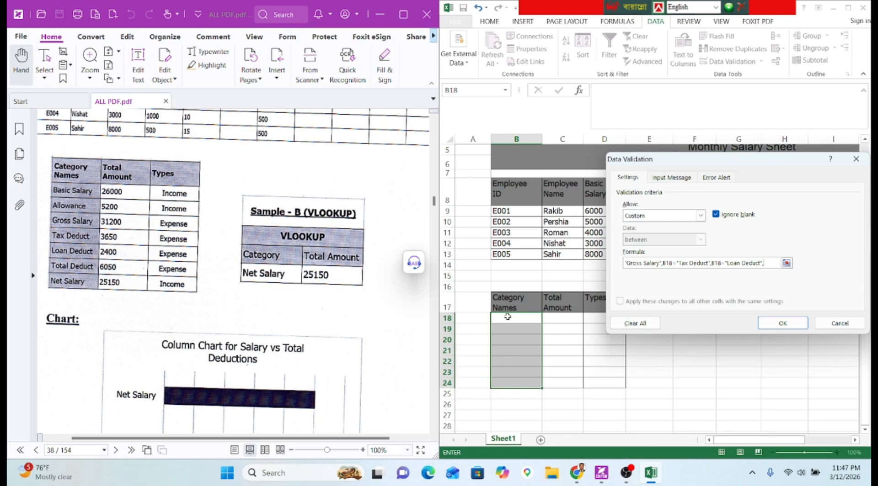
type("Deduct\",")
left_click(508, 317)
type("=\"")
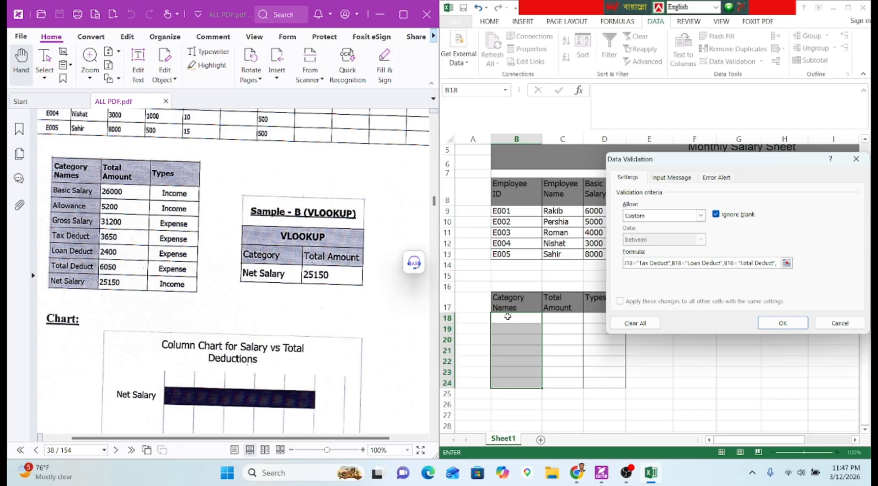
type("Total Deduct\",")
left_click(508, 317)
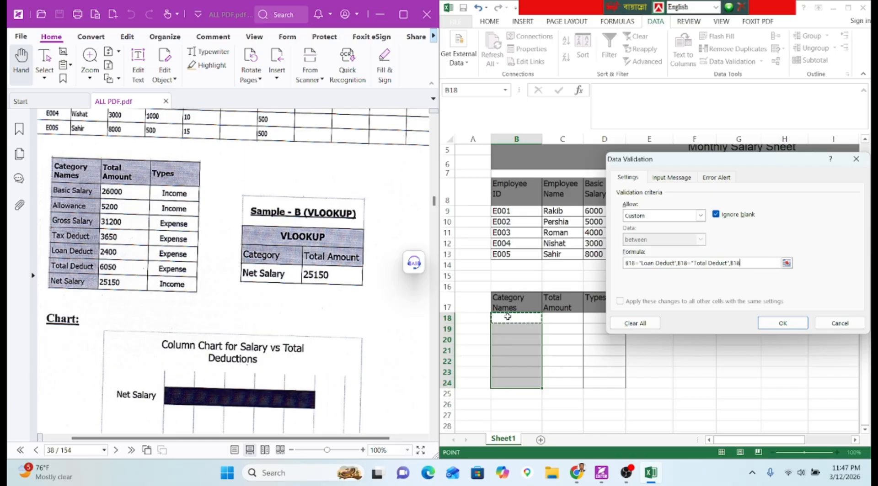
type("=\"Net Salary\")")
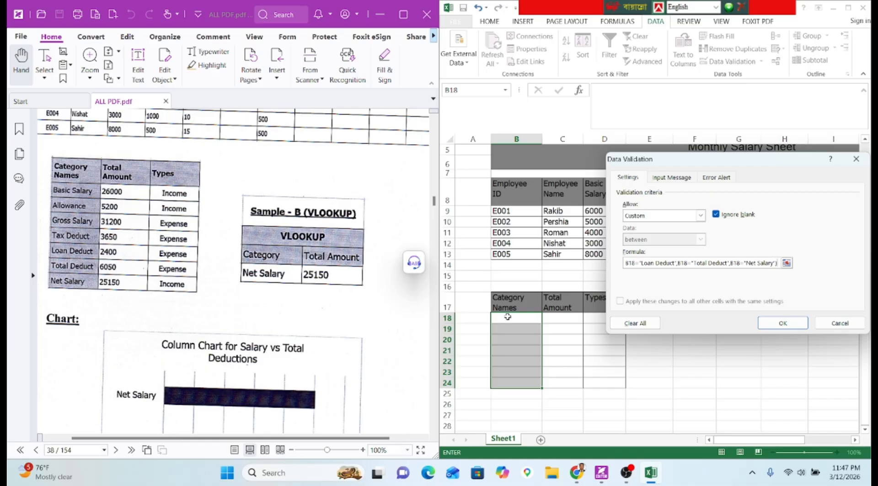
key("Return")
Enter Basic Salary, Allowance, Gross Salary and Tax Deduct in B18:B21.
left_click(507, 316)
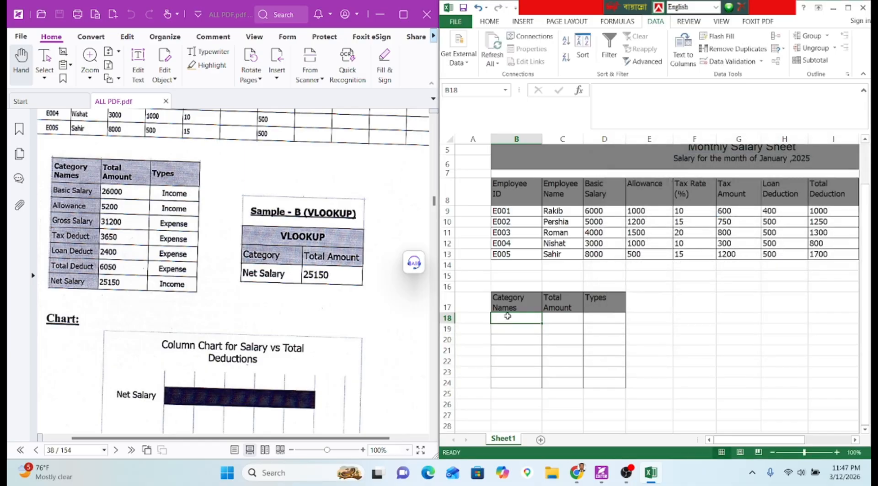
type("Bas")
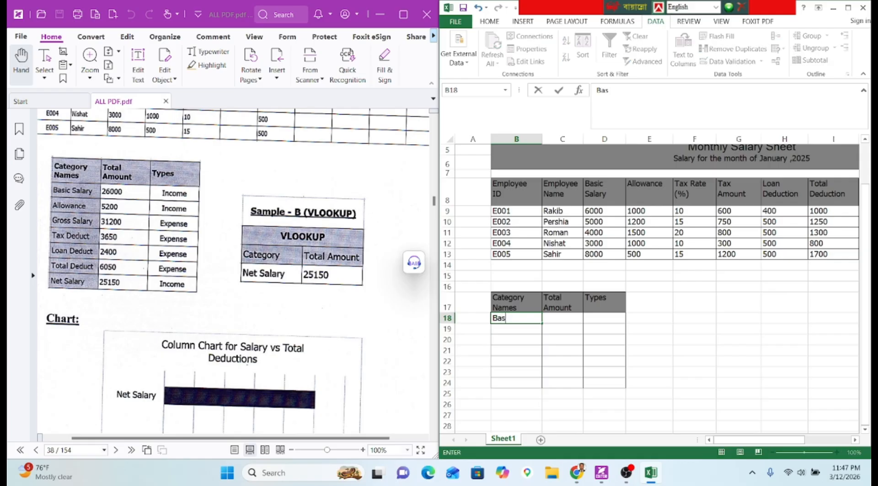
type("ic Salary")
key("Return")
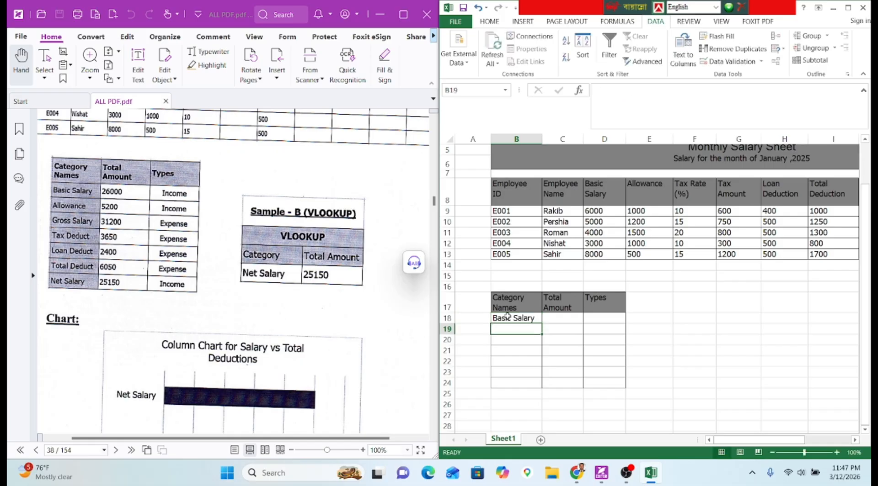
type("Allo")
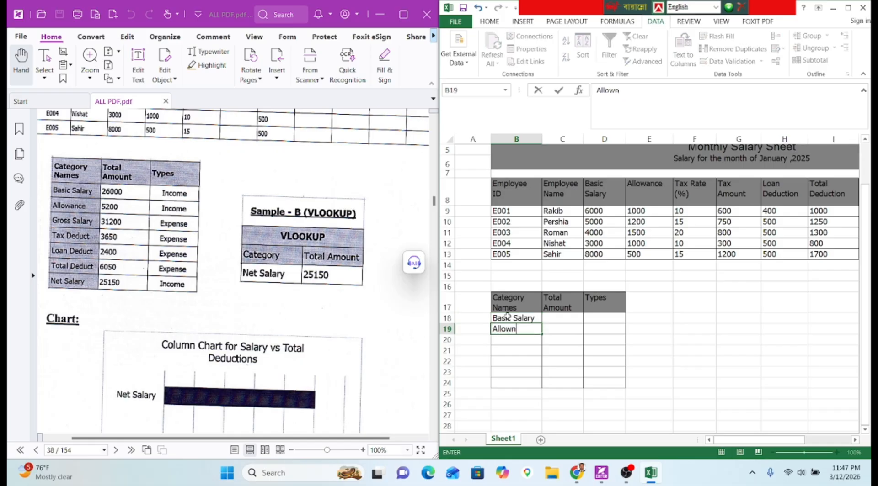
type("wanc")
key("BackSpace")
type("nce")
key("Return")
type("G")
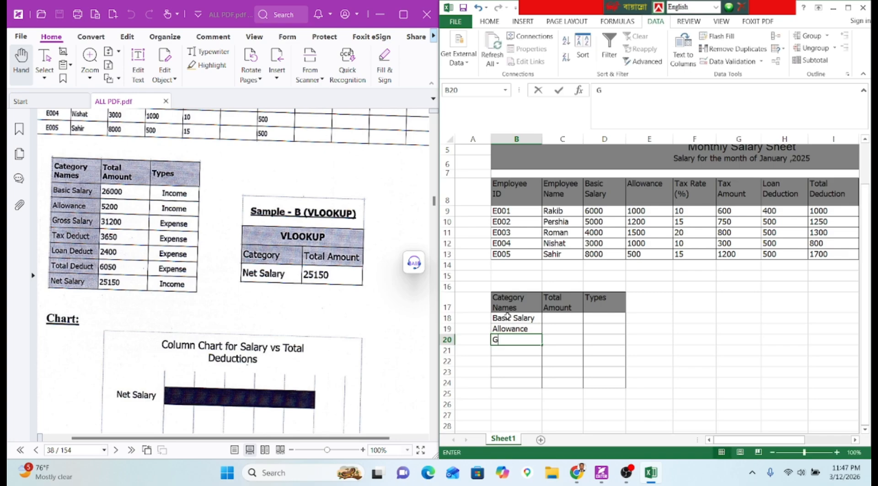
type("ross ")
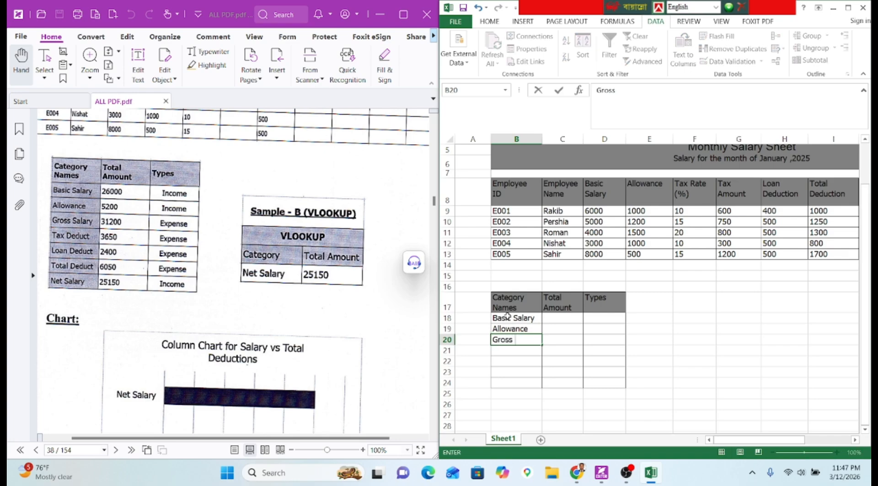
type("Salary")
key("Return")
type("Tax Deduct")
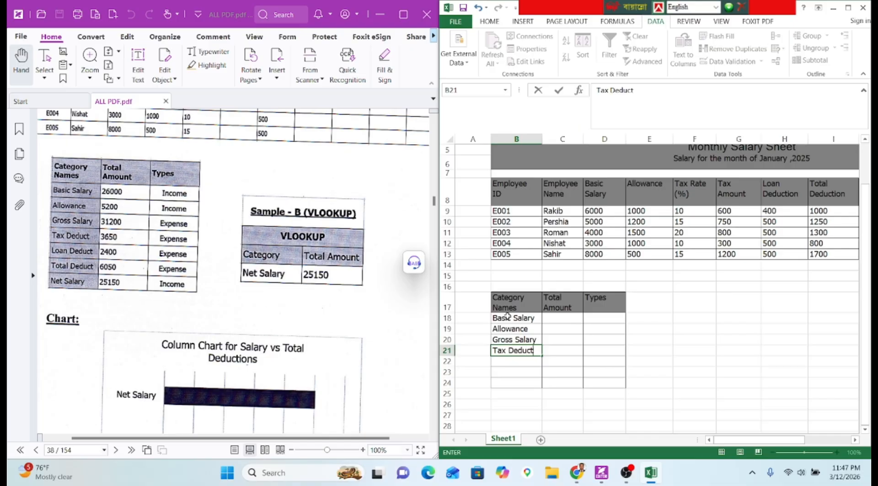
key("Return")
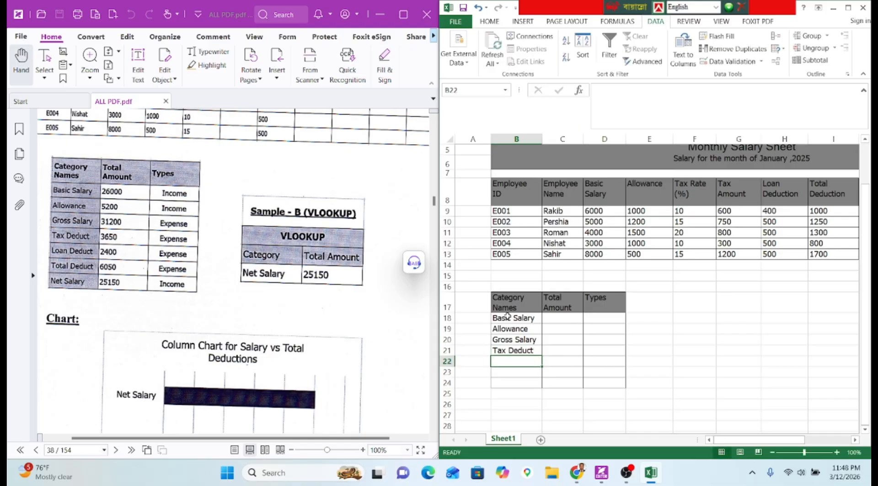
Enter Loan Deduct, Total Deduct and Net Salary, retrying after the validation warning.
type("Loan Ded")
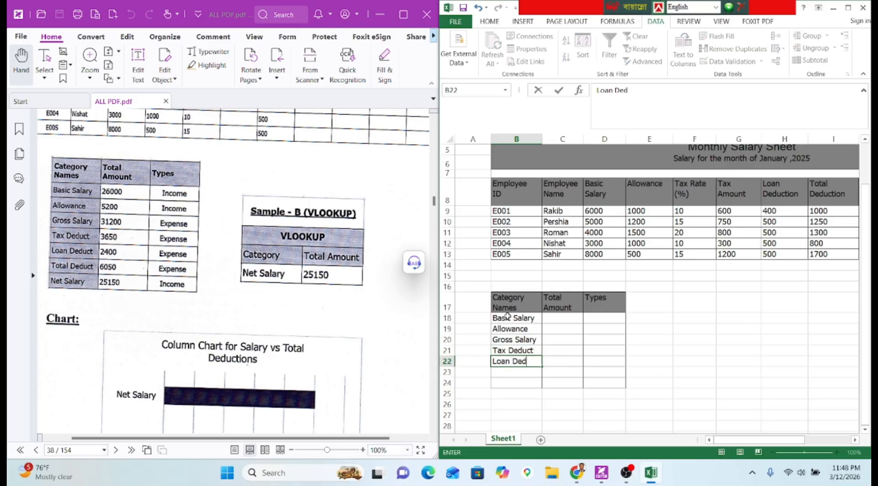
type("uct")
key("Return")
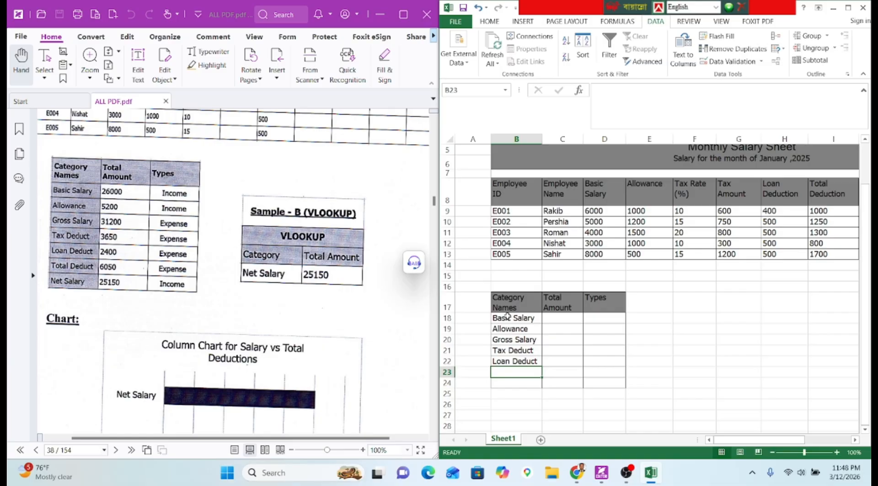
type("Total De")
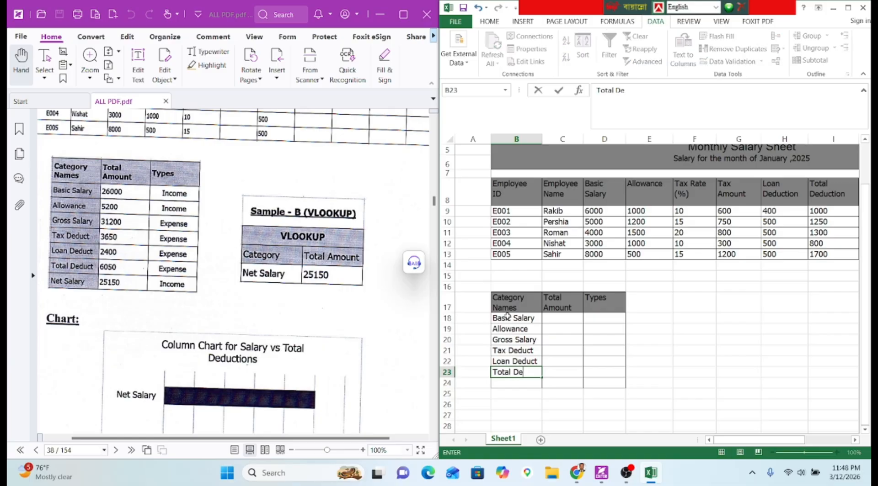
type("duct")
key("Return")
type("N")
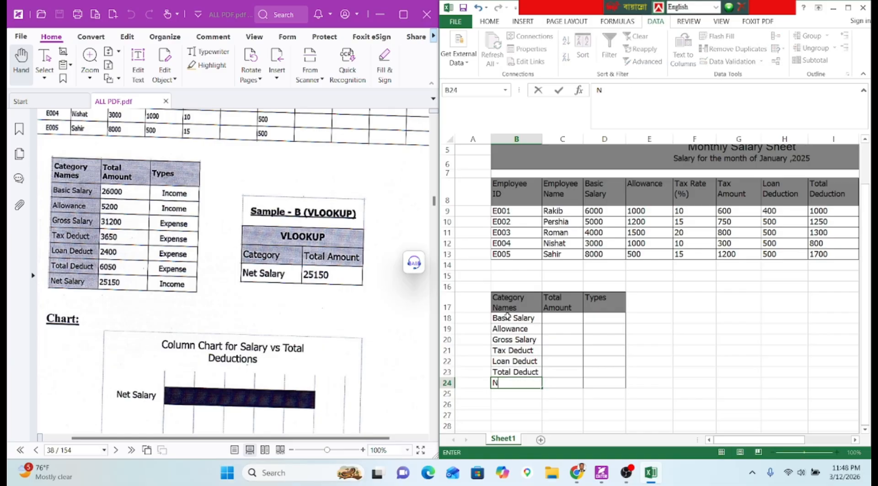
type("et")
key("Return")
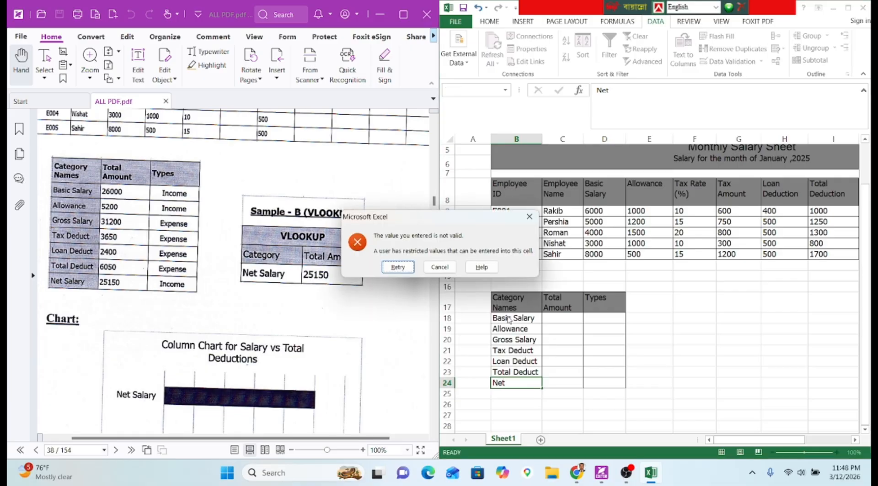
key("Return")
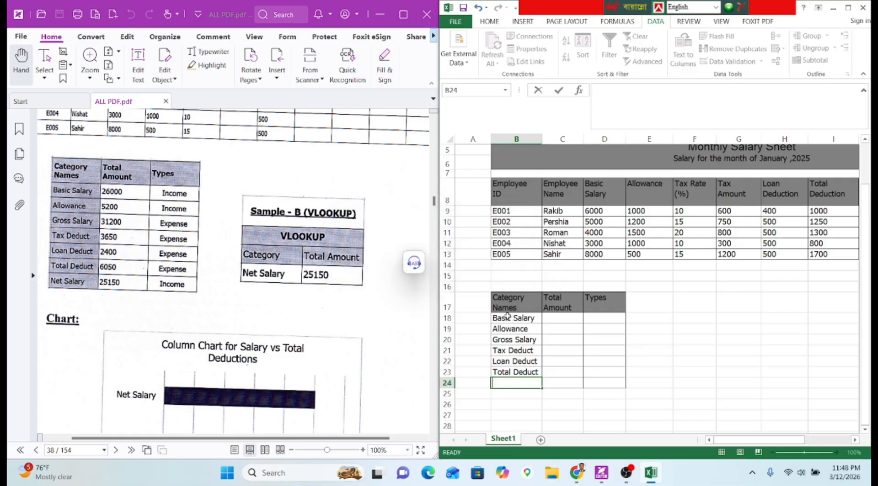
key("Right")
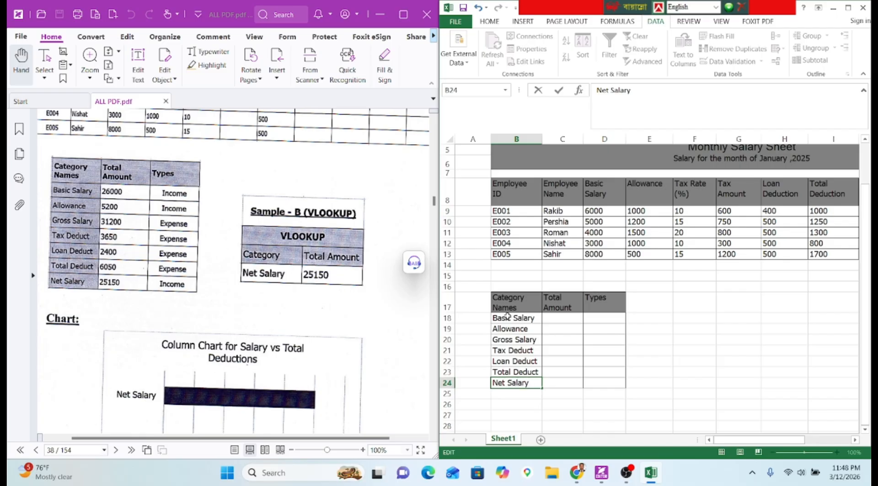
type("Salary")
key("Return")
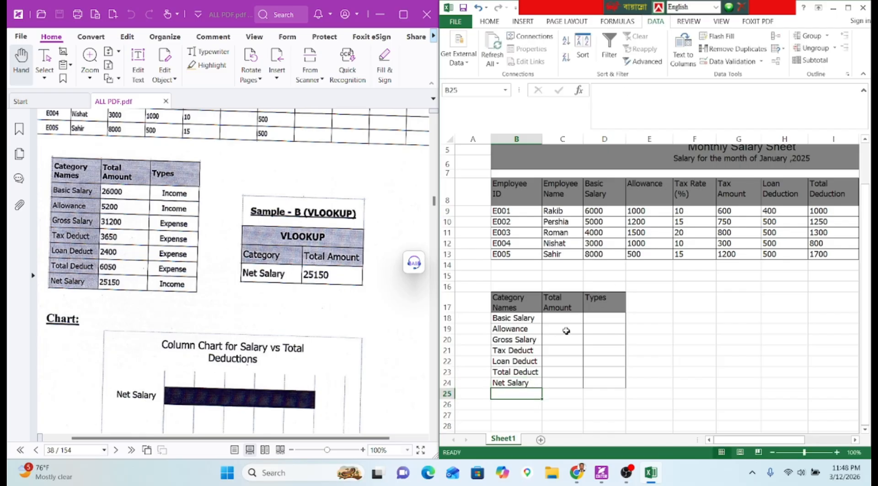
Shade B18:B24 with the header grey and make rows 18–24 taller.
left_click_drag(520, 320, 520, 384)
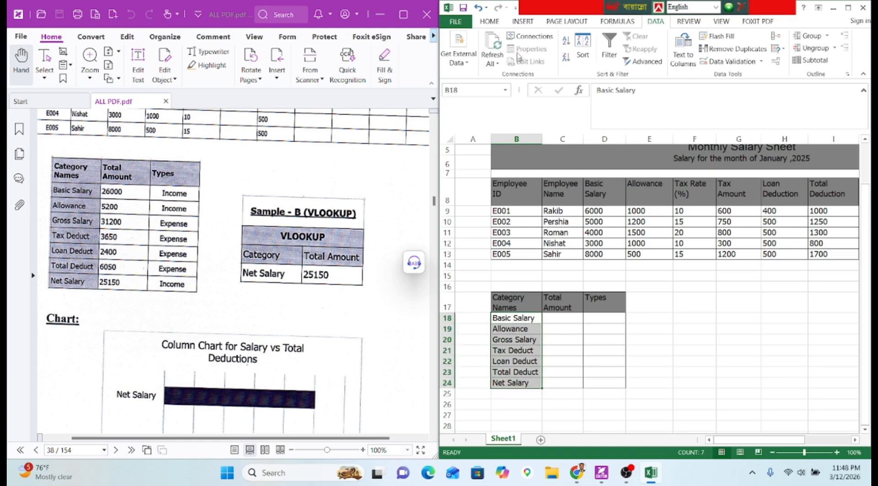
left_click(490, 21)
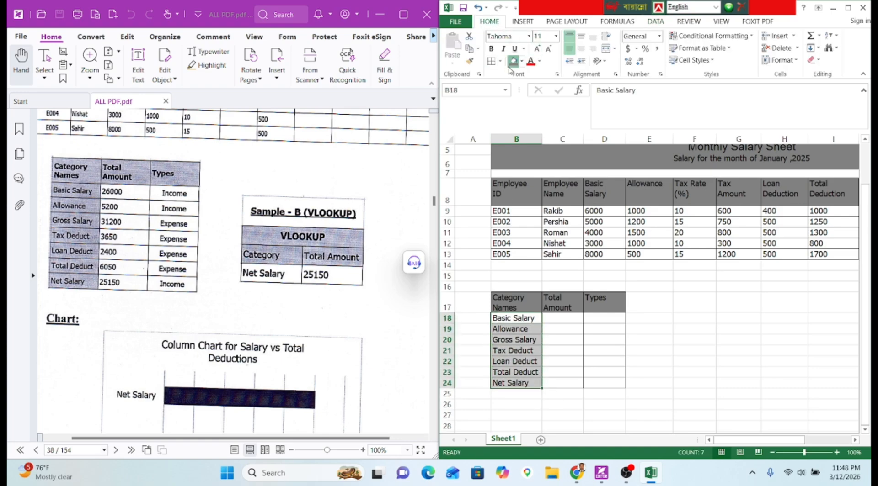
left_click(512, 61)
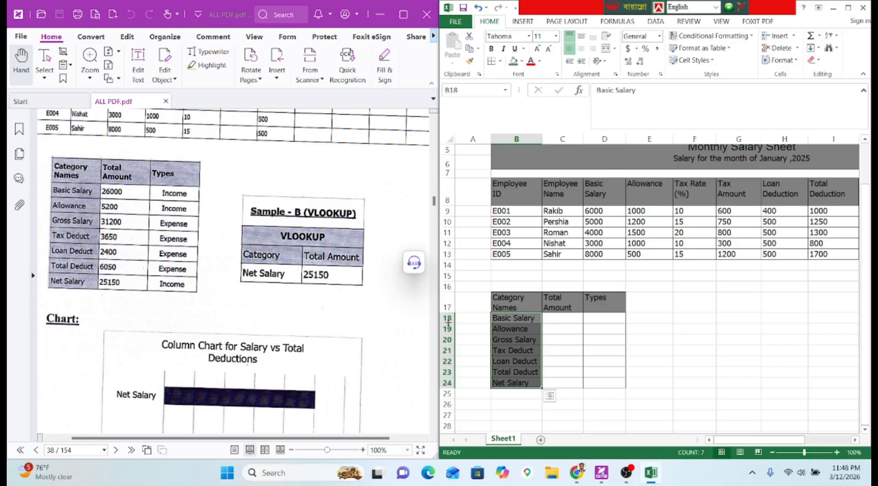
left_click_drag(442, 324, 447, 399)
left_click(549, 323)
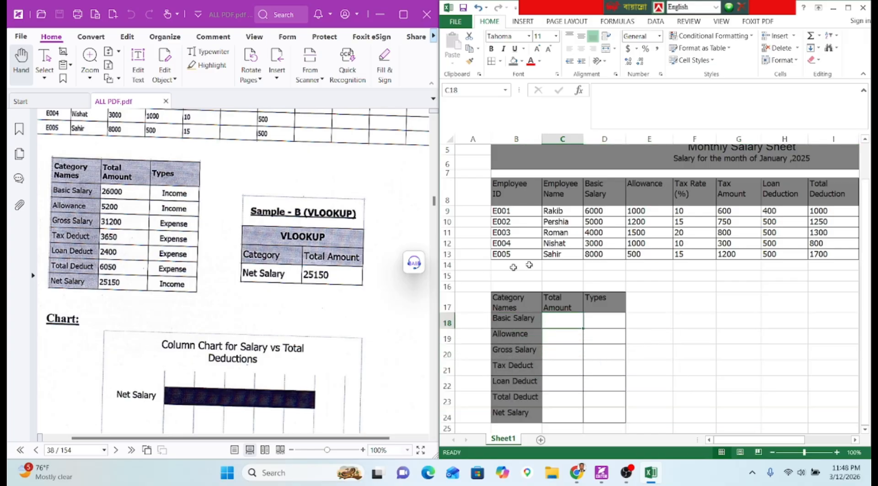
Total Basic Salary (D9:D13) in C18 and Allowance (E9:E13) in C19 with SUM.
type("=sum")
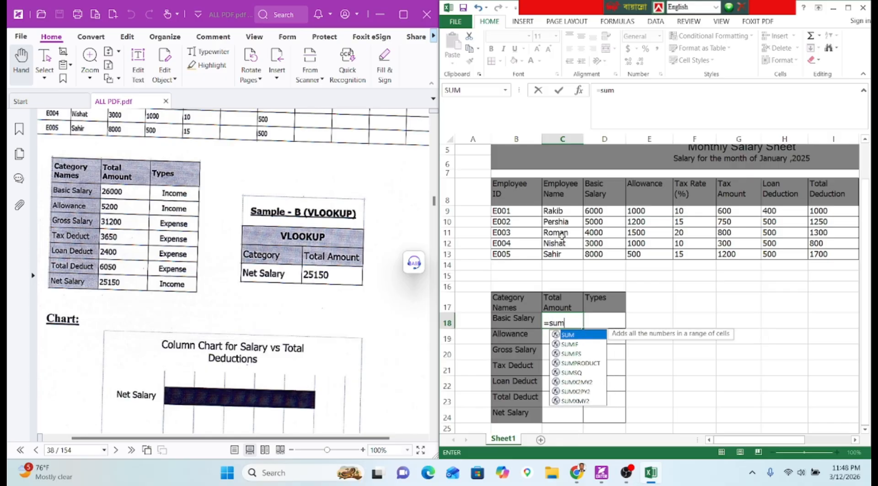
key("Tab")
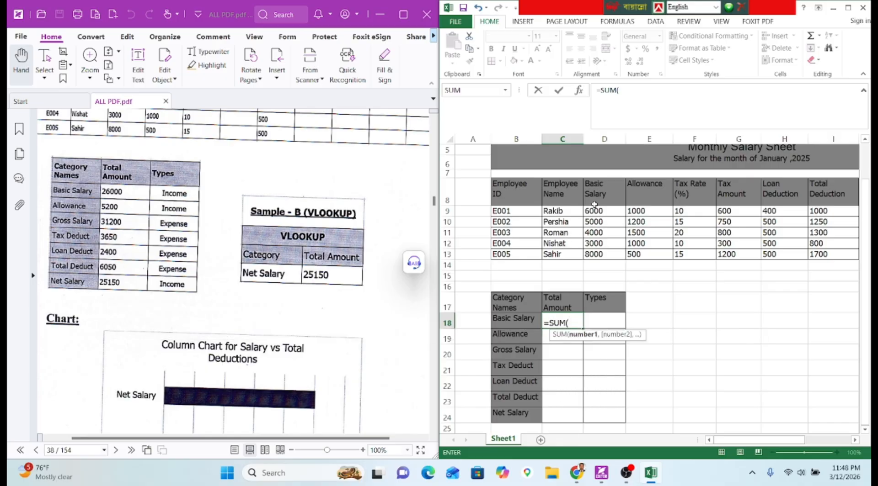
left_click_drag(594, 210, 594, 255)
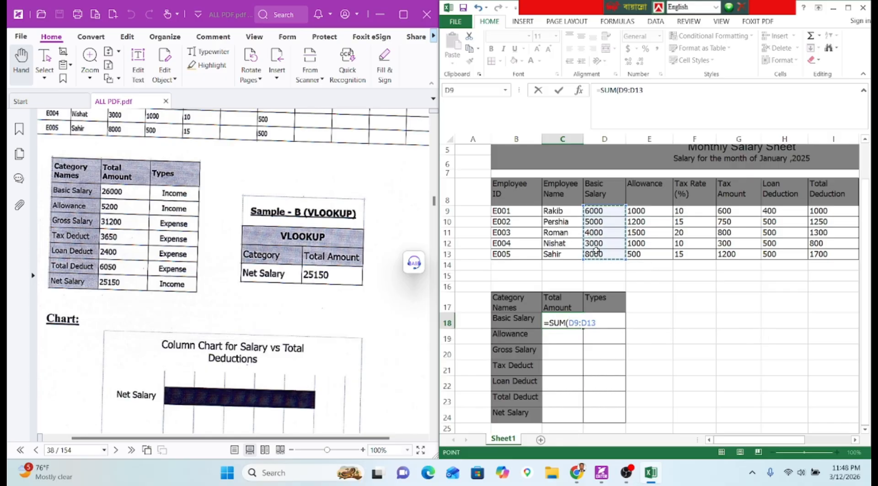
key("Return")
type("=sum")
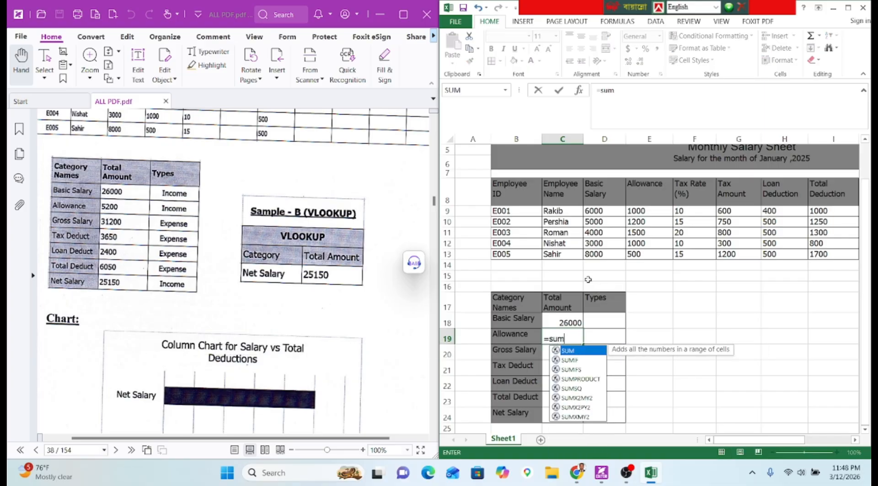
key("Tab")
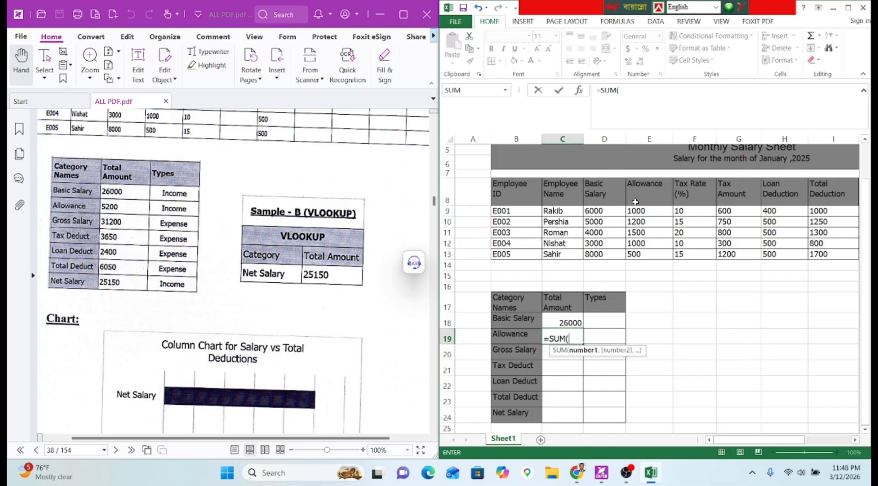
left_click_drag(637, 211, 637, 250)
key("Return")
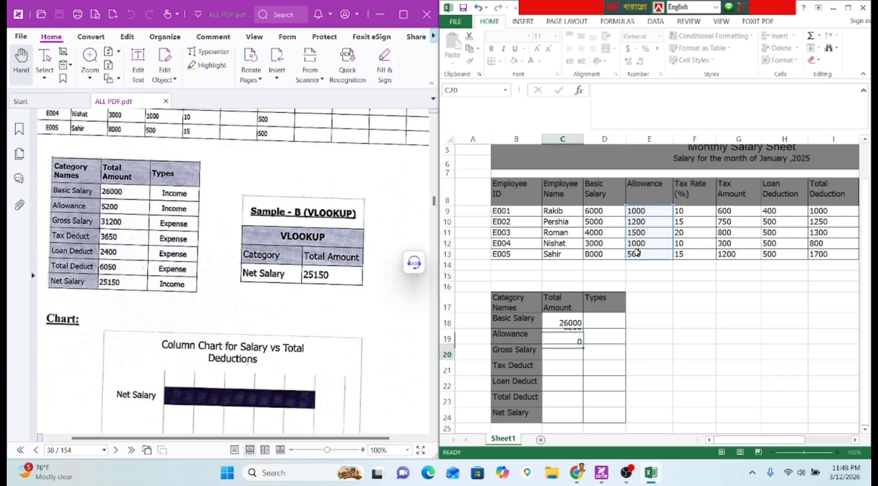
Sum the Gross Salary values J9:J13 into C20.
type("=sum")
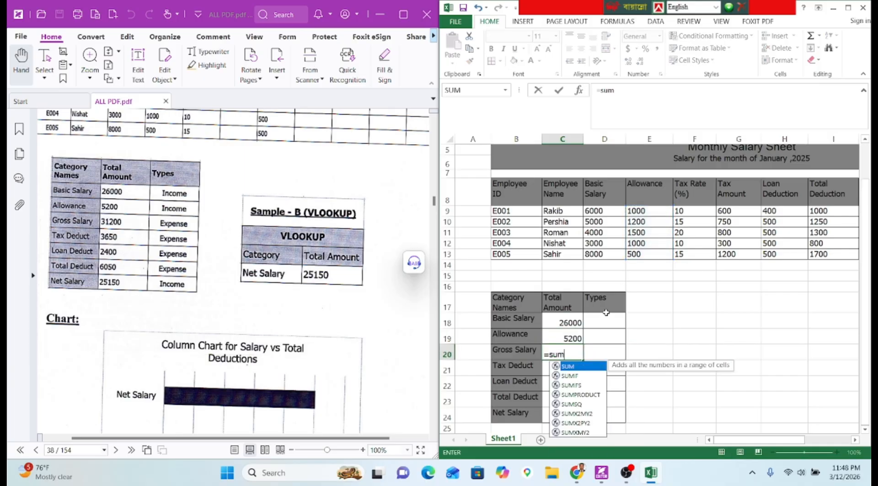
key("Tab")
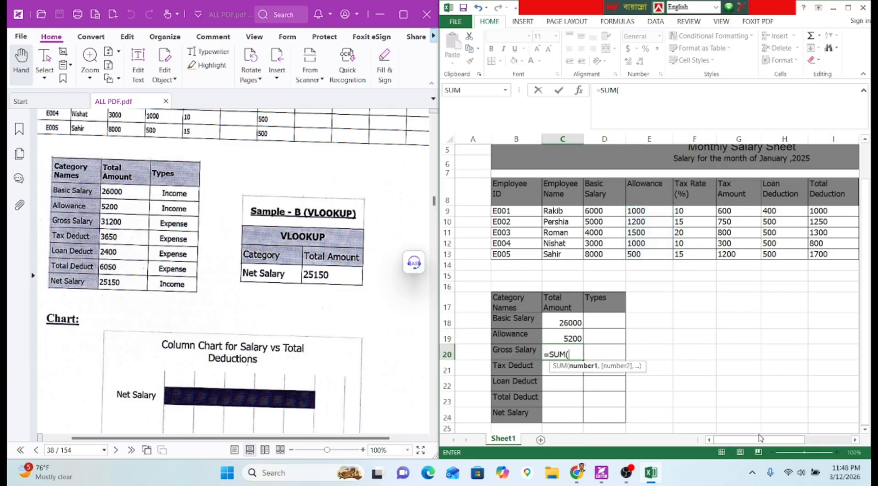
left_click_drag(779, 441, 822, 441)
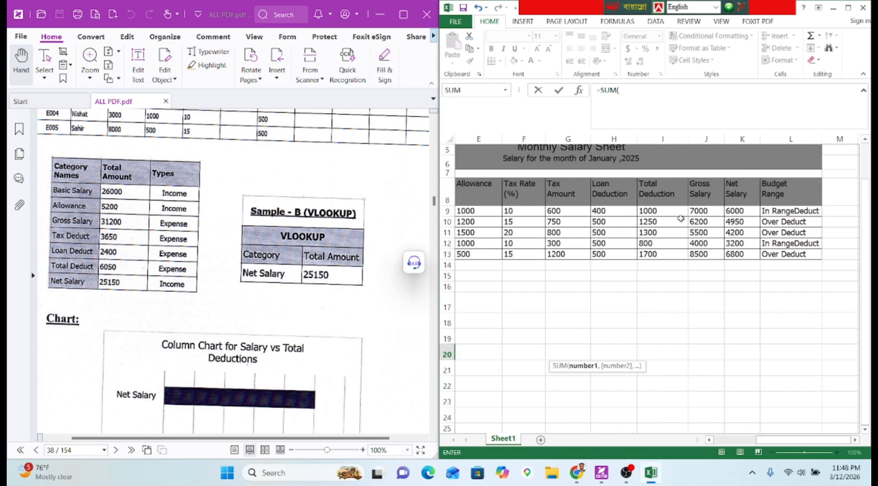
left_click_drag(690, 212, 699, 254)
key("Return")
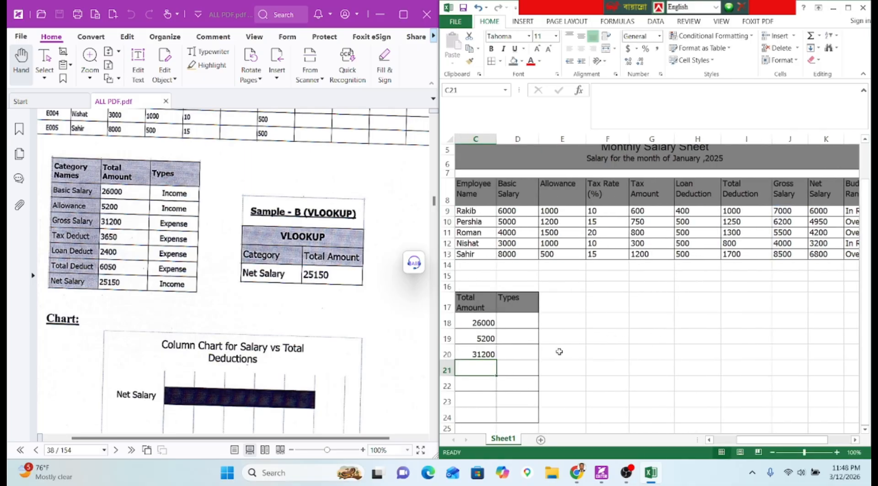
Fix the mistyped =aum entry and sum the Tax Amount values G9:G13 in C21.
type("=aum")
key("Tab")
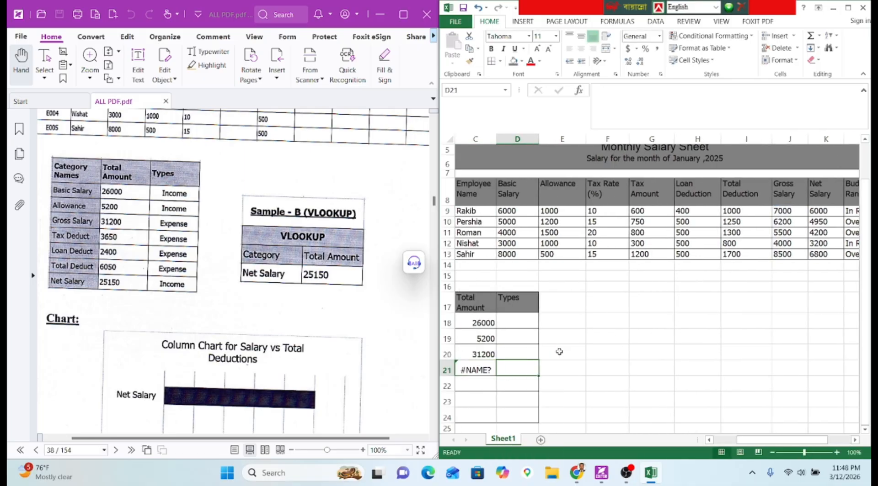
key("Left")
key("Delete")
type("=a")
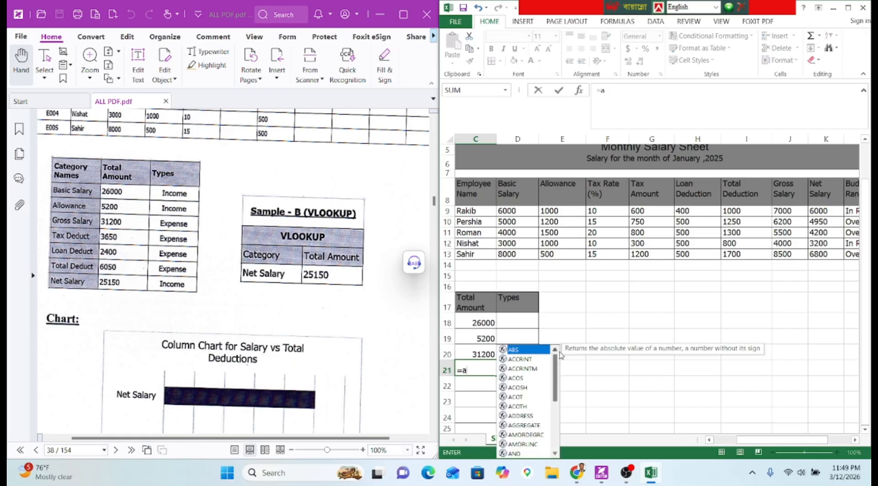
key("BackSpace")
type("sum")
key("Tab")
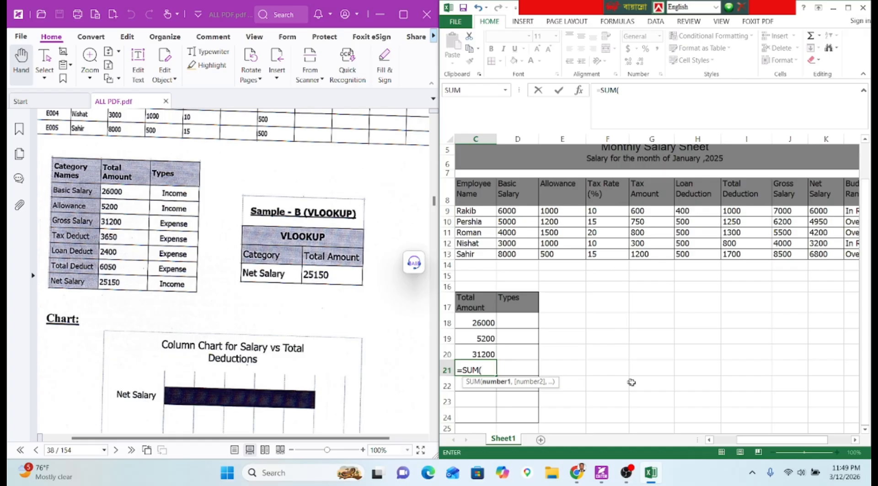
mouse_move(752, 444)
left_mouse_down()
mouse_move(737, 445)
mouse_move(752, 443)
left_mouse_up()
left_click_drag(653, 212, 655, 262)
key("Return")
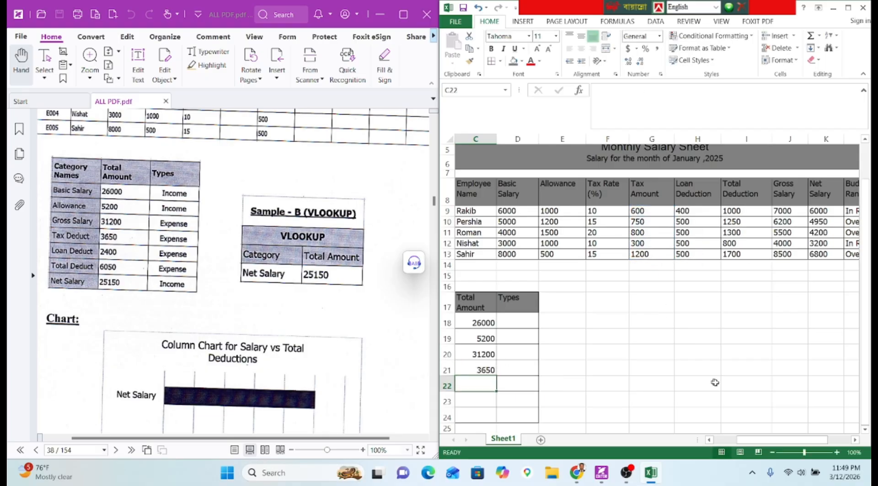
Sum the Loan Deduction values H9:H13 into C22, giving 2400.
left_click_drag(752, 441, 733, 443)
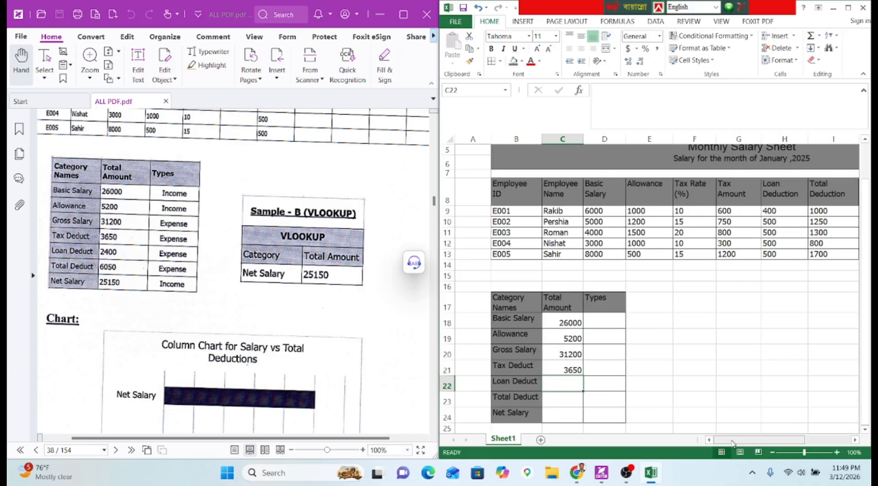
type("=sum")
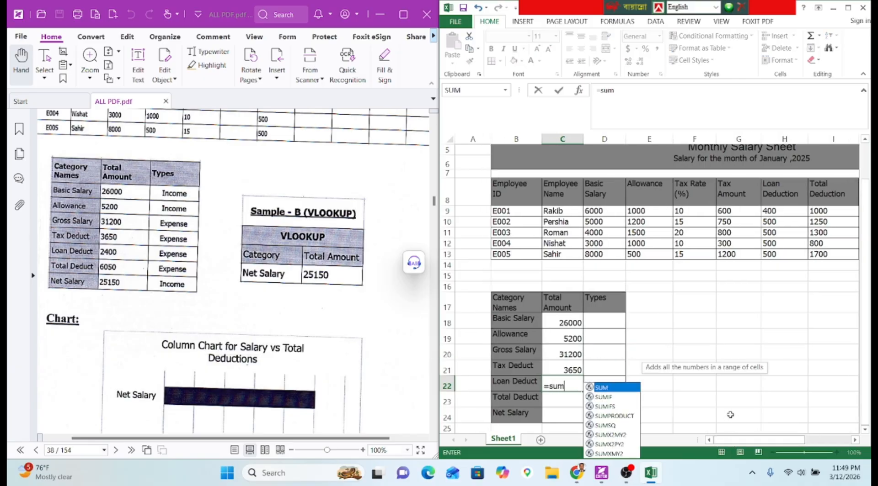
key("Tab")
left_click_drag(751, 441, 799, 441)
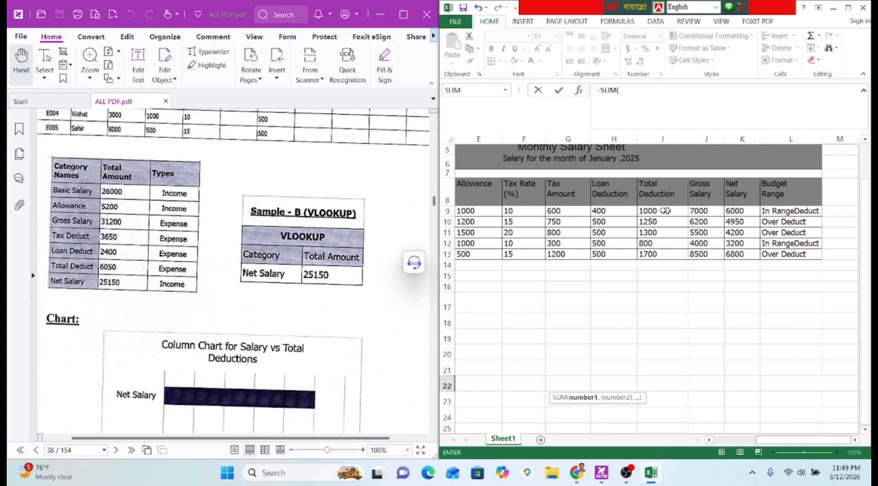
left_click(638, 209)
left_click_drag(638, 209, 610, 255)
key("Return")
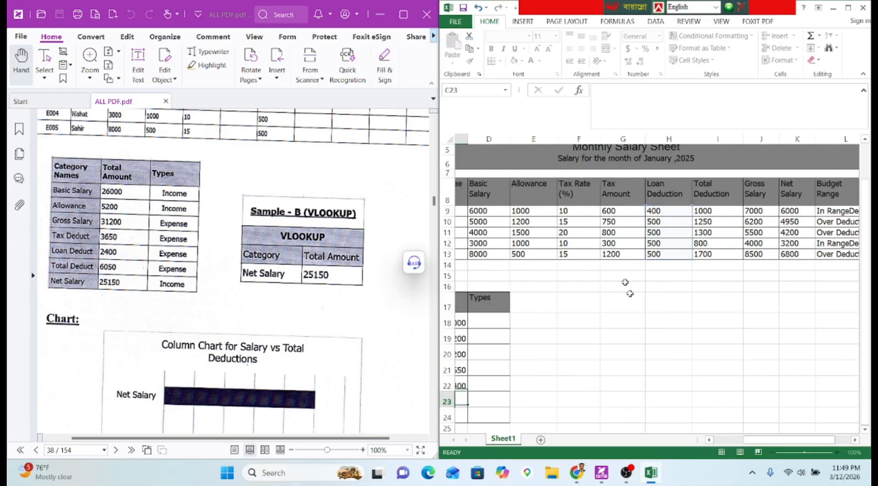
Sum the Total Deduction values I9:I13 into C23, giving 6050.
mouse_move(752, 440)
left_mouse_down()
mouse_move(734, 441)
mouse_move(759, 439)
mouse_move(755, 430)
left_mouse_up()
type("=sum")
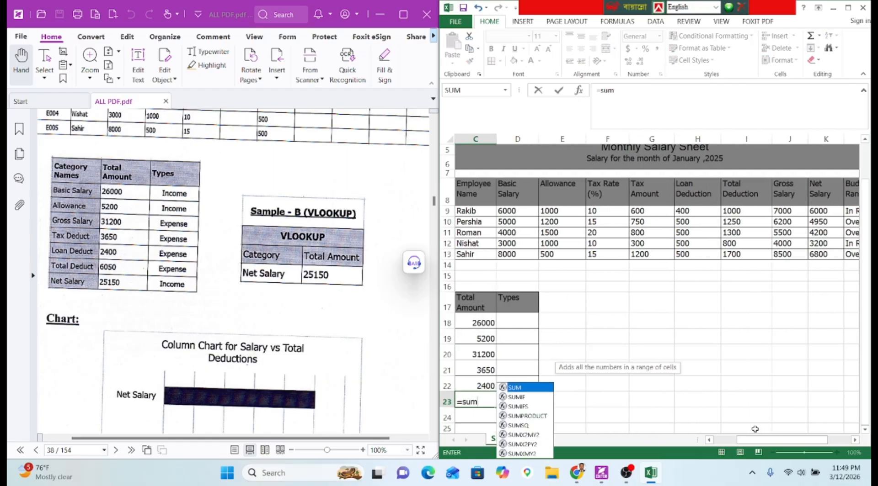
key("Tab")
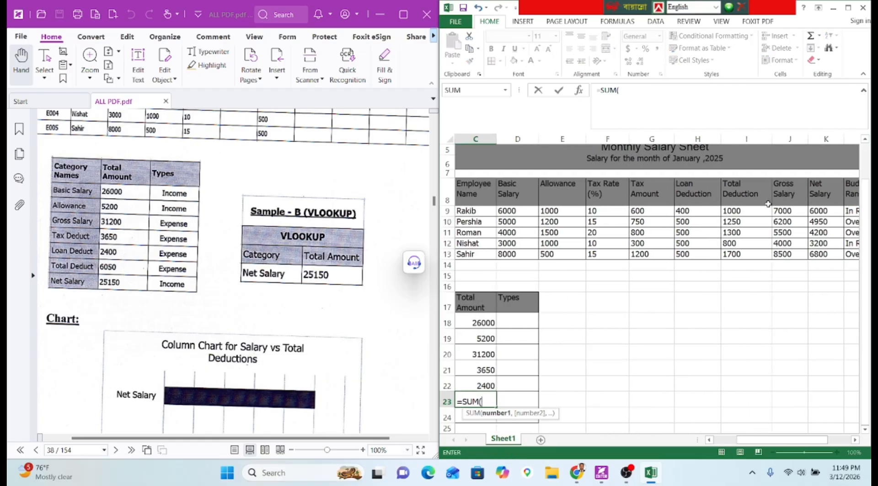
left_click_drag(760, 209, 760, 254)
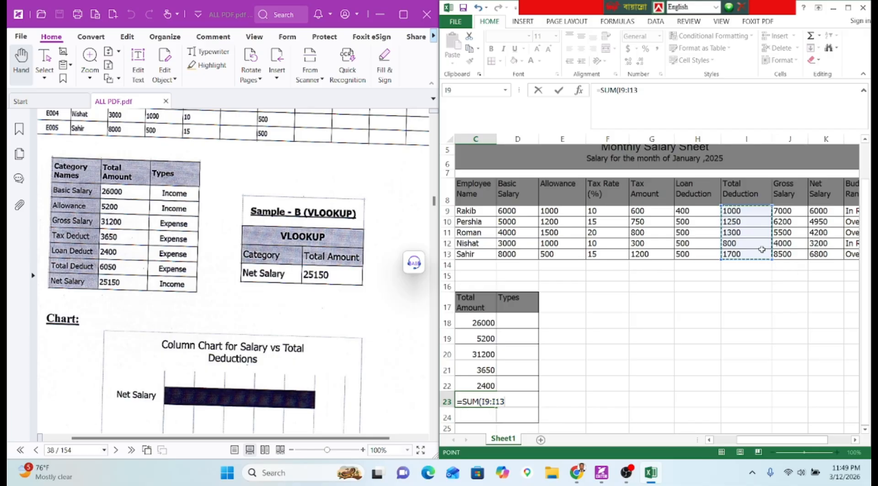
key("Return")
Remove the stray period and sum the Net Salary values K9:K13 into C24, giving 25150.
type(".=sum")
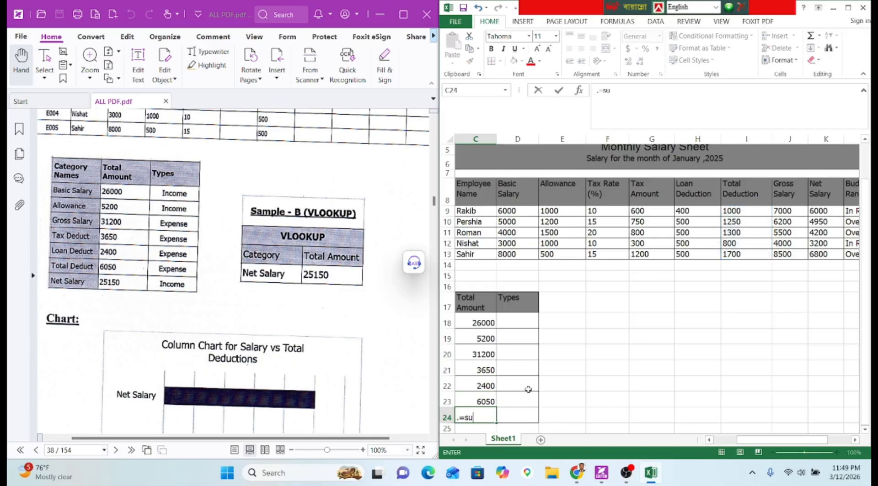
key("Tab")
key("Left")
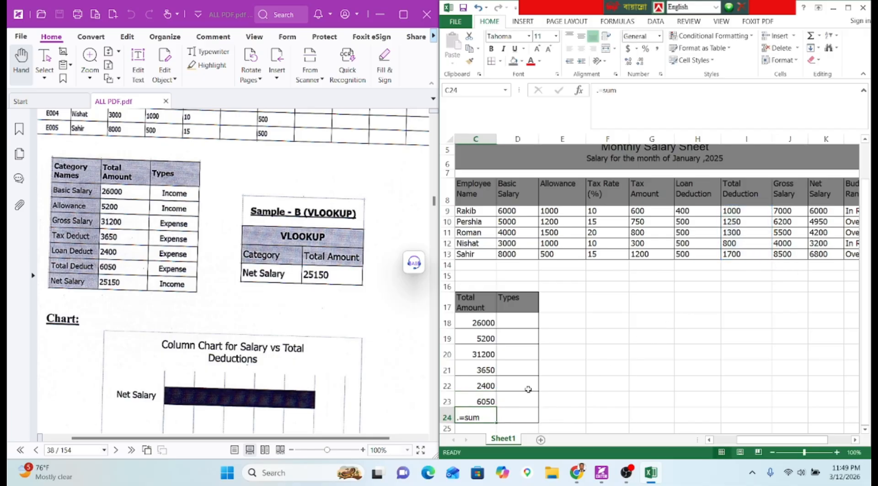
left_click(598, 90)
key("BackSpace")
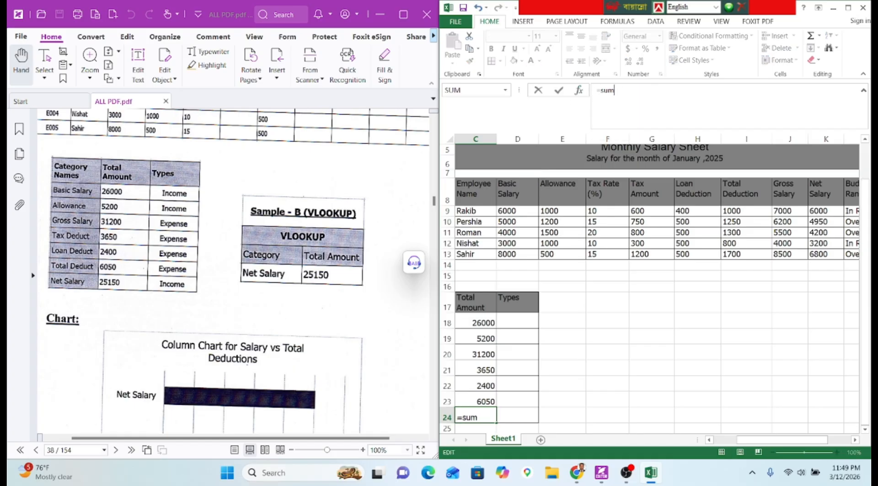
key("Tab")
type("9")
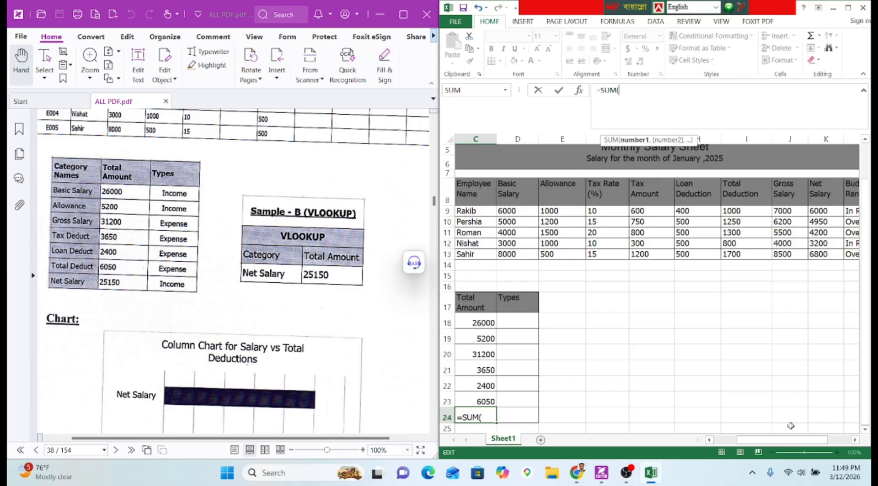
left_click_drag(787, 440, 808, 440)
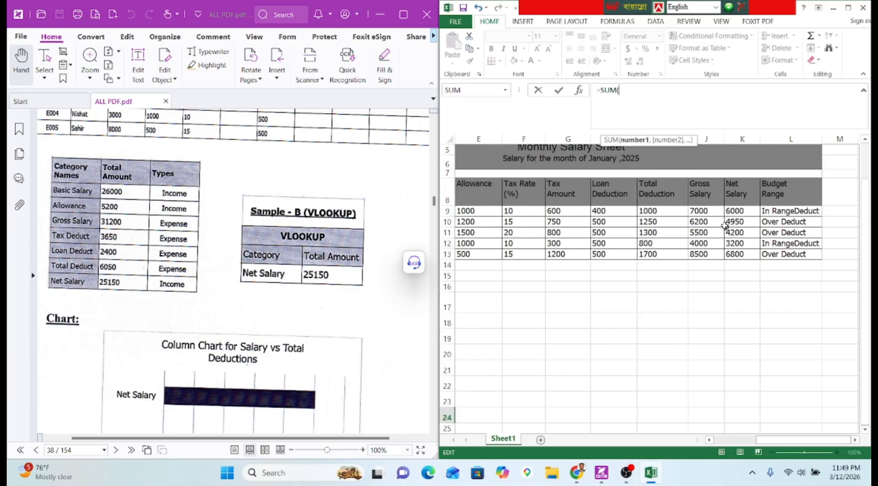
left_click_drag(734, 210, 741, 264)
key("Return")
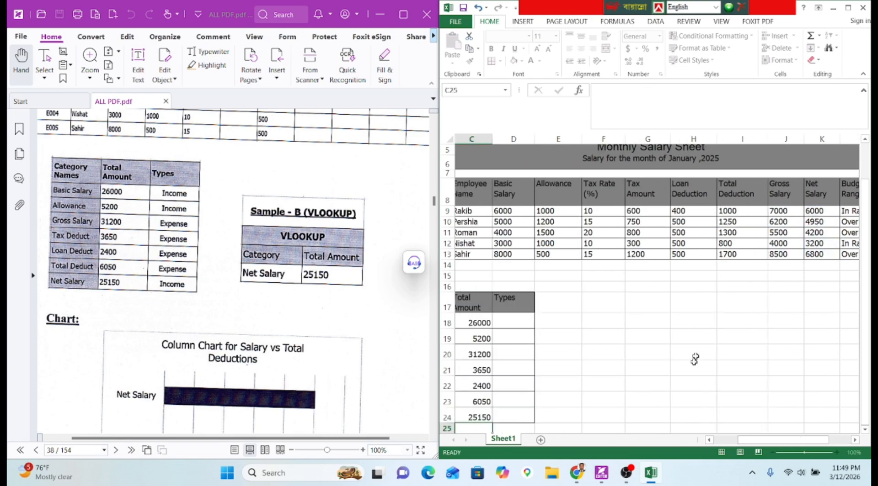
left_click_drag(738, 440, 721, 440)
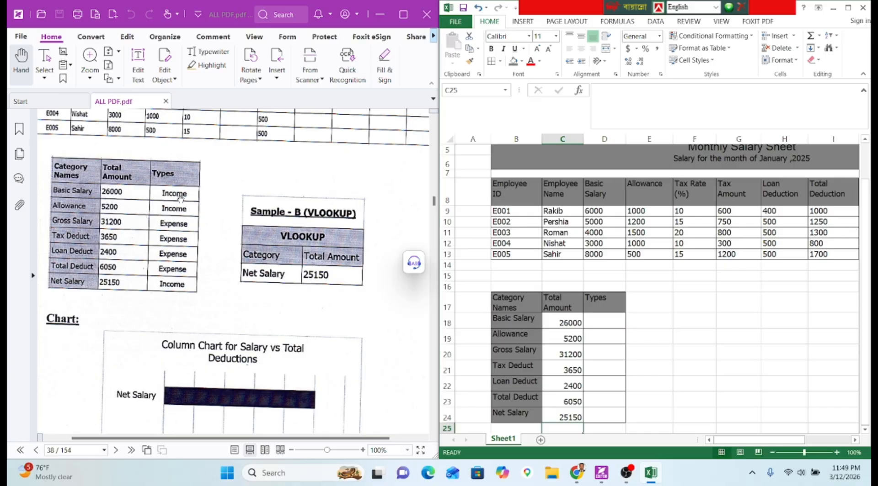
Start D18's =IF(OR( formula testing B18 for "Basic Salary" and "Allowance".
scroll(187, 232, "up", 10)
scroll(187, 232, "up", 3)
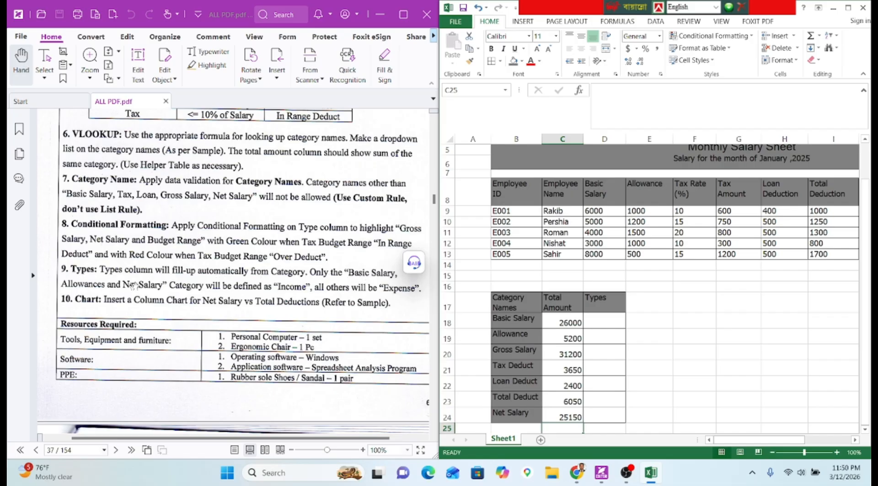
left_click(590, 323)
left_click(586, 122)
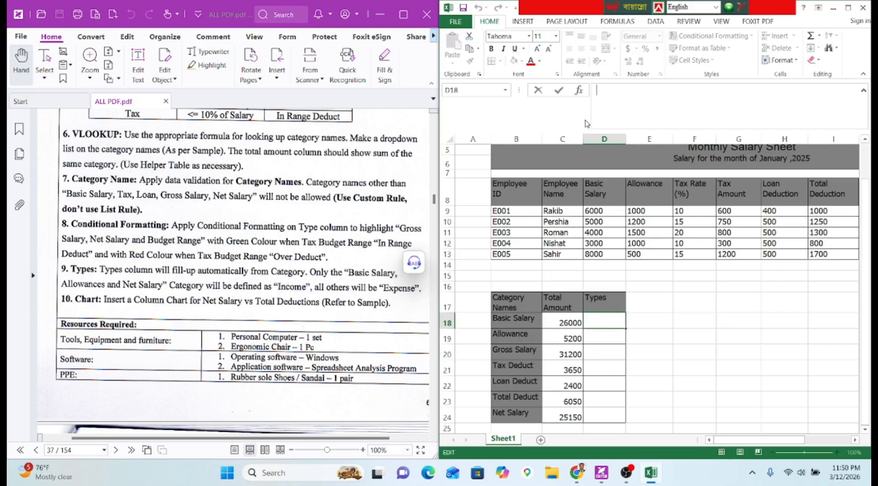
type("=if")
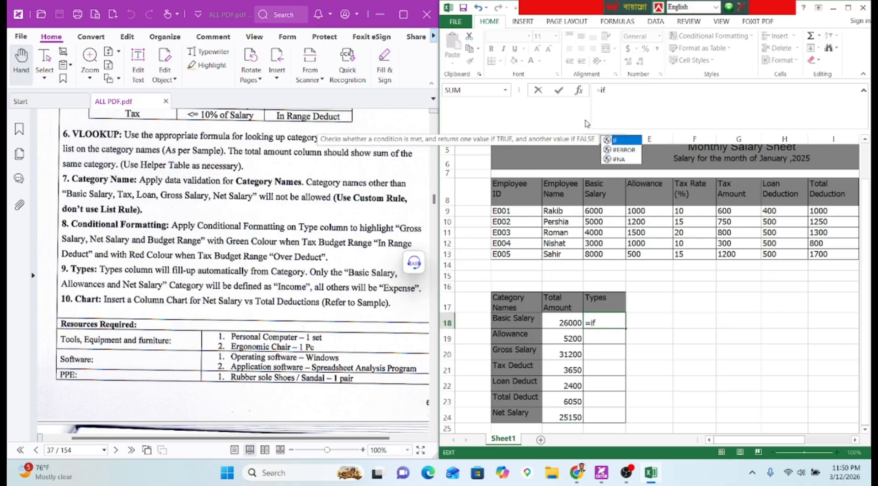
type("(OR(")
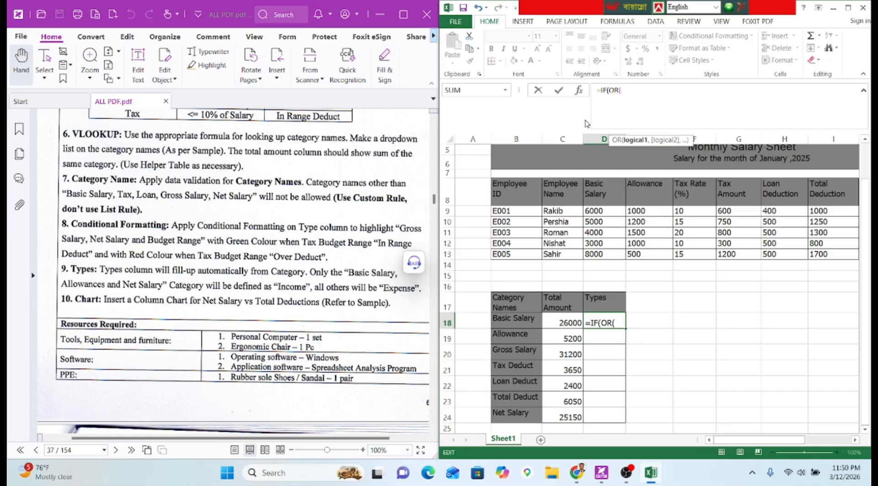
left_click(526, 315)
type("=")
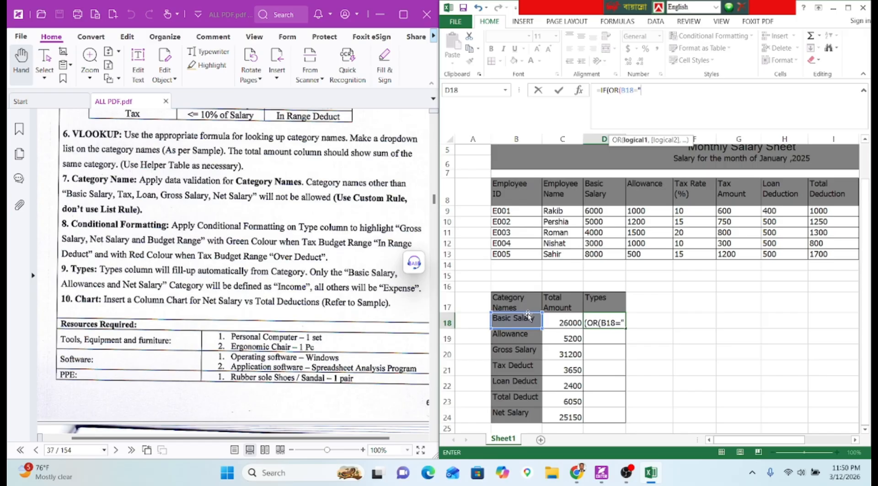
type("\"Basic Salary\"")
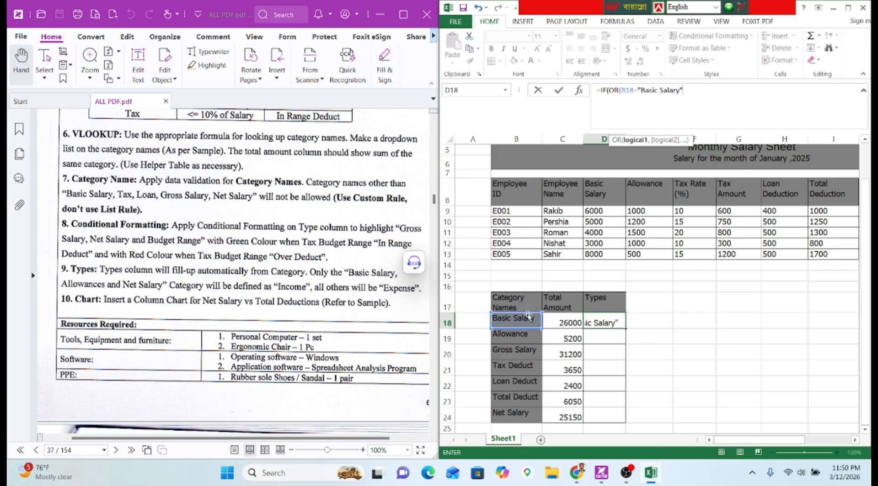
type(",")
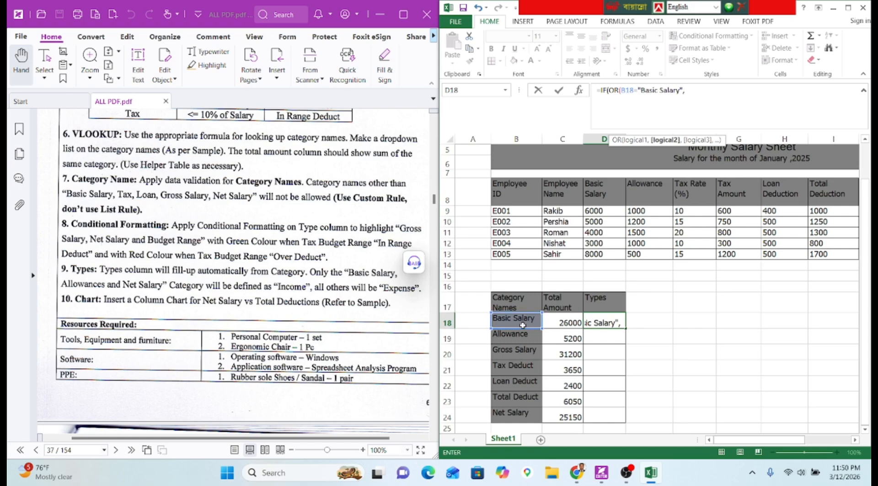
left_click(523, 324)
type("=\"A")
key("BackSpace")
key("BackSpace")
type("llowance\",")
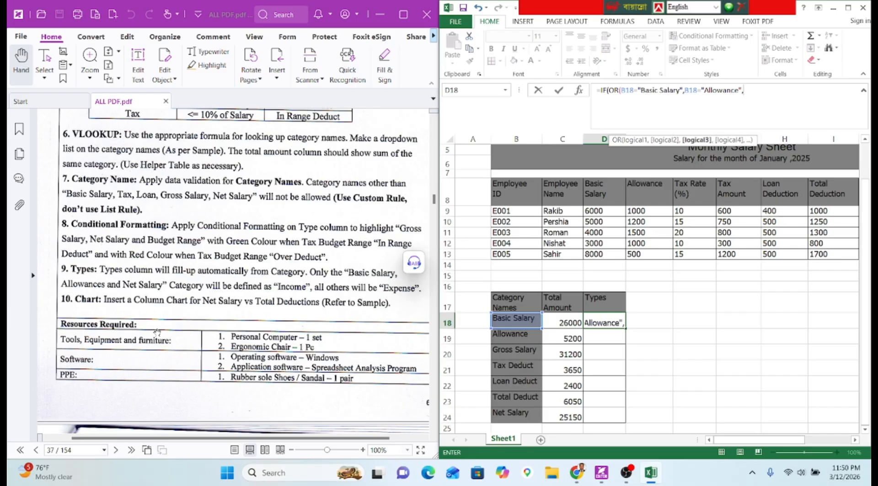
Finish the formula with a B18="Net Salary" test, returning "Income" or else "Expense".
left_click(496, 317)
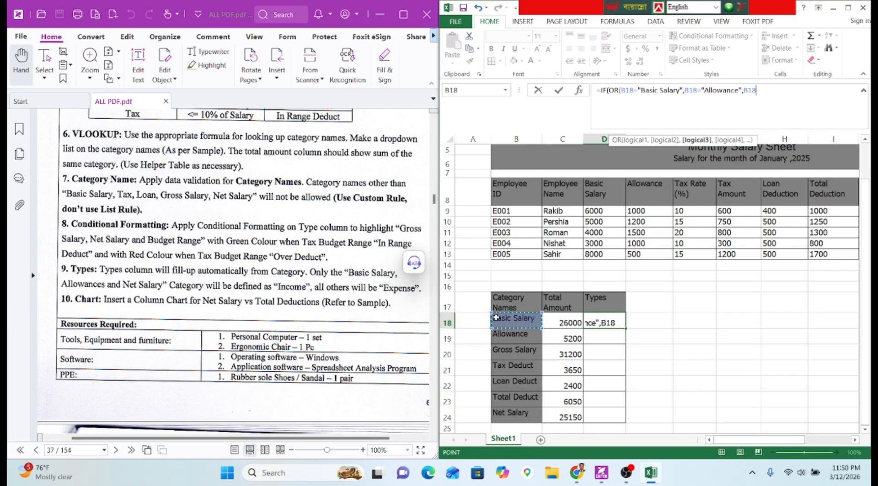
type("=")
type("N")
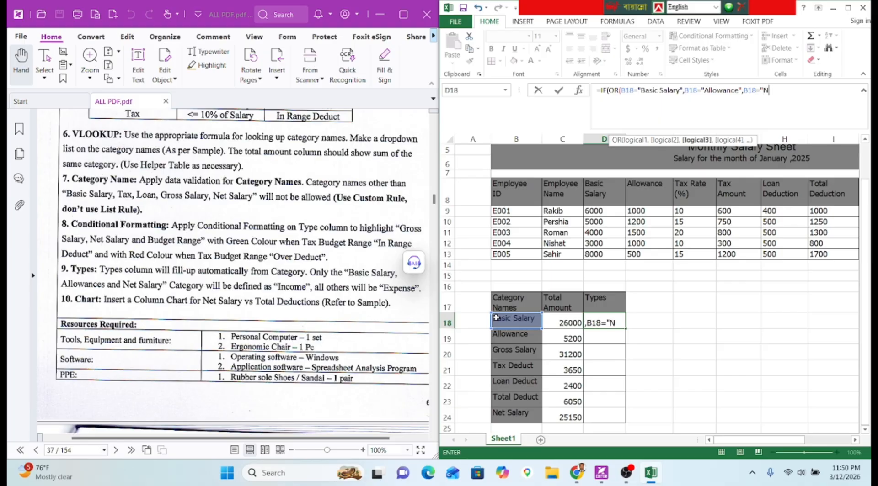
type("et Salary\",")
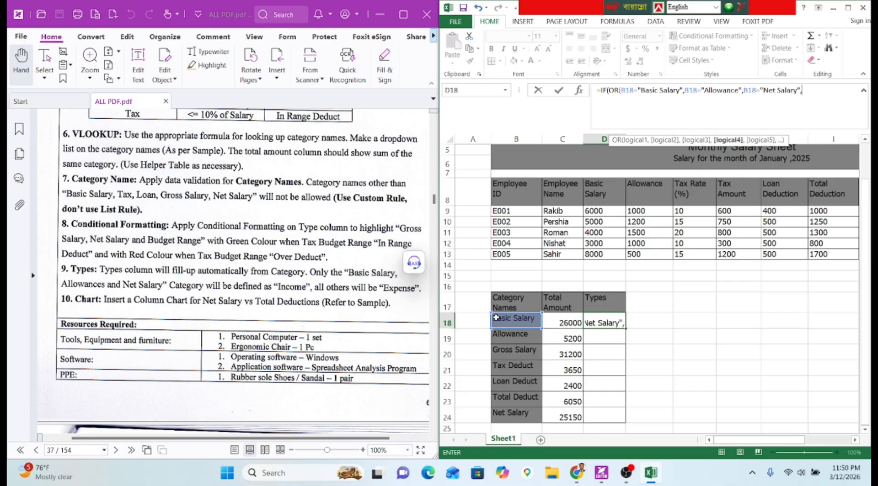
key("BackSpace")
type(")")
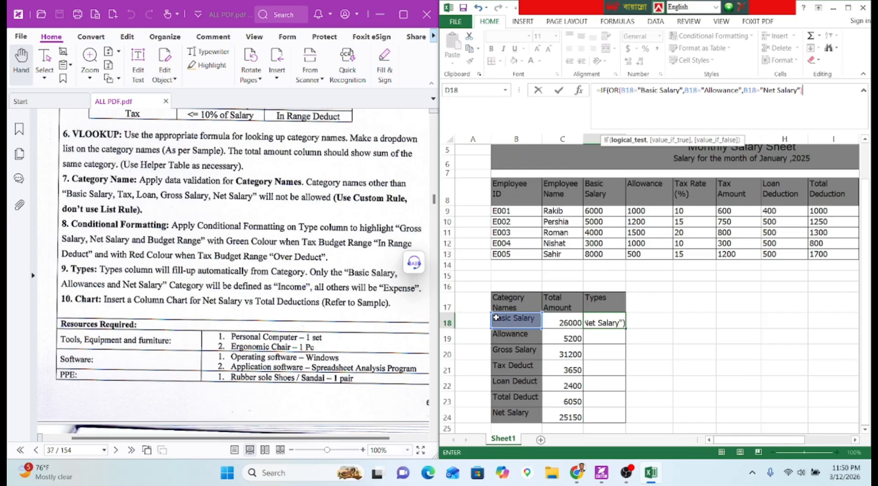
type(",")
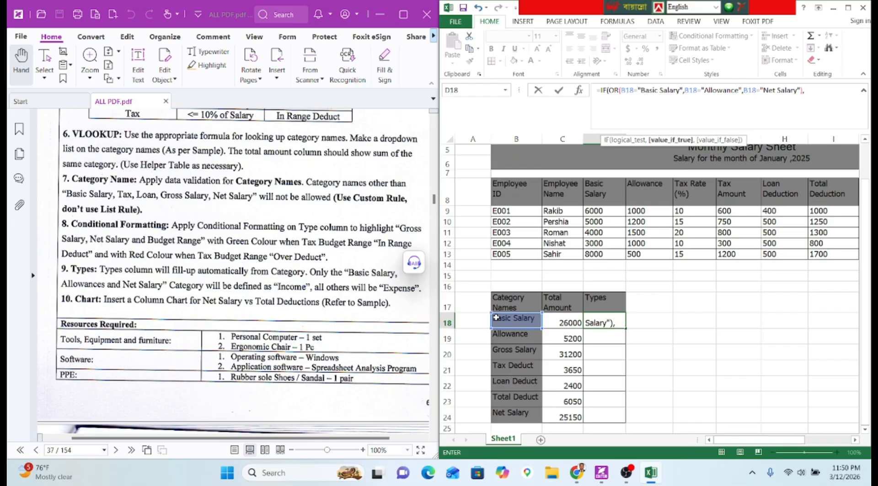
type("\"Income\",")
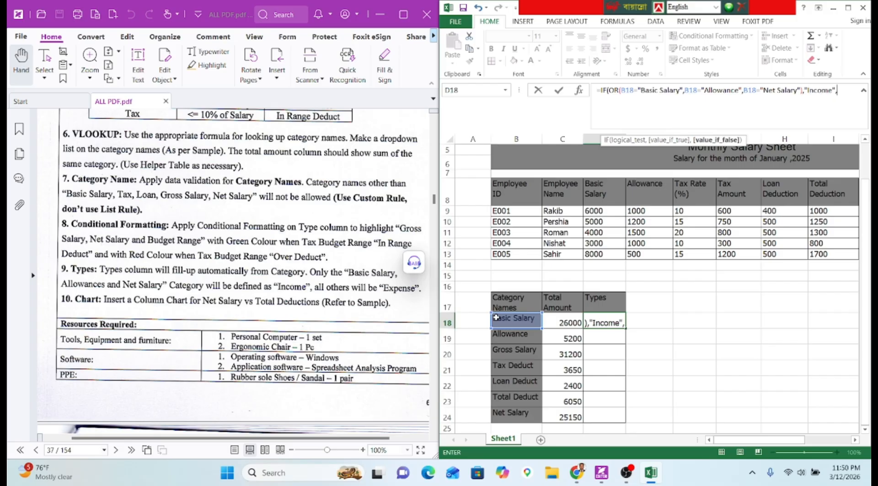
type("\"Expens")
type("e\"")
key("Return")
key("Return")
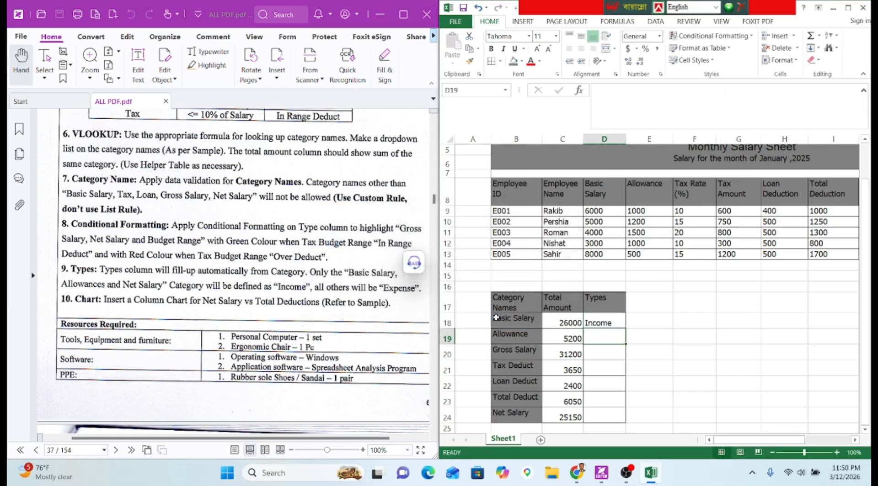
Fill the D18 Types formula down to D24.
left_click(590, 316)
left_click(629, 330)
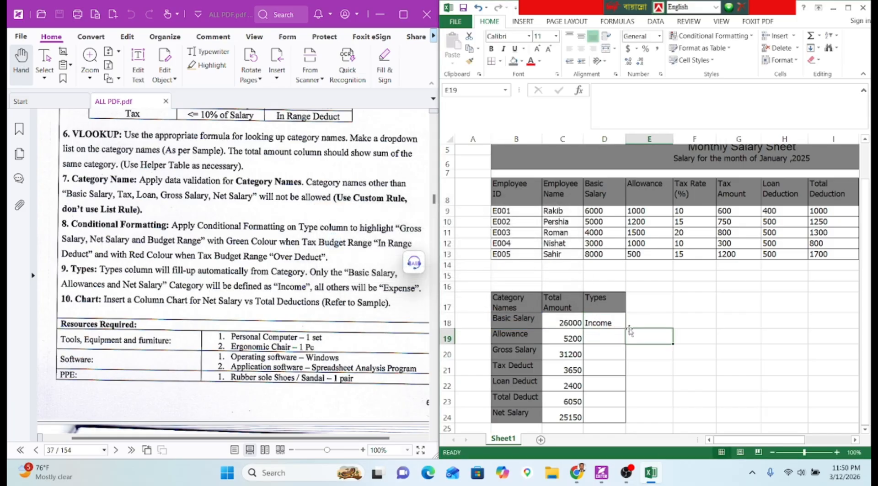
left_click(619, 322)
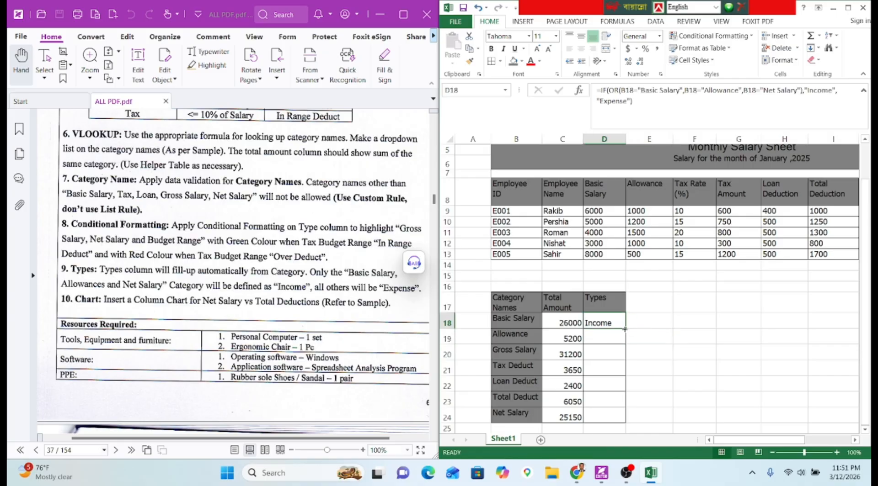
left_click_drag(624, 329, 618, 418)
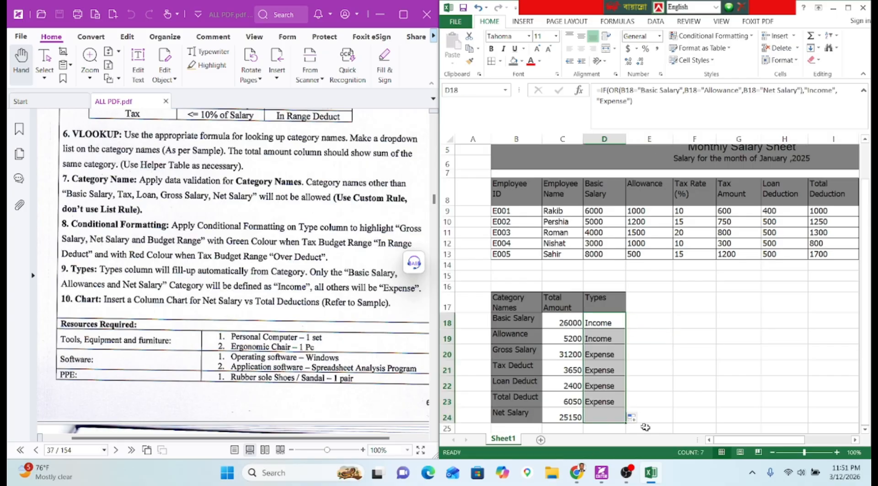
left_click_drag(756, 440, 802, 439)
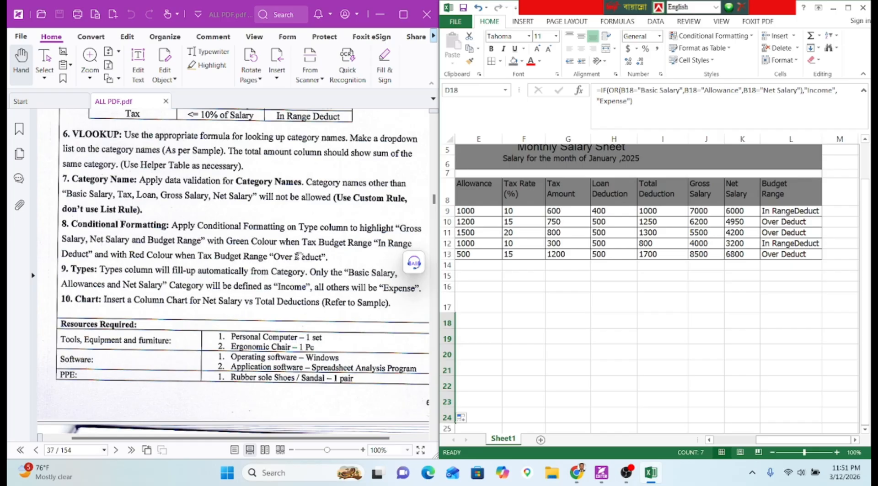
Add a conditional formatting rule giving L9:L13 cells containing 'In Range Deduct' a light green fill.
left_click_drag(792, 212, 793, 254)
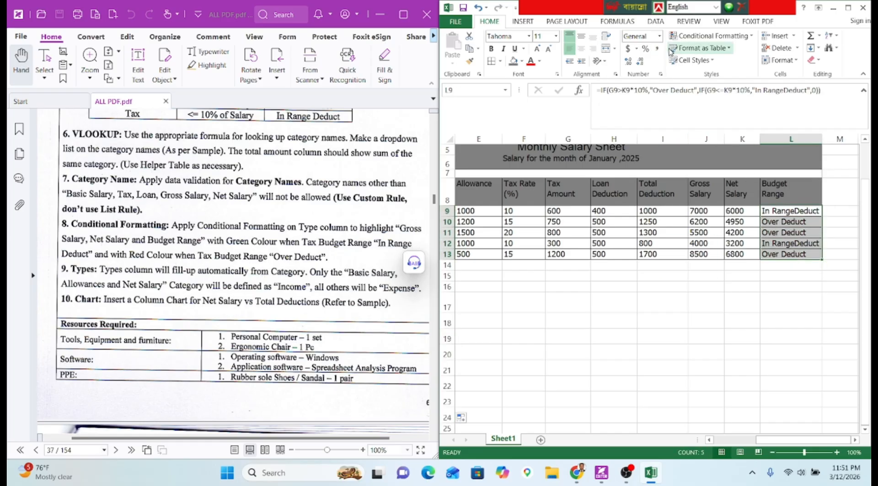
left_click(710, 36)
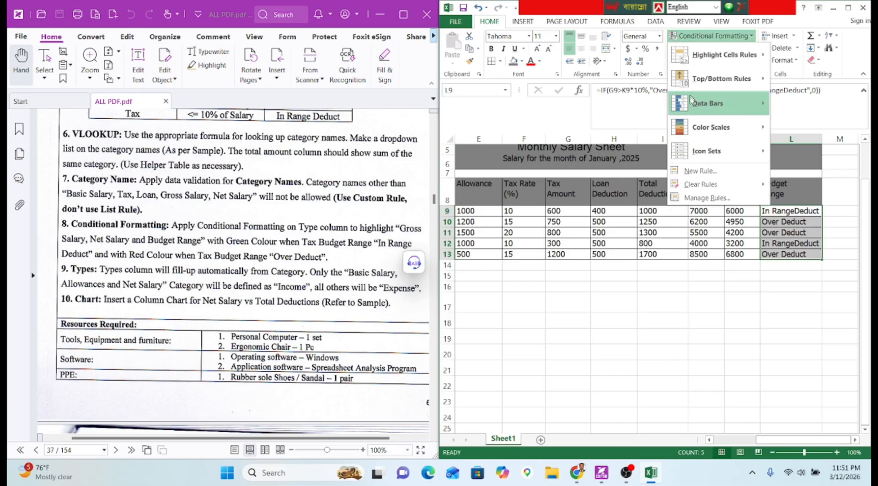
left_click(700, 171)
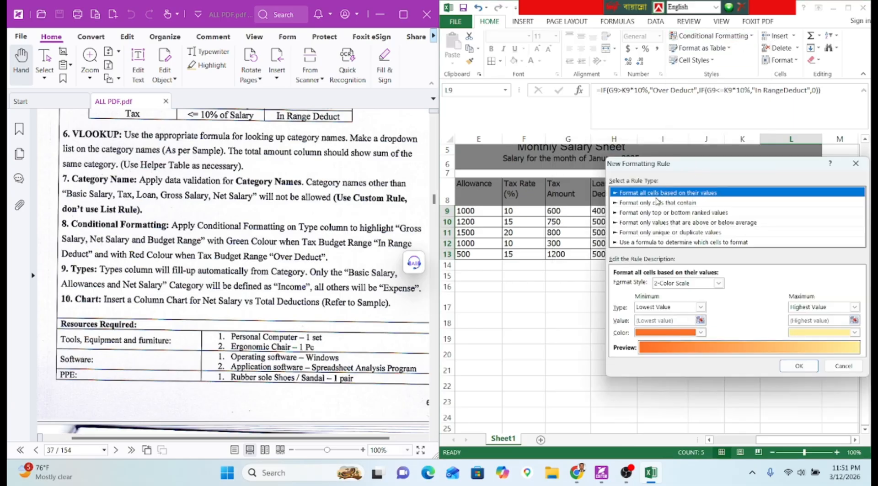
left_click(656, 203)
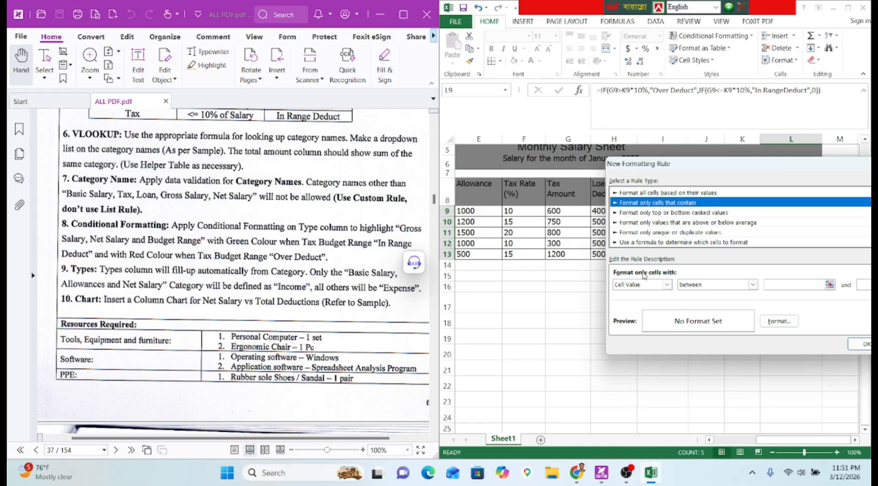
left_click_drag(679, 173, 502, 257)
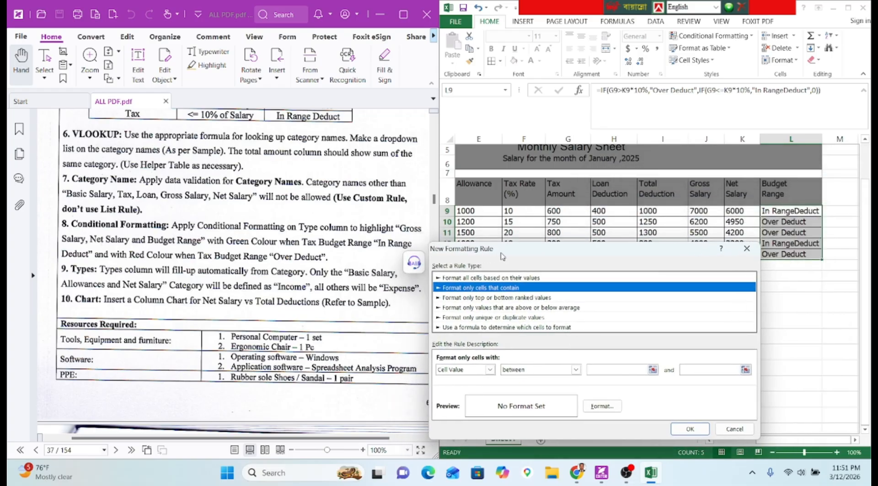
left_click(461, 370)
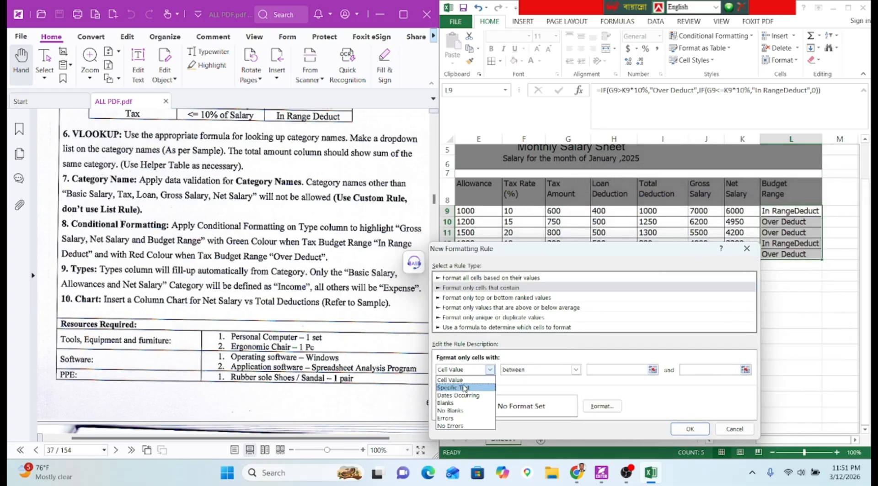
left_click(466, 387)
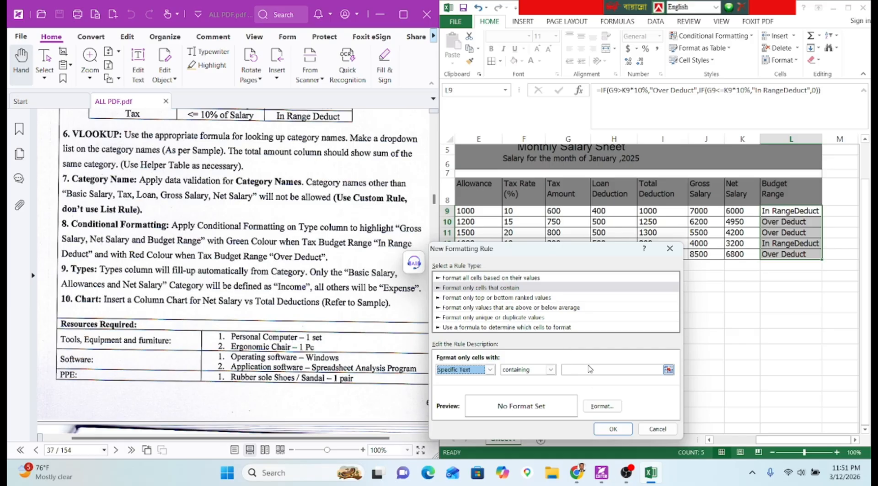
key("Tab")
key("Tab")
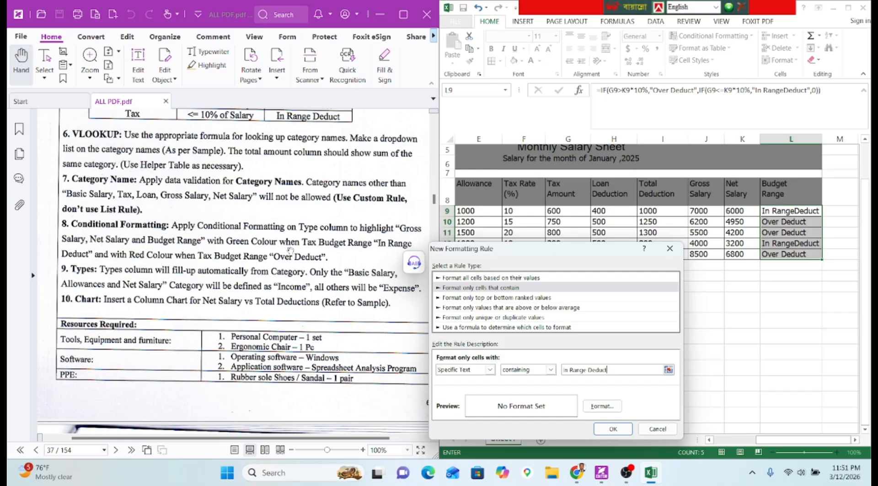
left_click(602, 407)
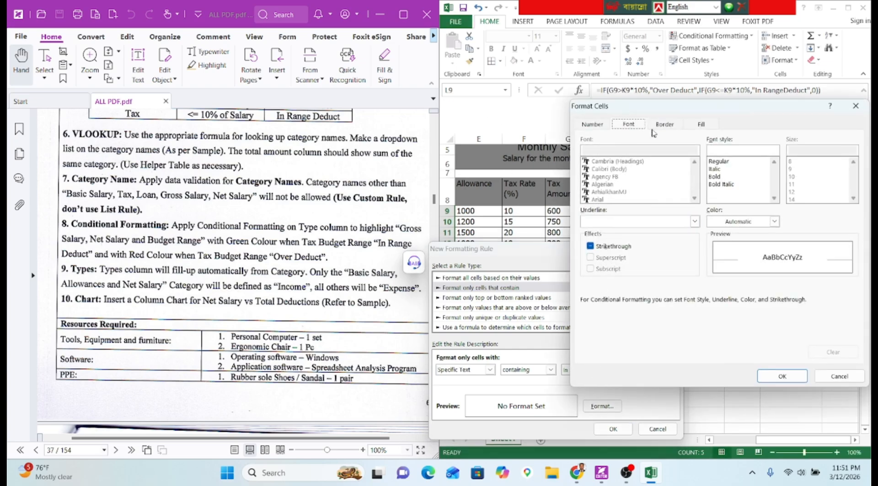
left_click(697, 124)
left_click(630, 231)
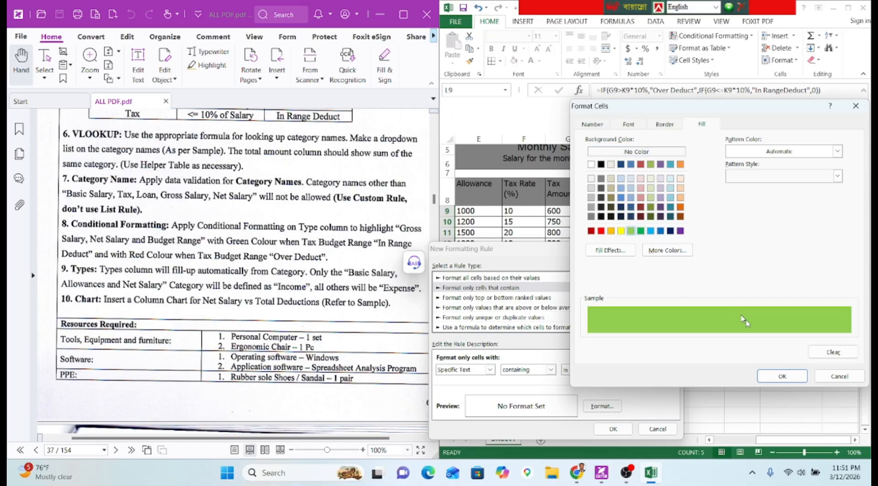
left_click(781, 375)
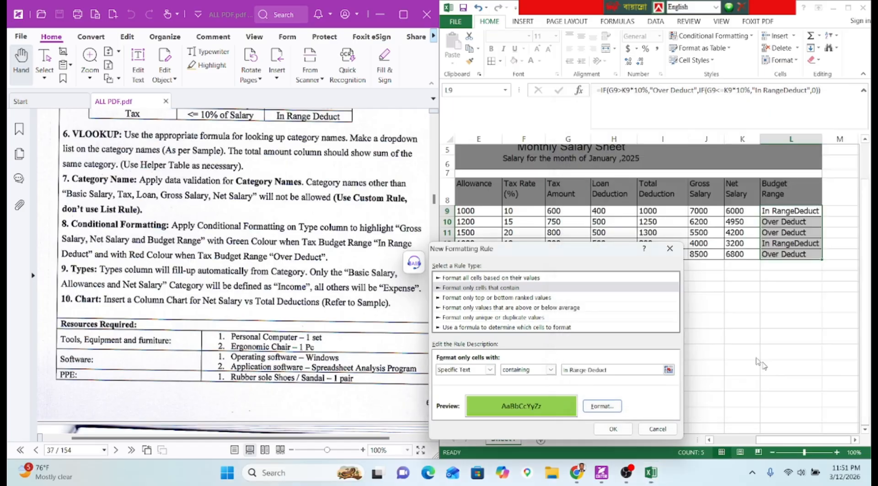
left_click(613, 429)
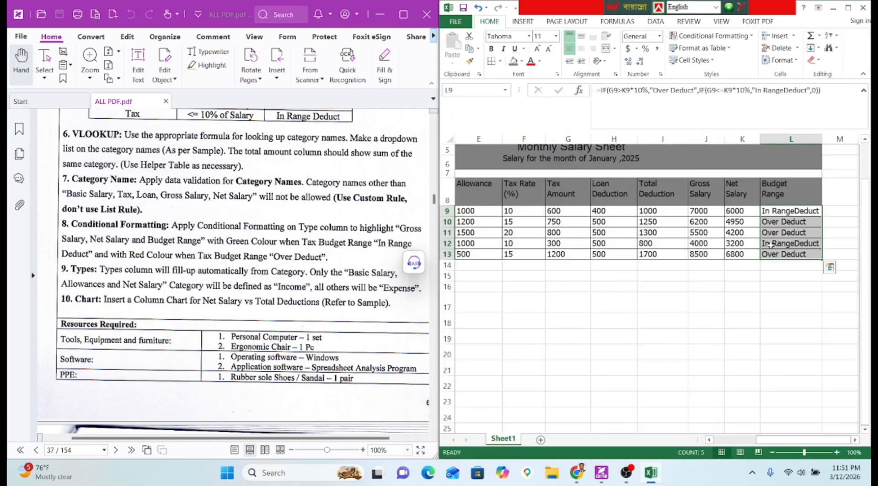
Review the existing conditional formatting rules in the rules manager.
left_click(711, 36)
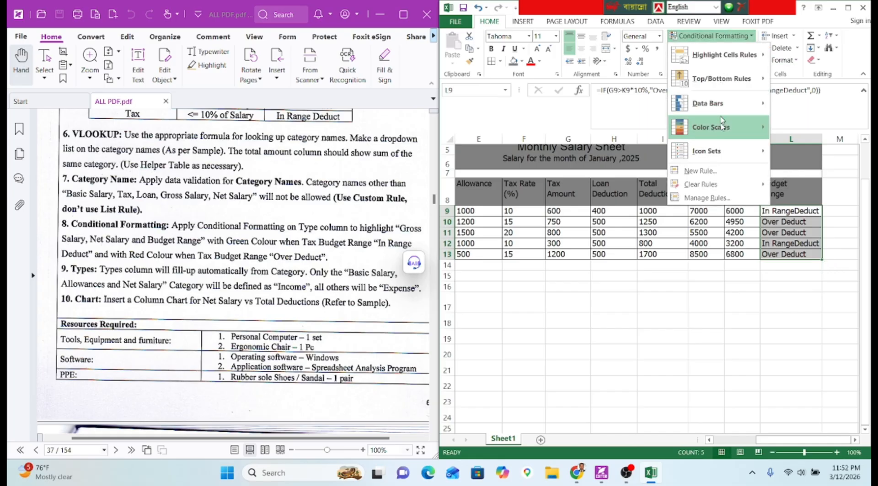
left_click(707, 198)
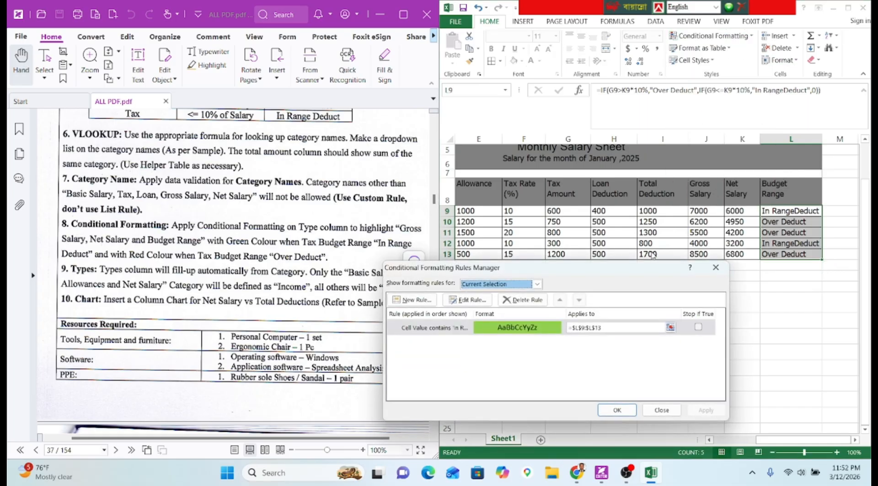
left_click(622, 416)
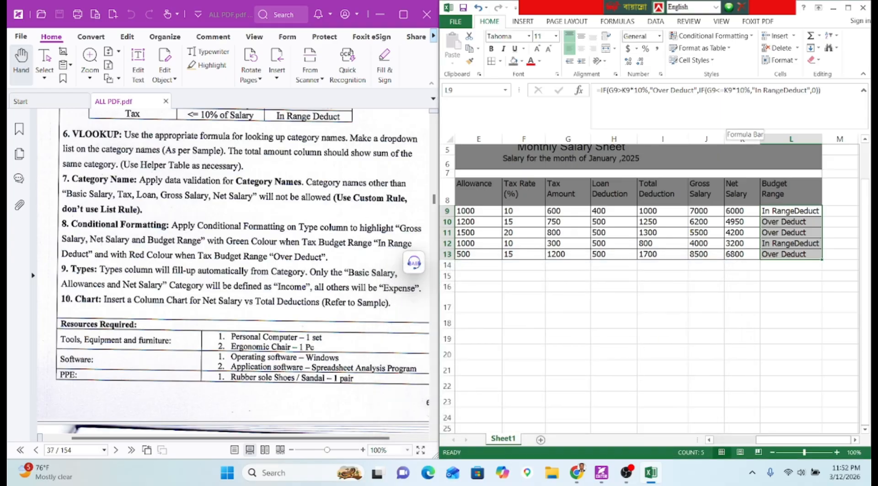
Fix the 'In Range Deduct' spacing in L9's formula, fill it to L13, and widen column L.
left_click(783, 90)
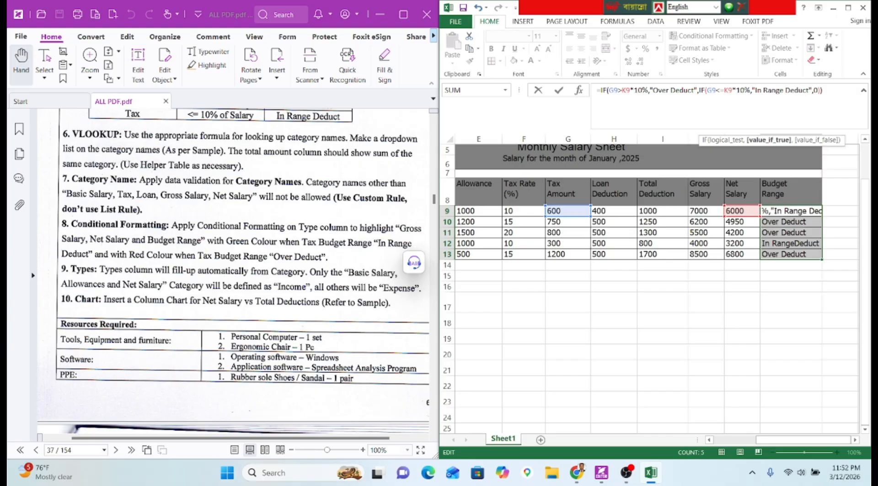
key("Return")
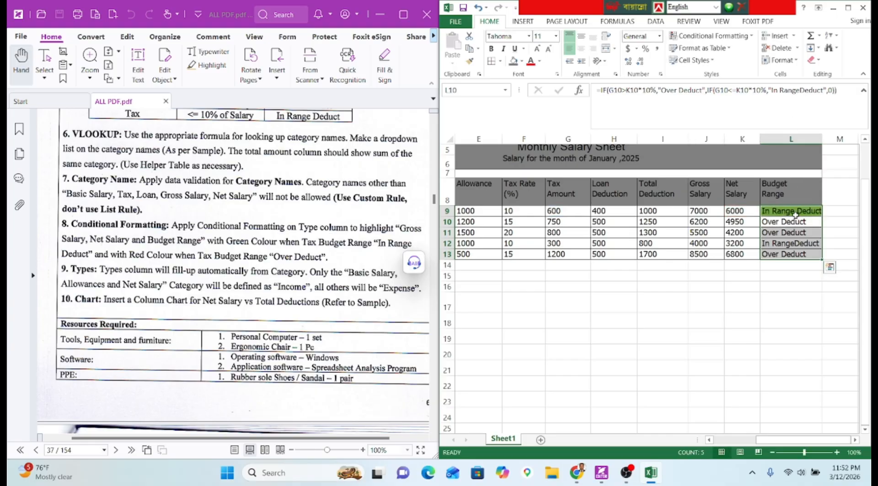
left_click(795, 213)
left_click_drag(821, 216, 821, 257)
left_click_drag(819, 144, 827, 141)
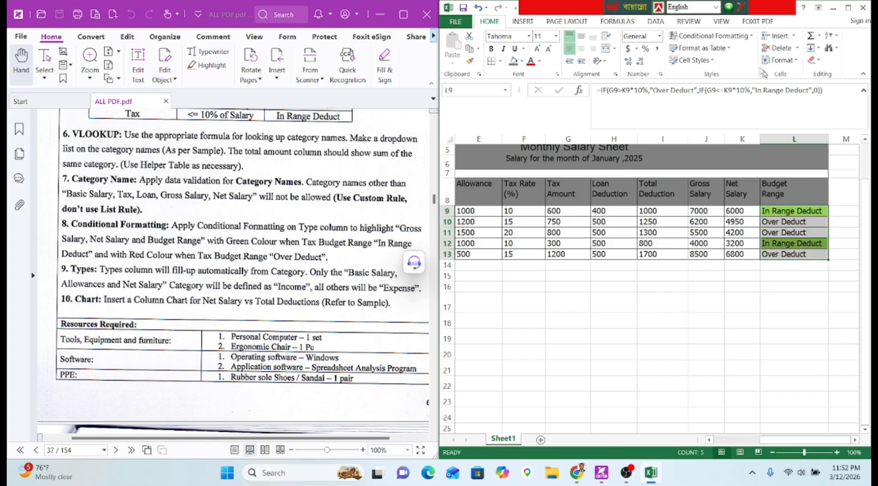
left_click(710, 36)
Add a second rule filling Budget Range cells containing 'Over Deduct' in red.
left_click(691, 172)
left_click(495, 278)
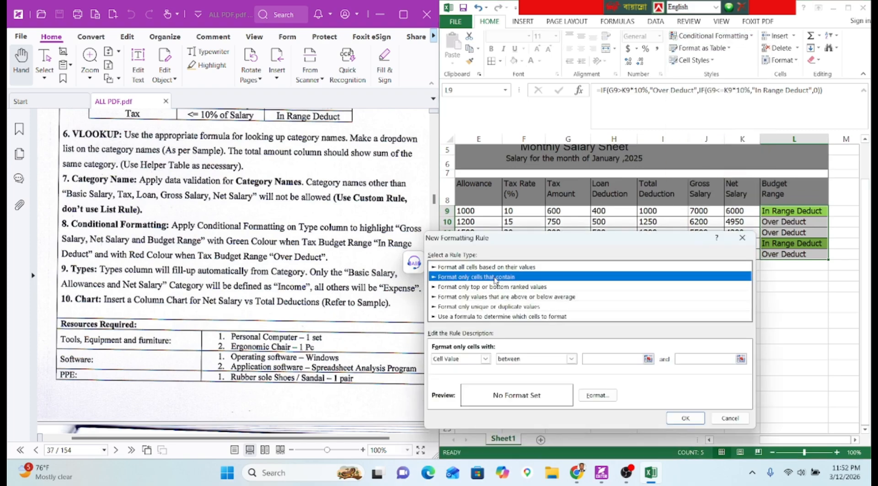
left_click(485, 359)
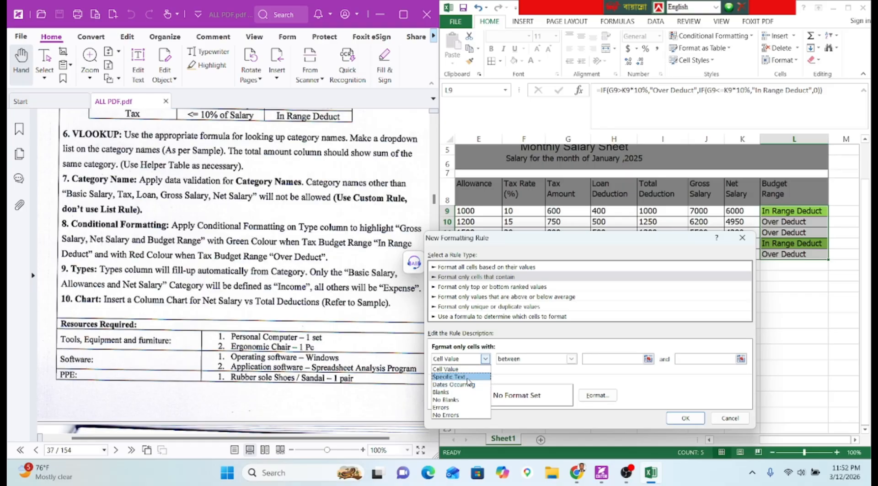
left_click(450, 377)
left_click(575, 358)
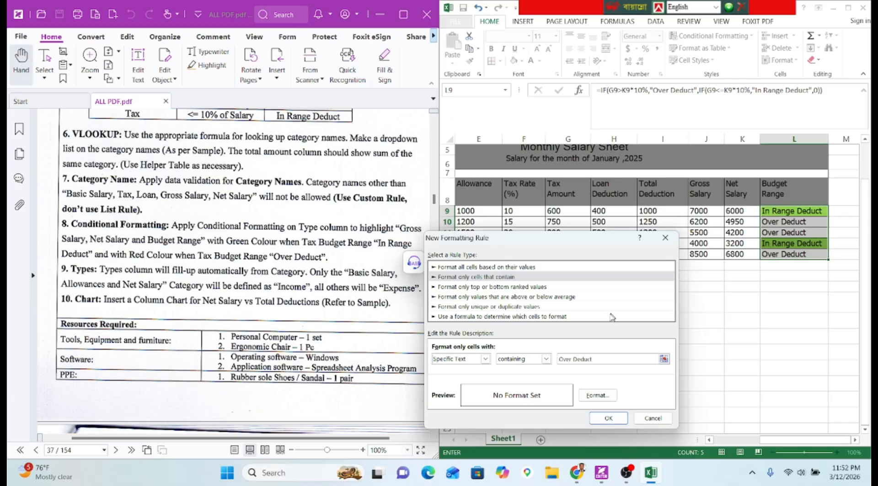
left_click(597, 396)
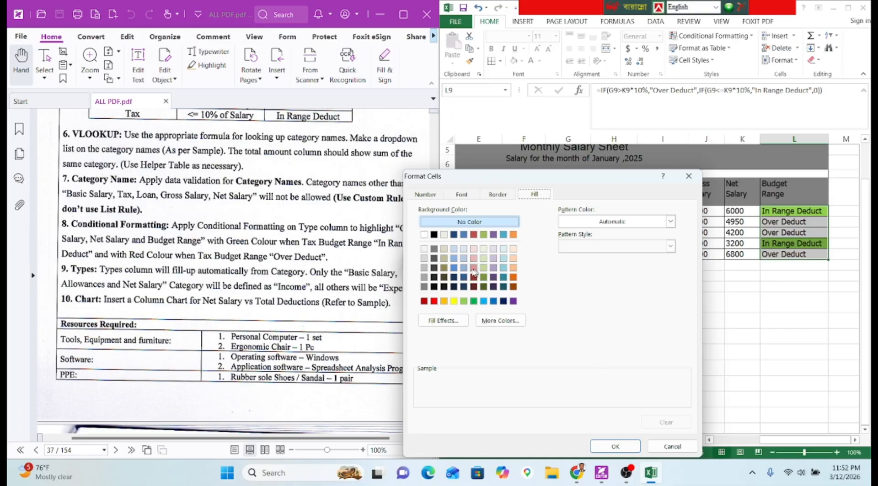
left_click(437, 302)
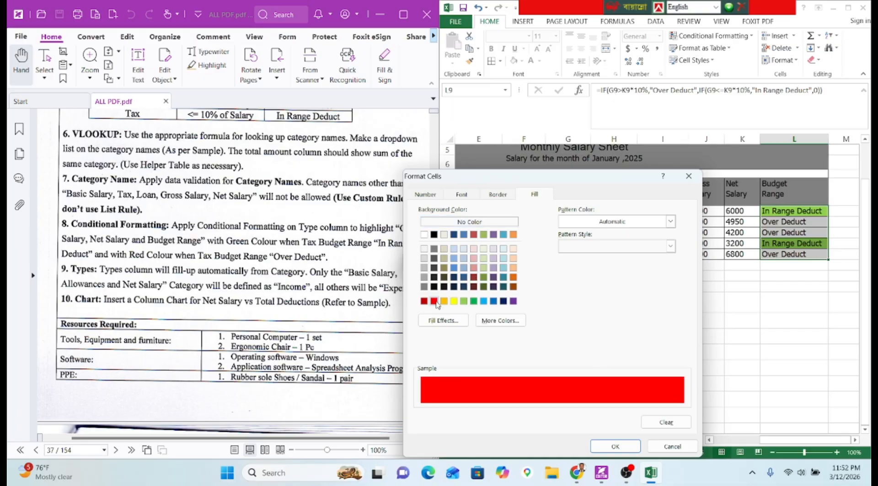
left_click(618, 446)
left_click(612, 418)
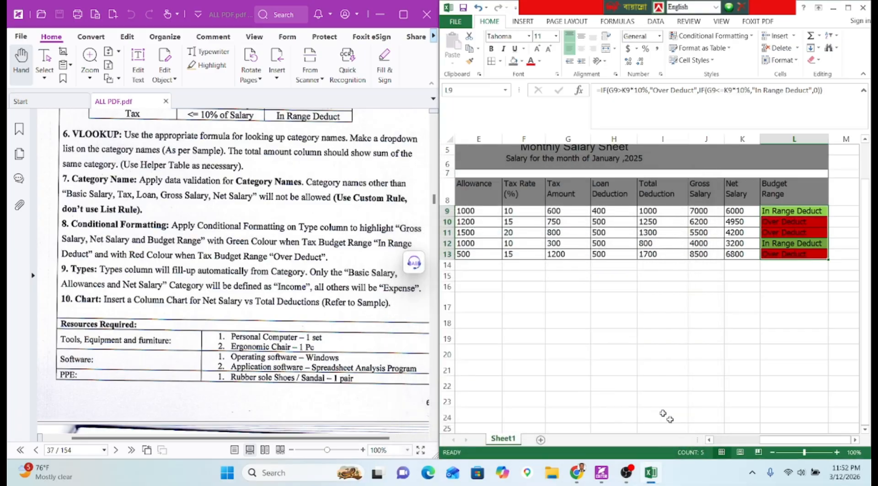
Select the block G17:H20 beside the category table.
scroll(758, 431, "left", 5)
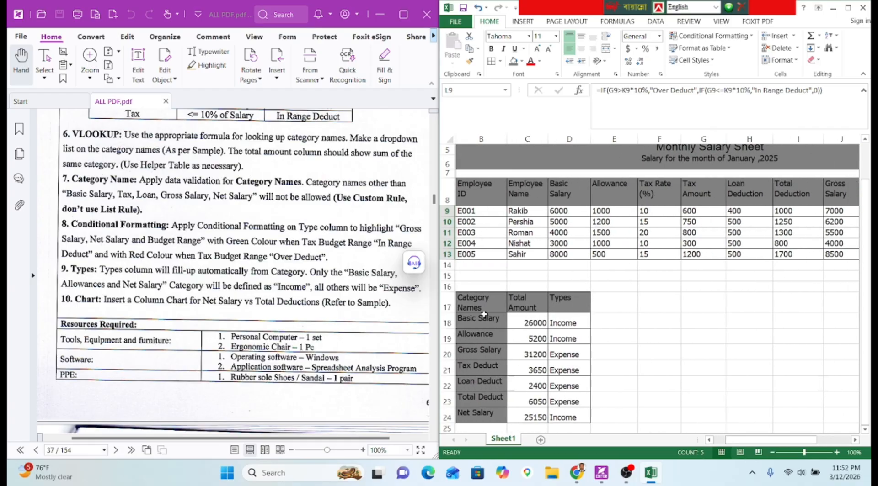
scroll(235, 283, "down", 1)
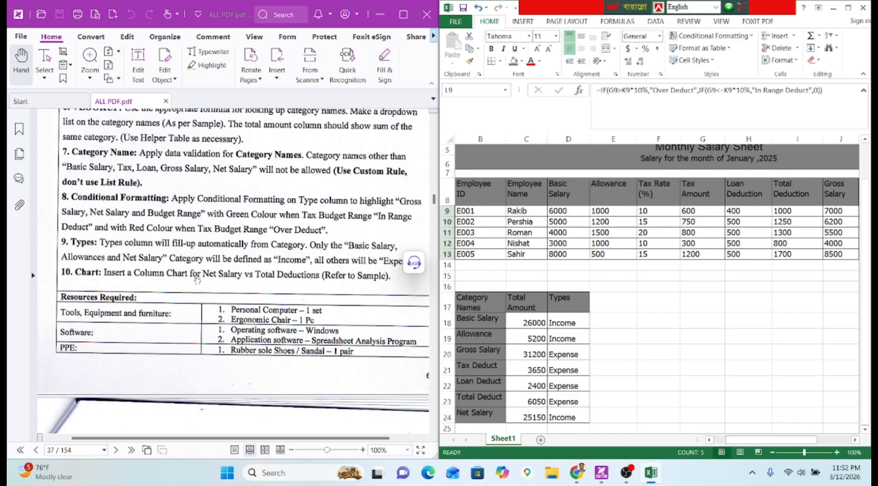
scroll(290, 277, "down", 10)
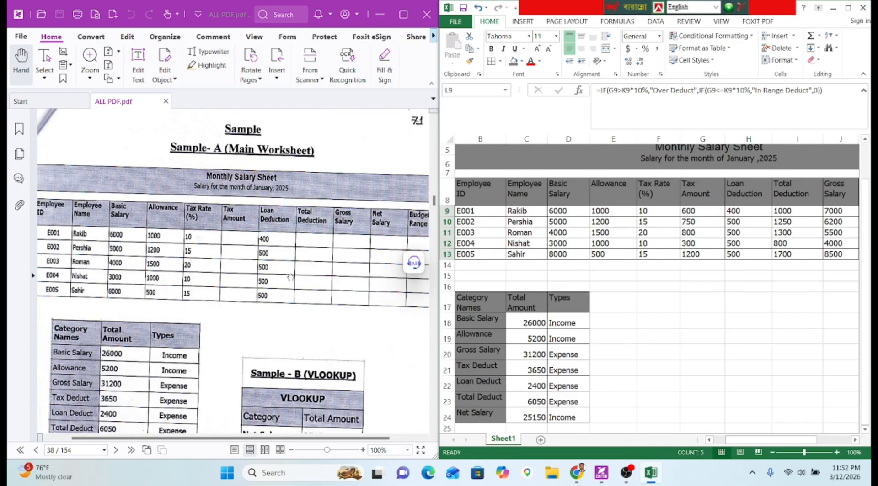
scroll(288, 297, "down", 2)
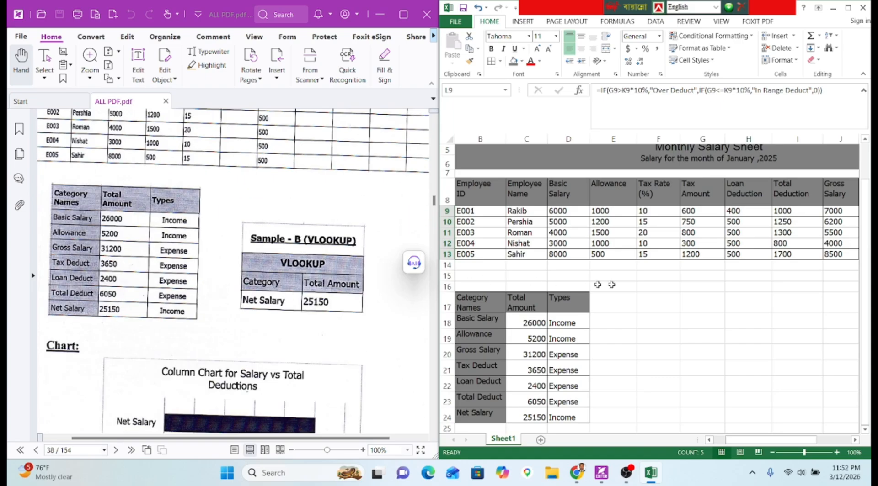
left_click(701, 302)
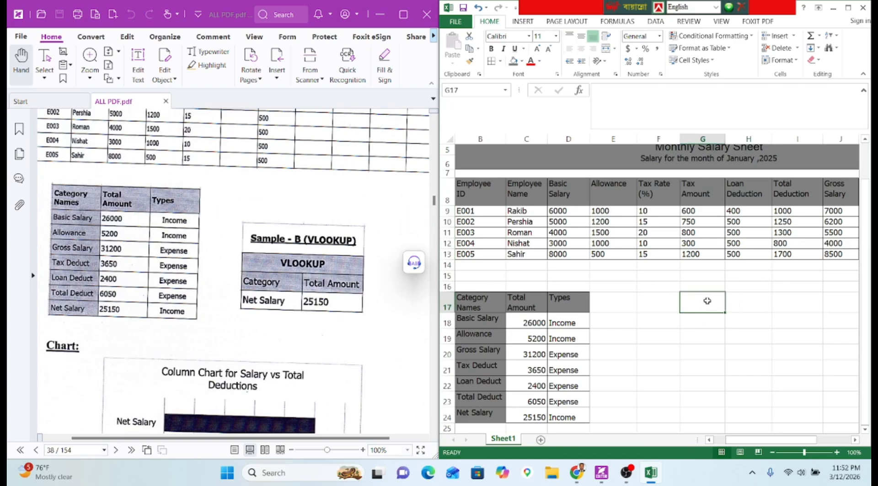
left_click_drag(706, 301, 740, 353)
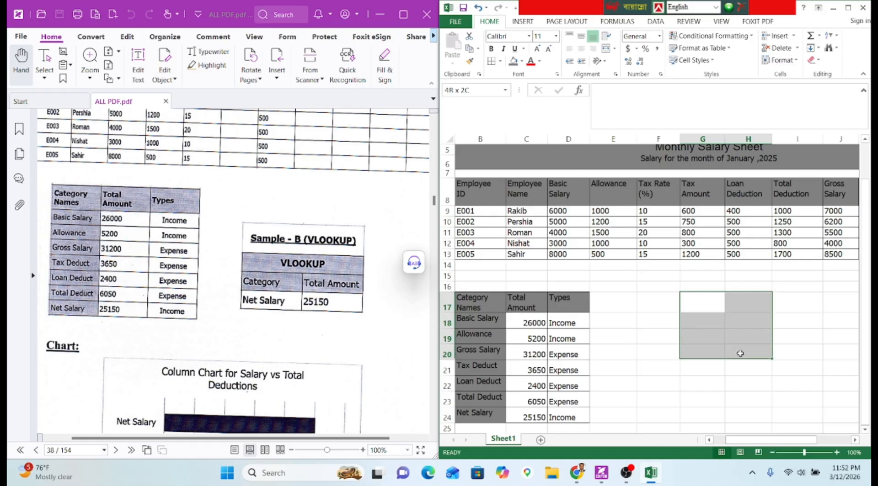
Put all borders on G17:H20, then merge and centre G17:H17 and G18:H18.
left_click(492, 62)
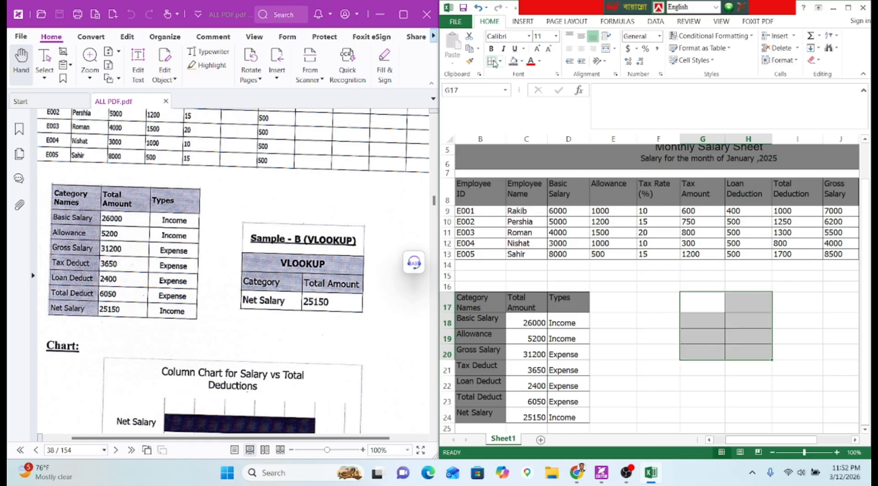
left_click(660, 319)
left_click_drag(685, 305, 740, 305)
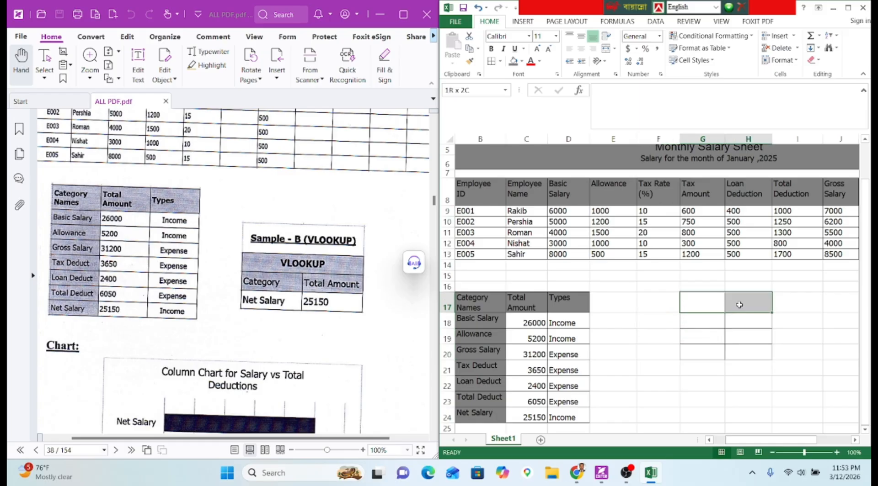
left_click(605, 48)
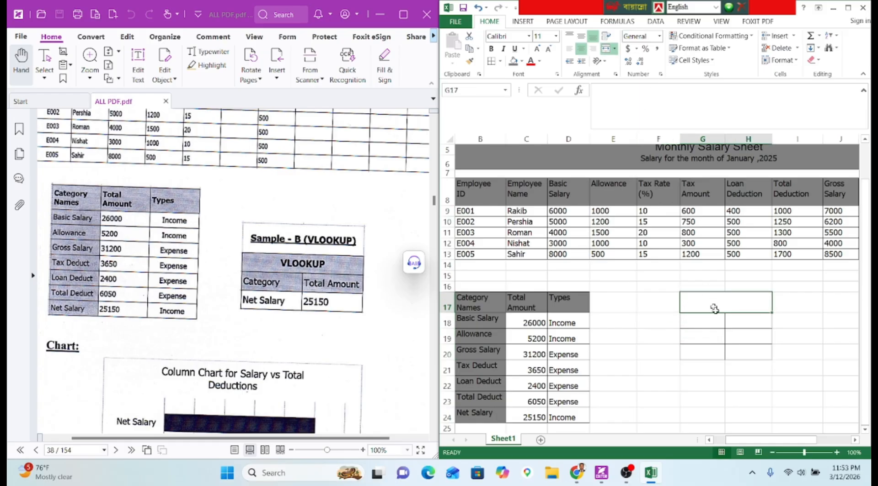
left_click_drag(703, 325, 736, 321)
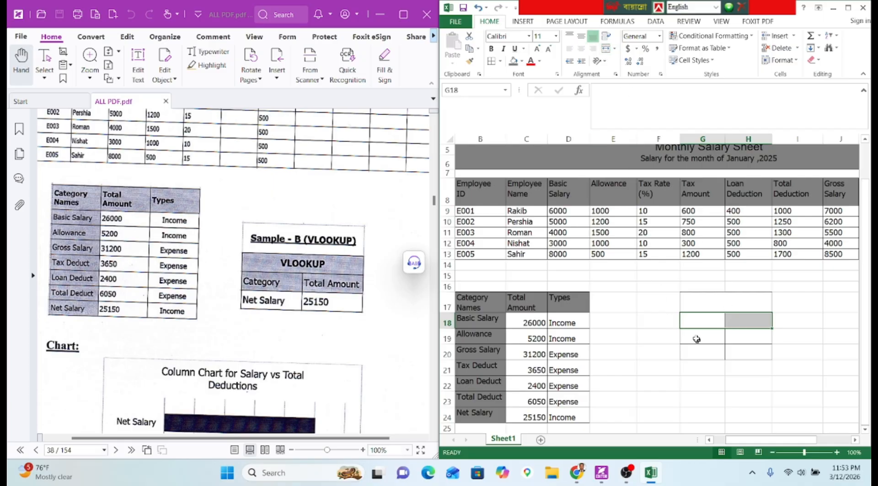
left_click(713, 322)
left_click_drag(713, 322, 733, 321)
left_click(605, 48)
Give the merged G17:H18 cells middle alignment, bold and 12-pt font.
left_click(723, 301)
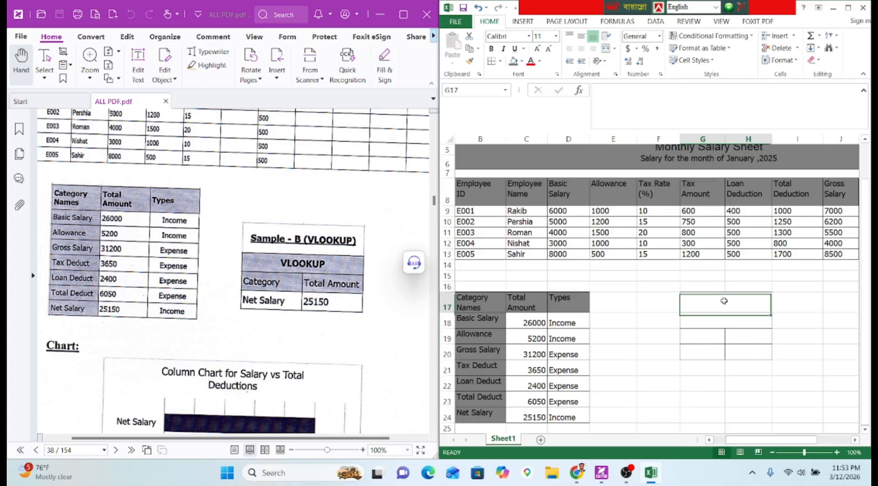
left_click_drag(720, 315, 720, 316)
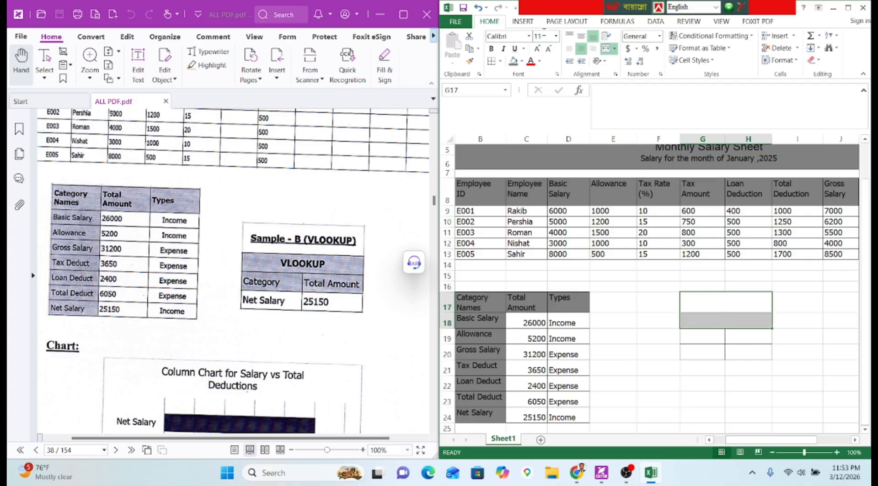
left_click(581, 36)
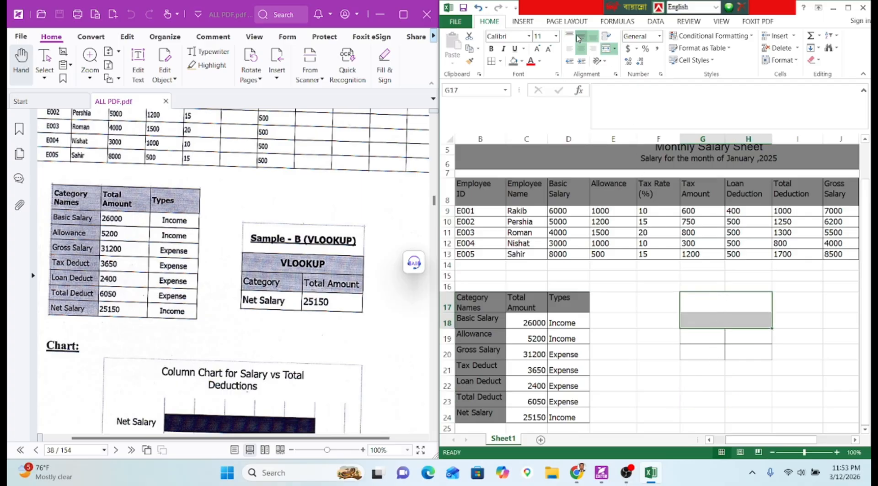
left_click(490, 48)
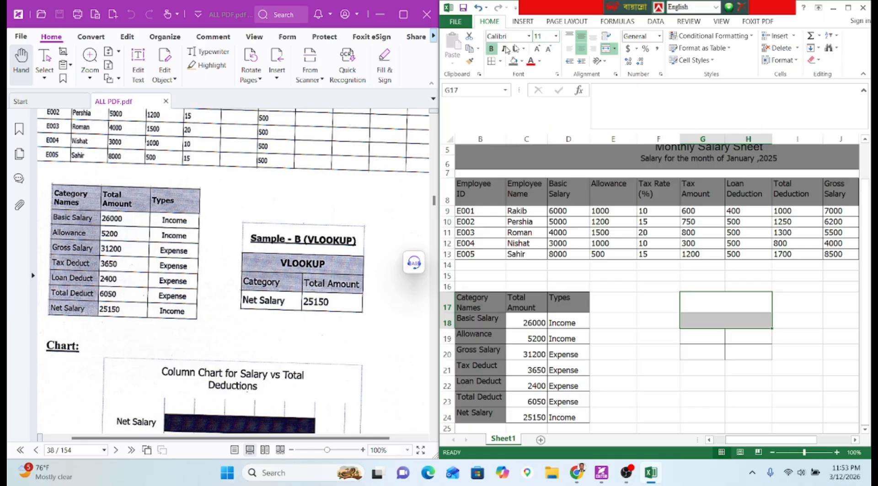
left_click(556, 36)
left_click(556, 36)
left_click(555, 36)
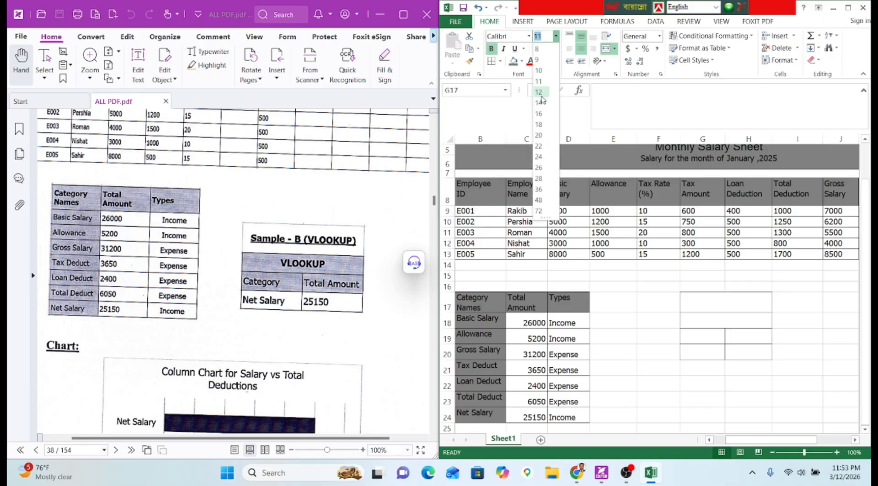
left_click(539, 93)
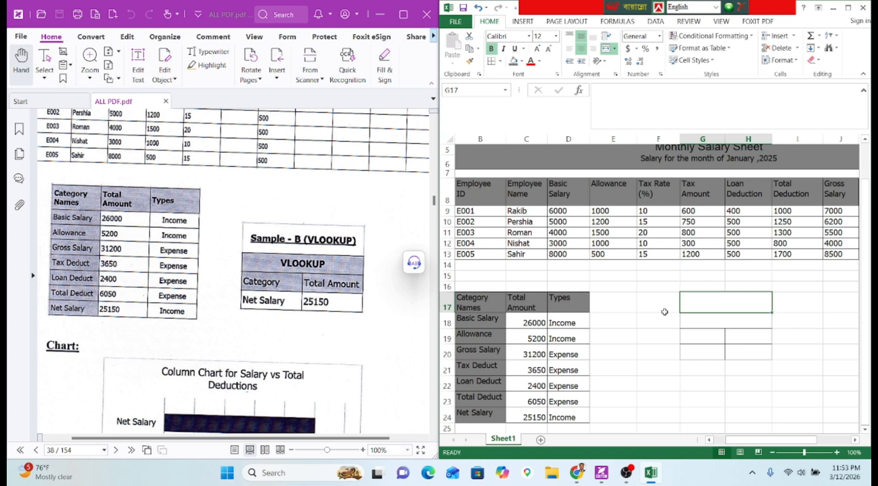
Type the underlined heading 'Sample-B(VLOOKUP)' into G17.
type("S")
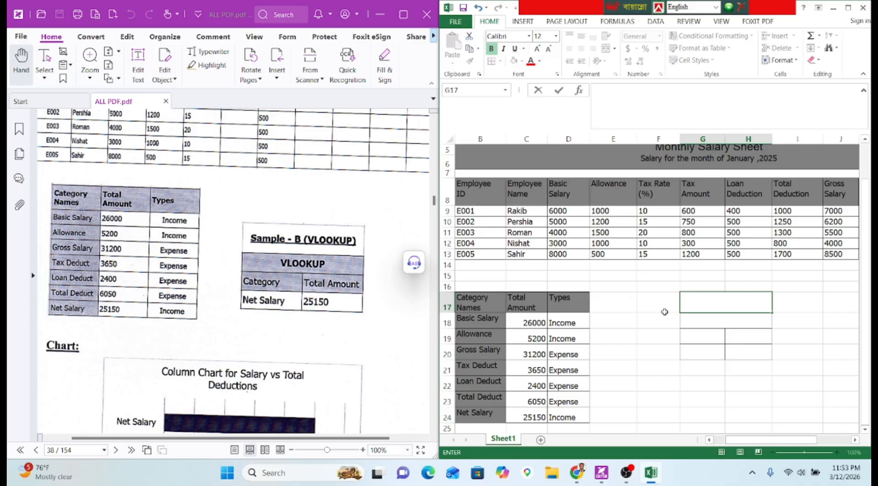
key("ctrl+u")
type("ample")
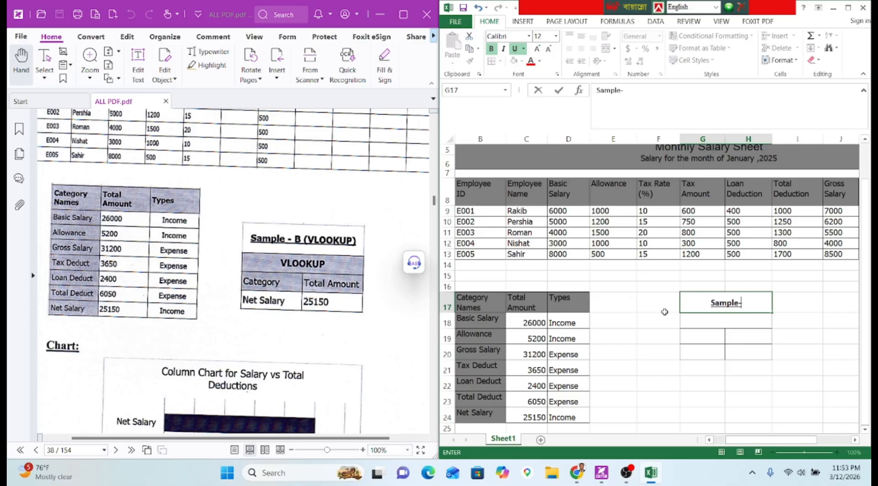
type("-B(Vlool")
key("BackSpace")
key("BackSpace")
key("BackSpace")
key("BackSpace")
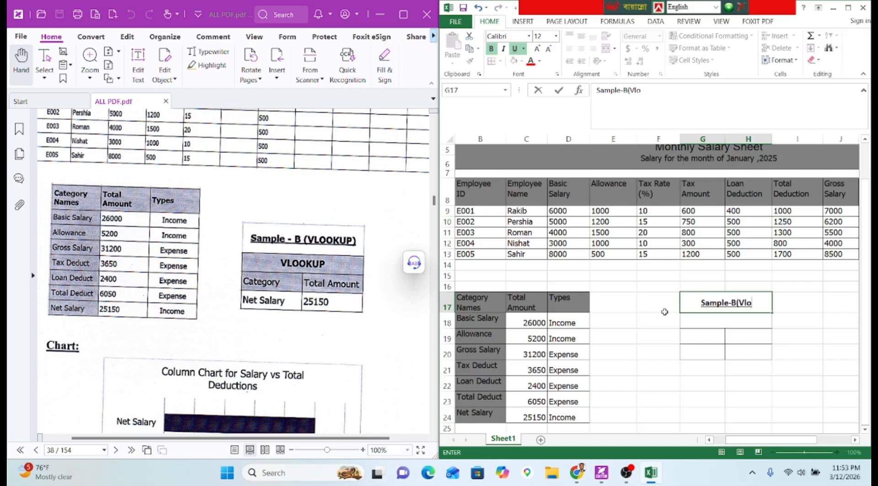
type("LOOKUP")
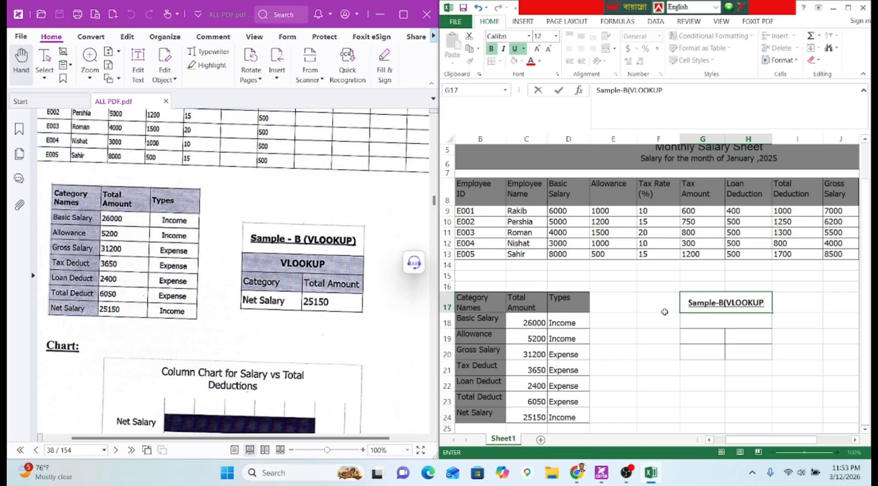
type(")")
Enter VLOOKUP in G18, with Category and Total Amount headers in G19:H19.
key("Return")
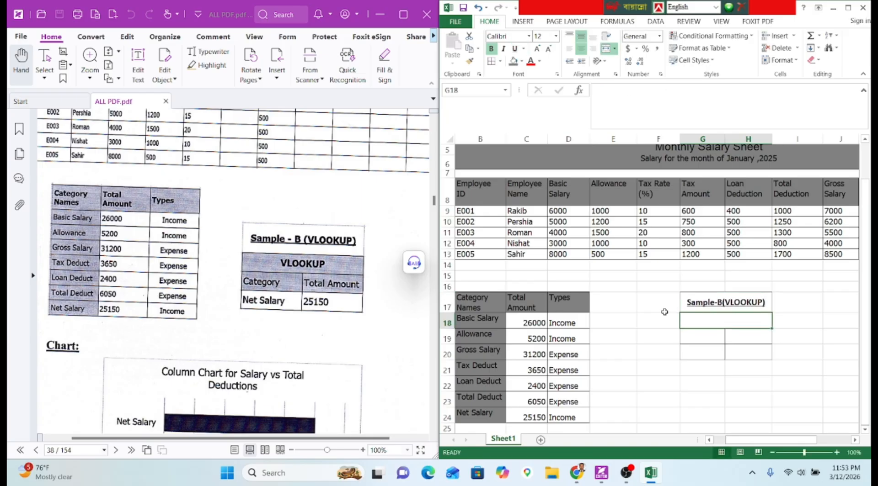
type("v")
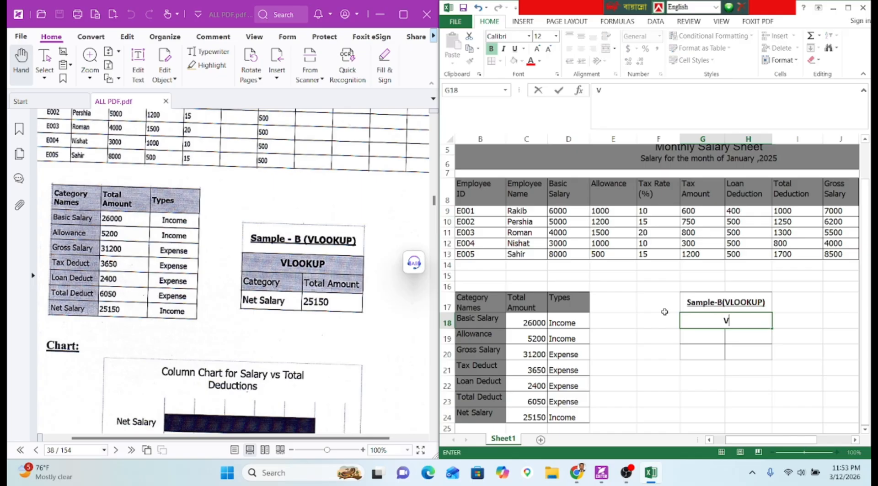
type("LOOKUP")
key("Return")
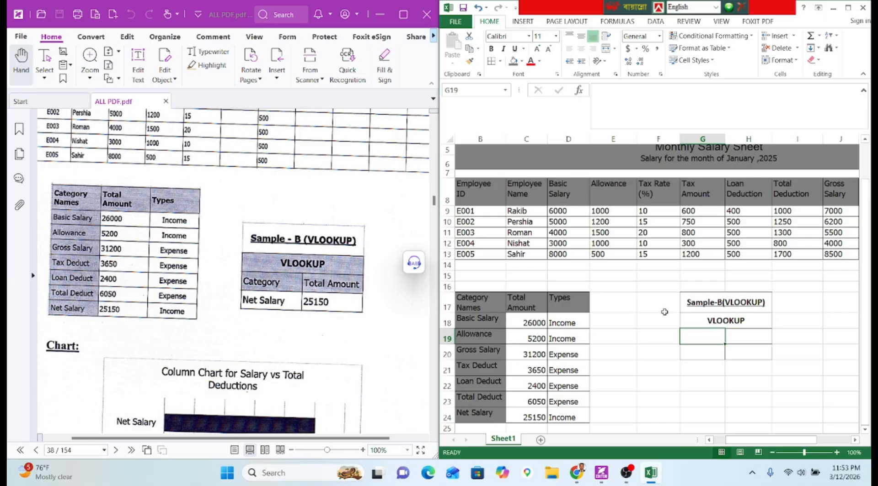
type("Ca")
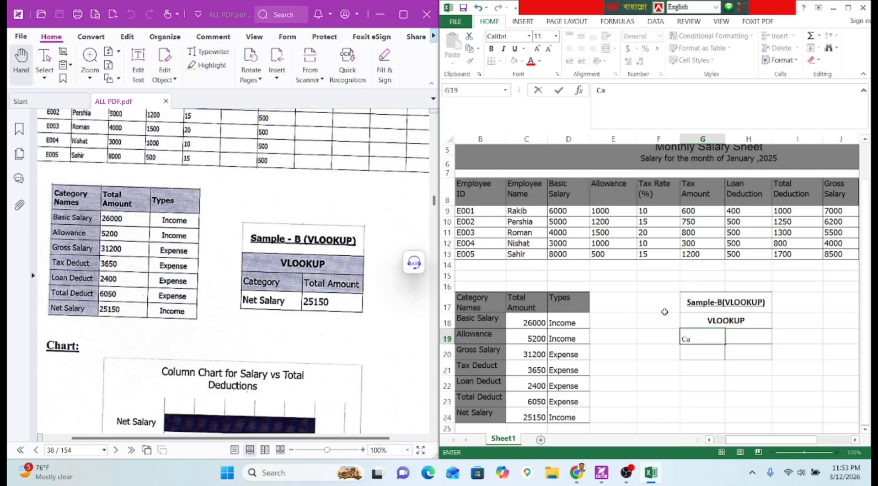
type("tegory")
key("Tab")
type("To")
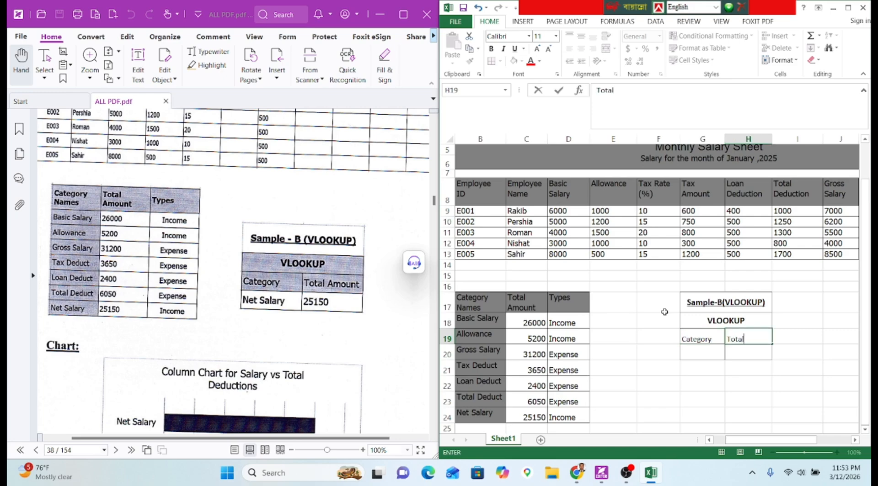
type("tal AMount")
key("BackSpace")
key("BackSpace")
key("BackSpace")
type("t")
key("Return")
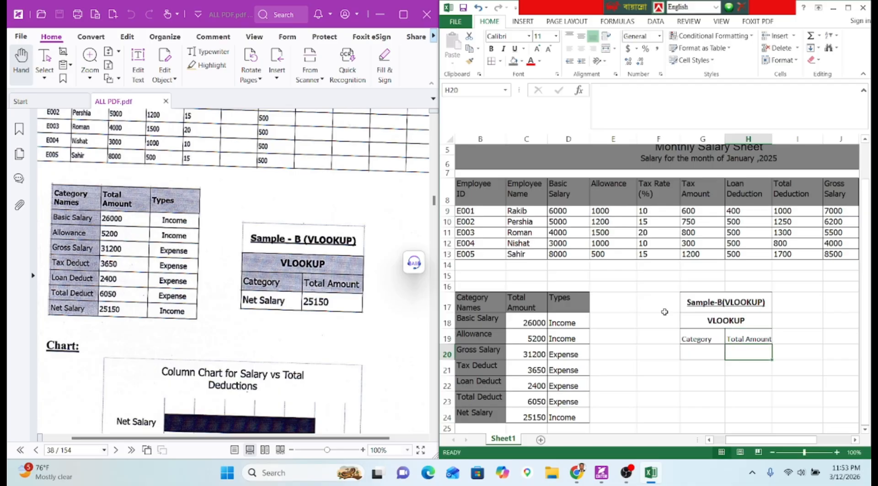
Set G17:H19 to Tahoma, widen column H, and fill G18:H19 dark grey.
left_click_drag(685, 309, 750, 341)
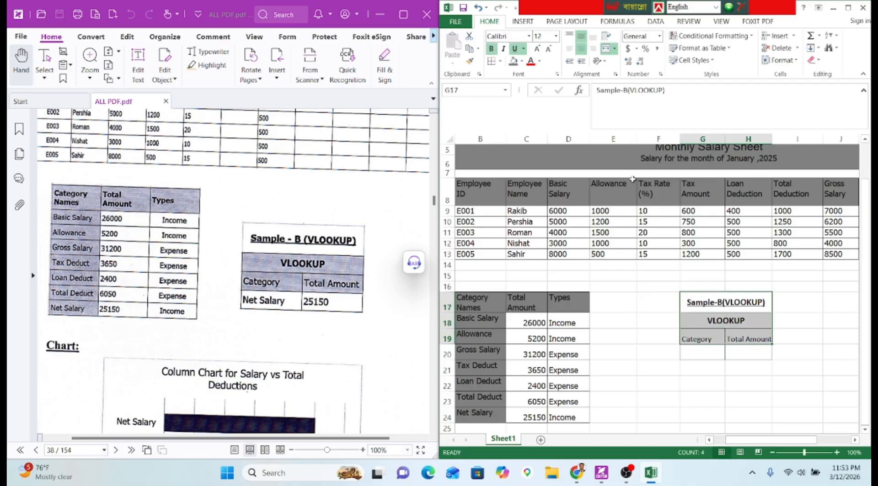
left_click(503, 36)
type("Tahoma")
key("Return")
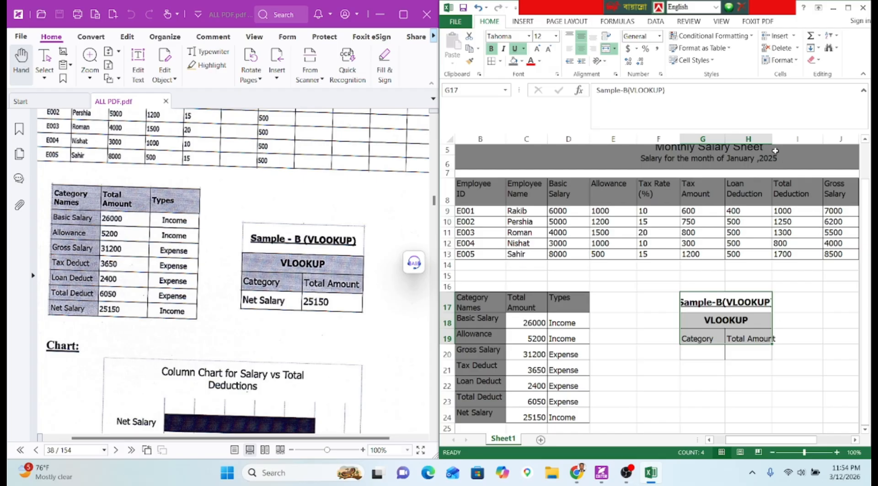
left_click_drag(773, 134, 792, 138)
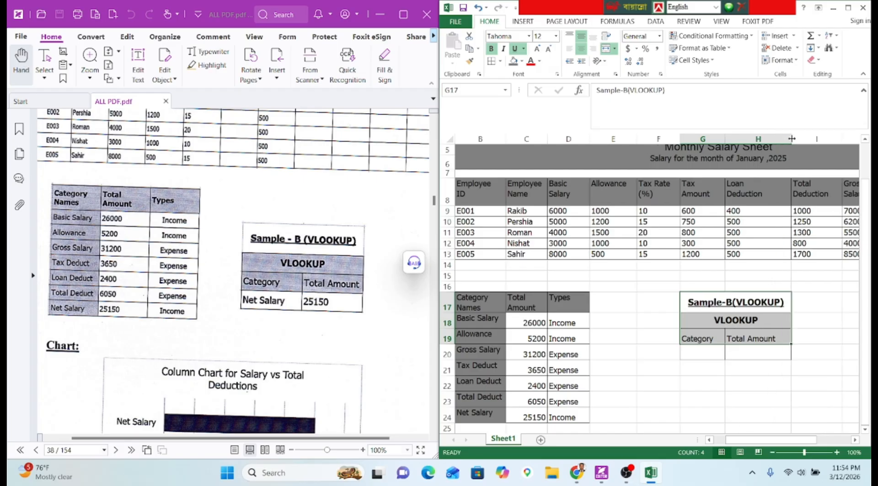
left_click_drag(702, 320, 771, 339)
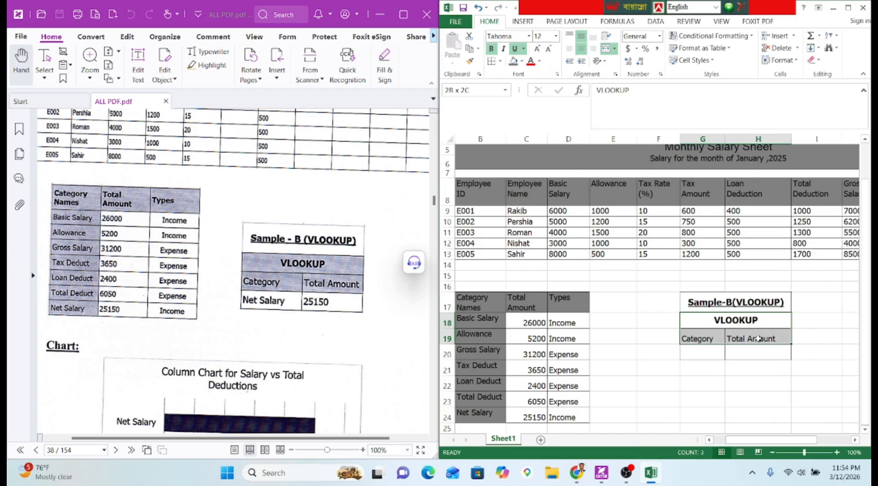
left_click(513, 61)
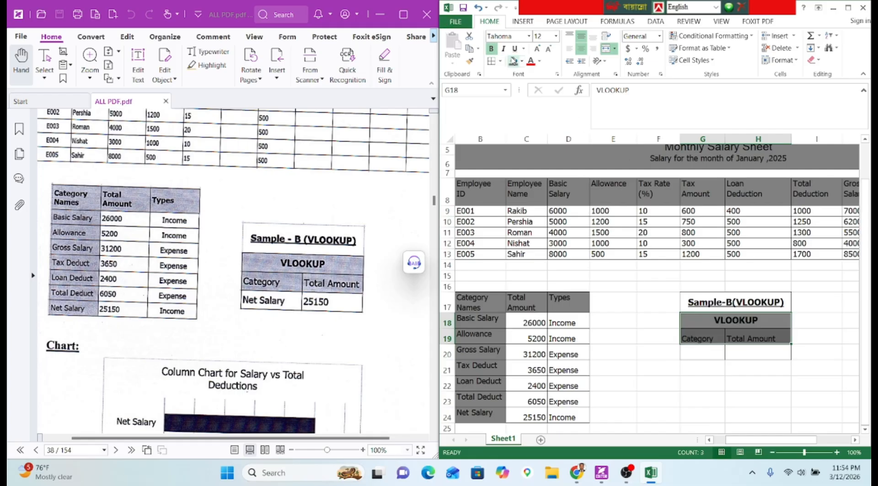
left_click(713, 357)
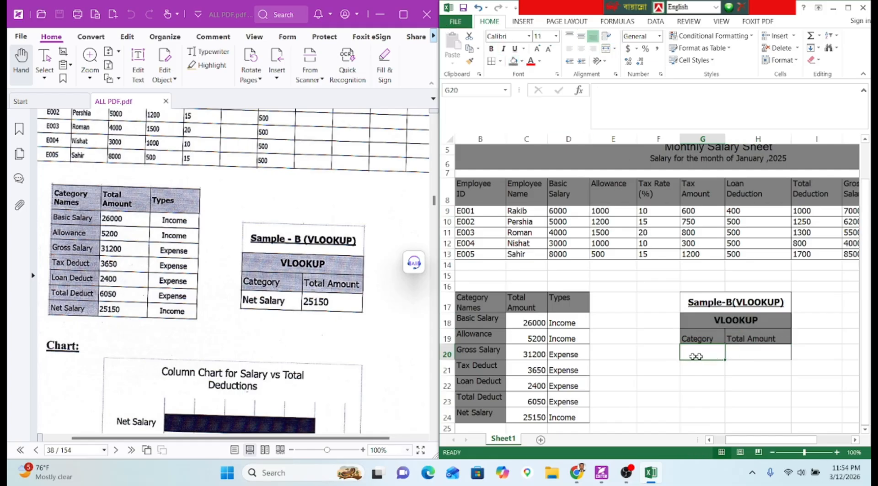
scroll(271, 310, "up", 3)
scroll(271, 309, "up", 10)
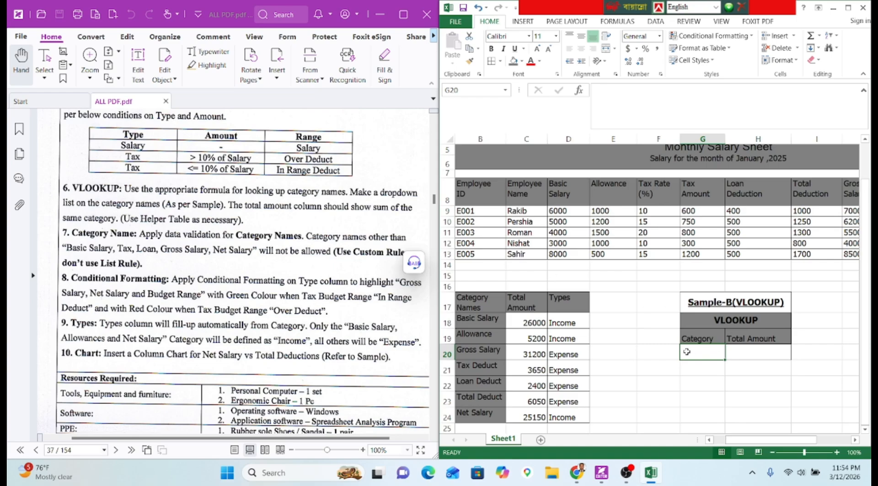
scroll(686, 352, "down", 1)
scroll(329, 341, "down", 6)
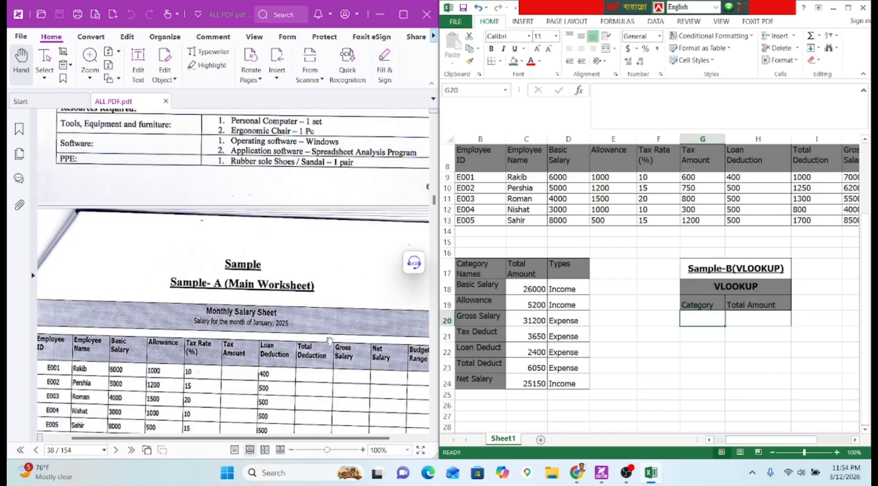
scroll(330, 340, "down", 5)
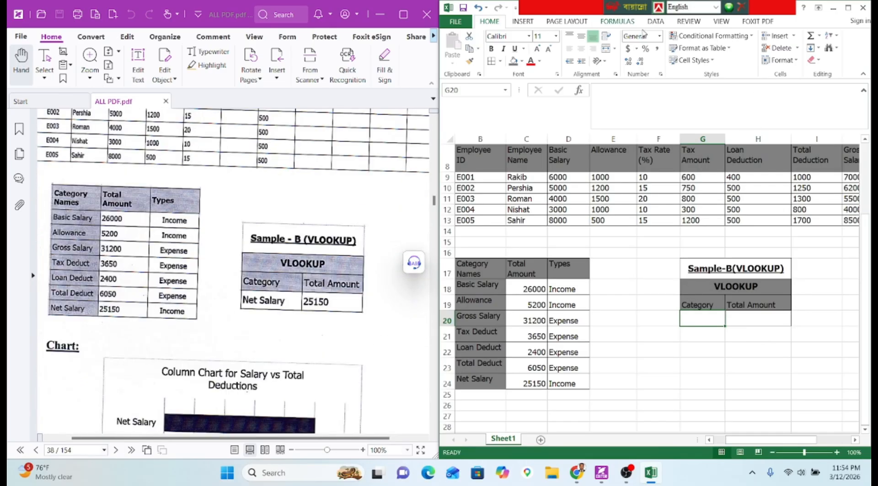
Give G20 a List data validation sourced from the category names in $B$18:$B$24.
left_click(655, 22)
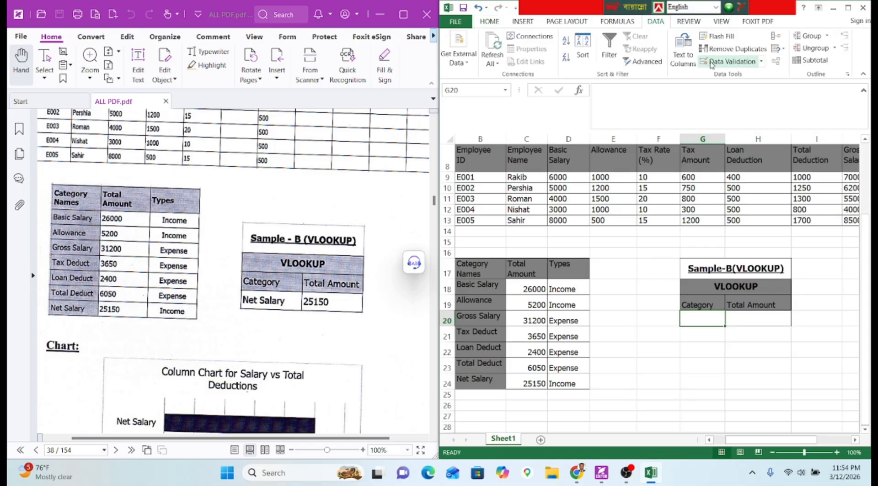
left_click(727, 61)
left_click(477, 278)
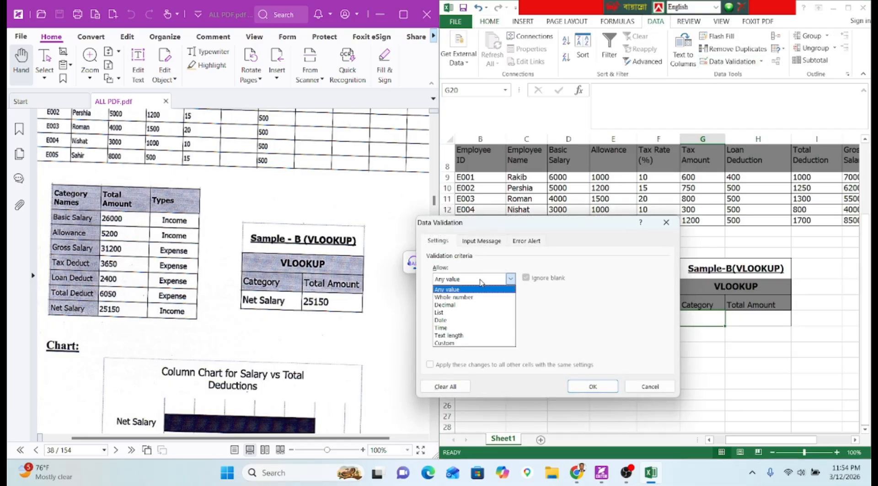
left_click(453, 313)
left_click_drag(512, 231, 785, 221)
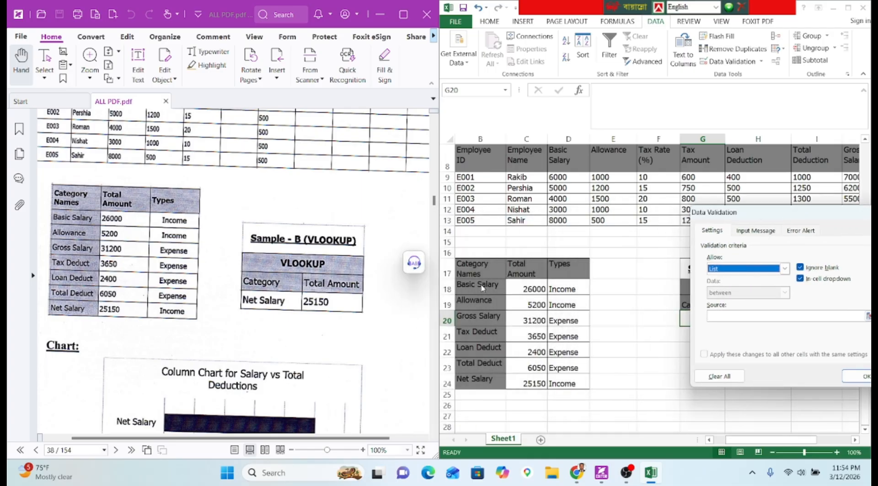
left_click(772, 316)
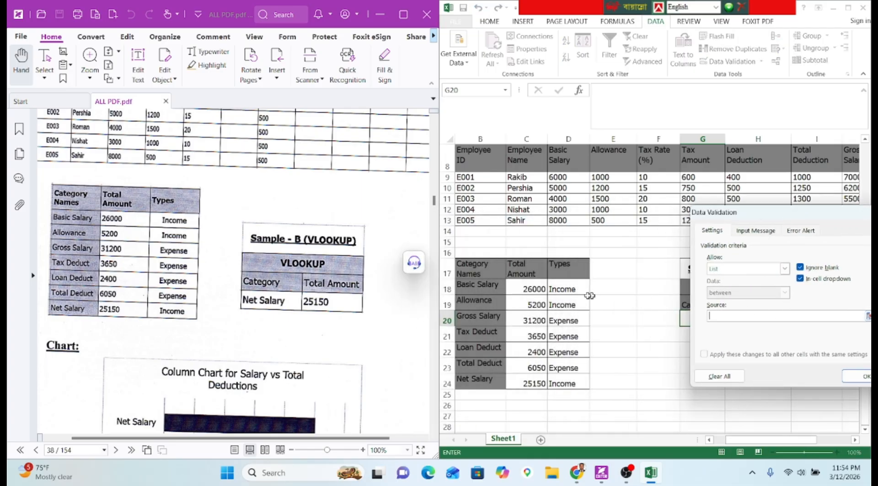
left_click_drag(496, 284, 496, 380)
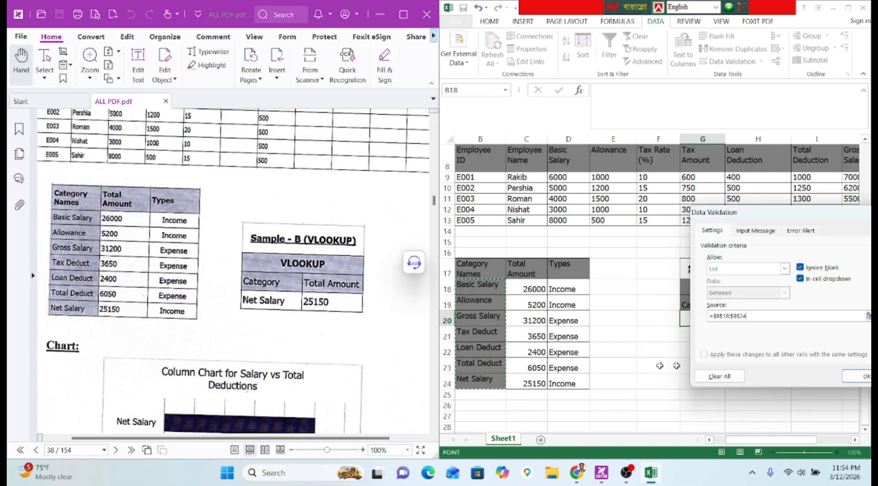
left_click(818, 374)
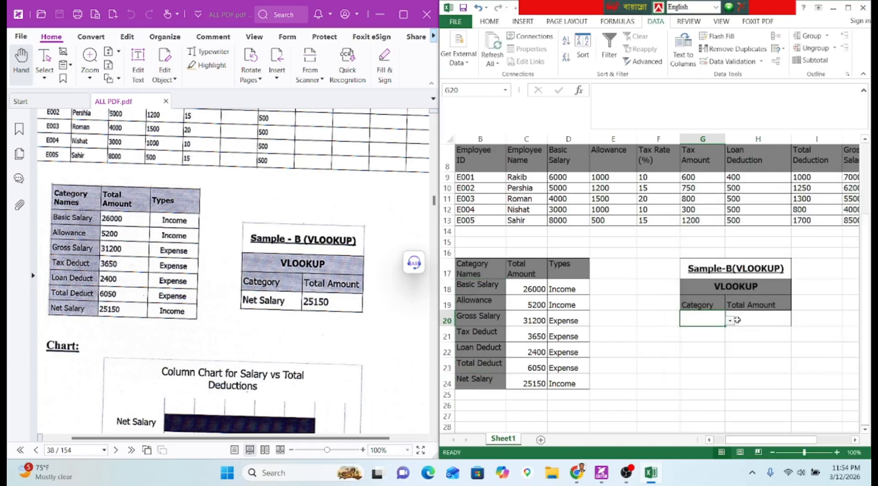
Choose Gross Salary from G20's dropdown list and select H20.
left_click(730, 324)
left_click(722, 342)
left_click(747, 331)
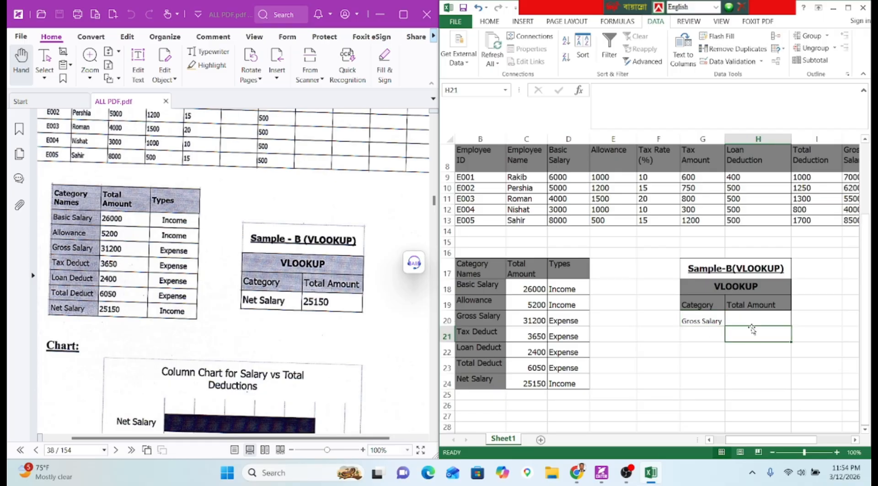
left_click(751, 320)
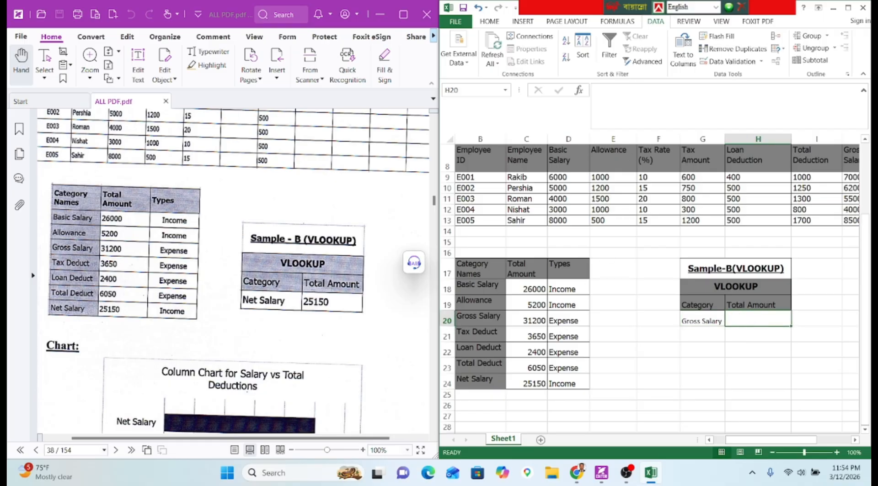
Enter =VLOOKUP(G20,$B$18:$D$24,2,0) in H20.
left_click(640, 91)
type("=vlo")
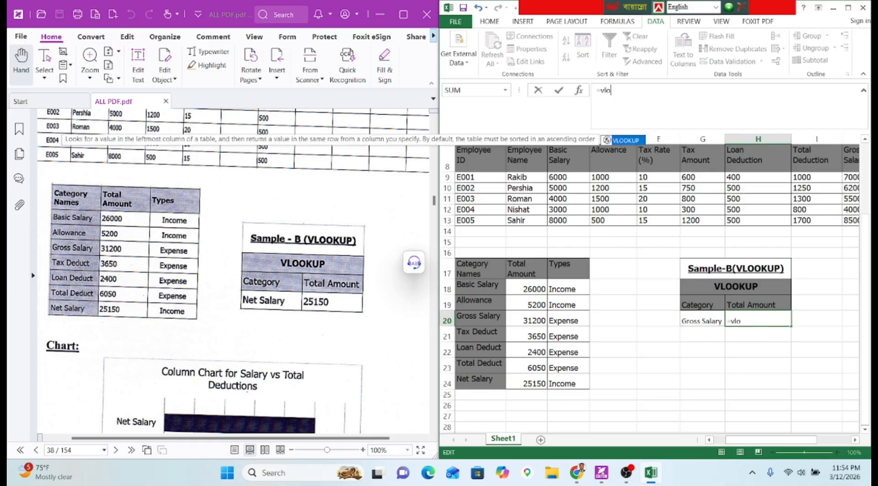
key("Tab")
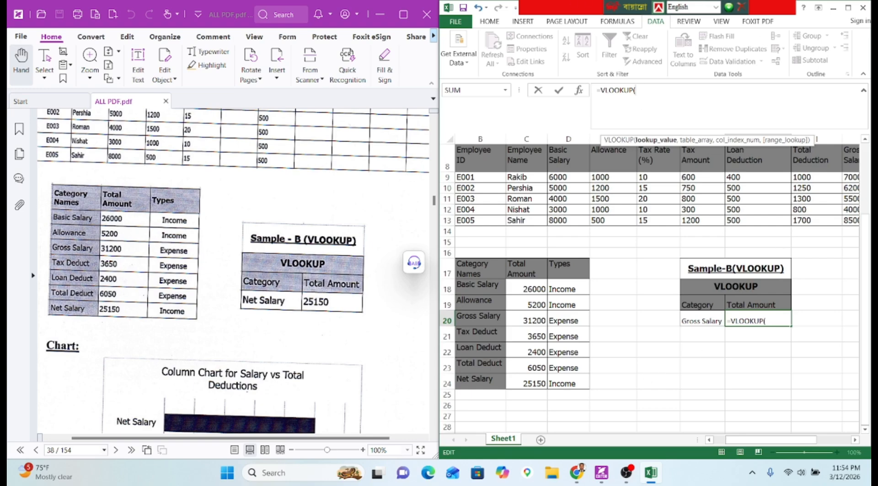
left_click(703, 322)
type(",")
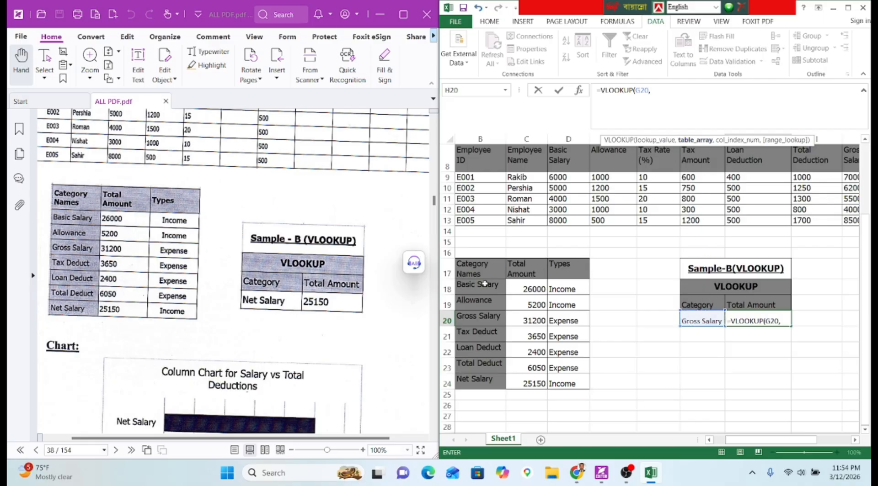
left_click_drag(484, 284, 560, 378)
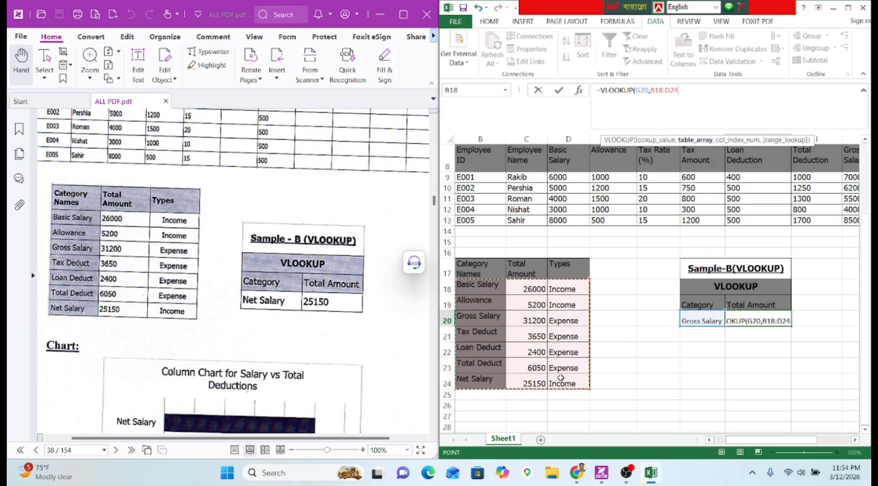
key("F4")
type("m")
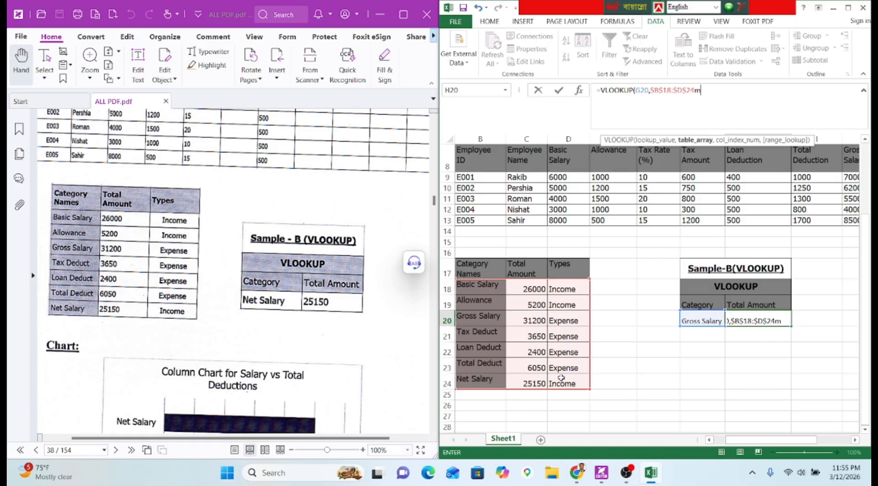
key("BackSpace")
type(",")
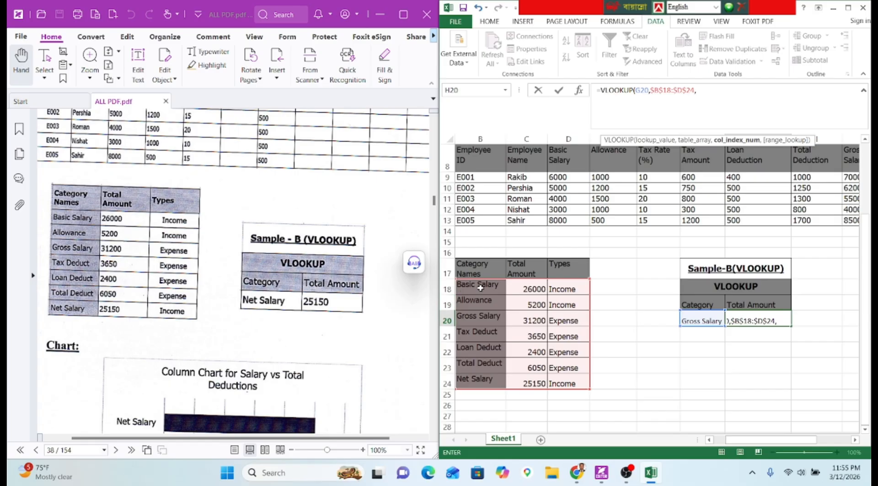
type("2,")
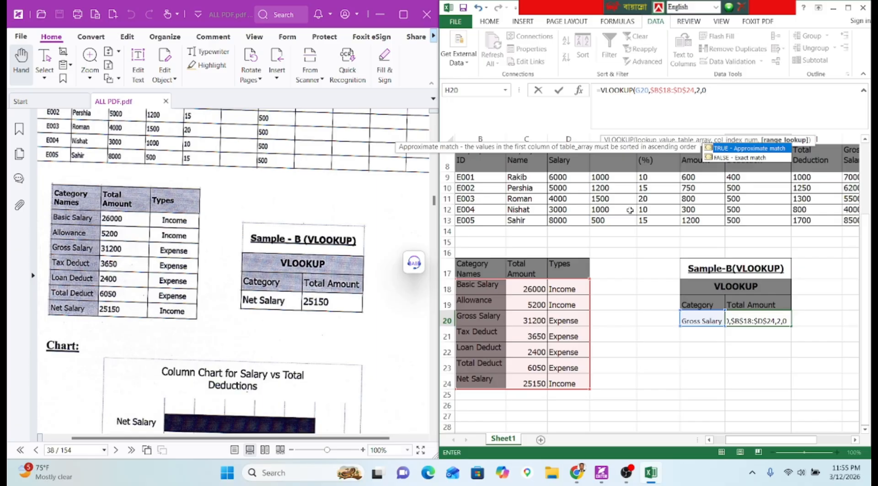
type("0")
key("Return")
Switch G20 to Tax Deduct so the lookup returns 3650.
left_click(699, 316)
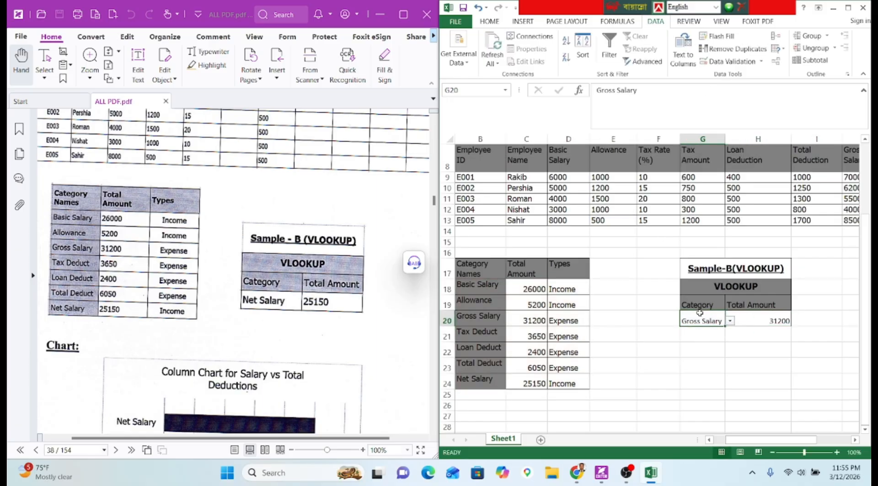
left_click(730, 321)
left_click(698, 355)
left_click(698, 355)
Select Net Salary with 25150 (B24:C24) and add Total Deduct (B23:C23) to the selection.
scroll(285, 314, "down", 3)
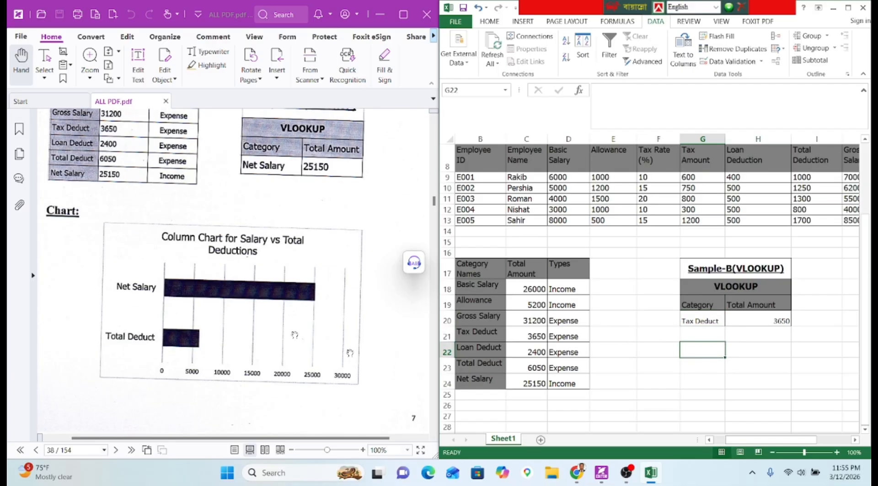
scroll(142, 275, "up", 3)
scroll(142, 274, "up", 10)
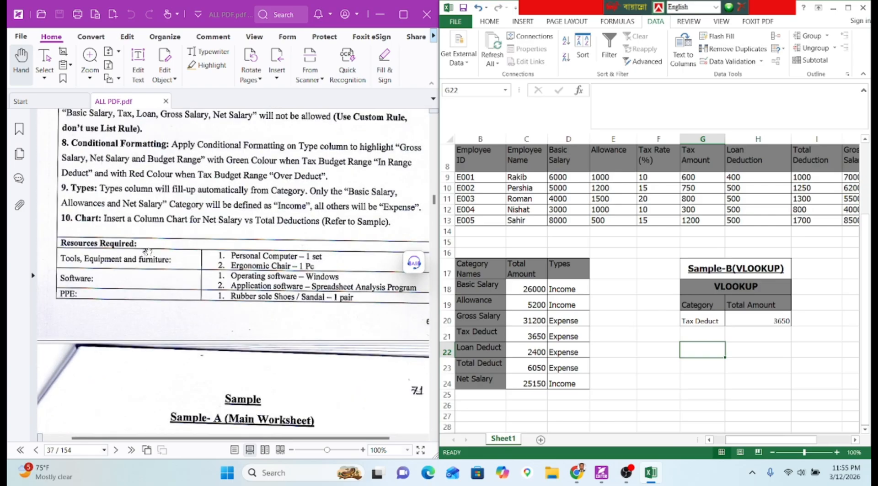
scroll(233, 224, "down", 6)
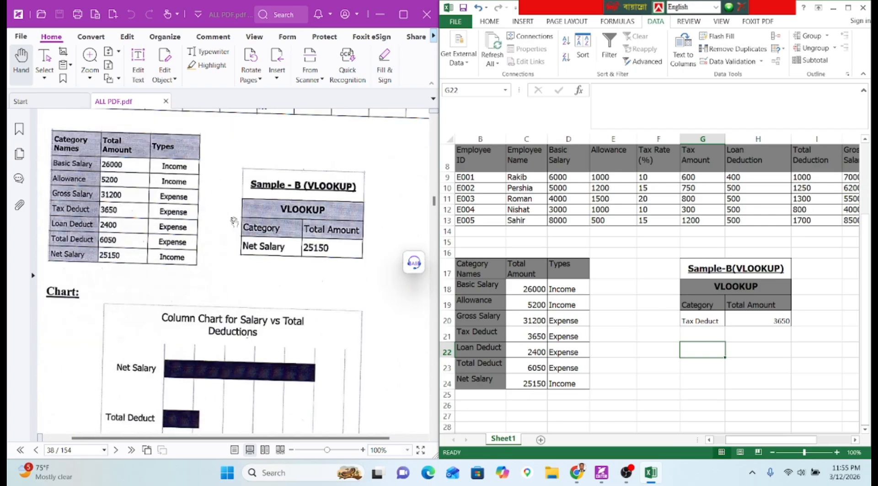
left_click(463, 382)
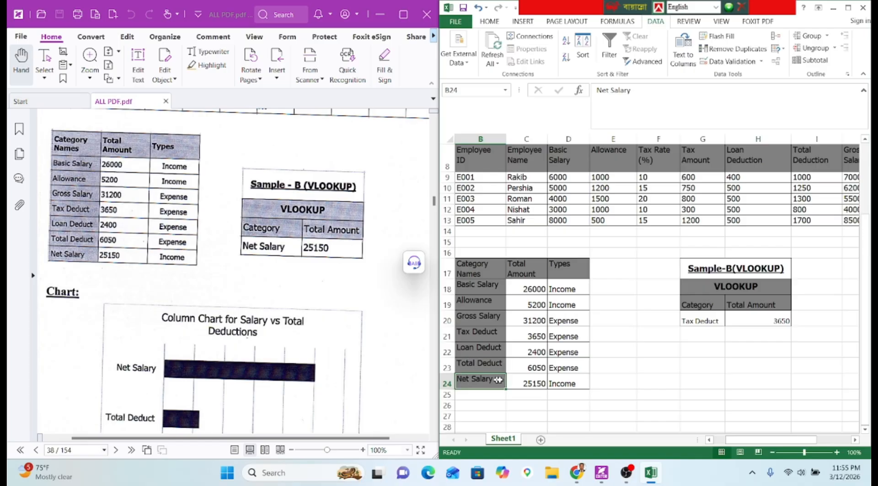
left_click_drag(498, 380, 525, 383)
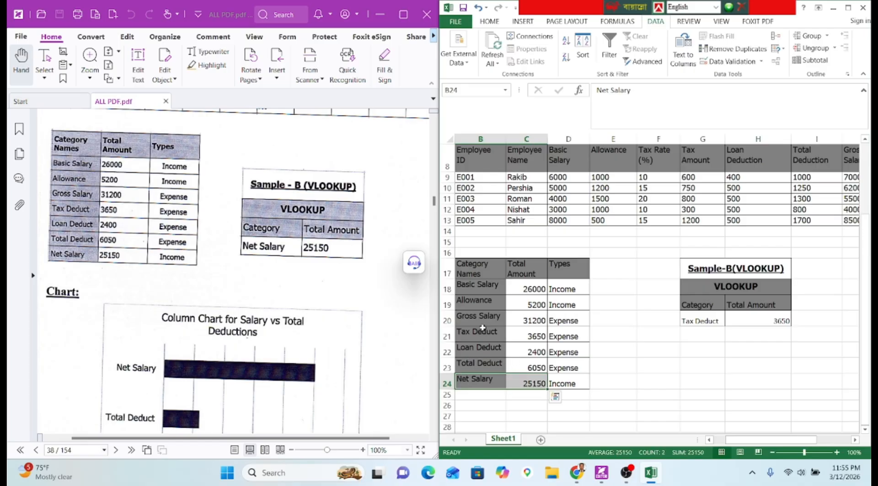
left_click_drag(480, 359, 519, 366)
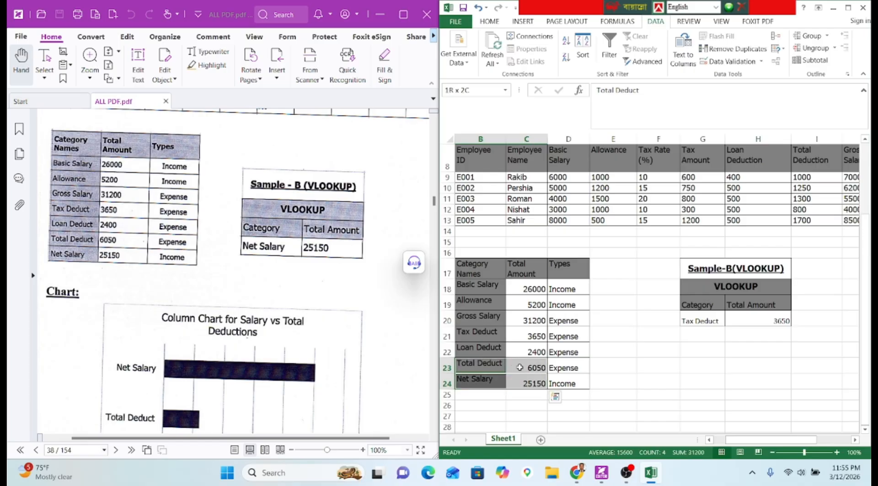
Insert a 2-D clustered bar chart of the two rows and place it beside the table.
left_click(523, 21)
left_click(577, 36)
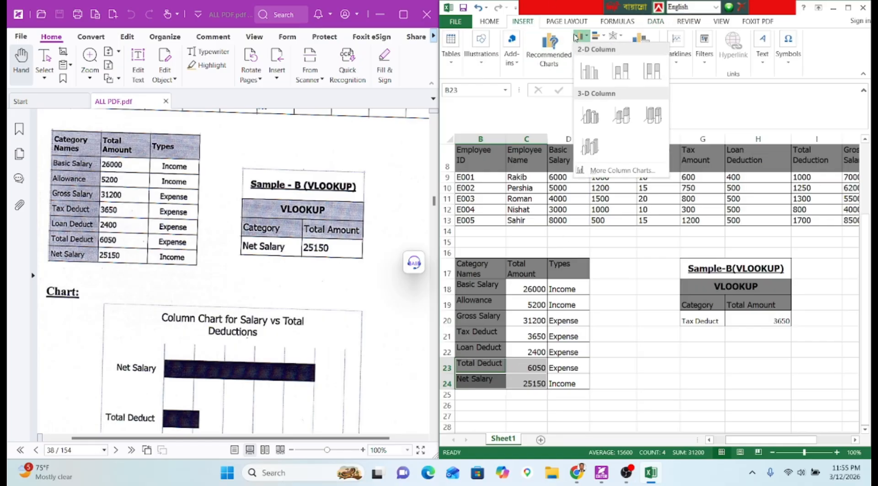
left_click(596, 36)
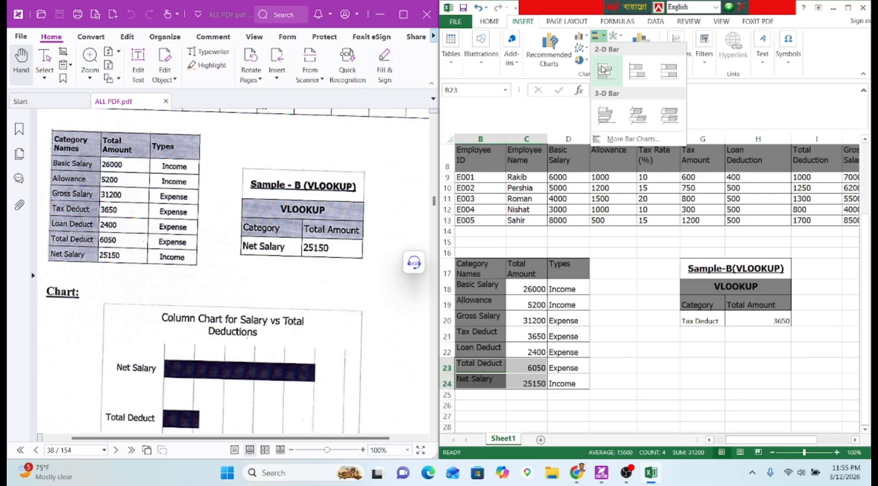
left_click(604, 69)
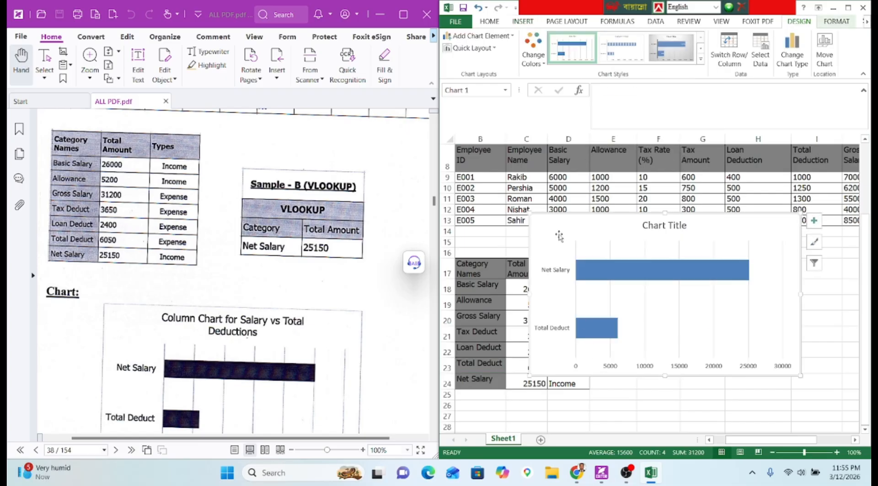
left_click_drag(564, 249, 618, 245)
double_click(725, 240)
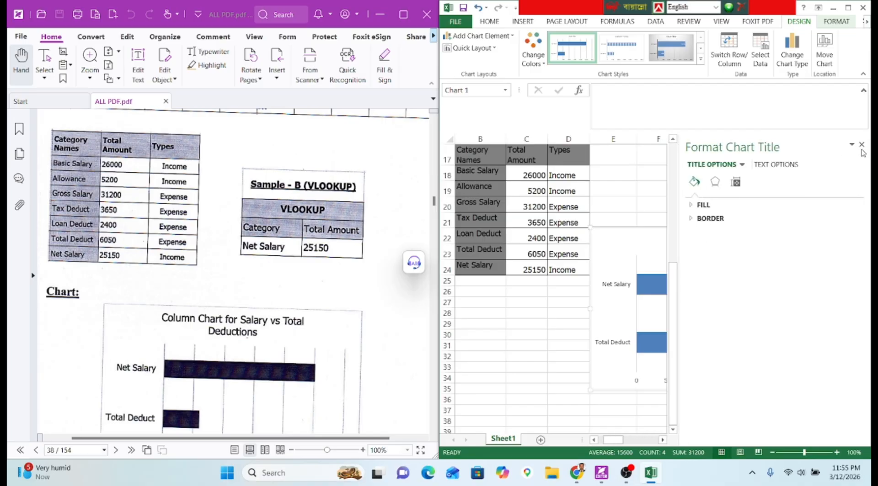
Retitle the chart 'Column Chart for Salary vs Total Deductions' and set it in Tahoma.
left_click(861, 145)
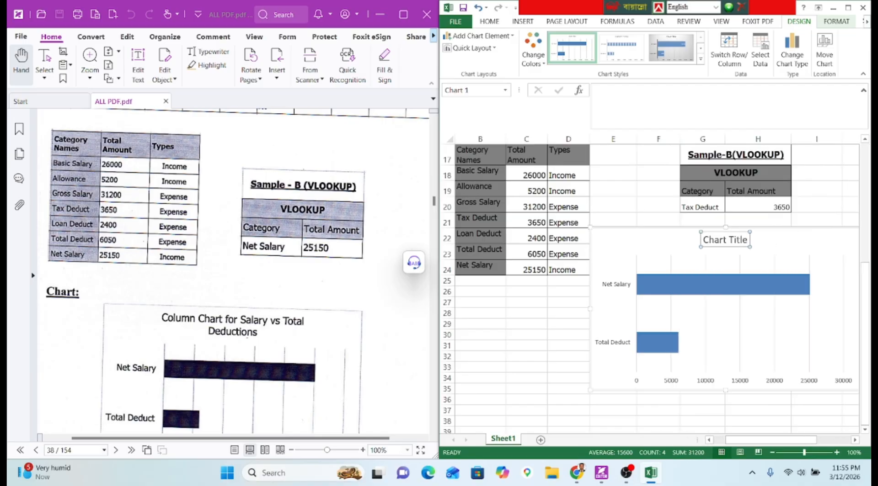
triple_click(738, 241)
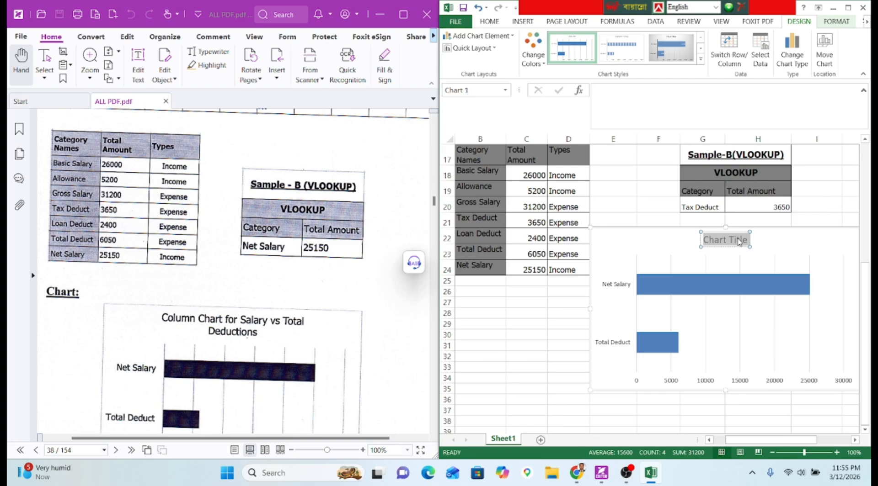
type("Colu")
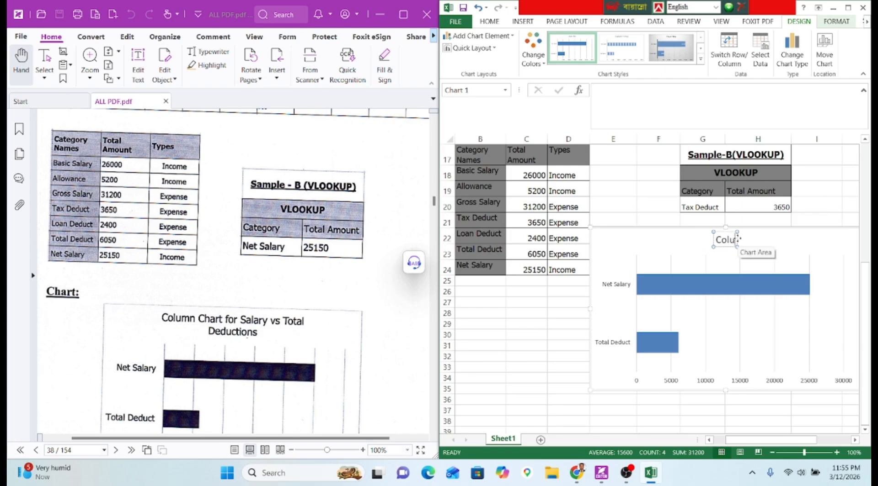
type("mn C")
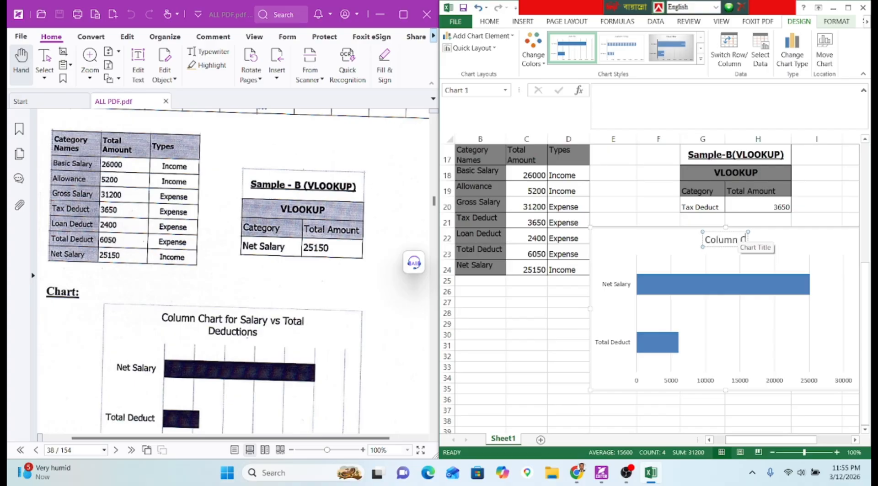
type("hart")
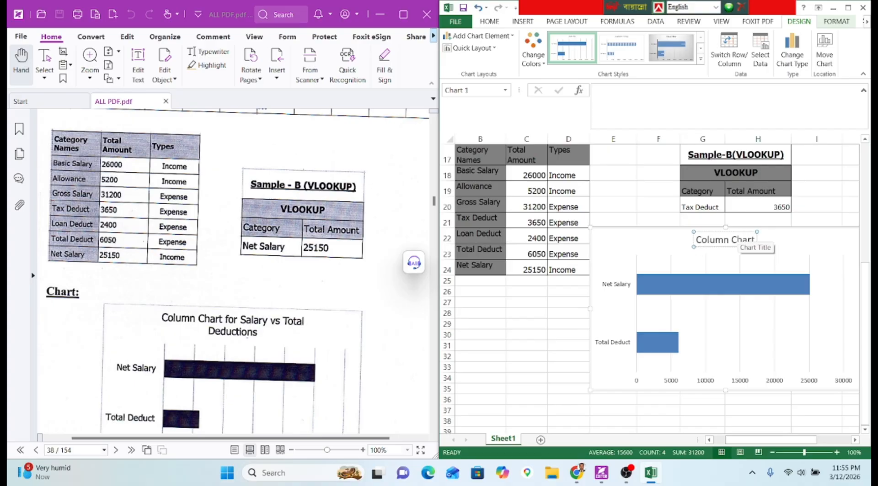
type(" for S")
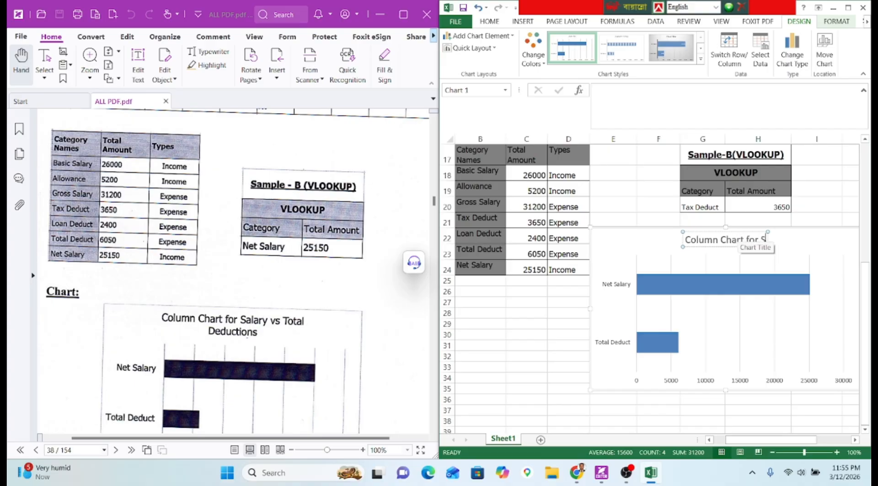
type("alary vs")
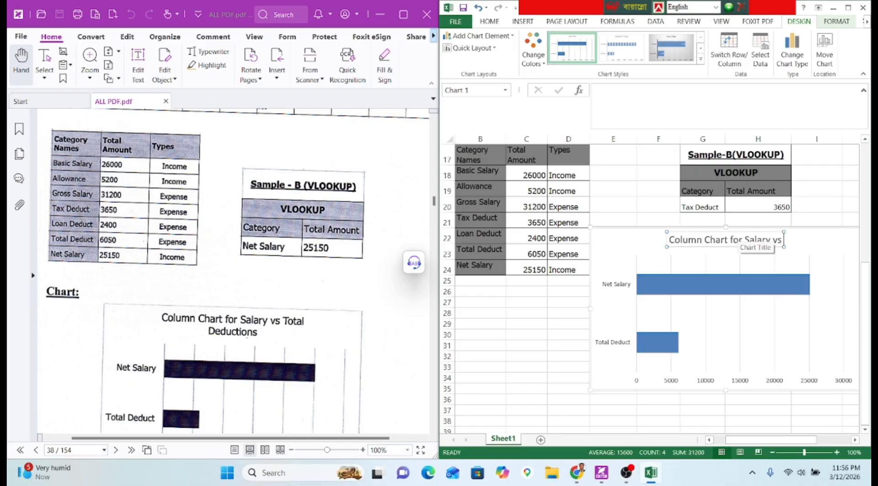
type(" Total Dedu")
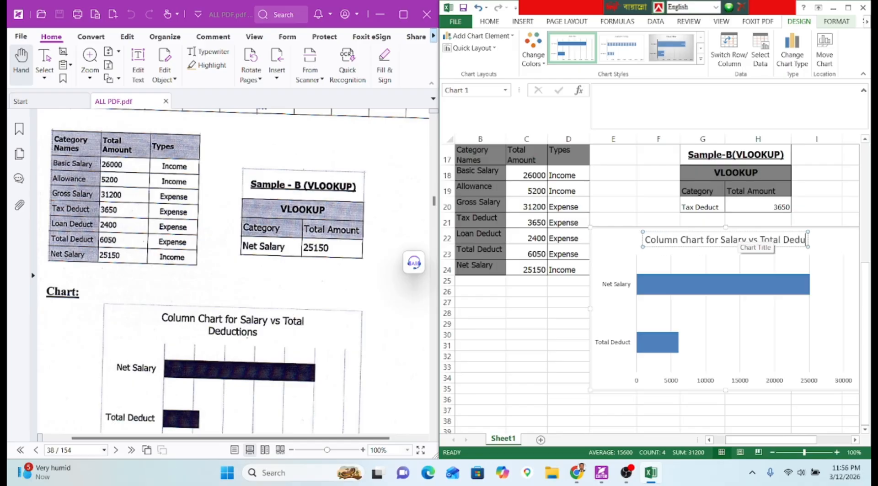
type("ction")
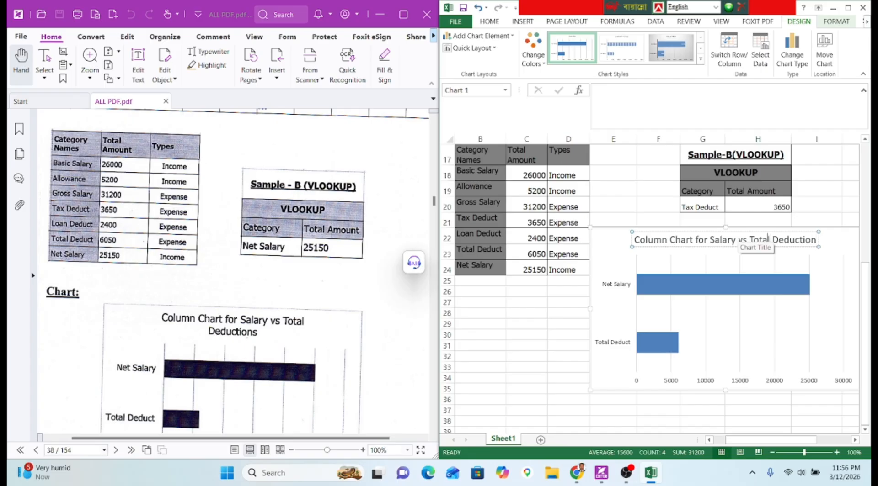
type("s")
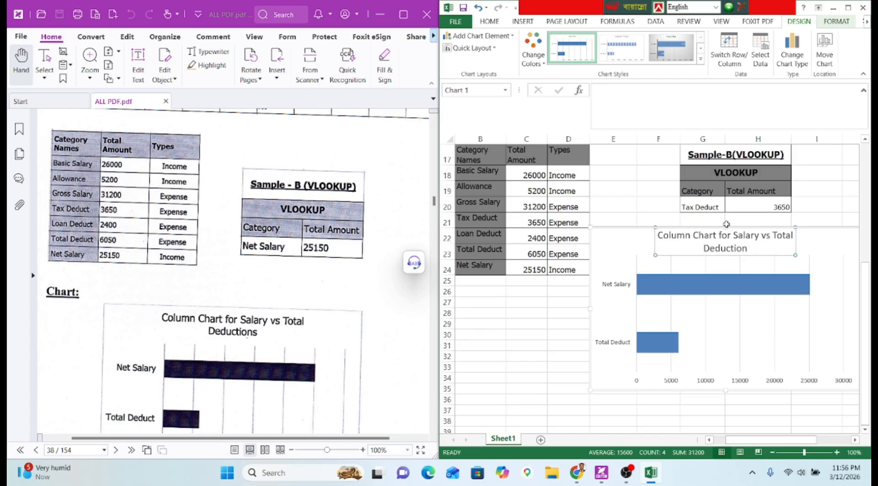
key("ctrl+a")
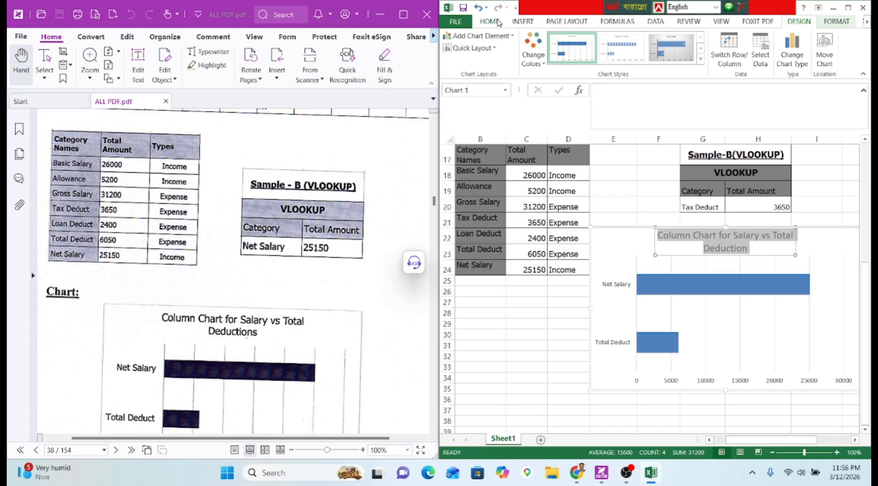
left_click(489, 22)
left_click(524, 36)
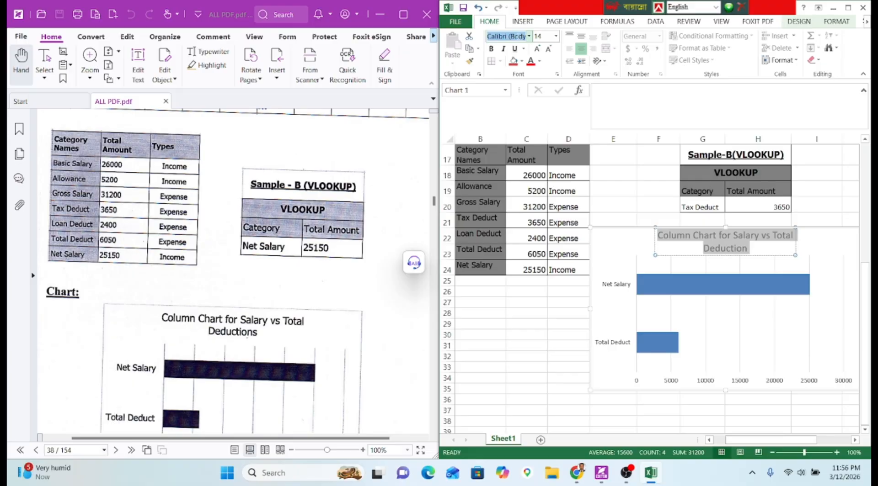
type("Tahoma")
key("Return")
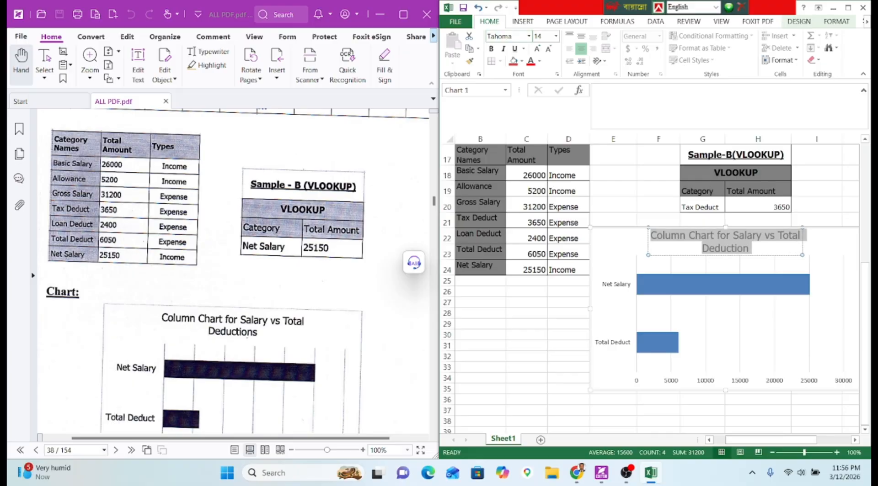
left_click(521, 384)
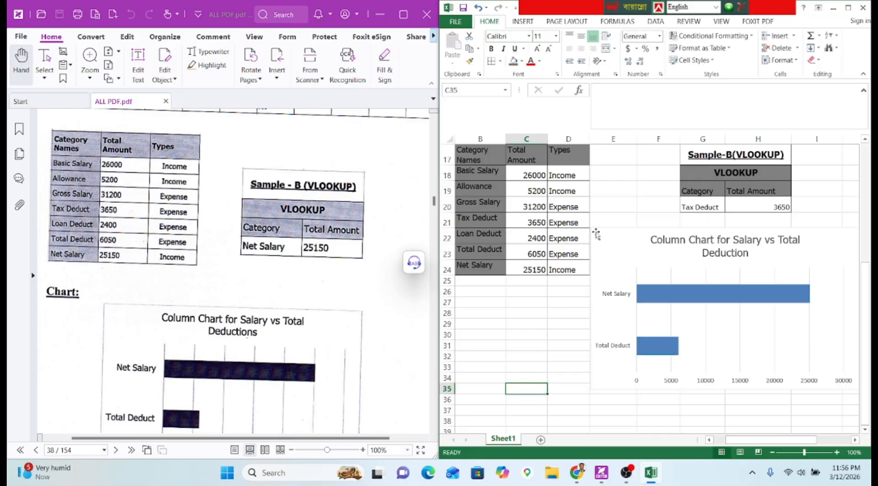
Nudge the bar chart slightly up and to the right.
left_click_drag(595, 234, 598, 230)
left_click(536, 312)
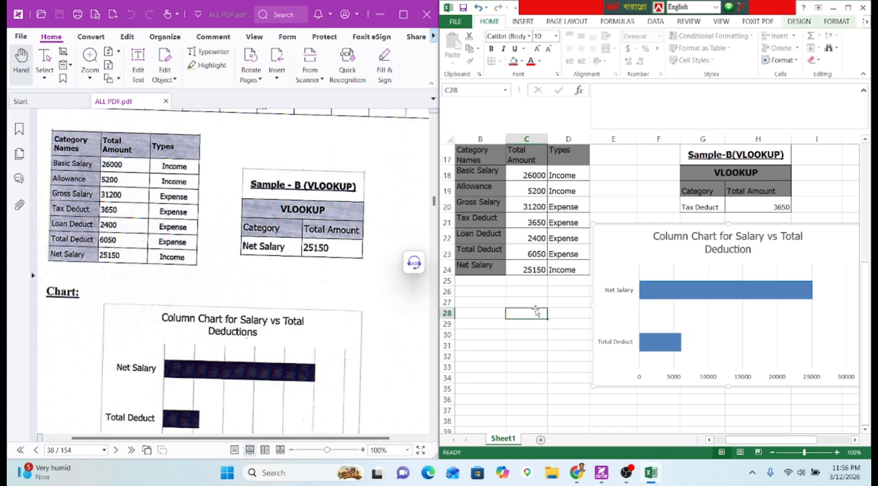
scroll(240, 286, "up", 4)
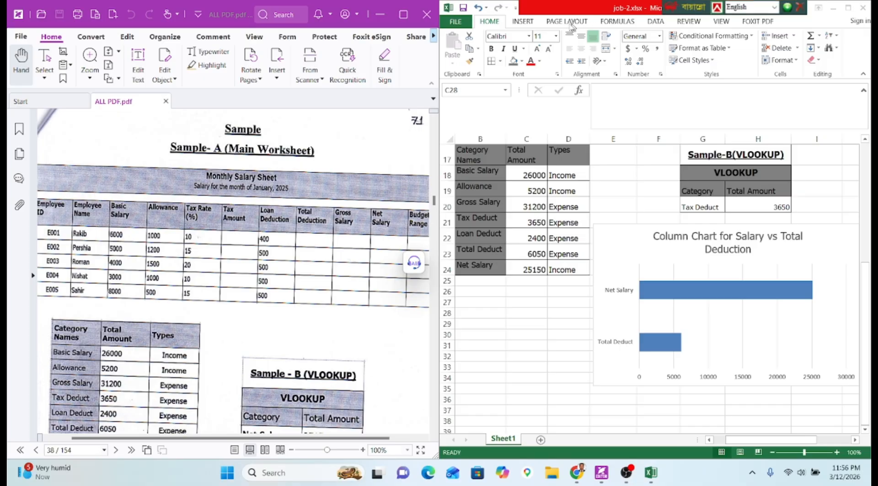
Encrypt the workbook with a password via Protect Workbook and save it.
left_click(455, 21)
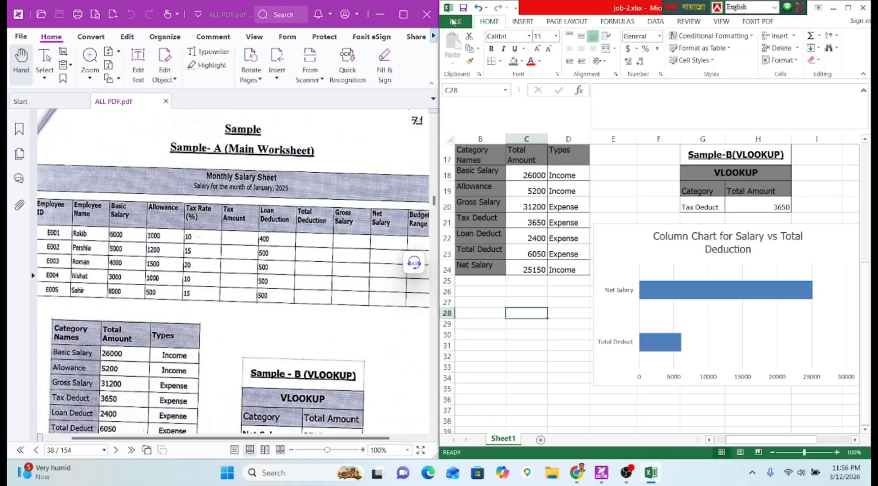
left_click(555, 123)
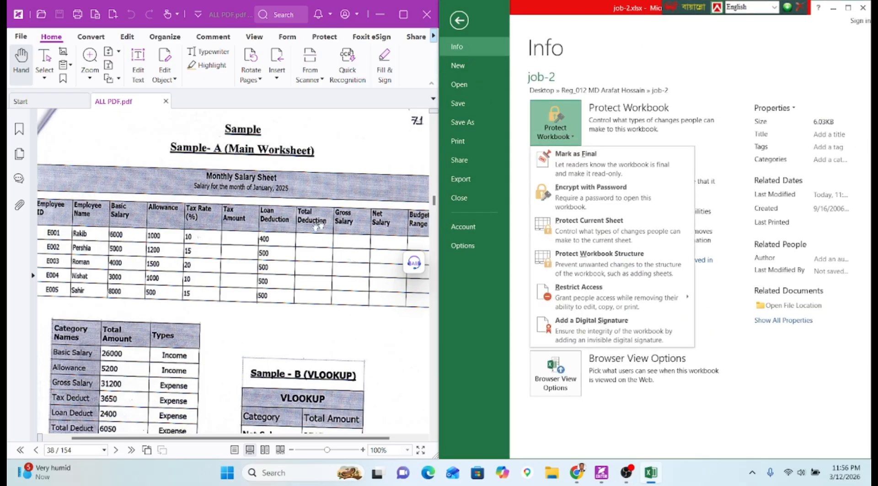
scroll(200, 196, "up", 3)
scroll(200, 197, "up", 12)
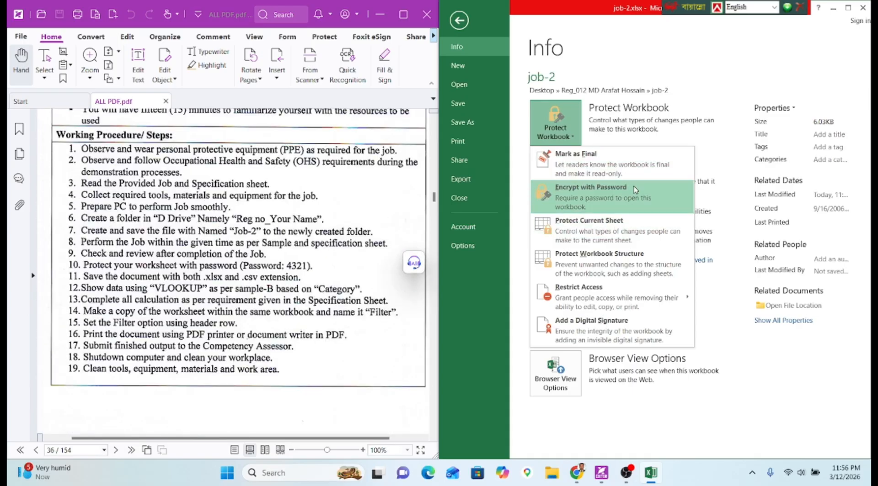
left_click(634, 189)
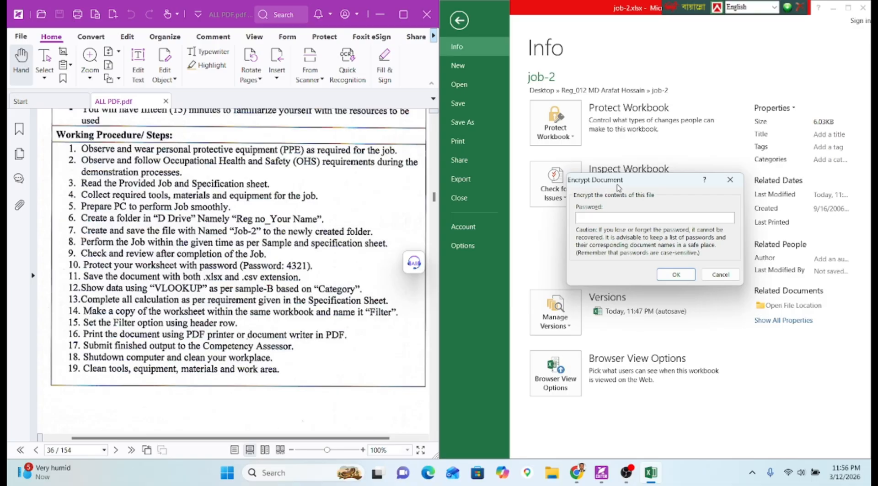
key("Return")
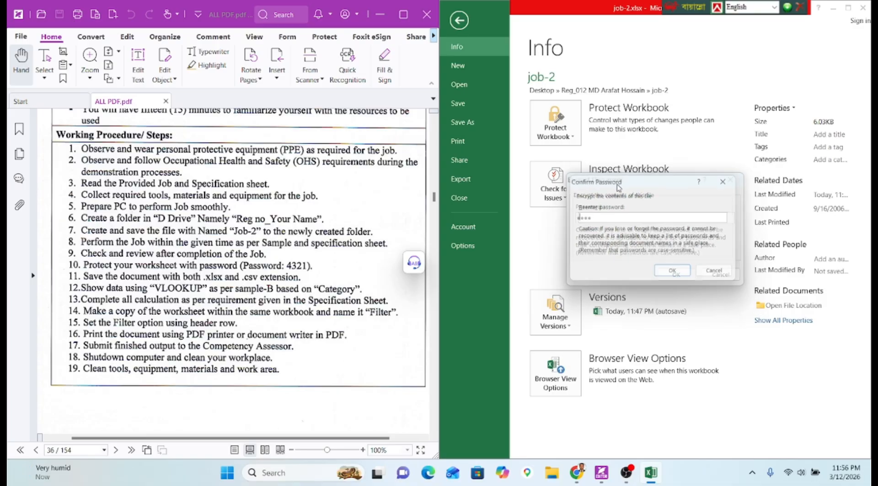
type("4321")
key("Return")
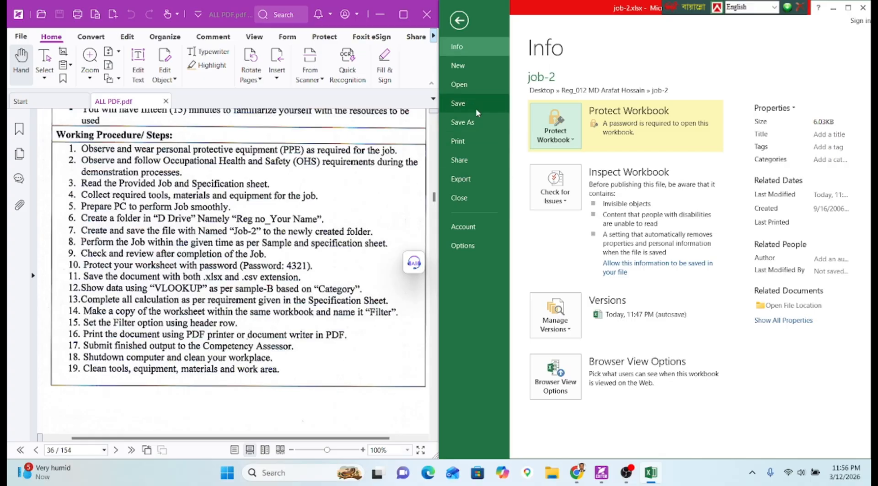
left_click(476, 106)
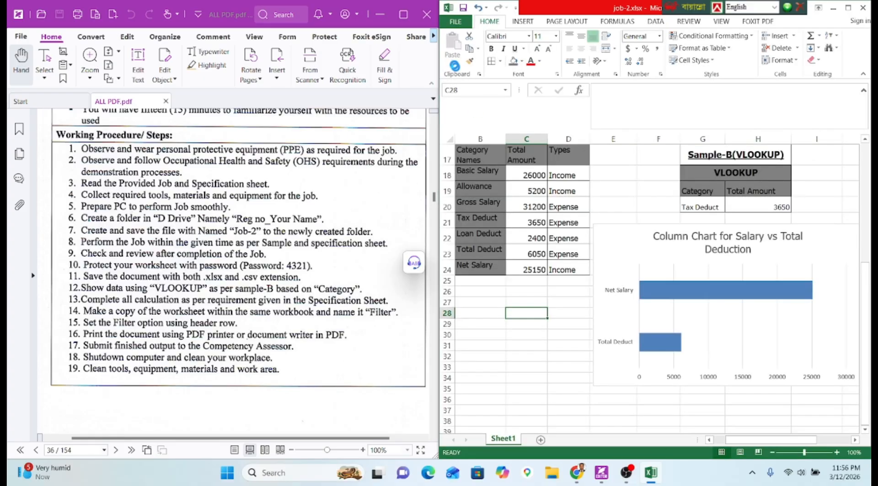
Set printing to Microsoft Print to PDF with Fit Sheet on One Page and check the preview.
left_click(569, 313)
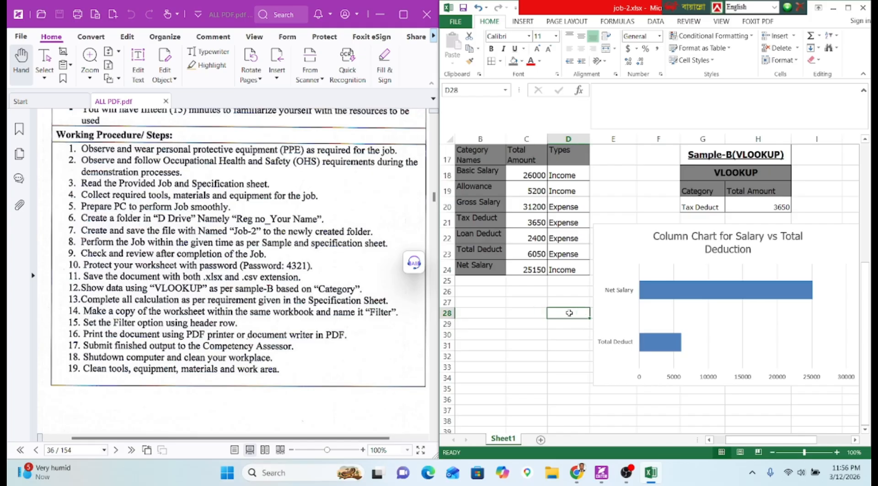
key("ctrl+p")
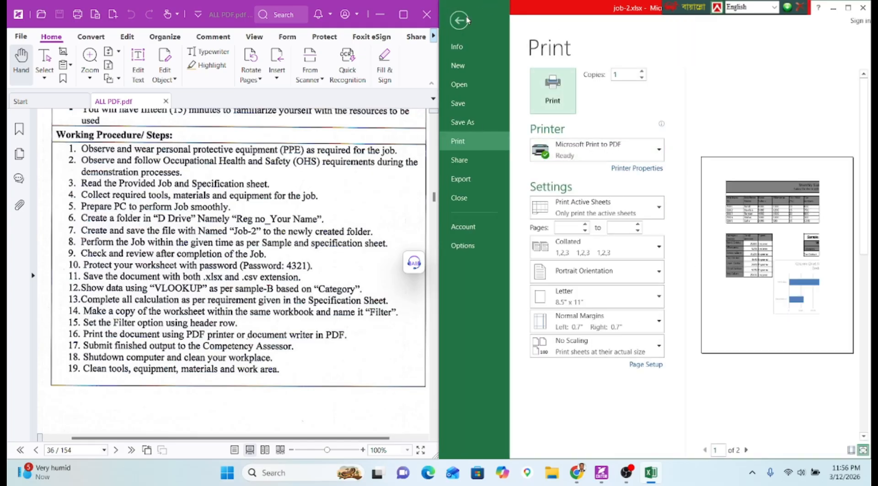
left_click(817, 313)
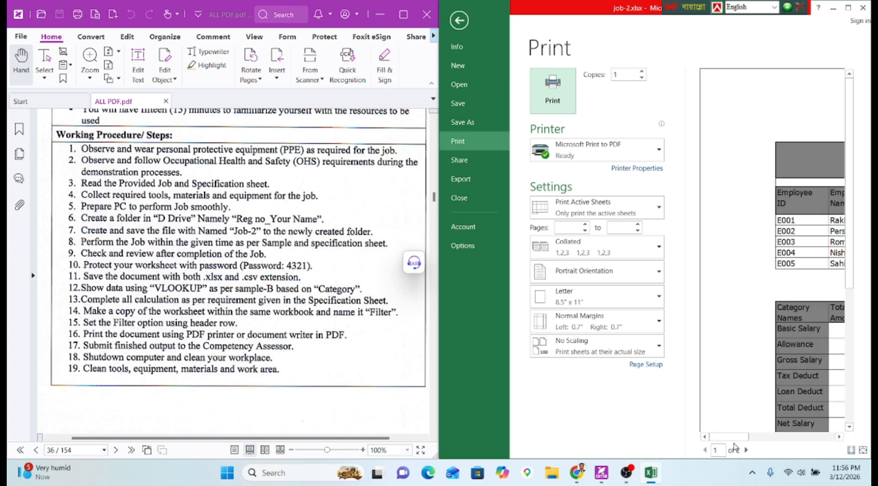
left_click_drag(730, 437, 815, 437)
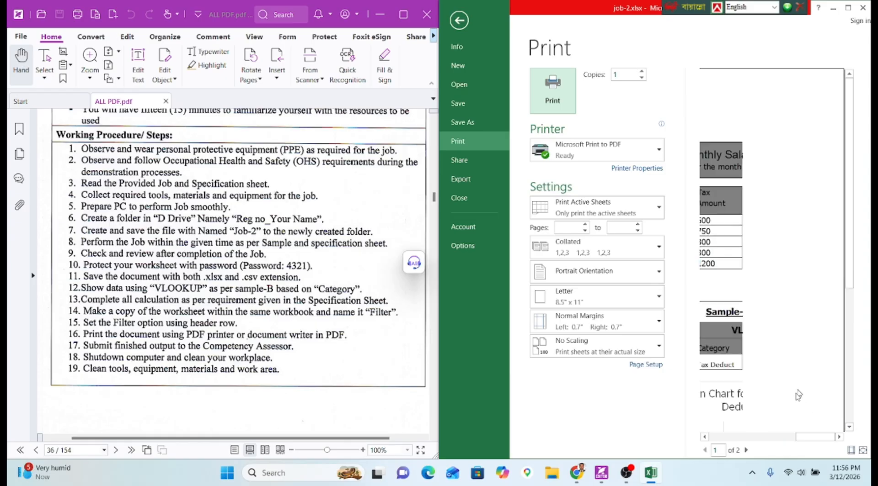
scroll(805, 302, "down", 5)
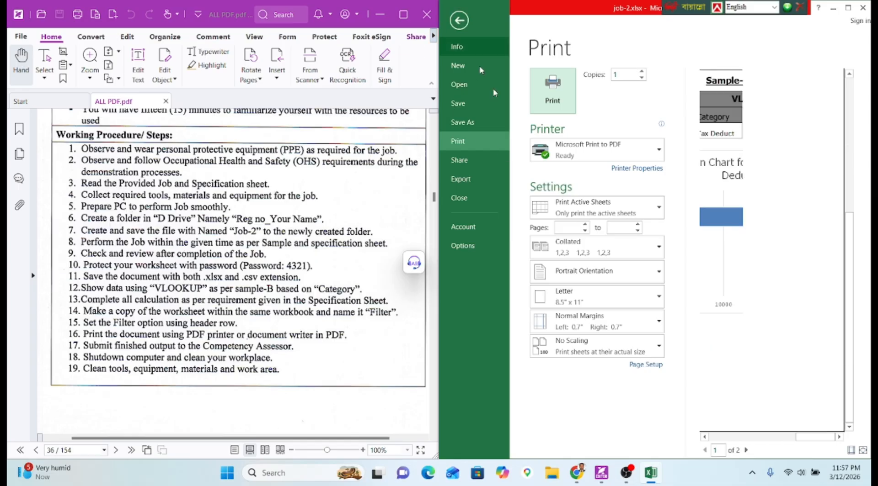
left_click(569, 349)
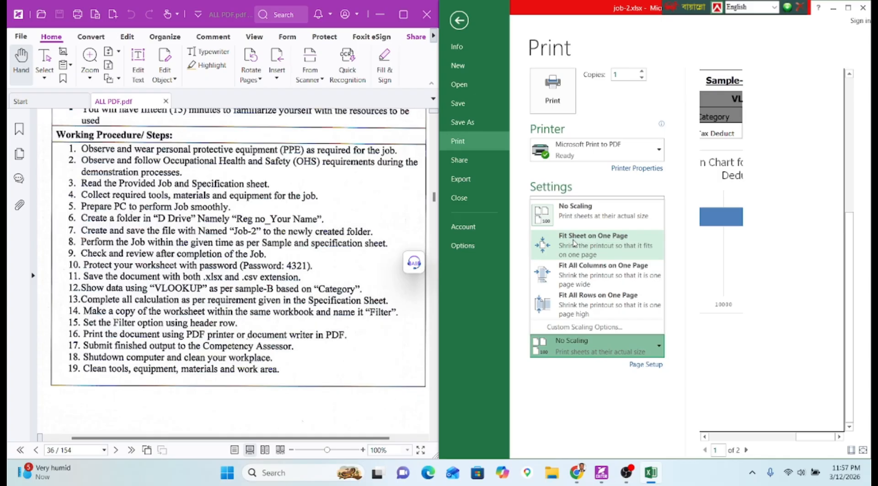
left_click(573, 241)
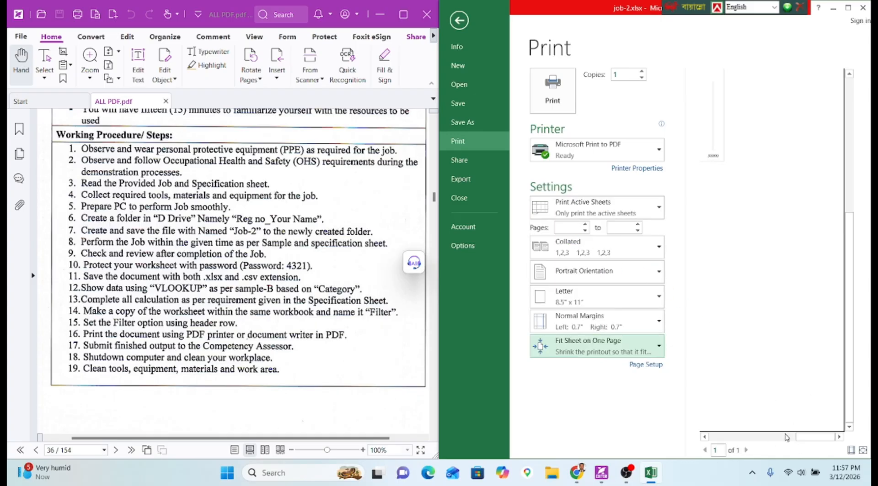
left_click(711, 320)
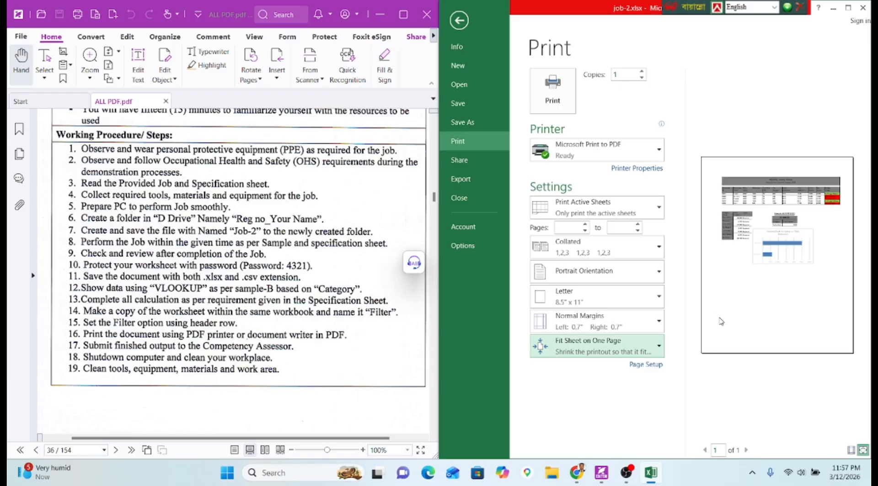
left_click(720, 322)
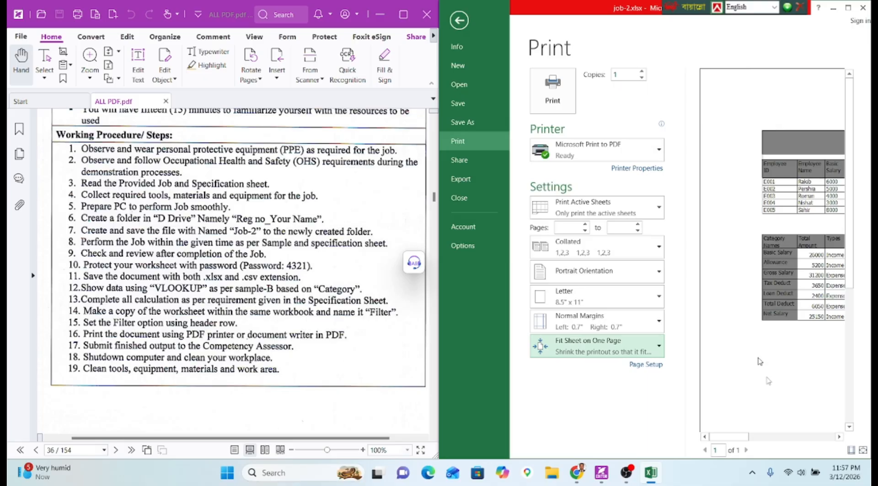
left_click_drag(747, 440, 791, 442)
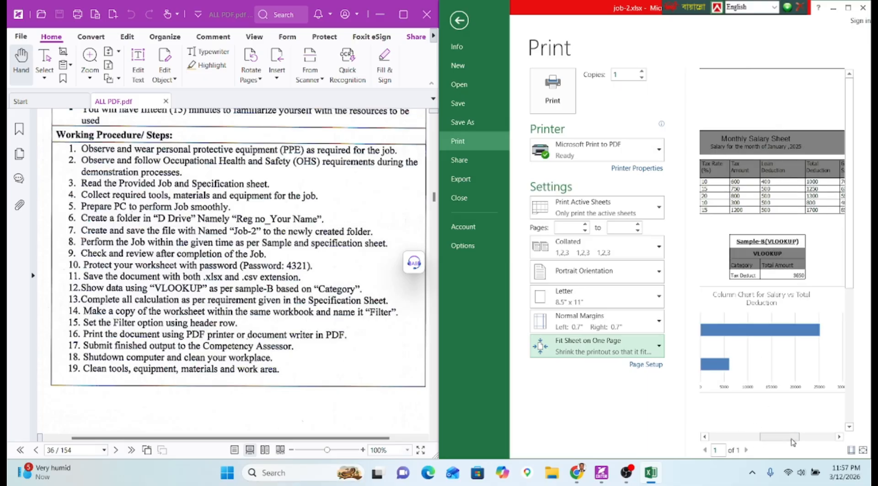
Print the sheet to job-2.pdf in the job-2 folder, then close Excel, saving changes.
left_click(542, 101)
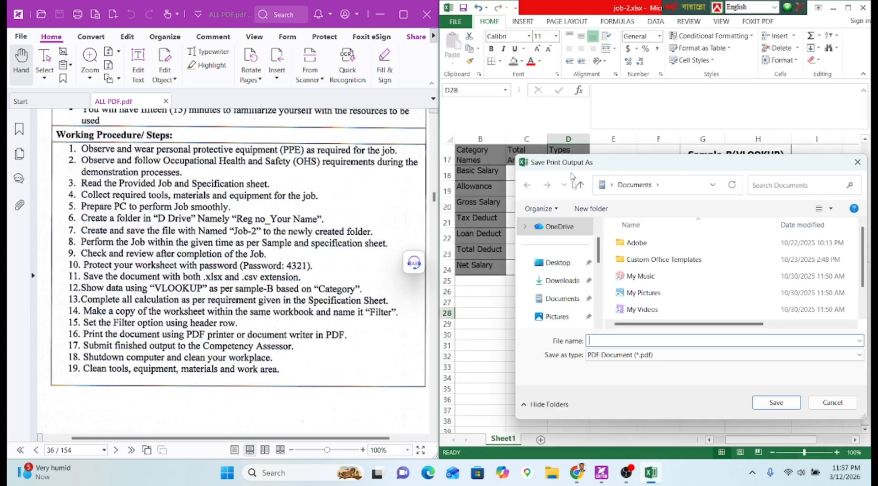
left_click(557, 263)
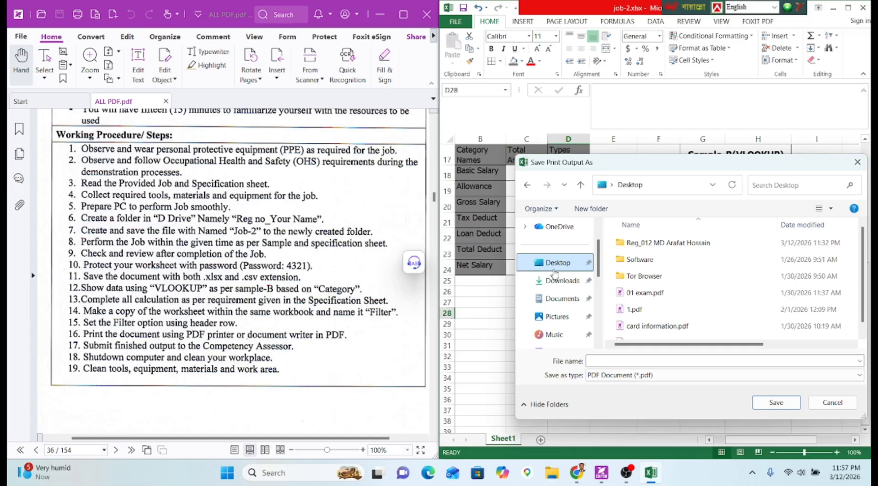
double_click(664, 245)
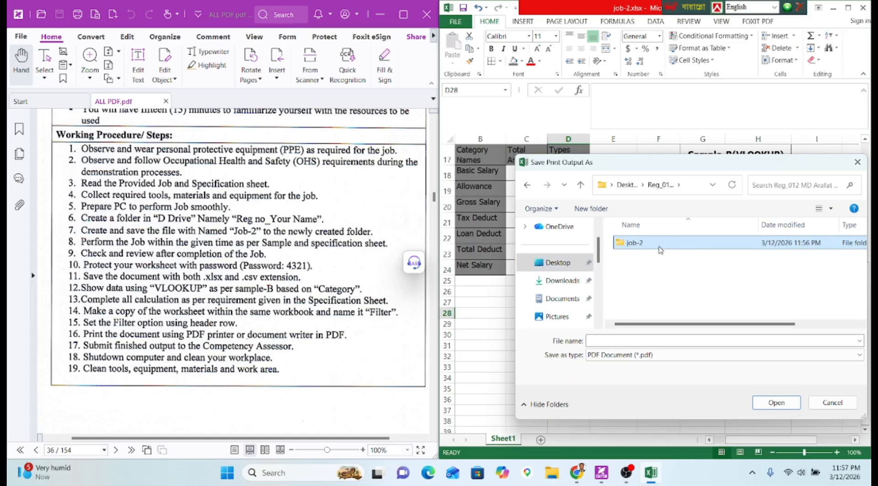
double_click(660, 250)
type("J")
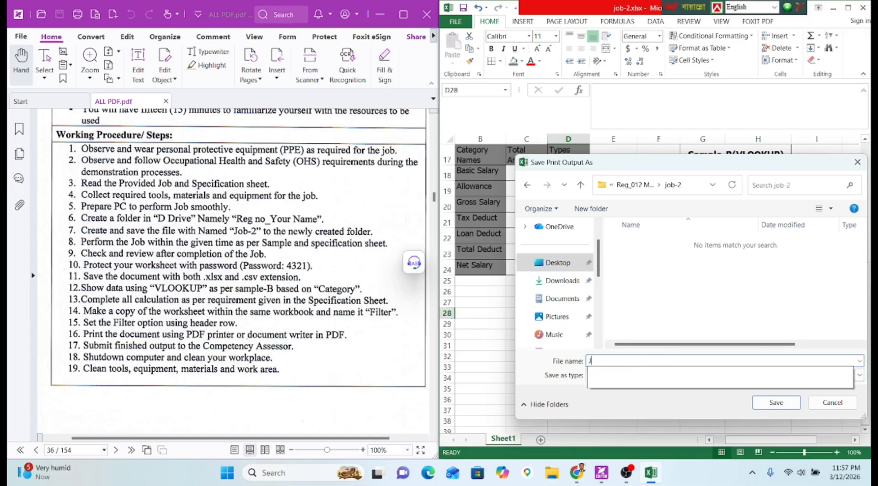
type("OB")
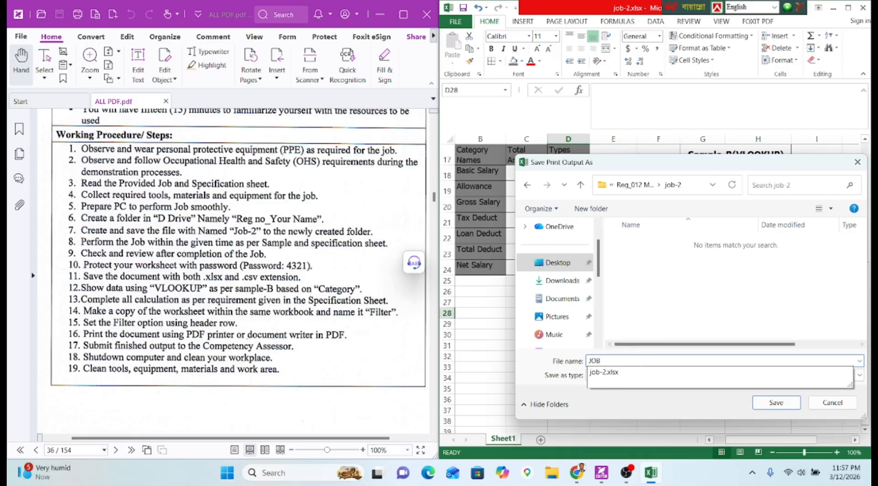
left_click(640, 373)
key("BackSpace")
key("BackSpace")
key("Return")
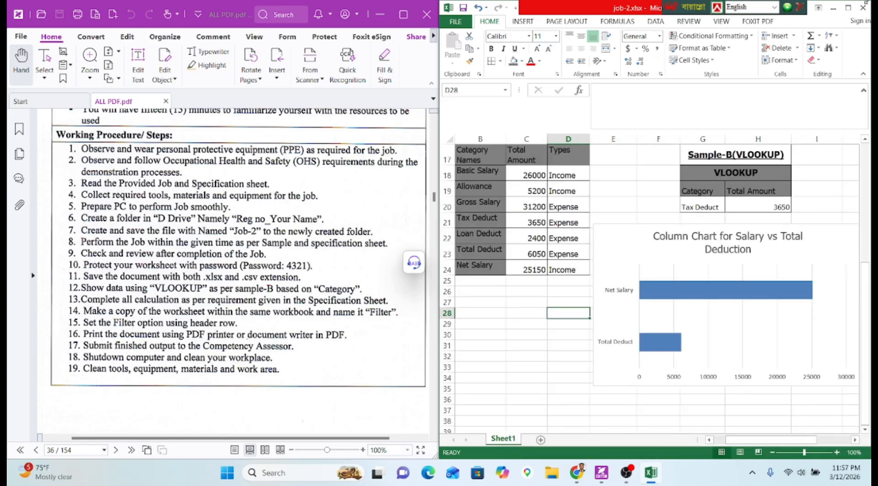
left_click(863, 8)
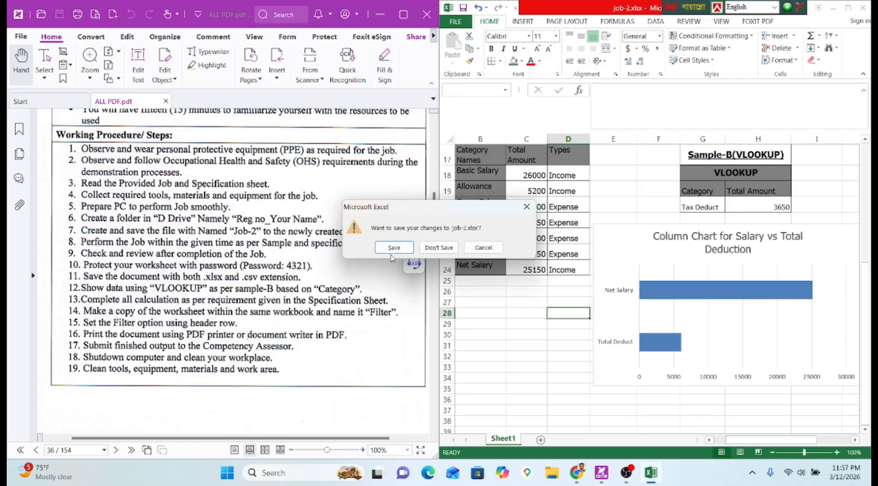
left_click(392, 249)
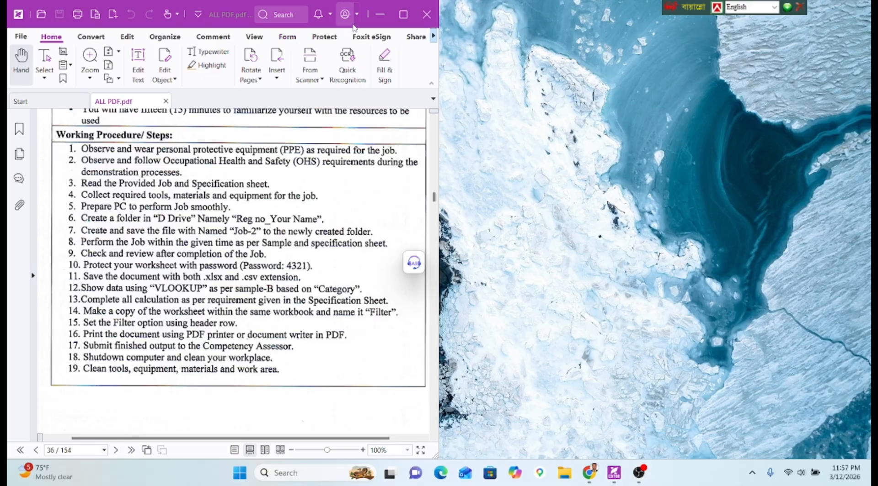
Open the Desktop registration folder's job-2 subfolder and select job-2.xlsx beside job-2.pdf.
left_click(379, 18)
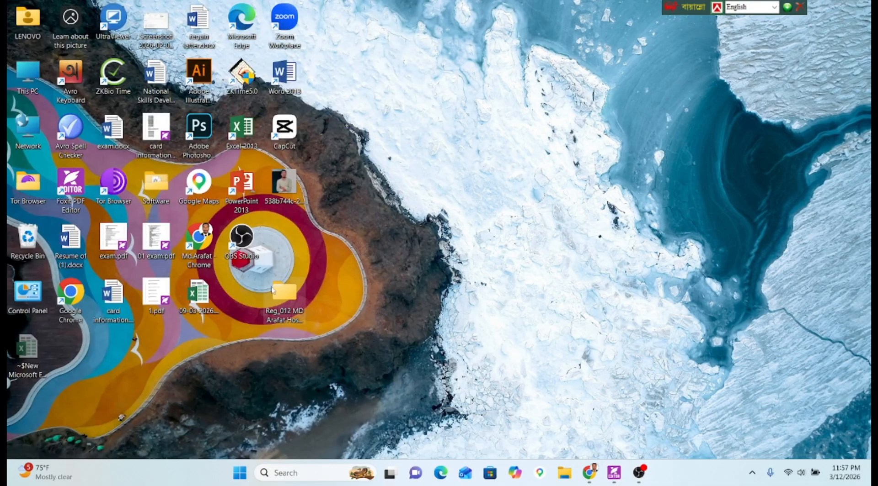
left_click_drag(284, 293, 238, 296)
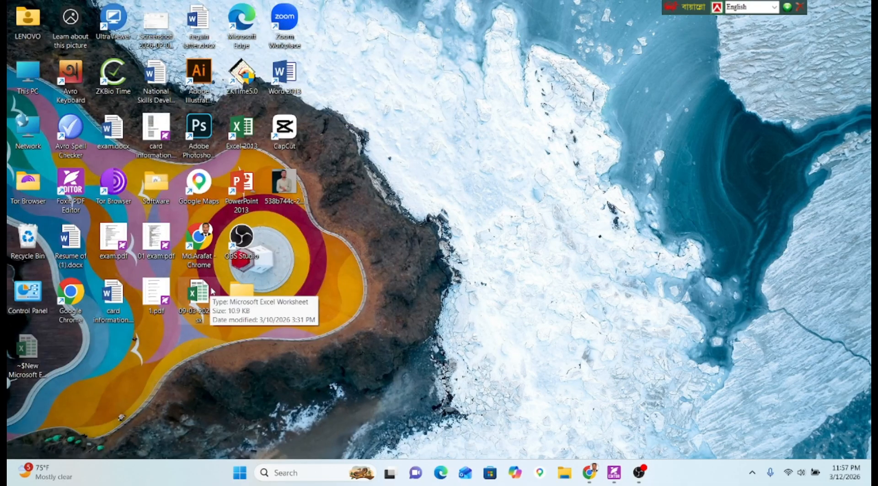
double_click(239, 294)
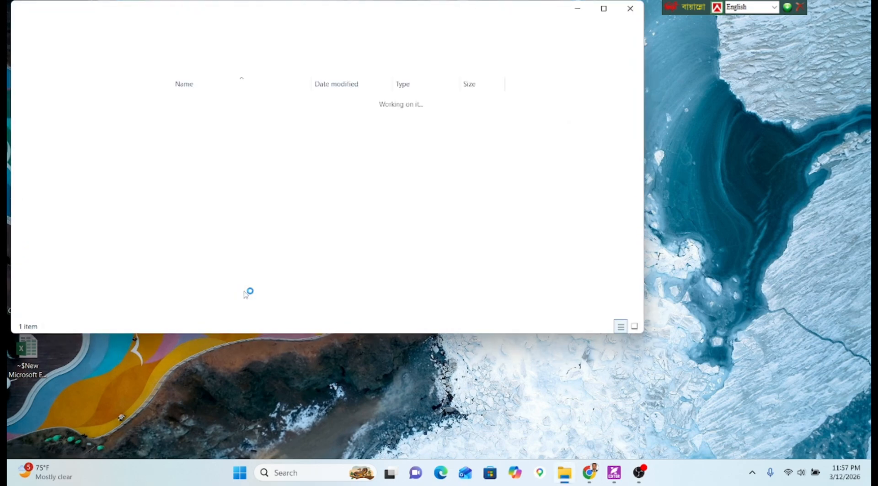
double_click(212, 104)
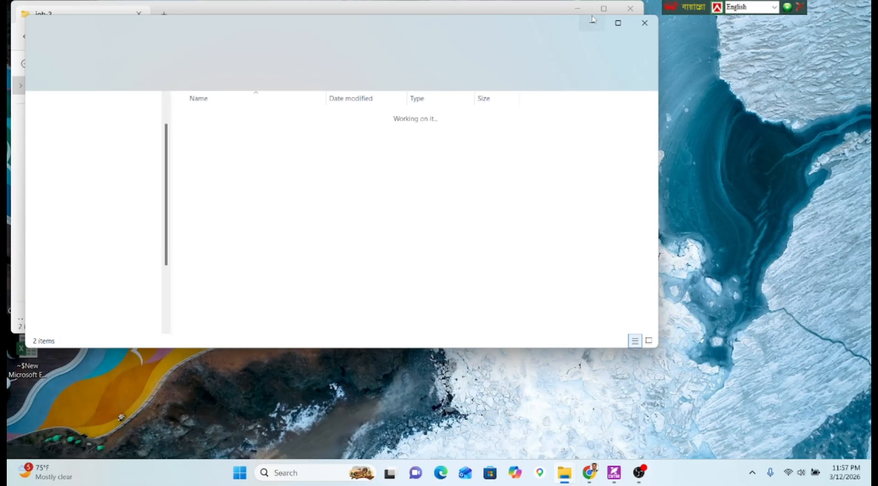
left_click(644, 24)
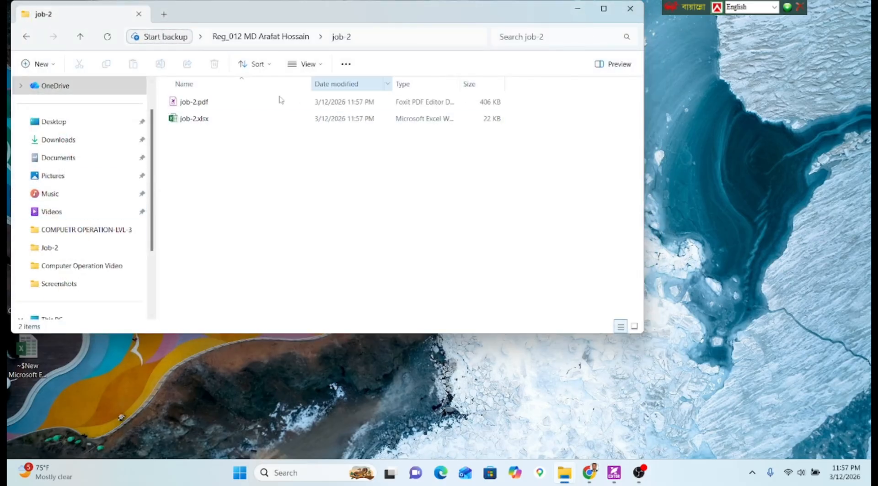
left_click(78, 122)
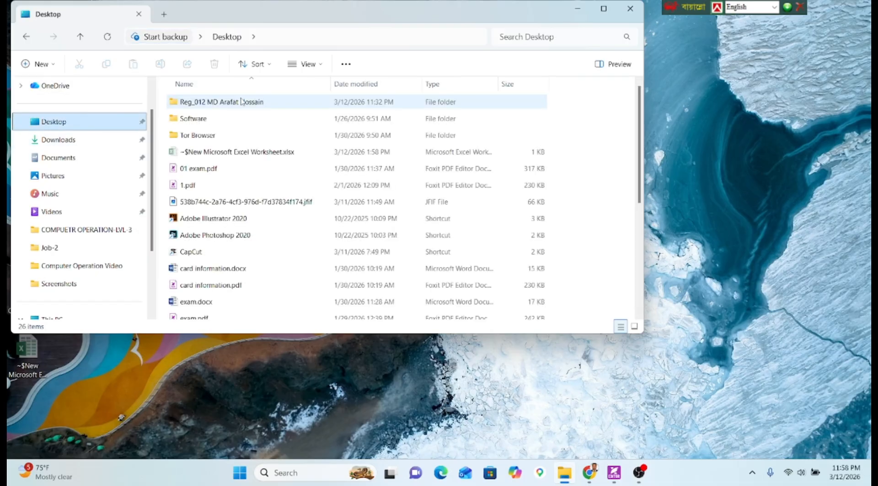
double_click(242, 102)
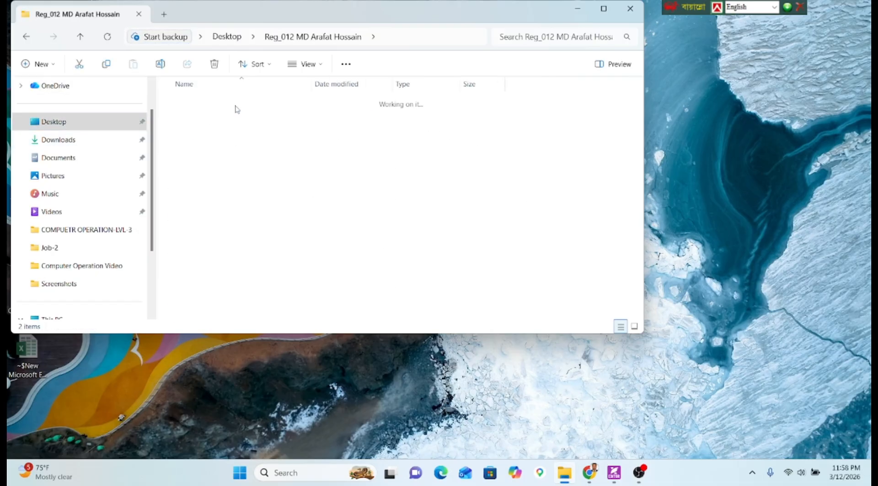
left_click(230, 119)
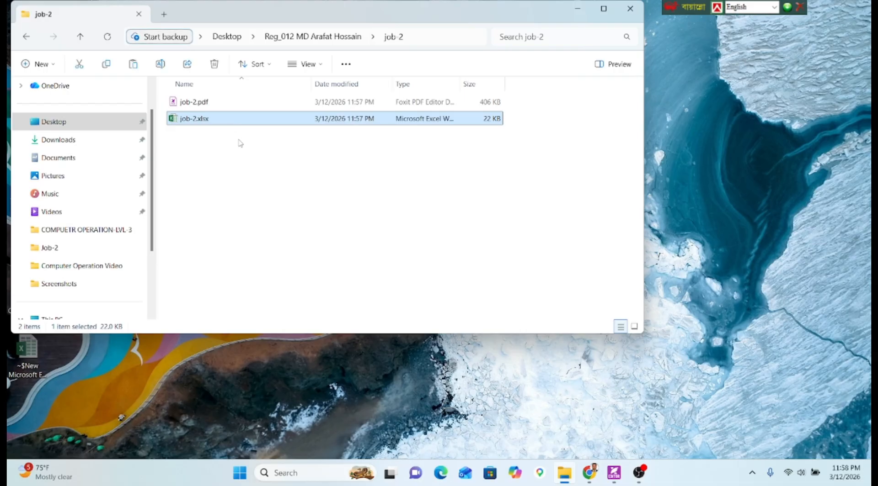
Duplicate job-2.xlsx and rename the copy to job-2.CSV, accepting the extension change.
key("Return")
key("ctrl+v")
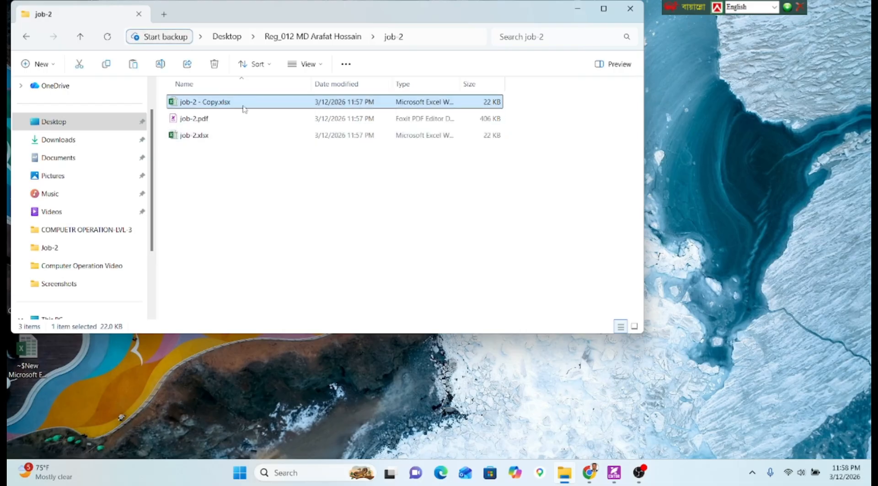
key("F2")
left_click(222, 102)
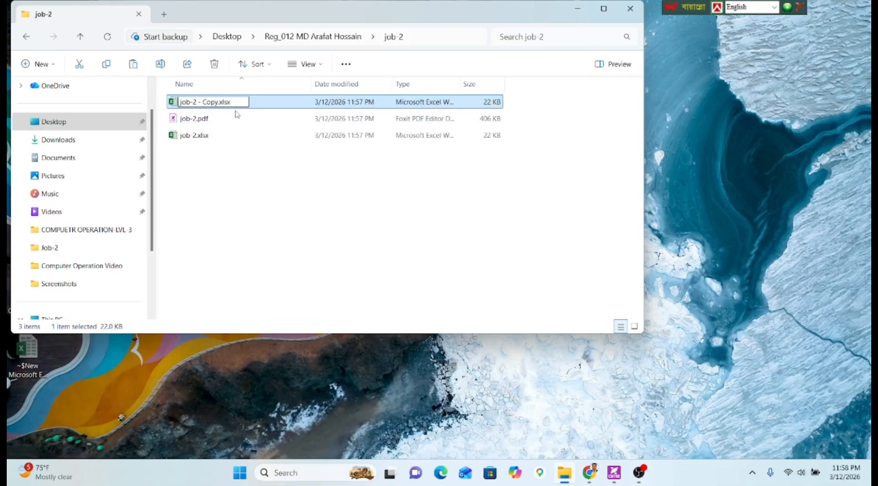
key("BackSpace")
key("BackSpace")
key("BackSpace")
key("BackSpace")
key("BackSpace")
key("BackSpace")
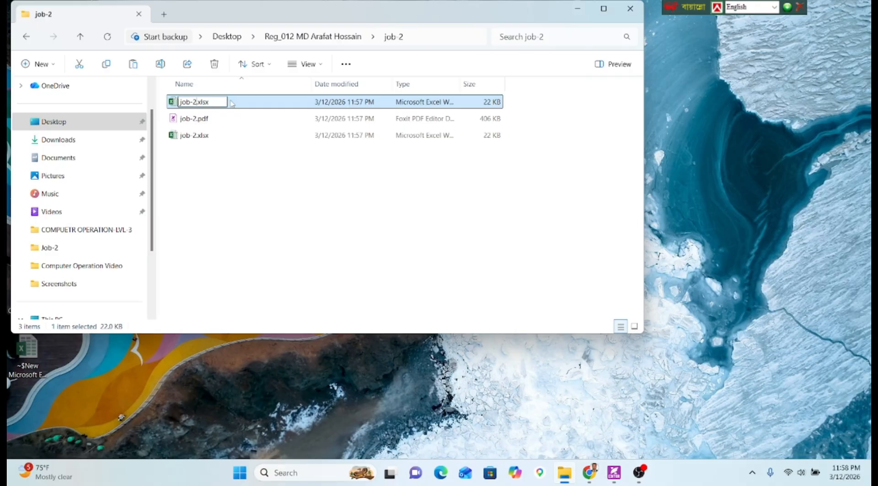
key("BackSpace")
type("CSV")
key("Return")
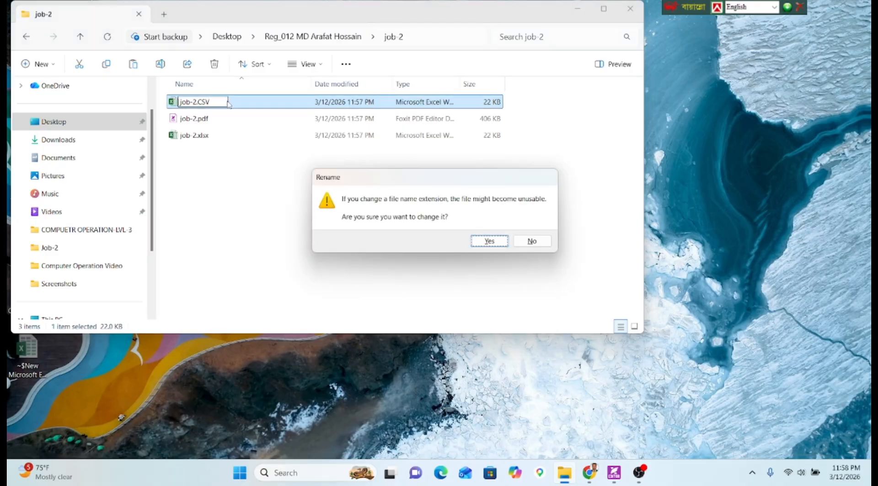
key("Return")
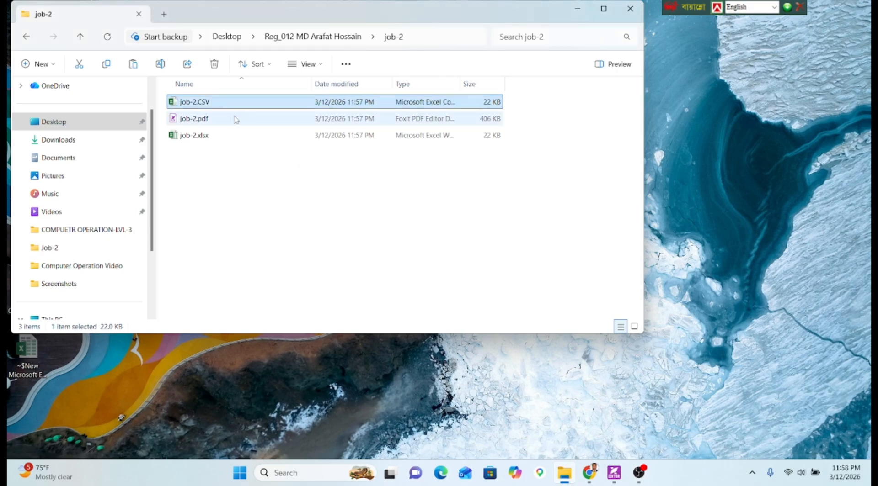
Close File Explorer and return to the job sheet PDF.
left_click(264, 170)
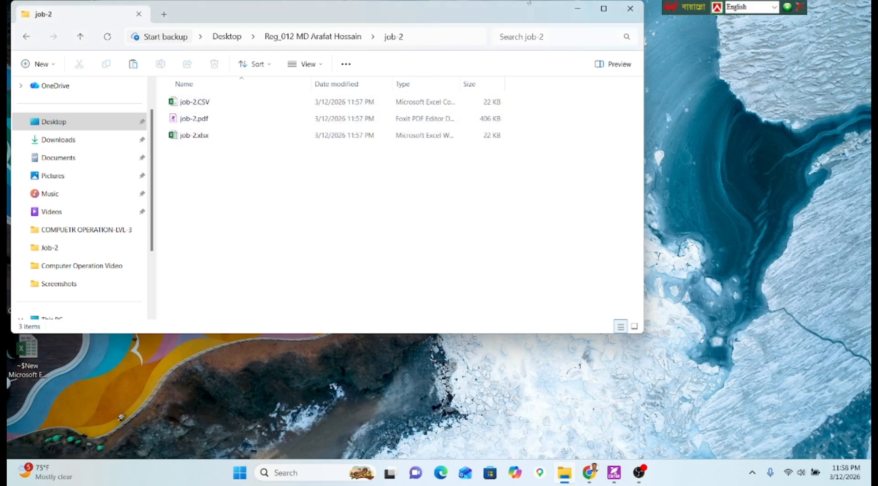
left_click(603, 8)
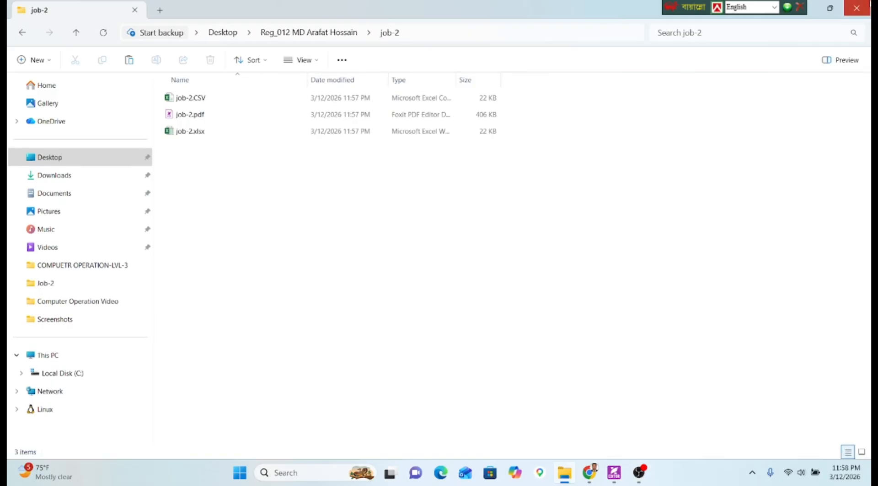
left_click(855, 8)
left_click(614, 473)
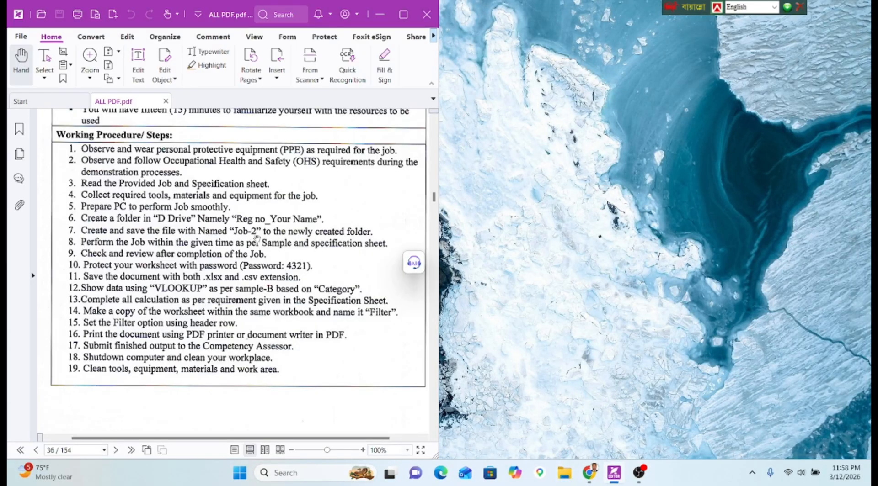
Scroll ALL PDF.pdf to the Job Sheet – 2 for Computer Operation heading.
scroll(257, 238, "up", 5)
scroll(219, 204, "down", 1)
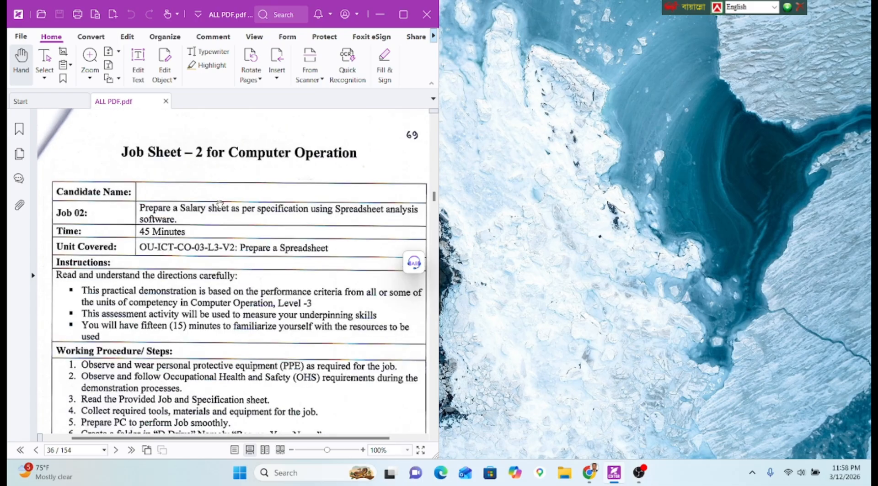